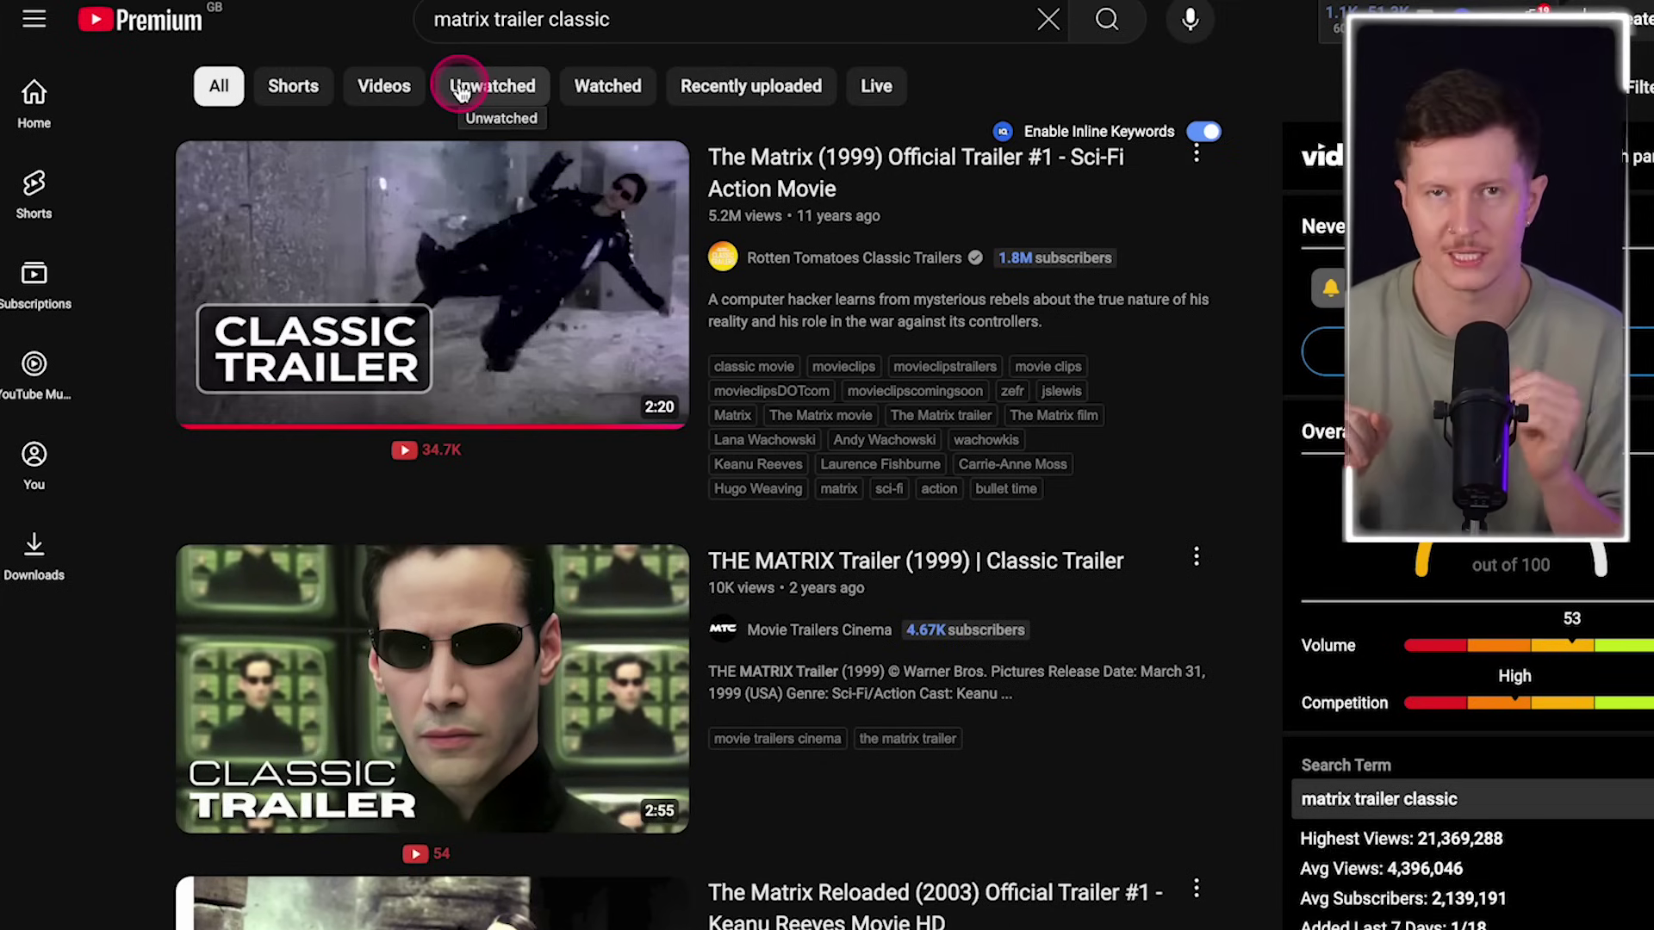
- Open The Matrix (1999) official trailer and start it playing
click(502, 317)
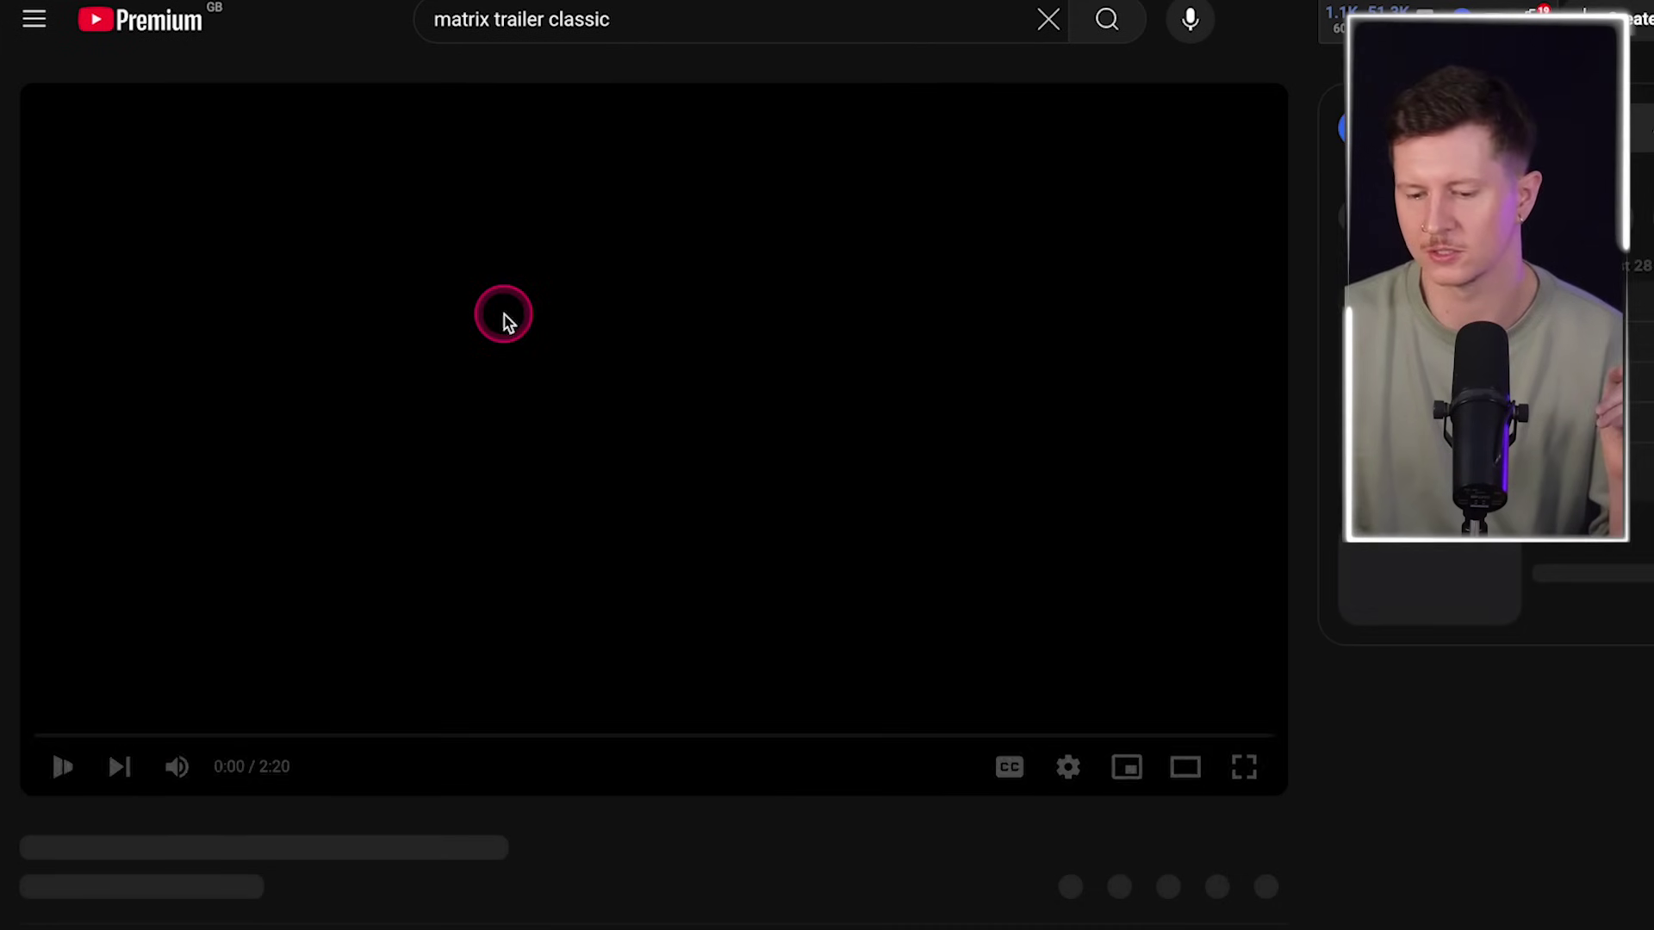
click(60, 765)
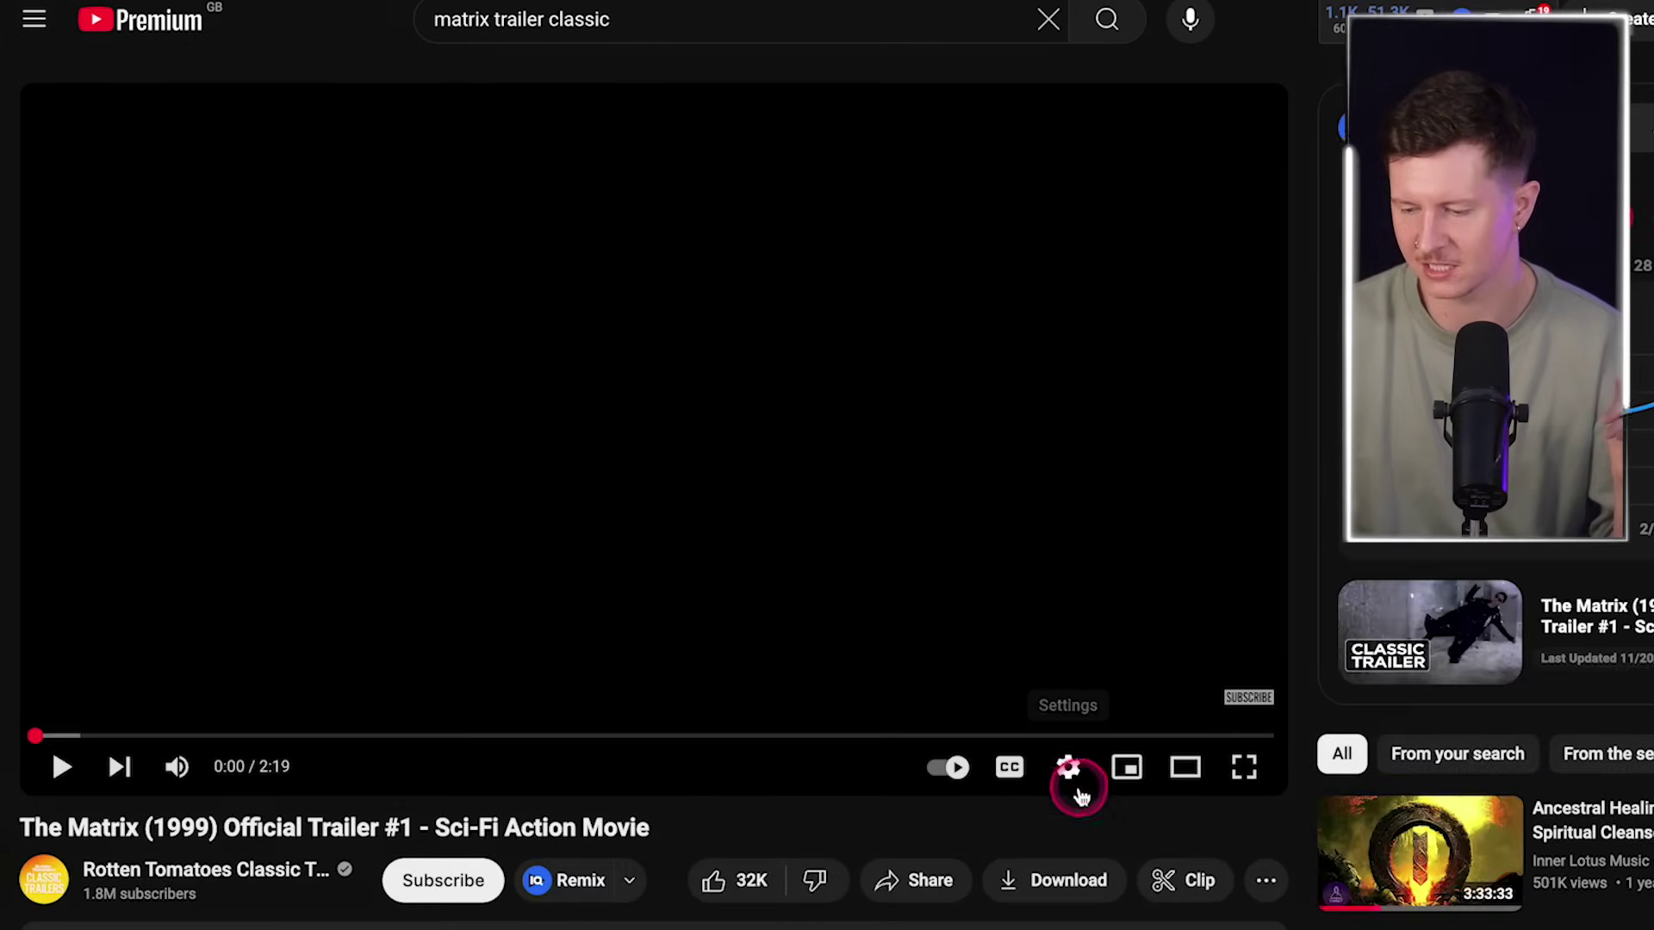
click(1070, 769)
click(660, 370)
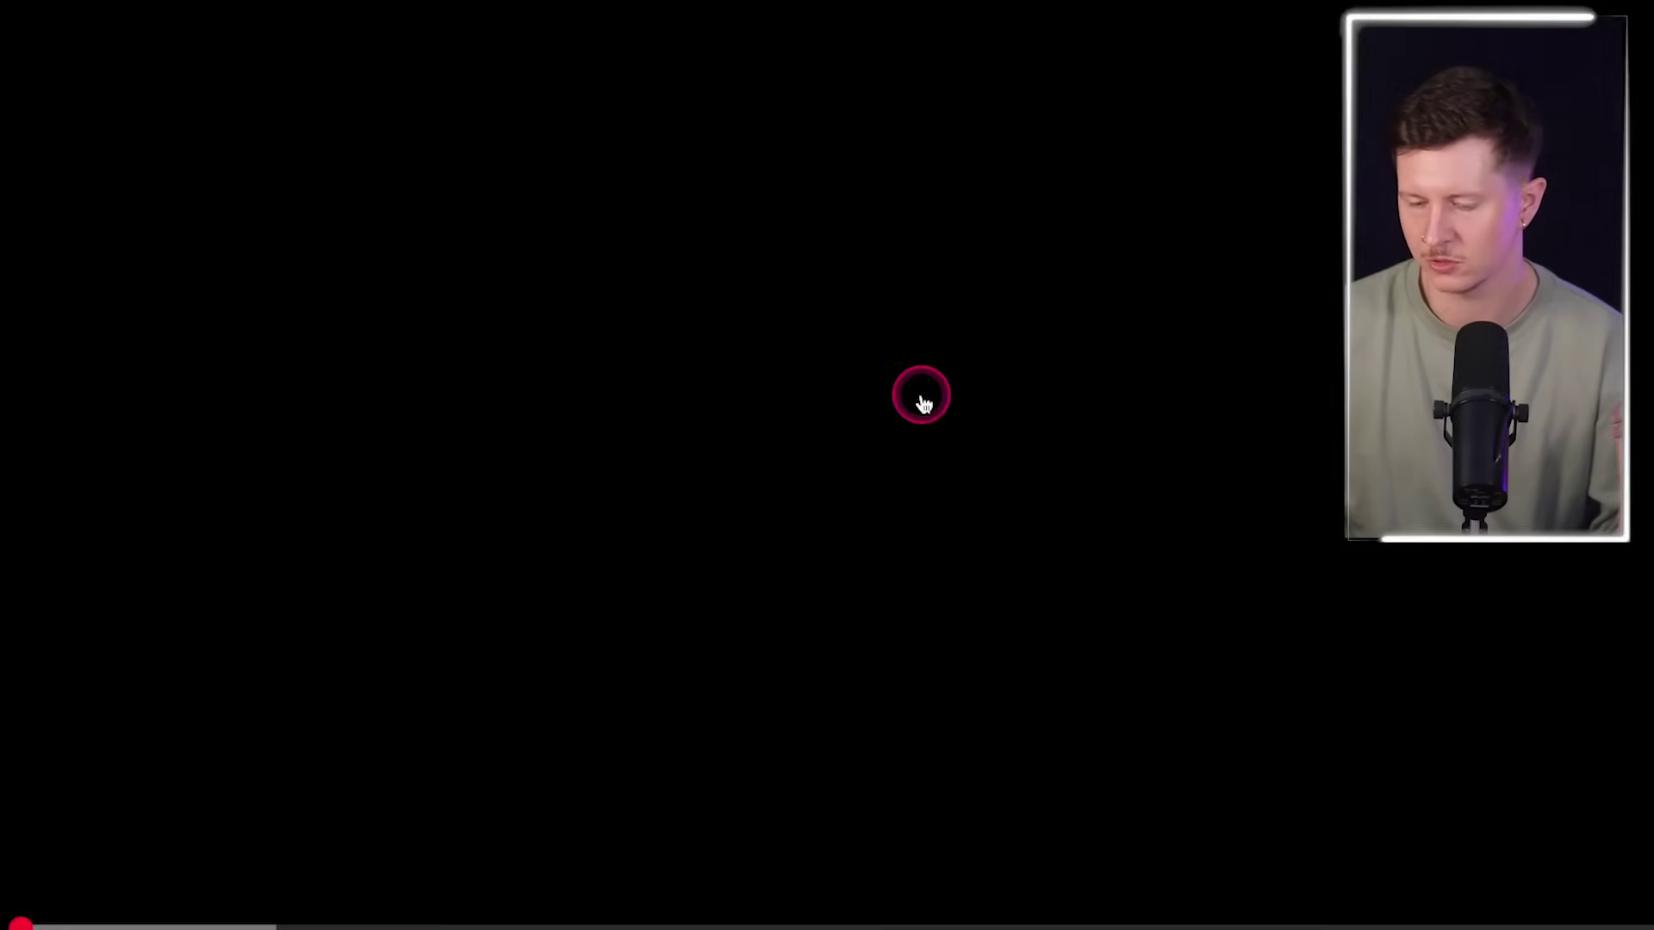
click(924, 400)
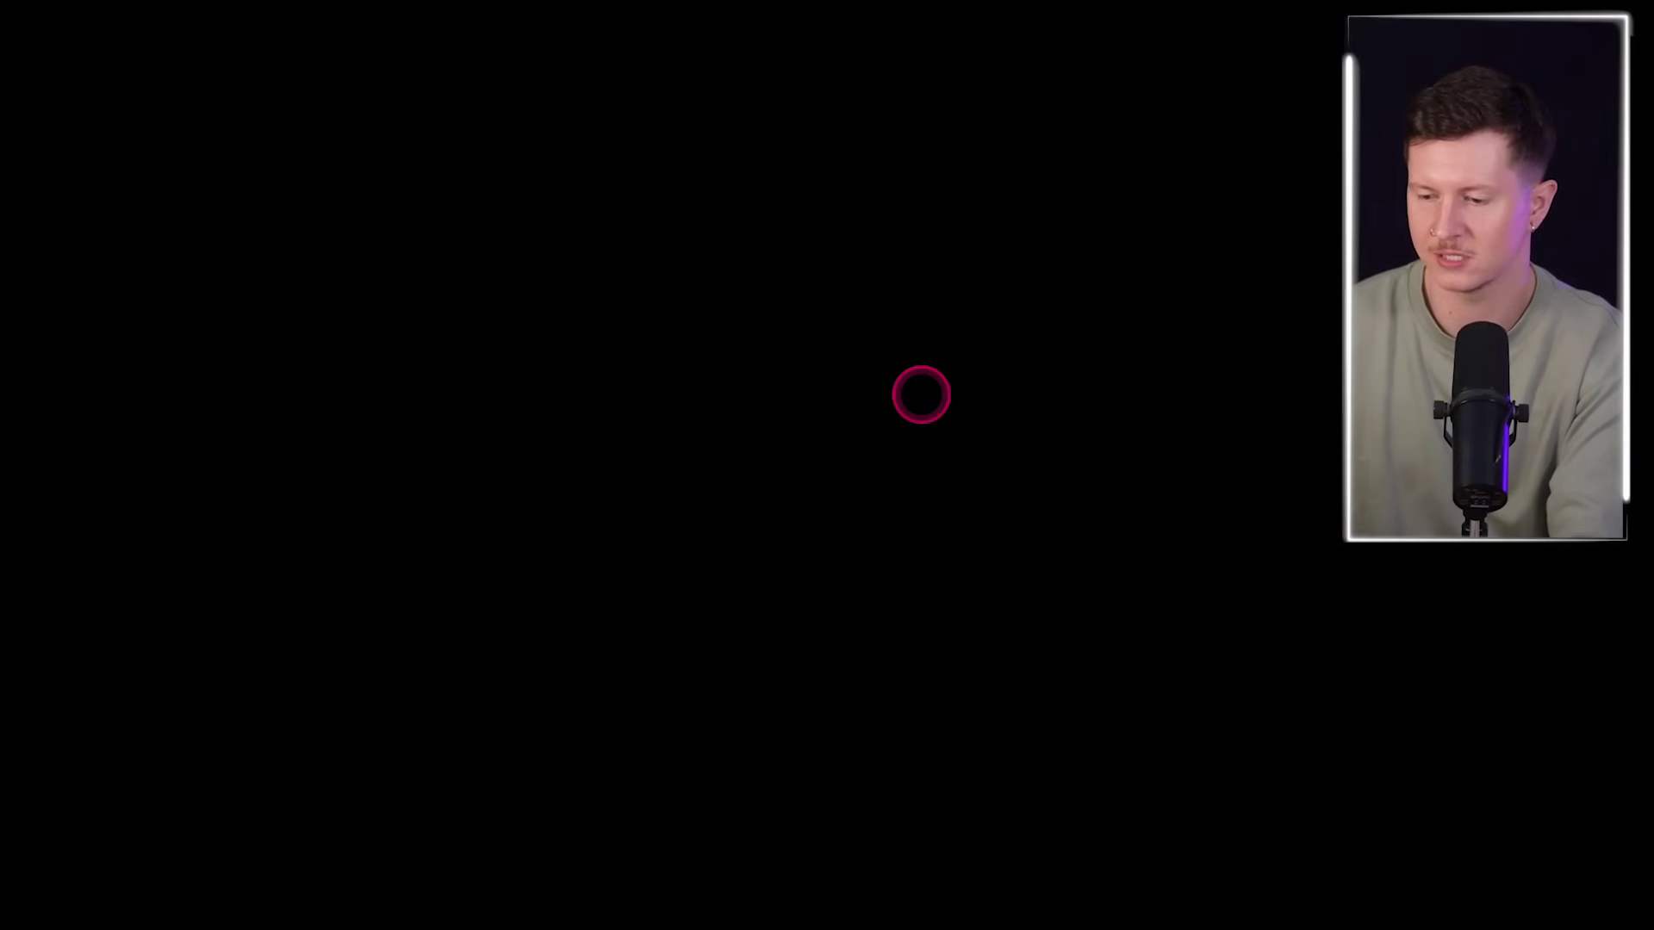
click(922, 400)
- Jump back and seek through the trailer to find a scene to capture
key(Left)
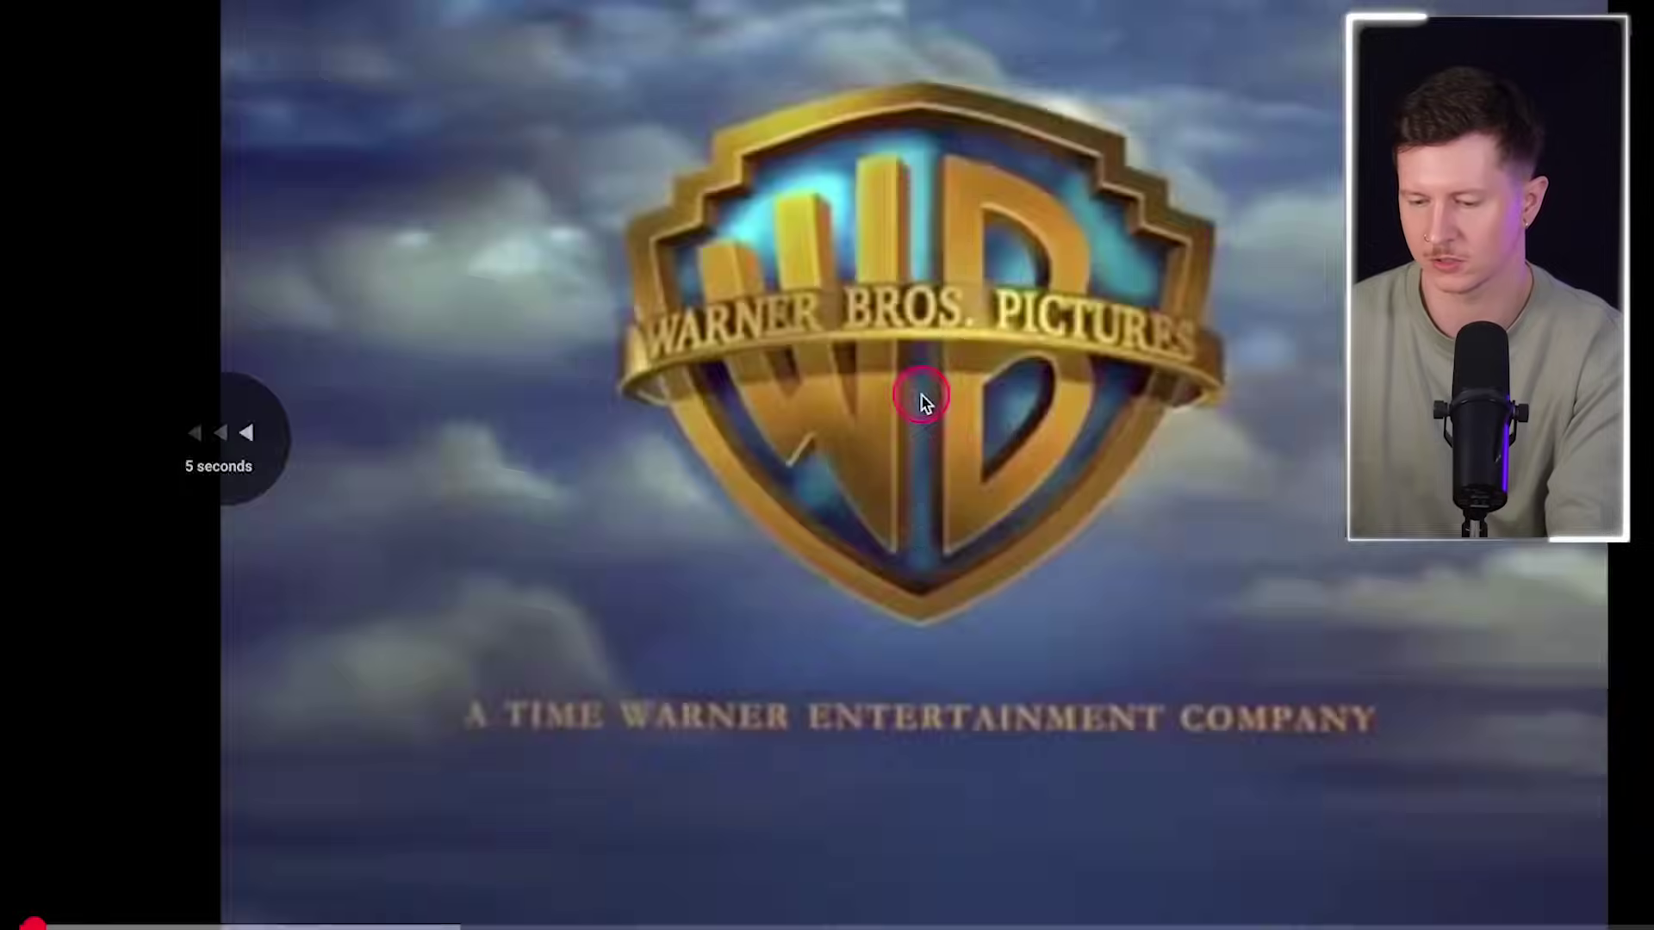
click(922, 398)
click(922, 400)
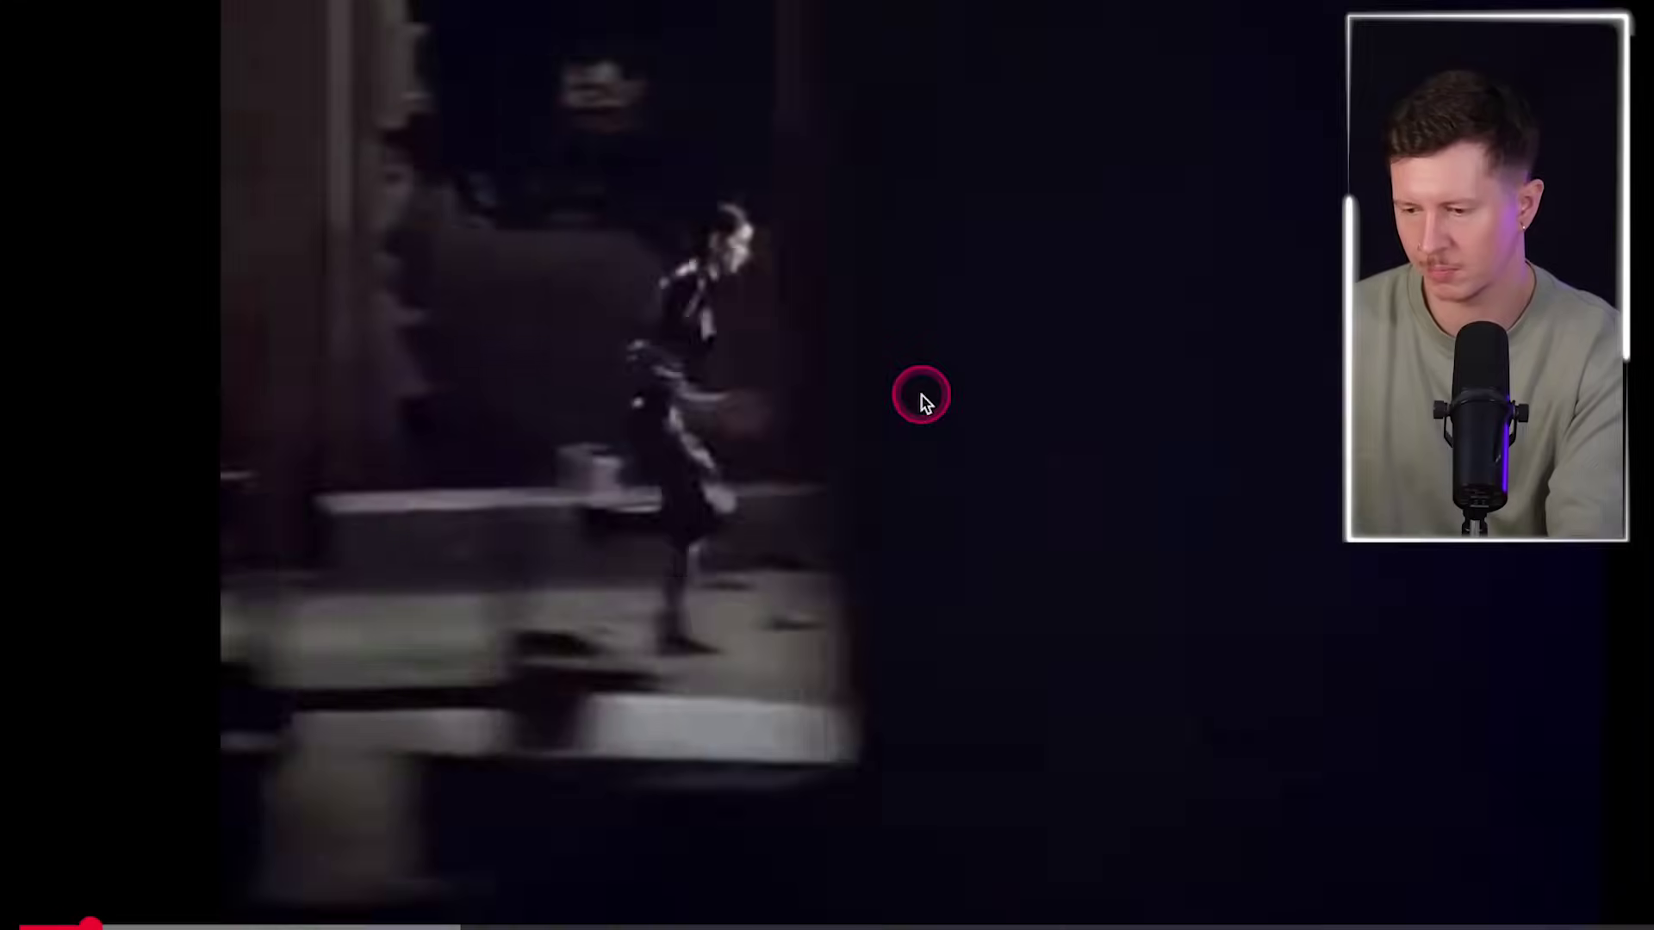
click(922, 401)
drag(90, 925, 86, 924)
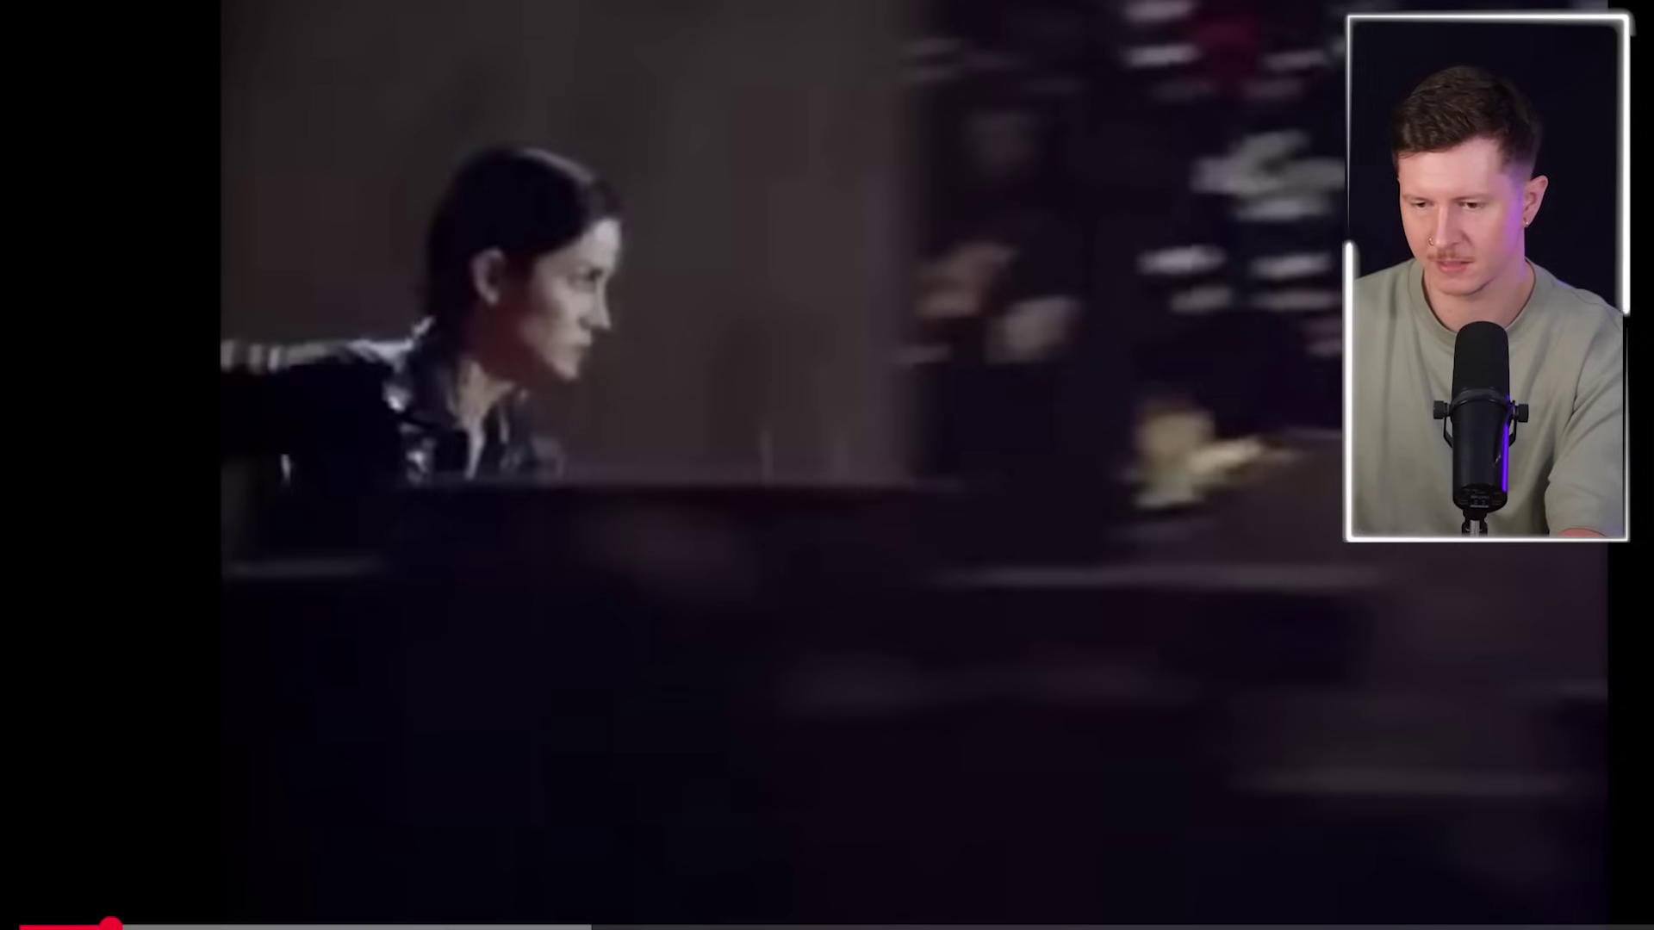
- Capture three Matrix trailer frames as screenshots with Cmd+Shift+4
drag(227, 1, 1592, 912)
click(1222, 417)
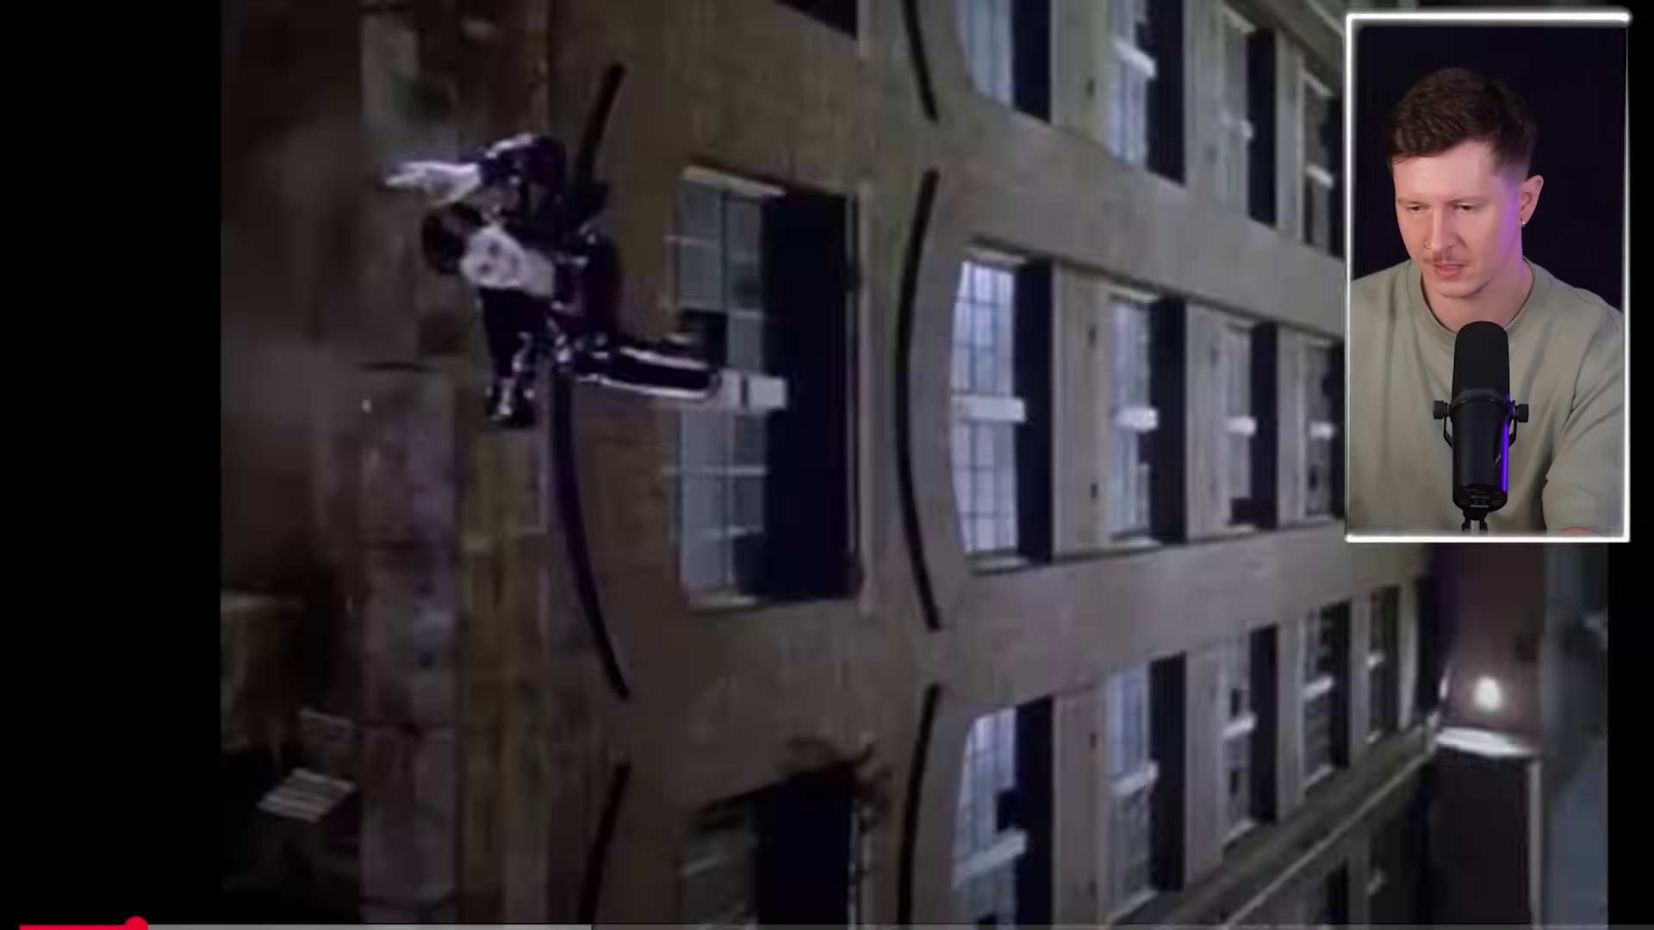
drag(226, 1, 1400, 814)
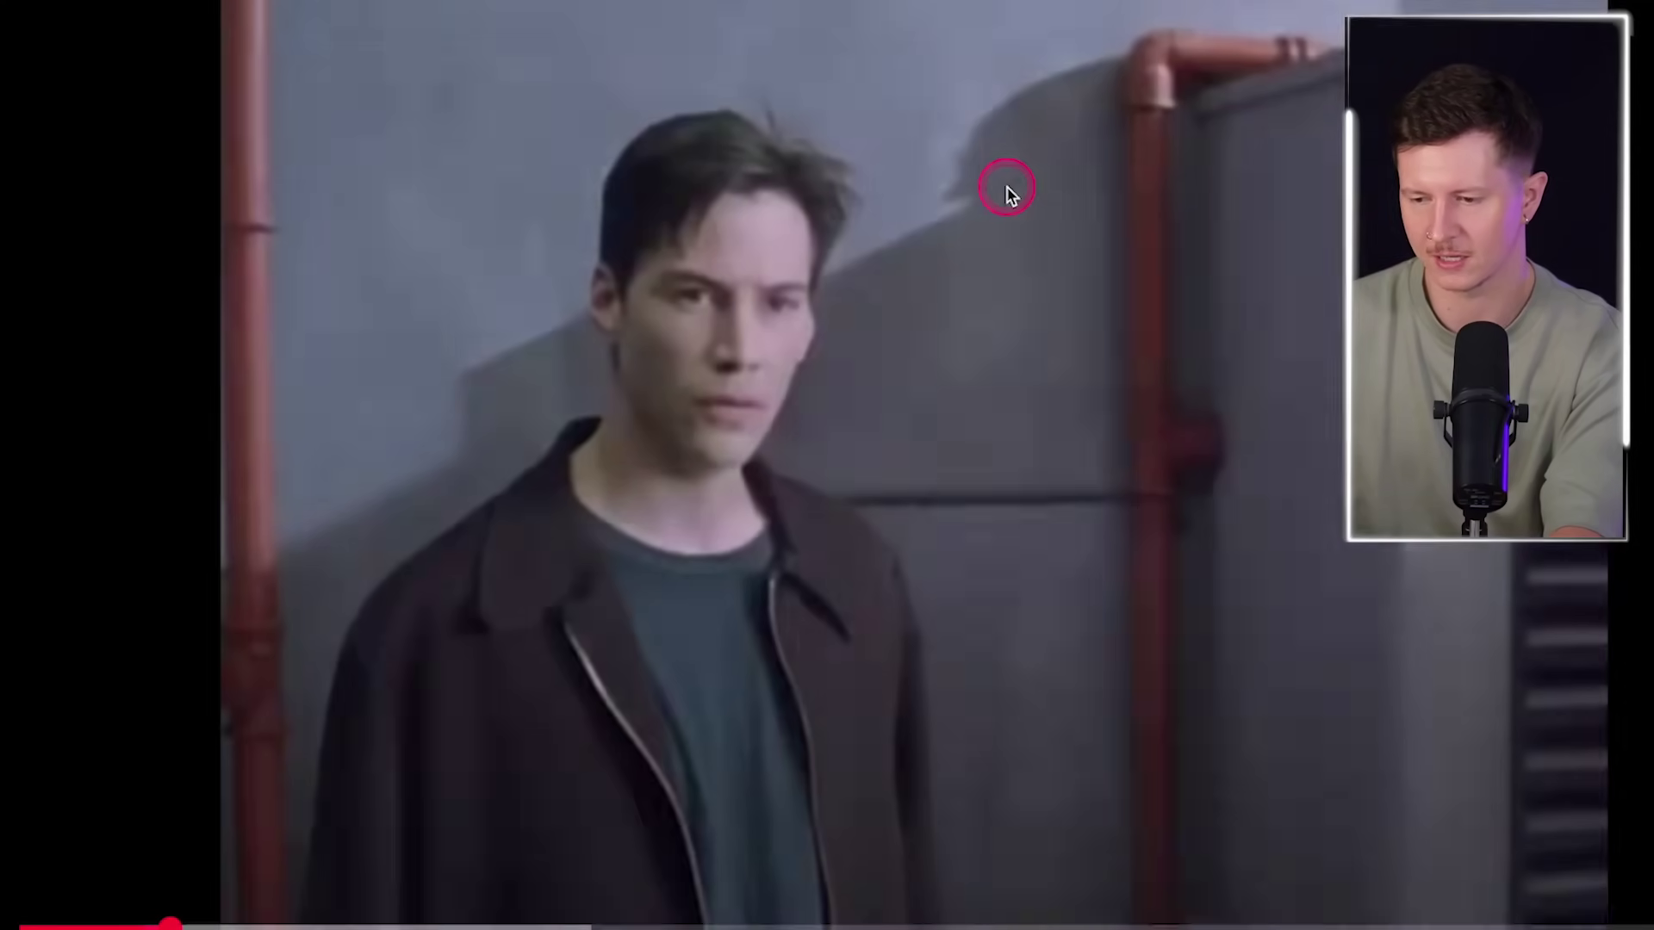
click(1006, 189)
key(super+shift+4)
drag(224, 1, 1601, 914)
key(space)
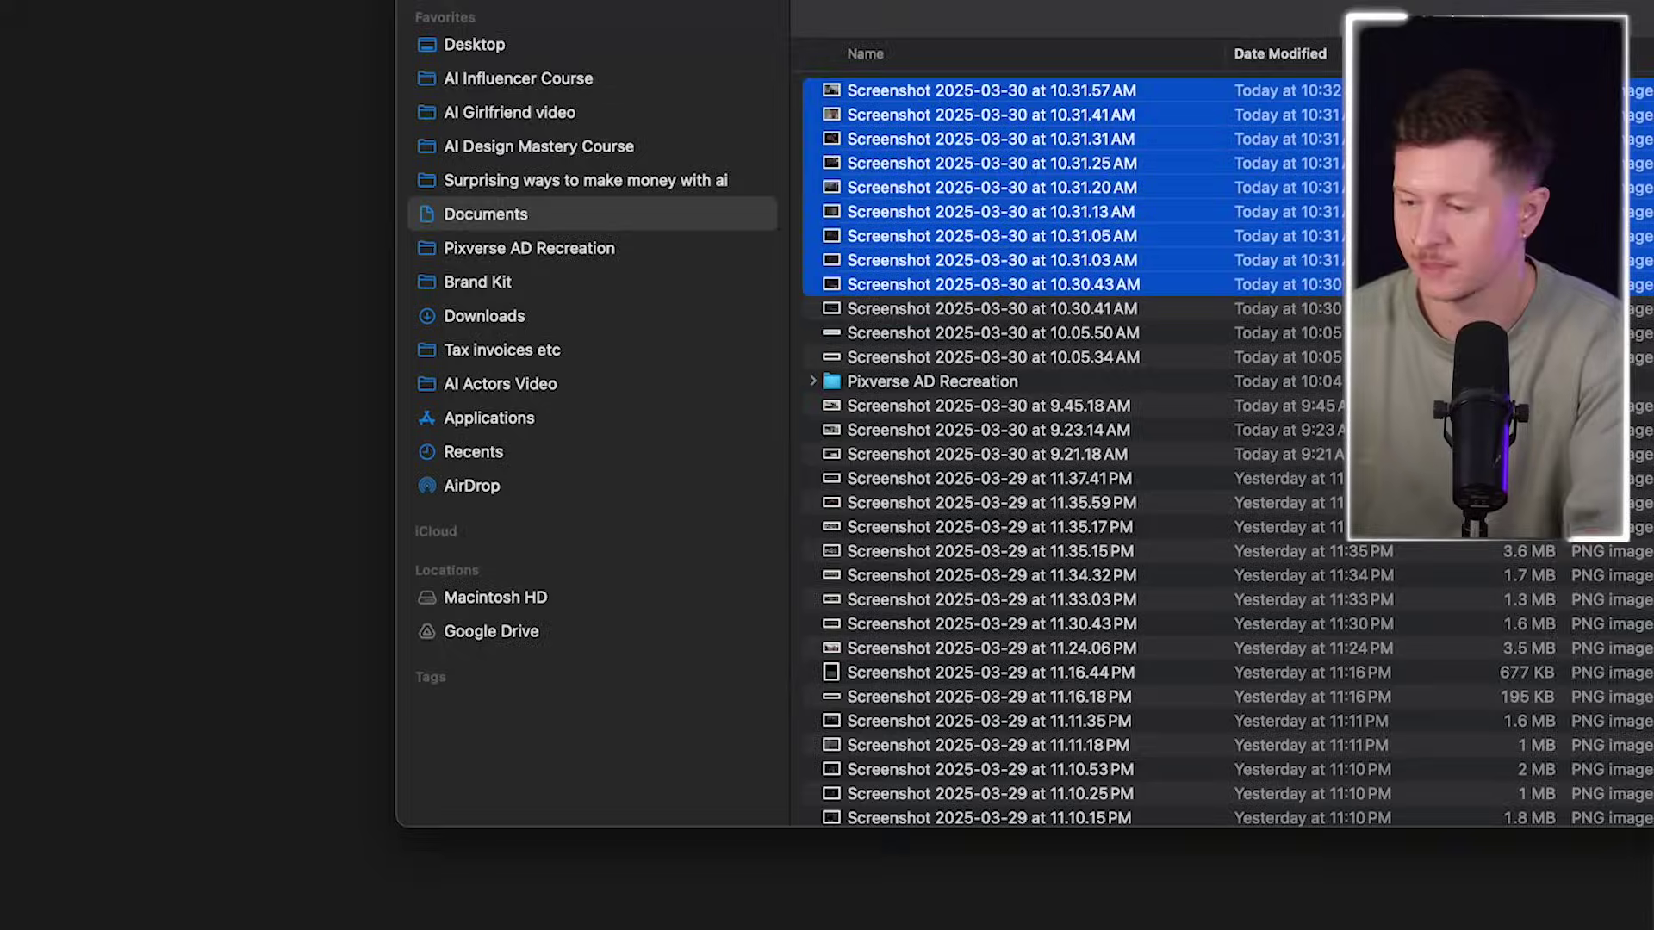
- Drop the nine Matrix screenshots onto the canvas and move the grid right
drag(942, 133, 287, 270)
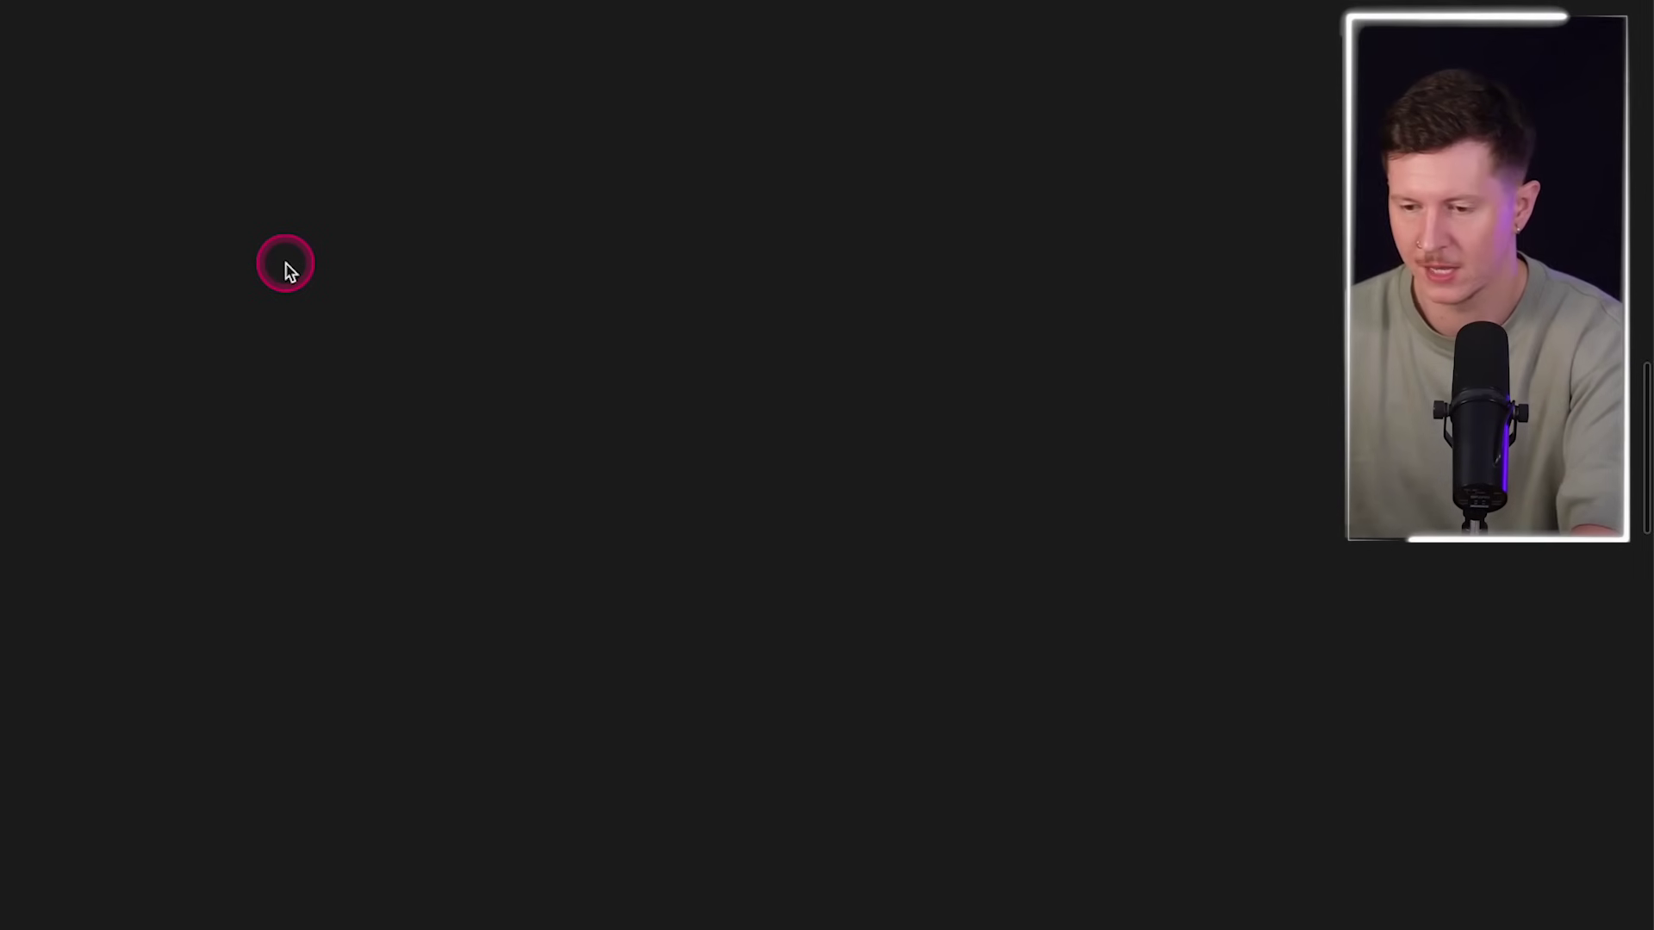
scroll(849, 377, down, 3)
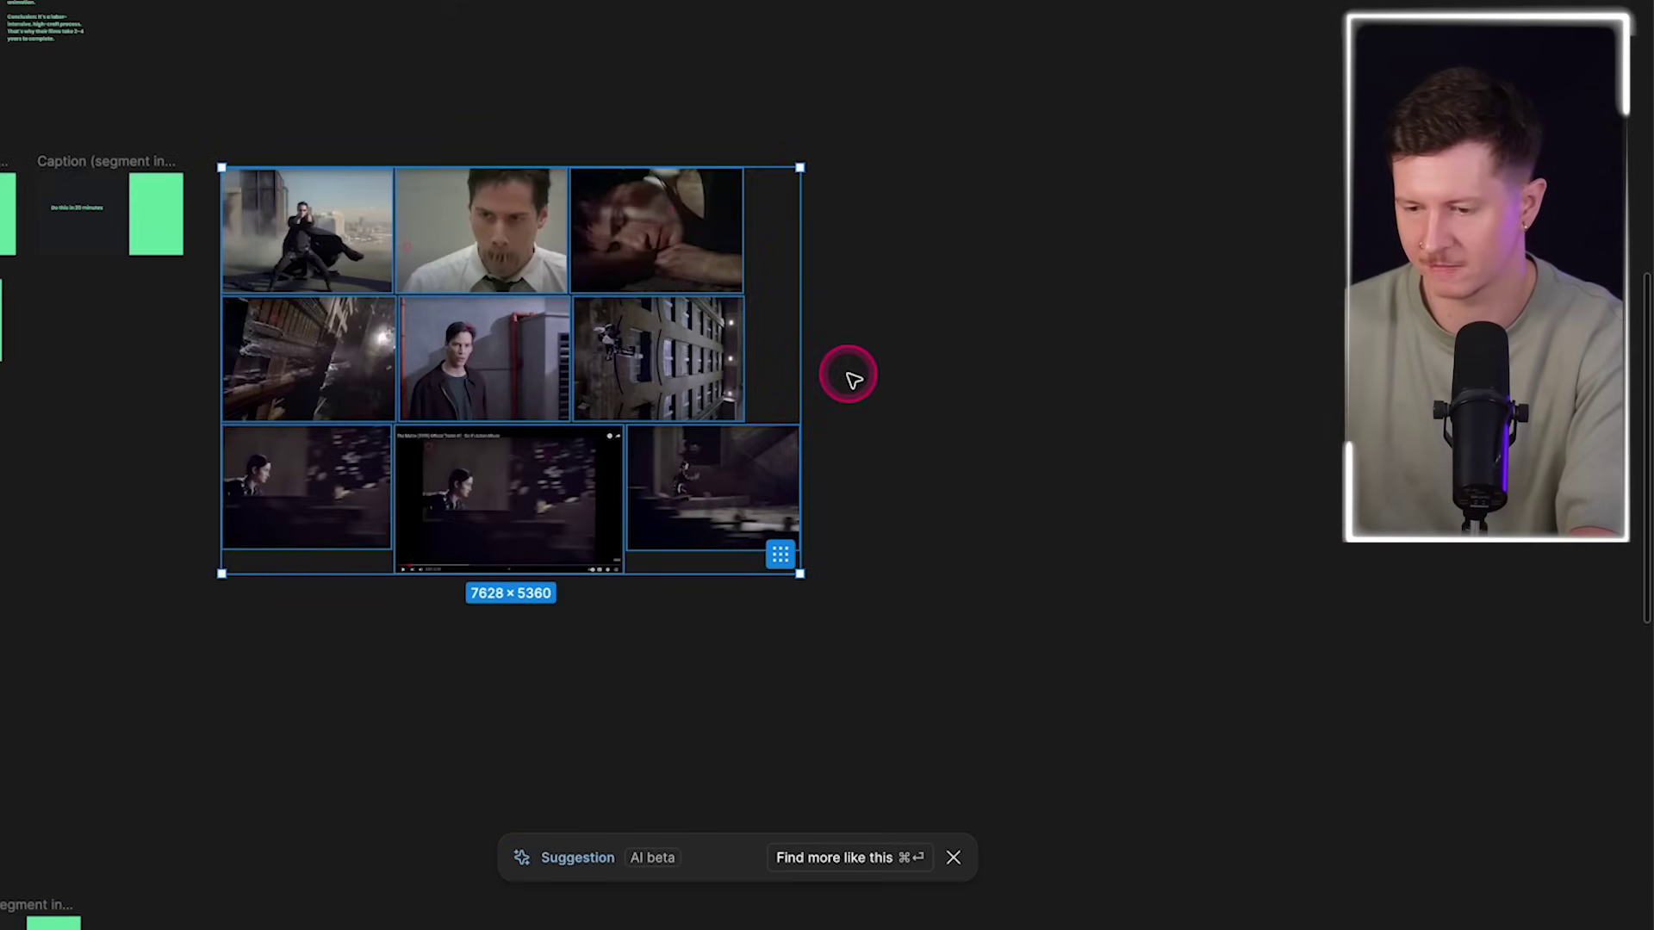
drag(396, 200, 763, 275)
click(580, 77)
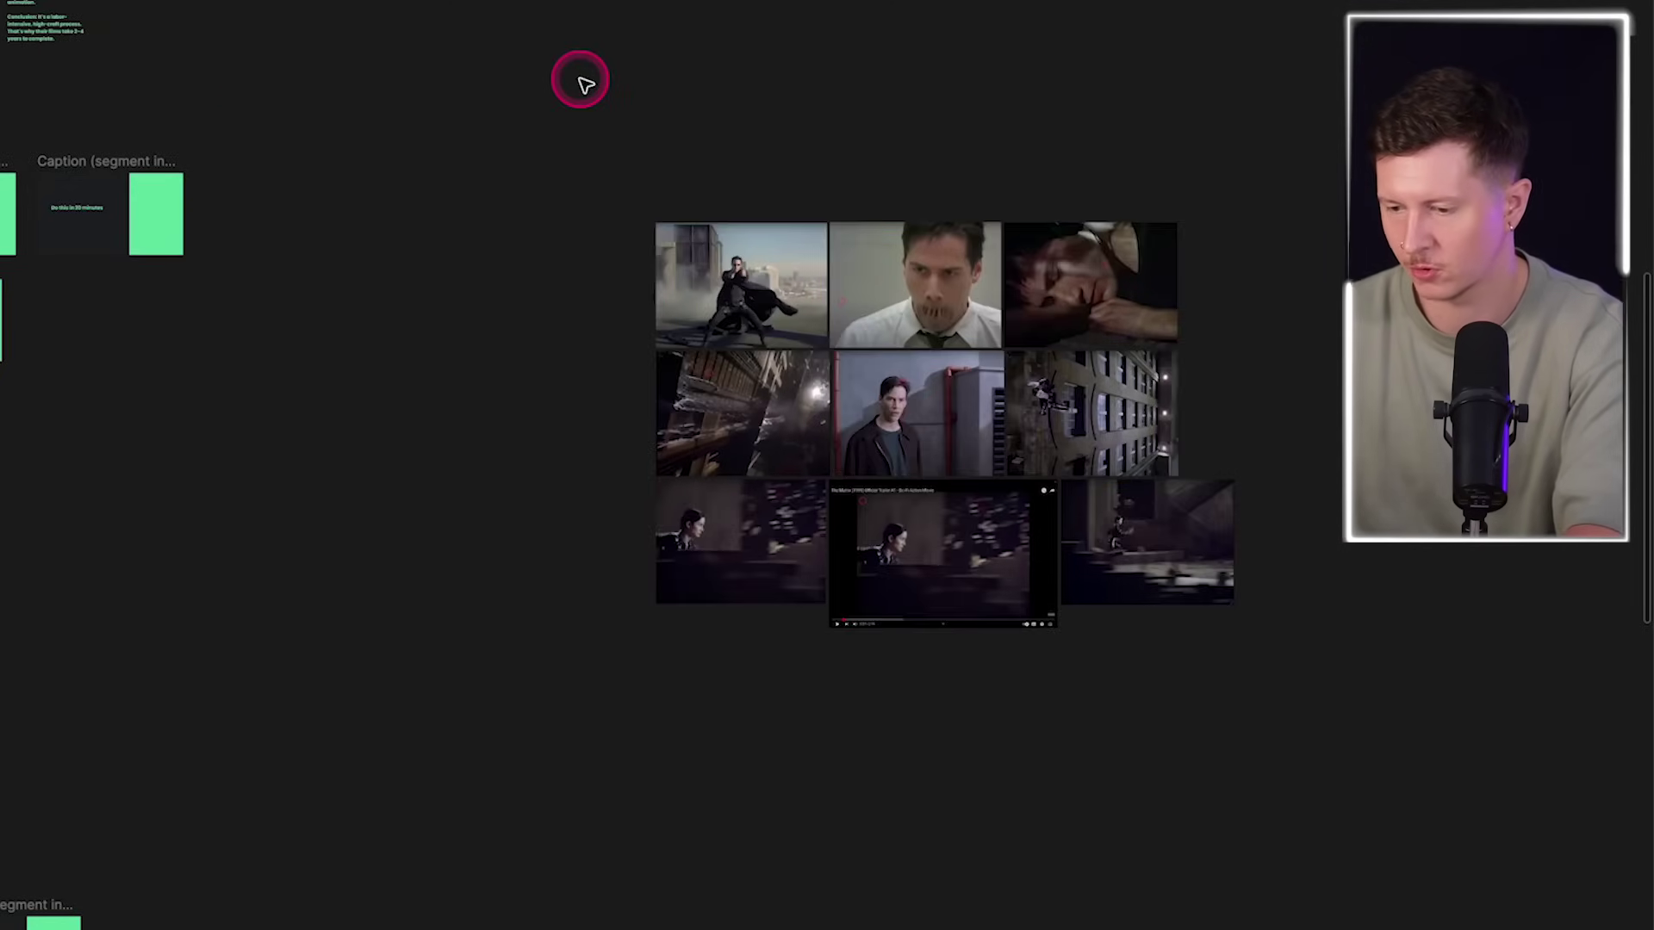
scroll(580, 78, right, 4)
scroll(580, 77, up, 3)
- Delete the screenshot that shows the YouTube player
click(764, 790)
click(565, 767)
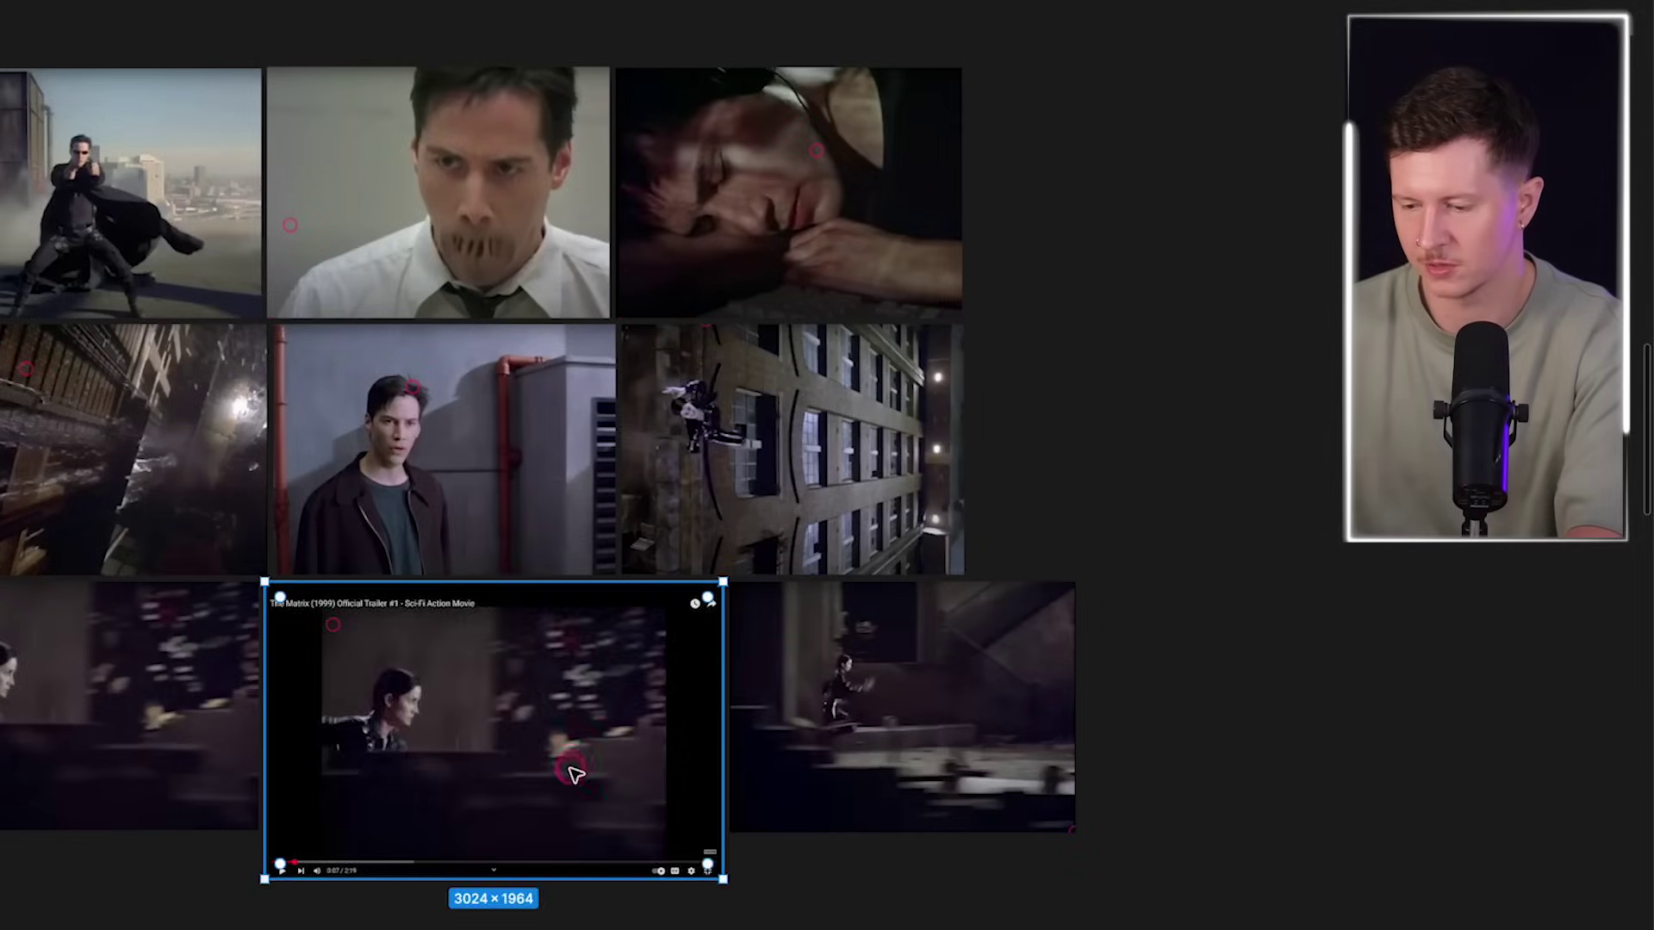
key(BackSpace)
scroll(570, 771, left, 3)
scroll(570, 771, left, 1)
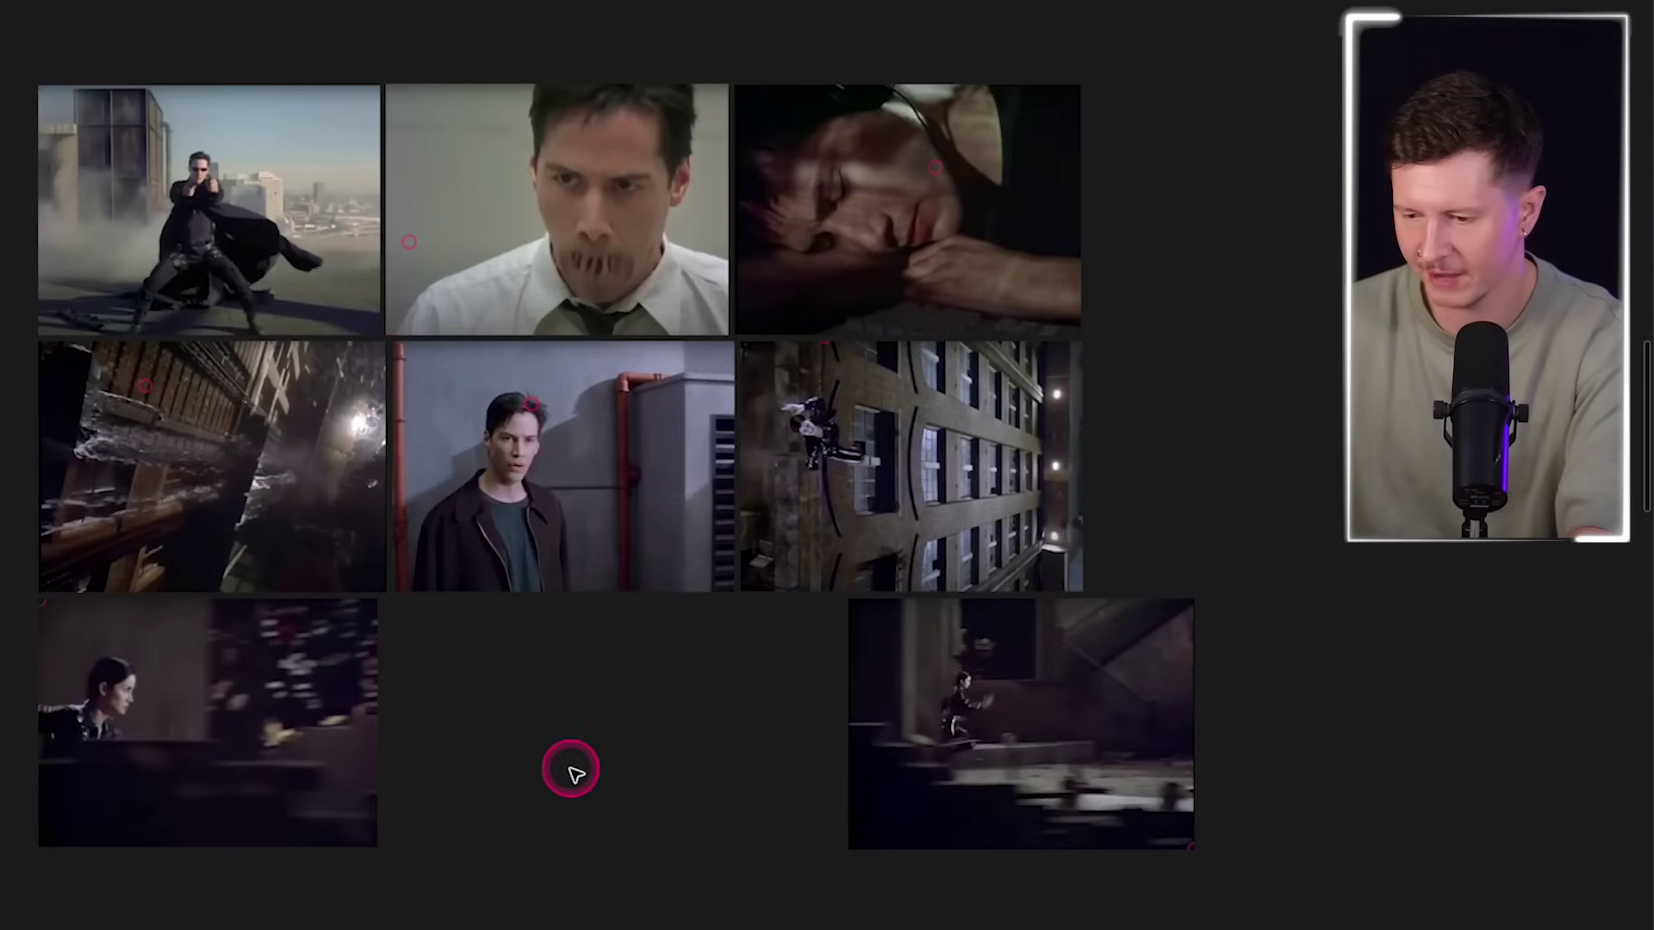
- Bring the interface panels back with Ctrl+\ and pan around the canvas
key(ctrl+backslash)
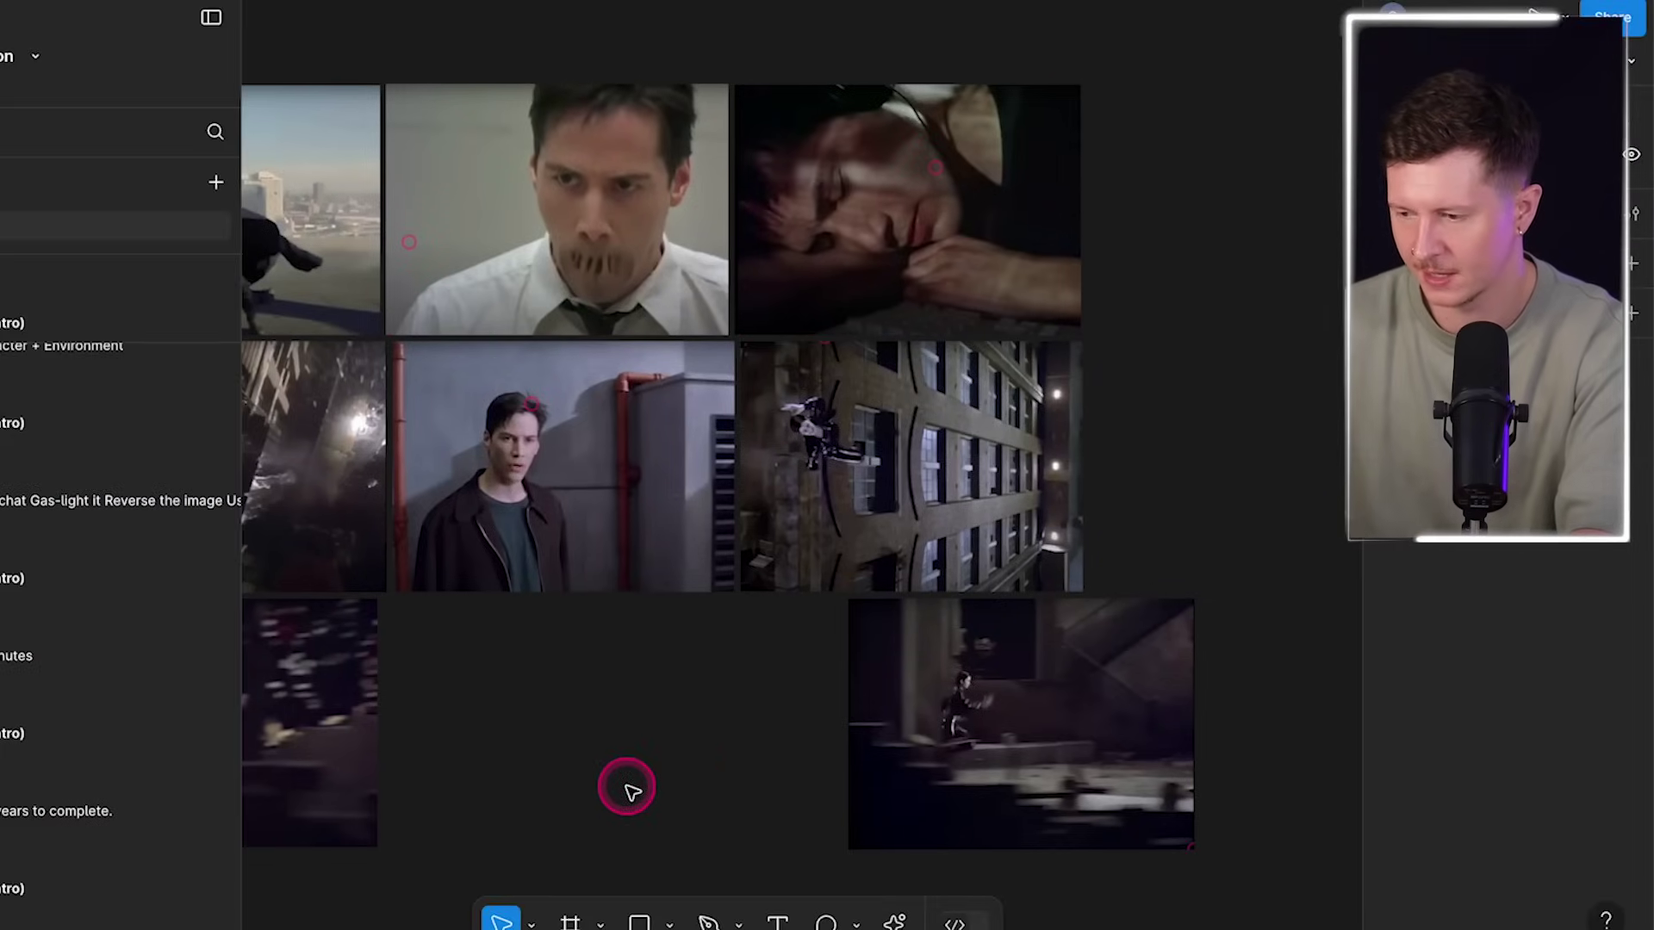
scroll(628, 787, left, 3)
scroll(627, 786, down, 5)
scroll(790, 285, up, 2)
scroll(801, 259, right, 2)
scroll(801, 259, up, 1)
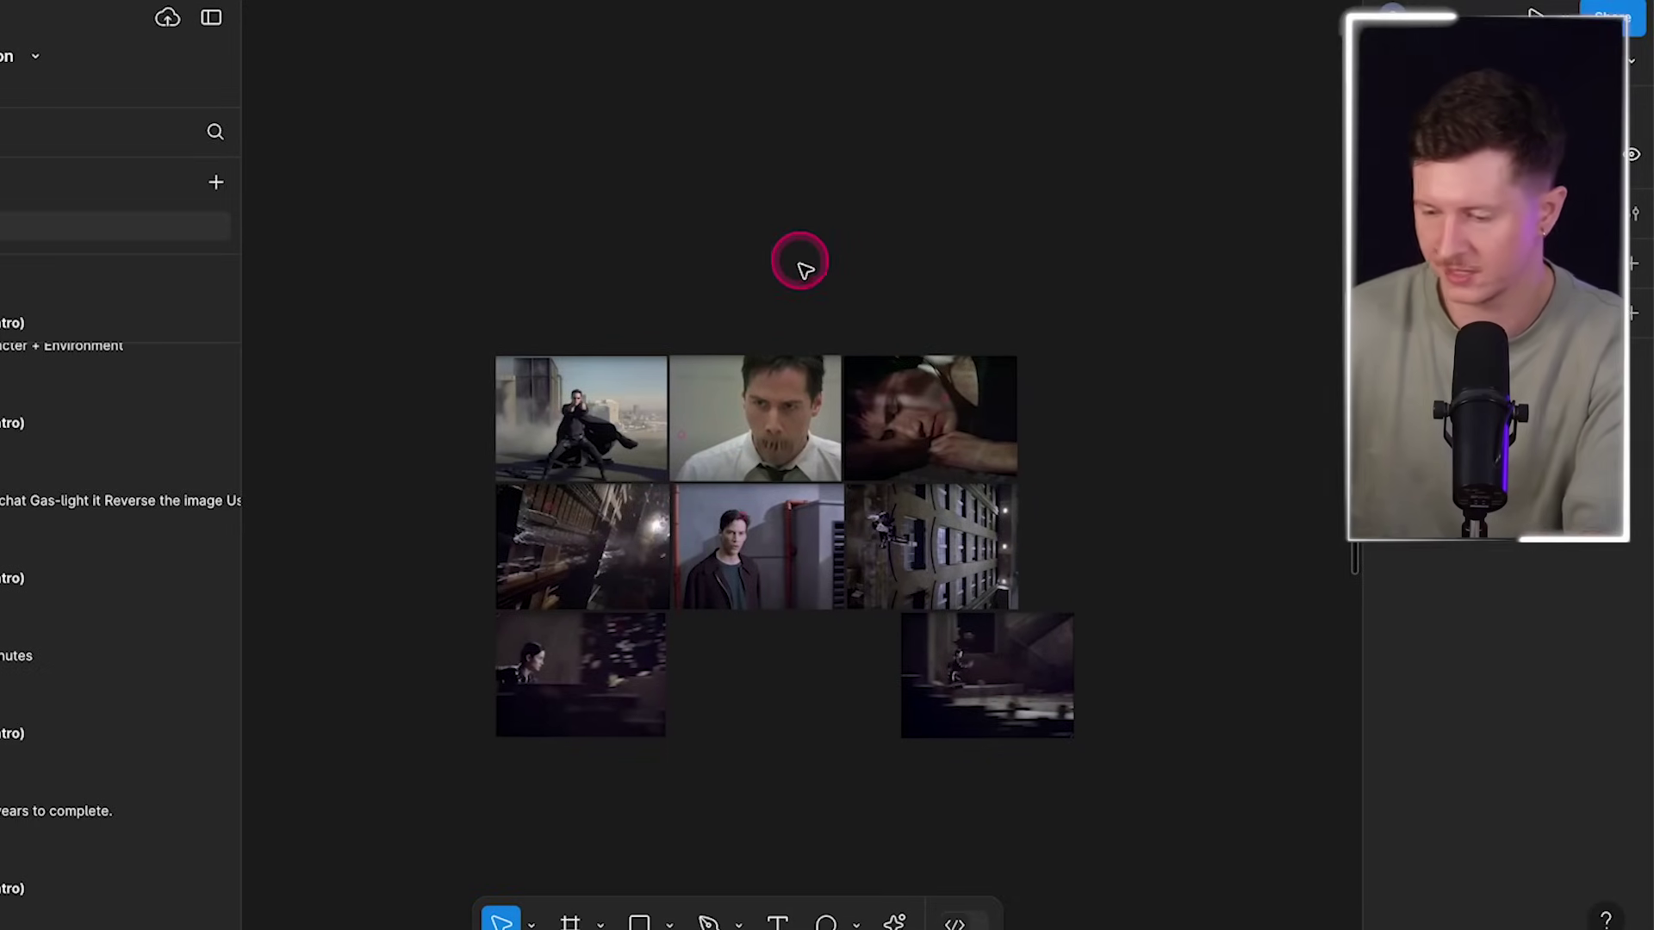
scroll(801, 325, up, 1)
scroll(805, 326, up, 5)
scroll(805, 325, up, 5)
scroll(804, 325, left, 2)
- Create three 1024×768 4:3 slide frames
scroll(766, 224, down, 1)
scroll(767, 224, left, 1)
key(f)
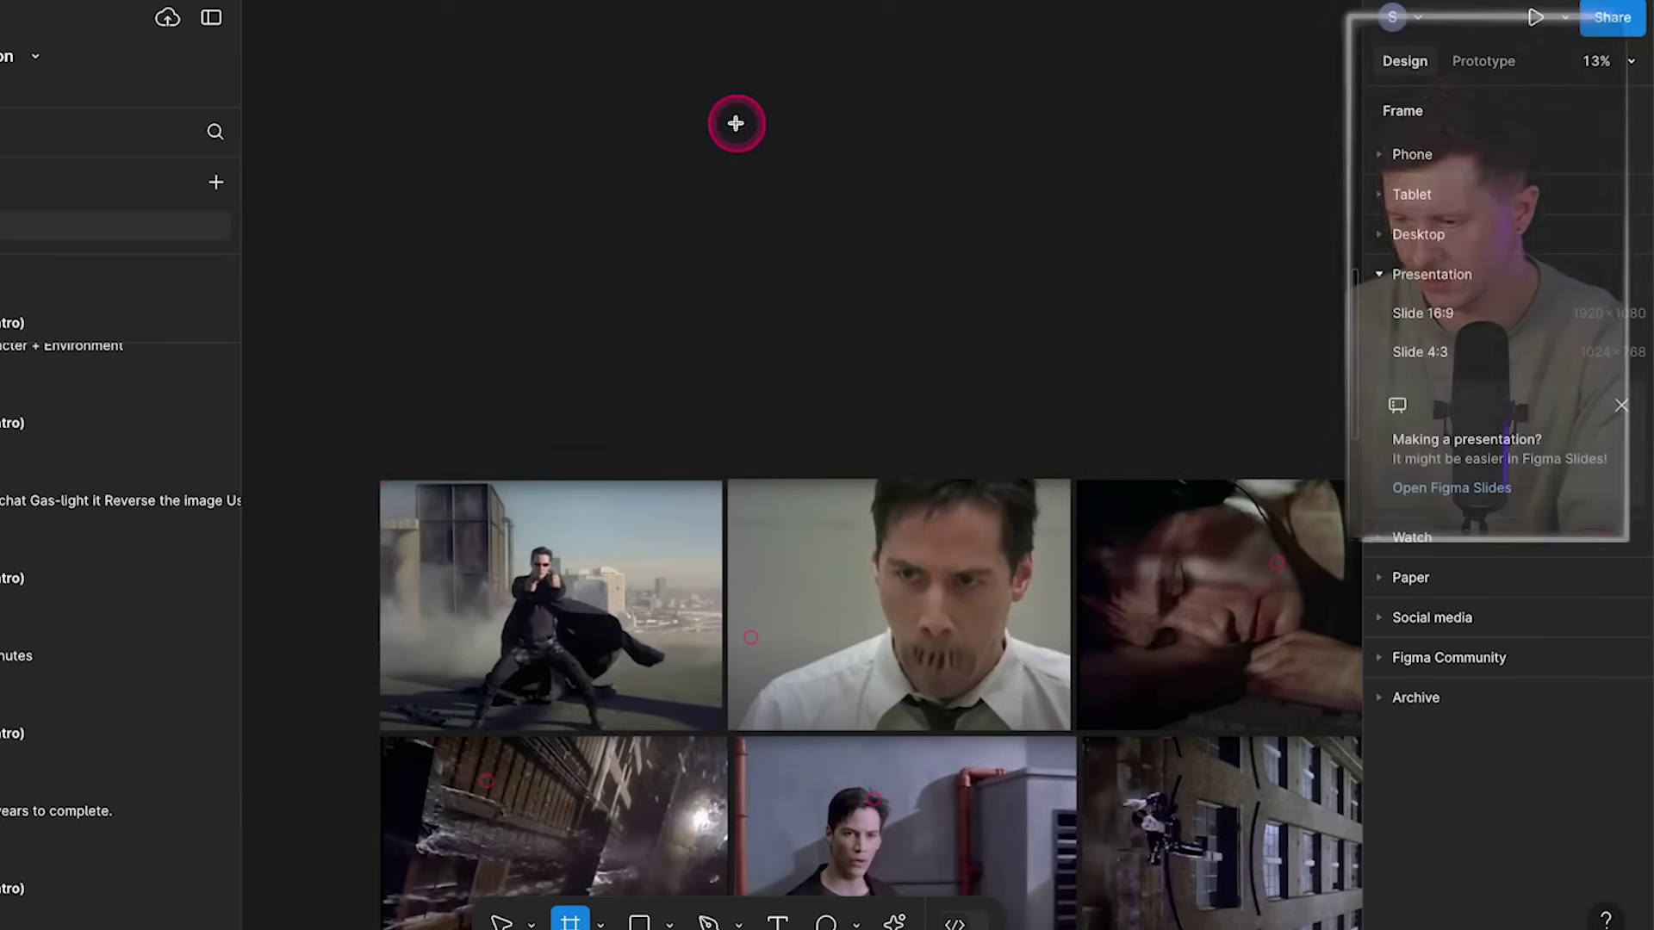
click(1423, 353)
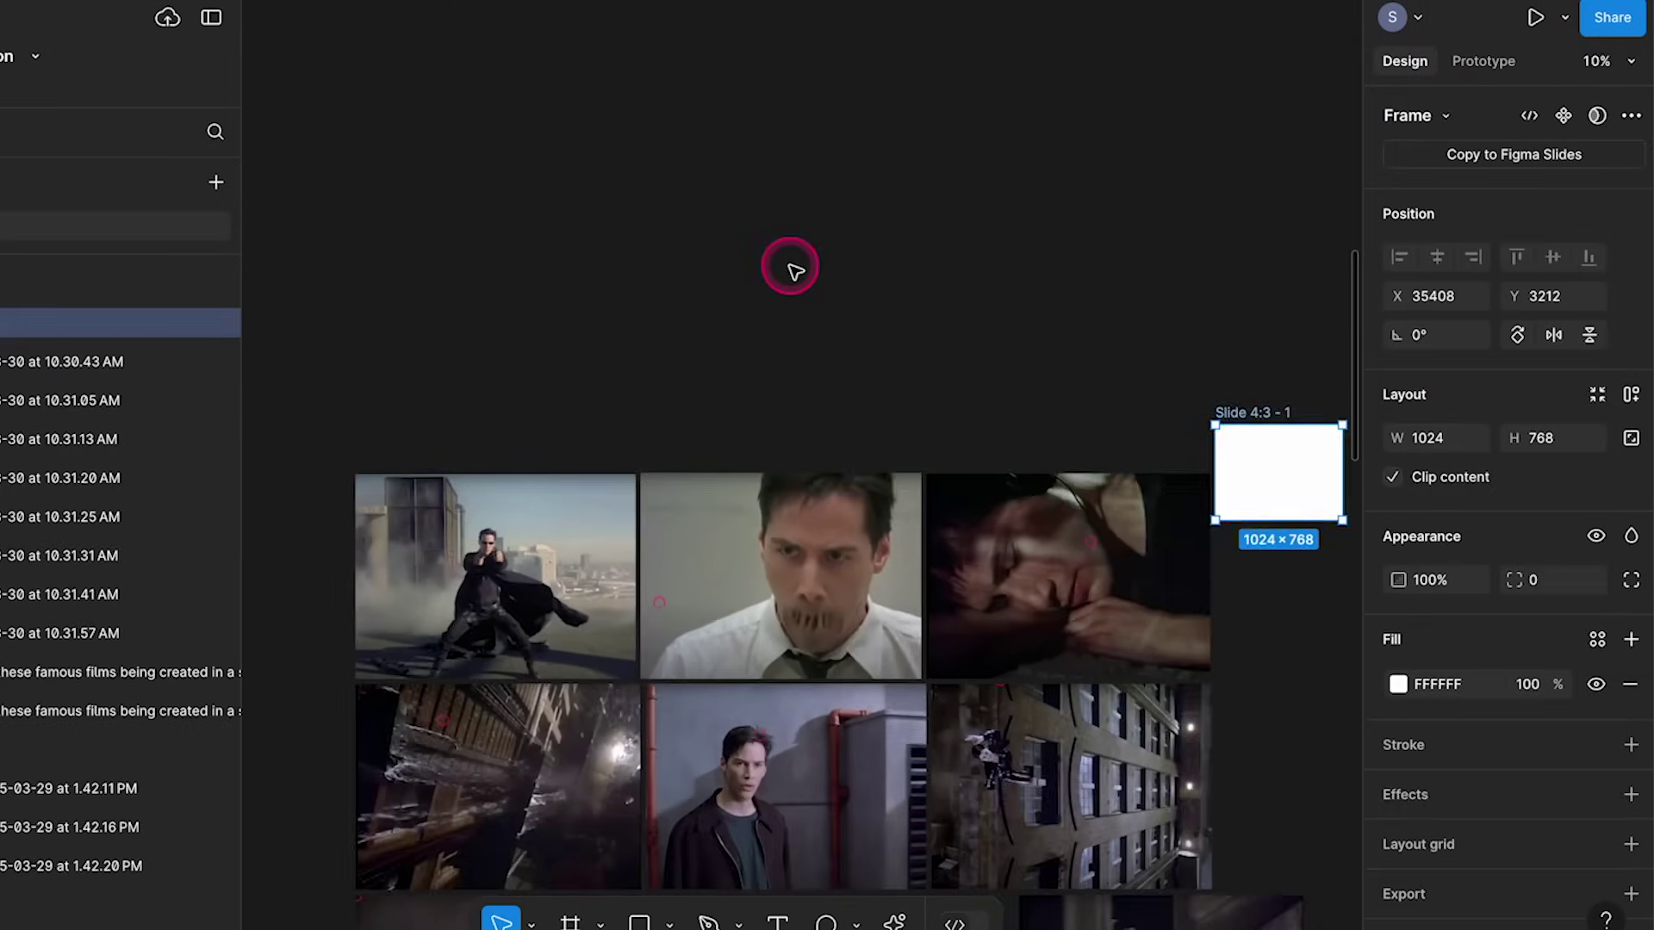
scroll(790, 267, down, 1)
scroll(790, 267, down, 5)
key(f)
scroll(793, 276, up, 5)
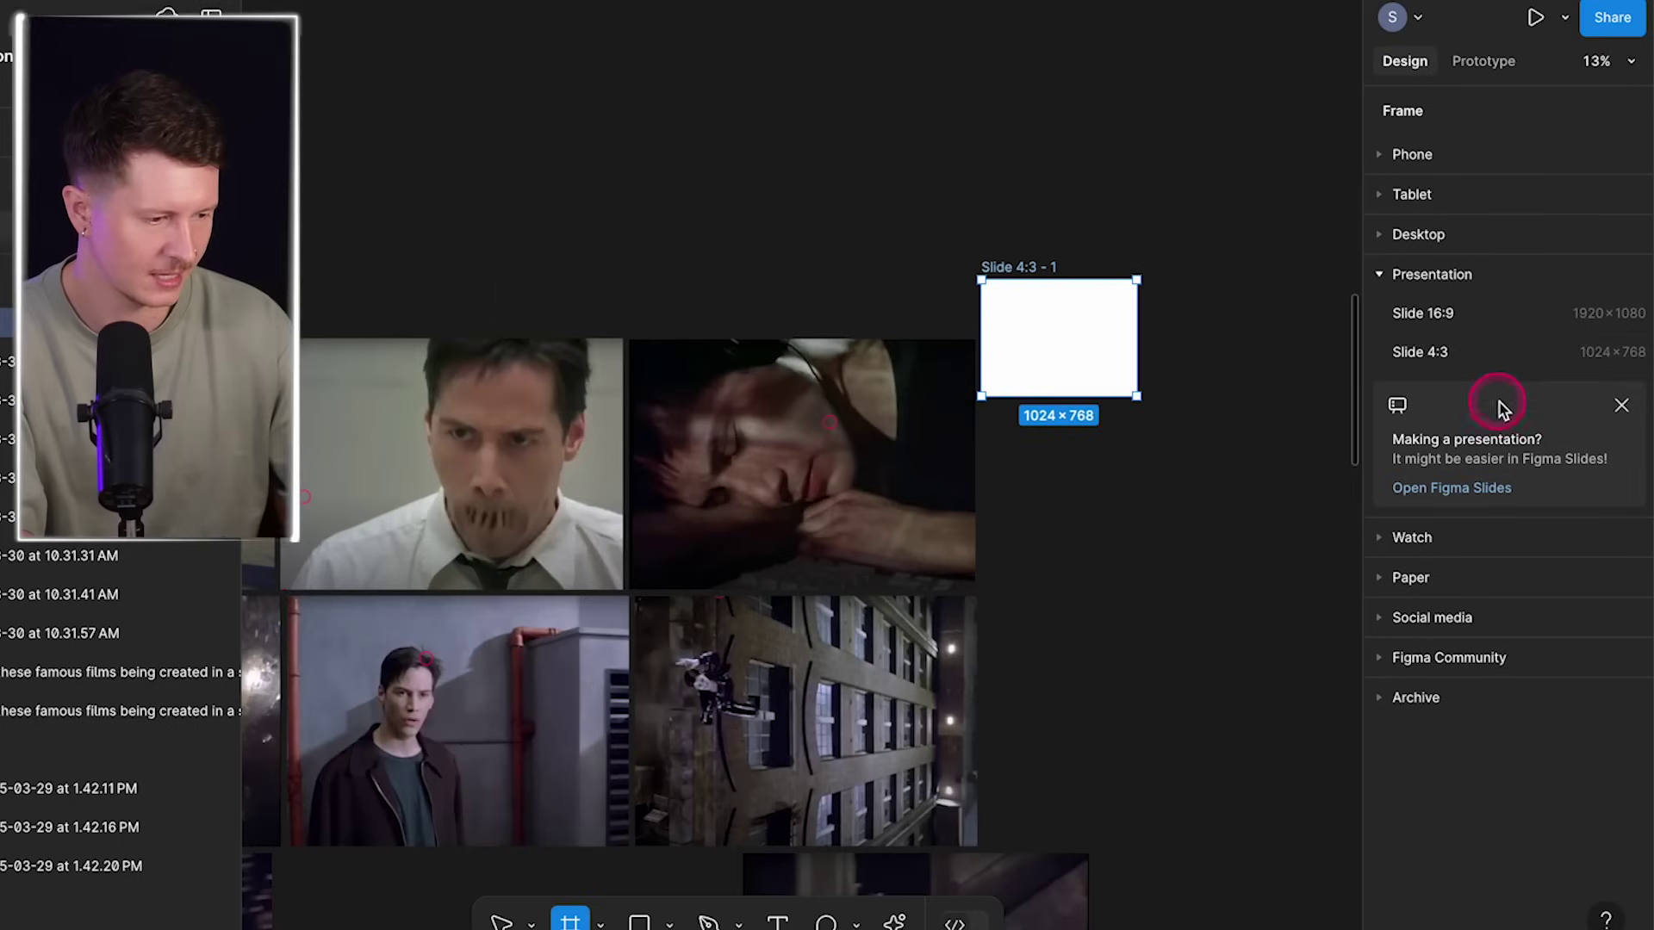
click(1410, 362)
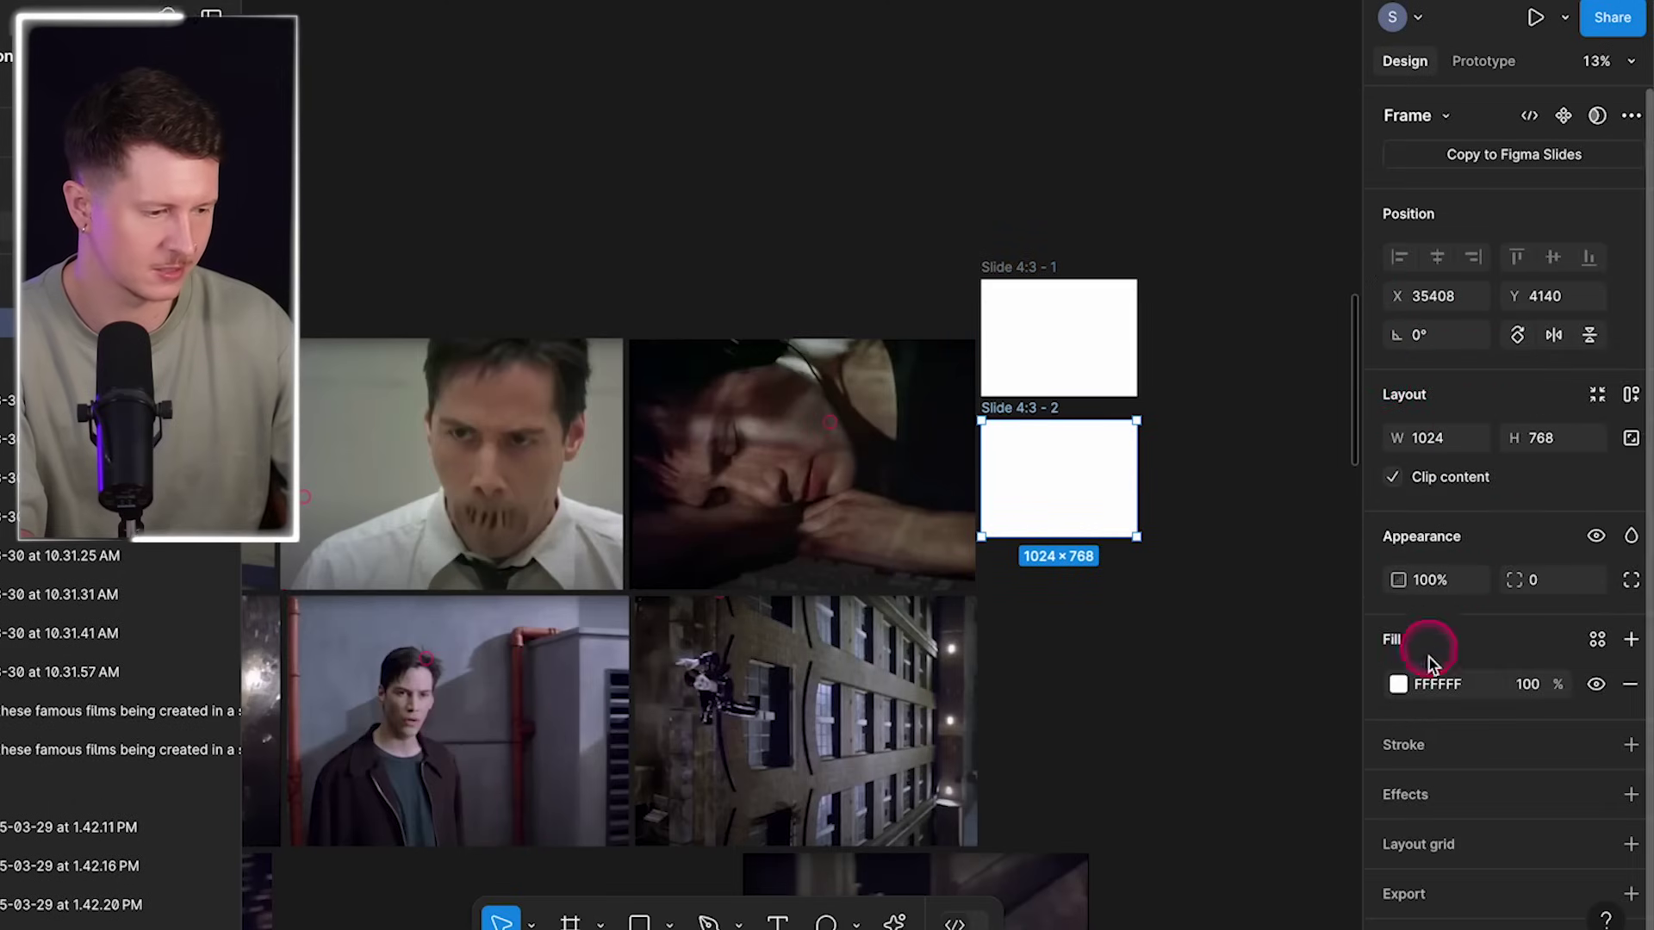
click(1061, 345)
key(f)
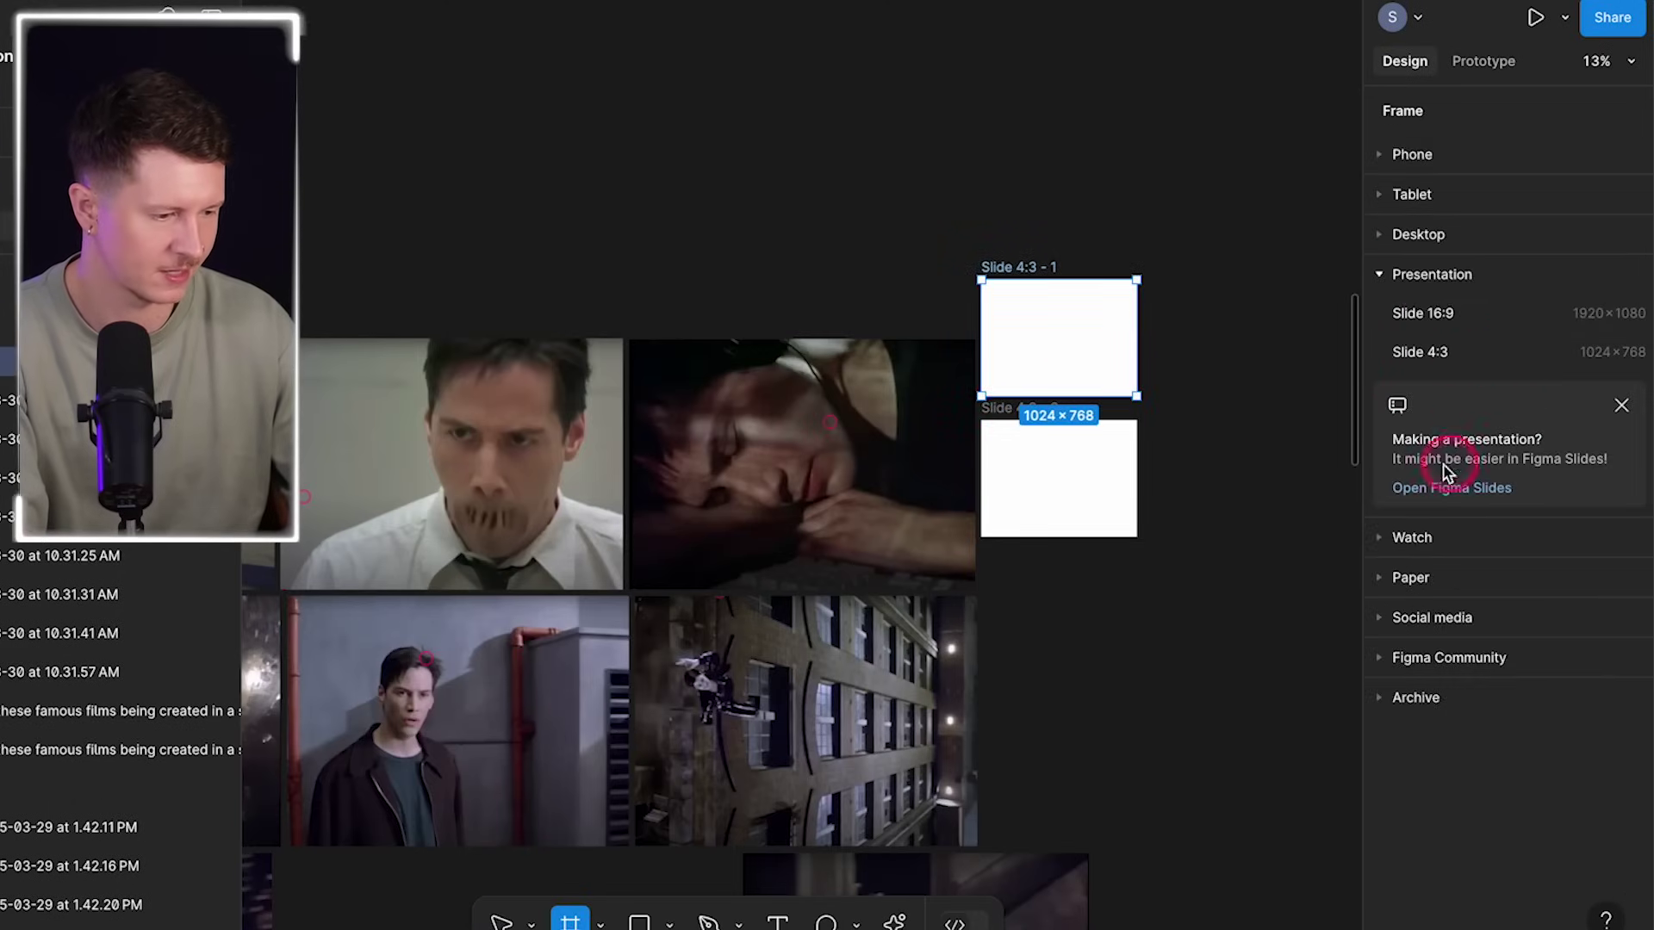
click(1485, 358)
click(1150, 629)
- Move the first slide up and place the Keanu close-up into it
click(1063, 314)
drag(1063, 314, 1015, 180)
click(758, 172)
scroll(739, 220, left, 2)
scroll(739, 220, up, 1)
drag(580, 553, 1093, 288)
key(plus)
key(minus)
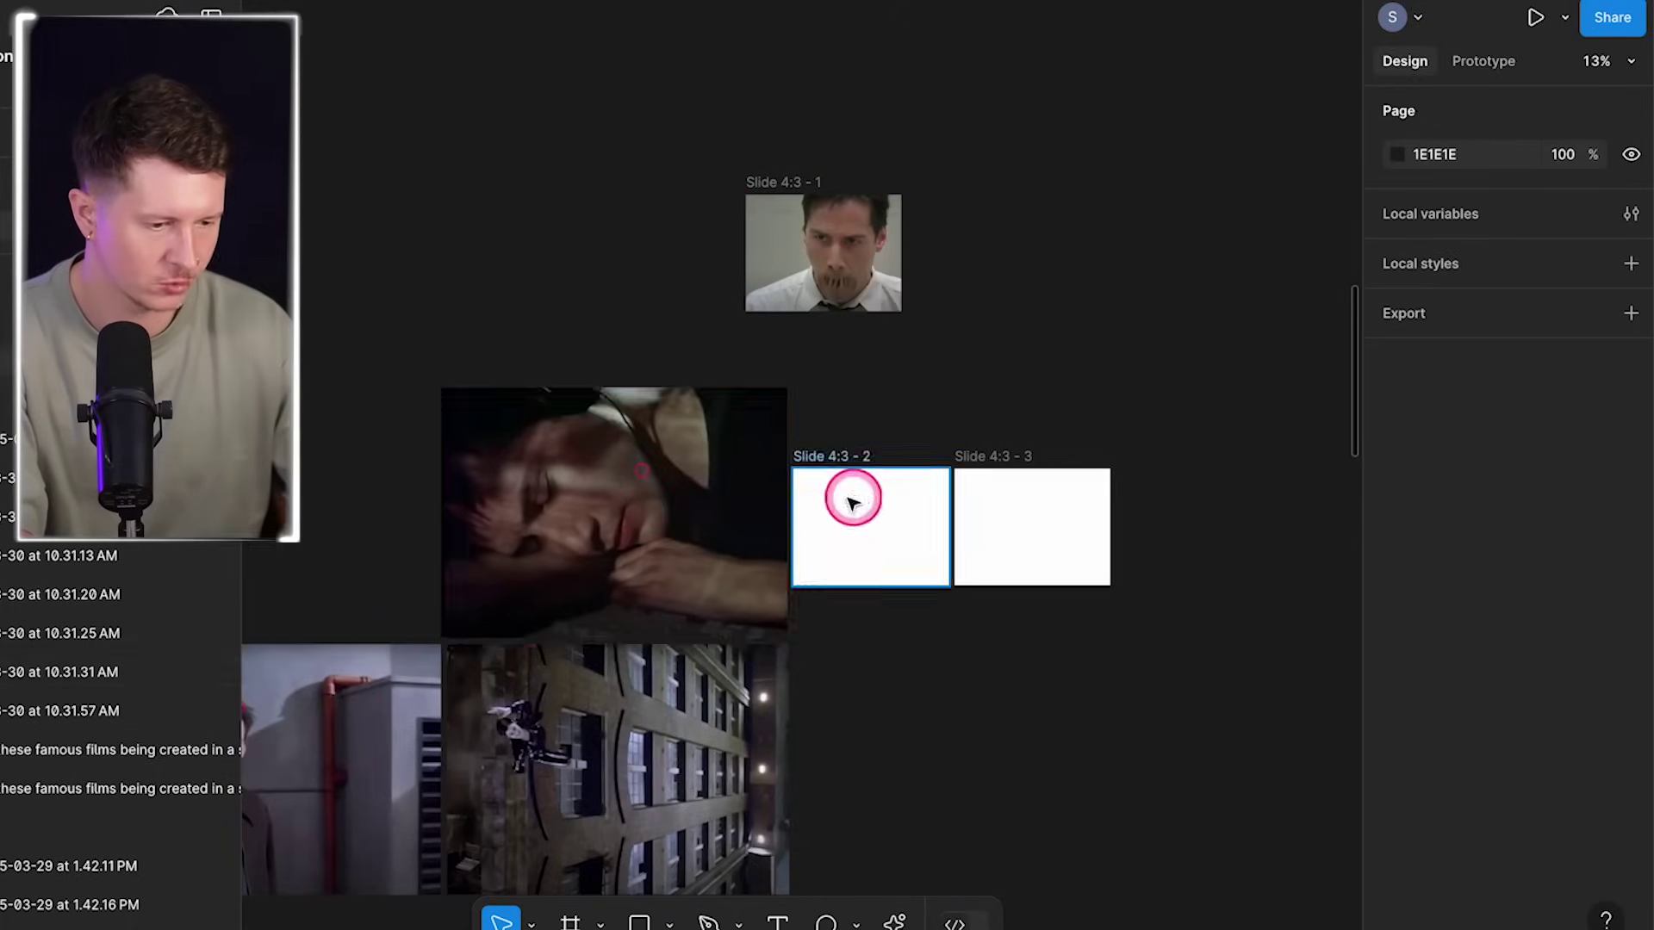
- Place the face-on-table scene into the second slide, aligned under the first
click(851, 482)
drag(848, 349, 845, 350)
drag(664, 454, 913, 405)
drag(827, 343, 1215, 432)
click(923, 603)
- Resize the rooftop image to fill the third slide
scroll(694, 380, down, 3)
key(plus)
key(plus)
drag(1094, 676, 1082, 669)
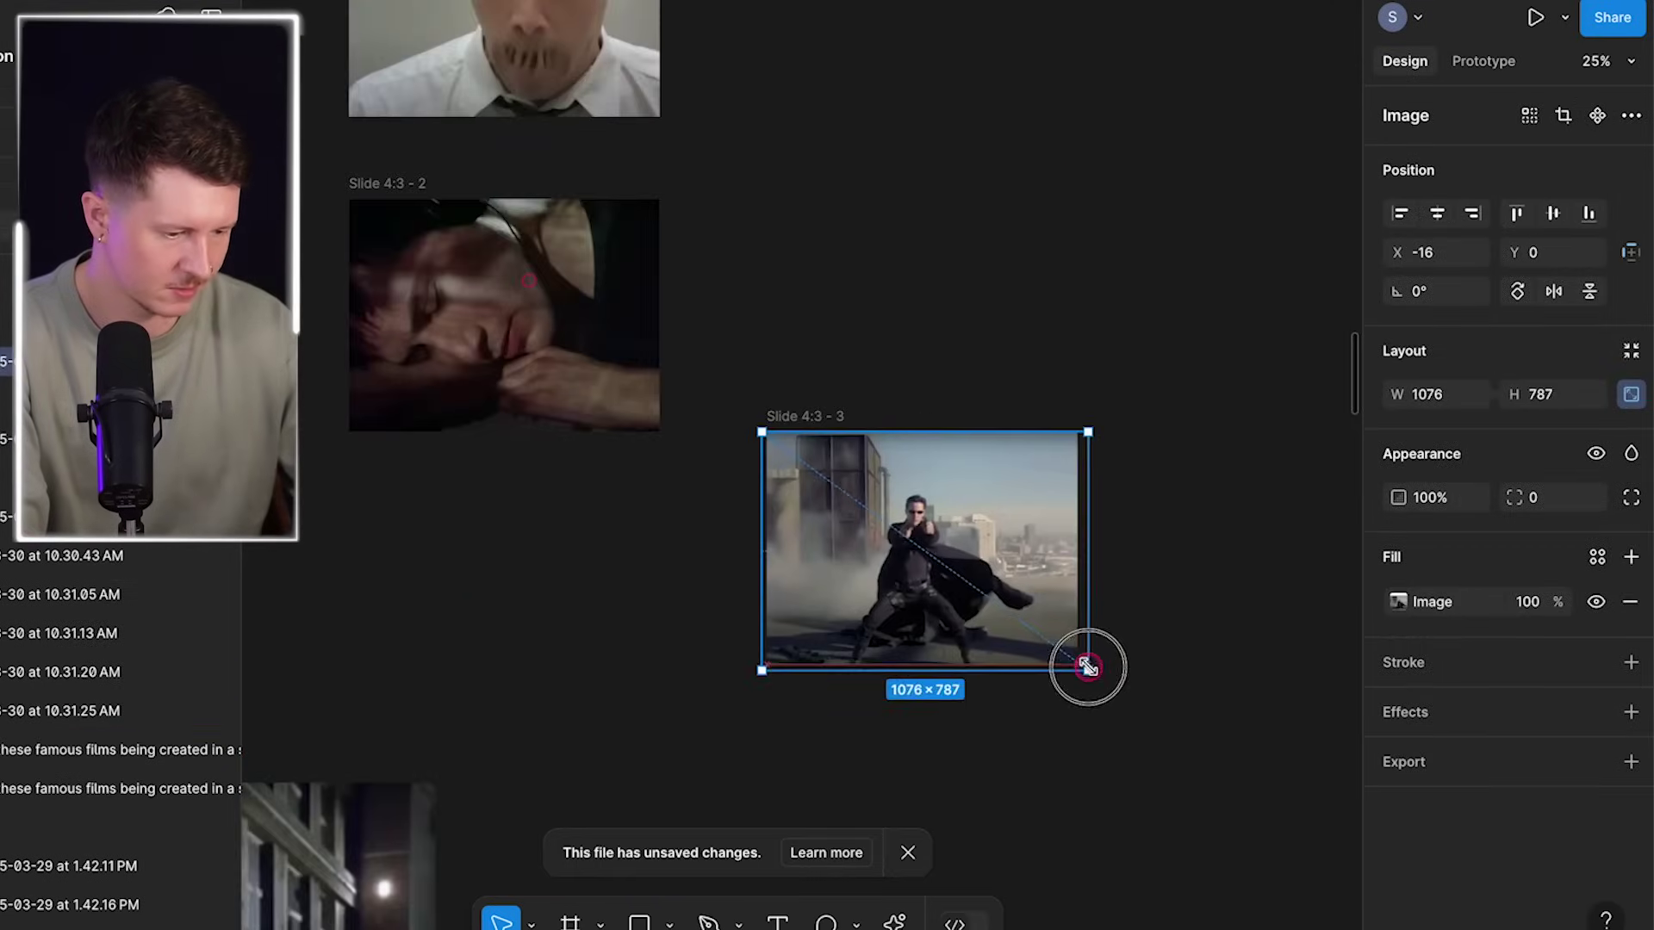
click(1015, 720)
- Export the third slide as a PNG
click(817, 422)
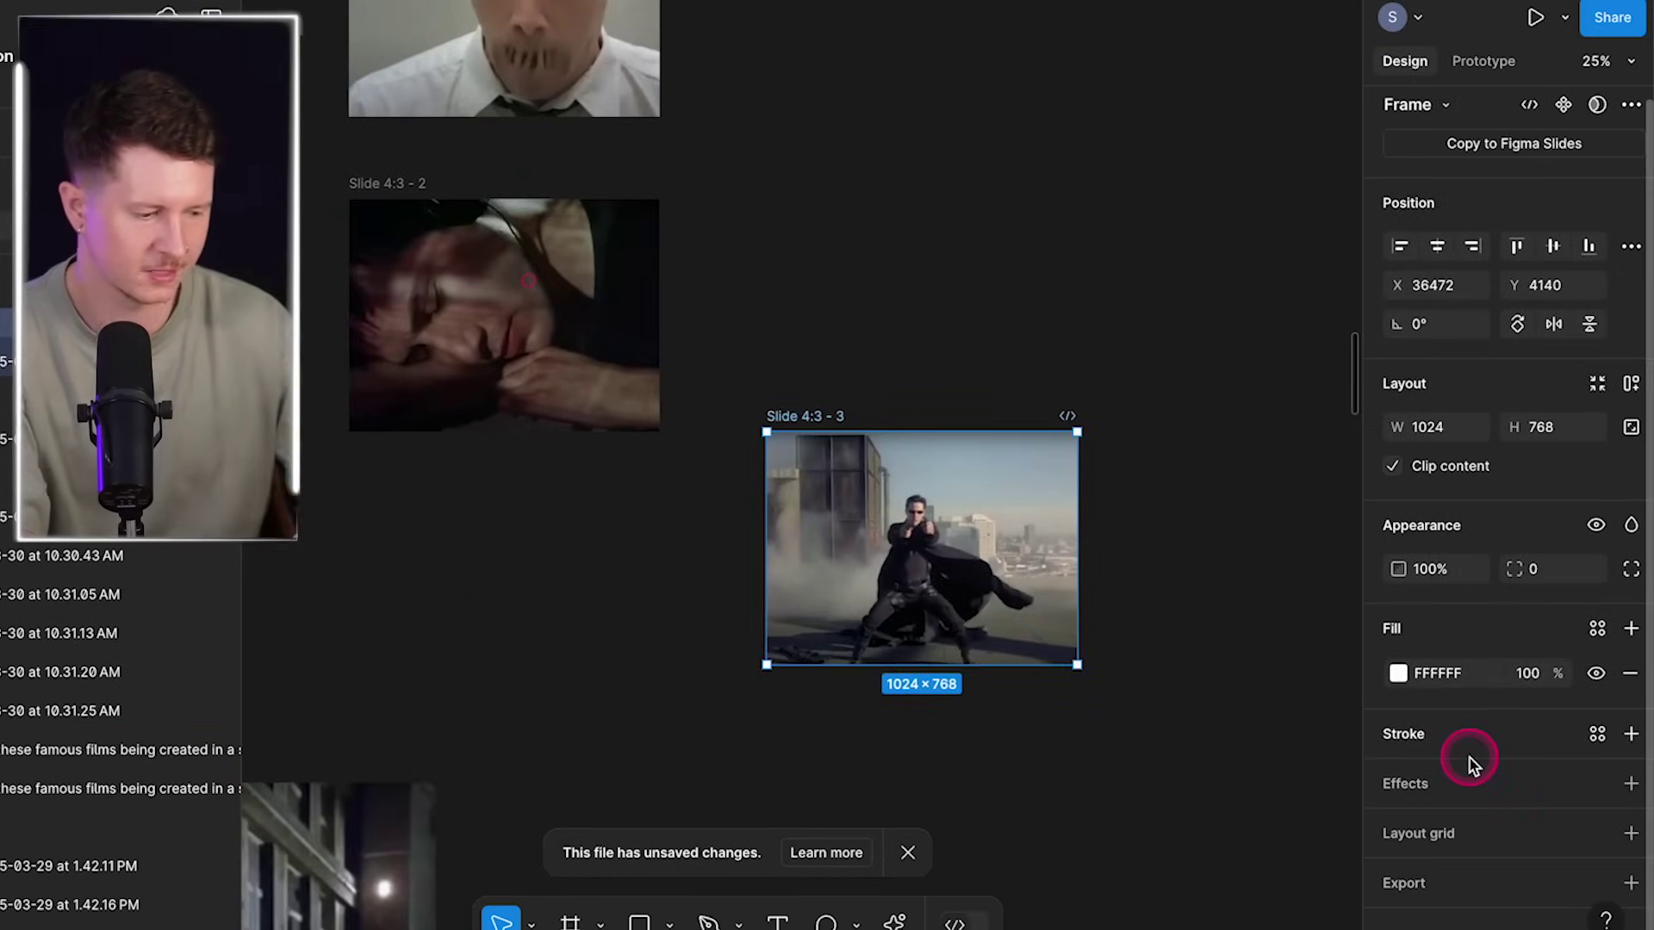
click(1459, 896)
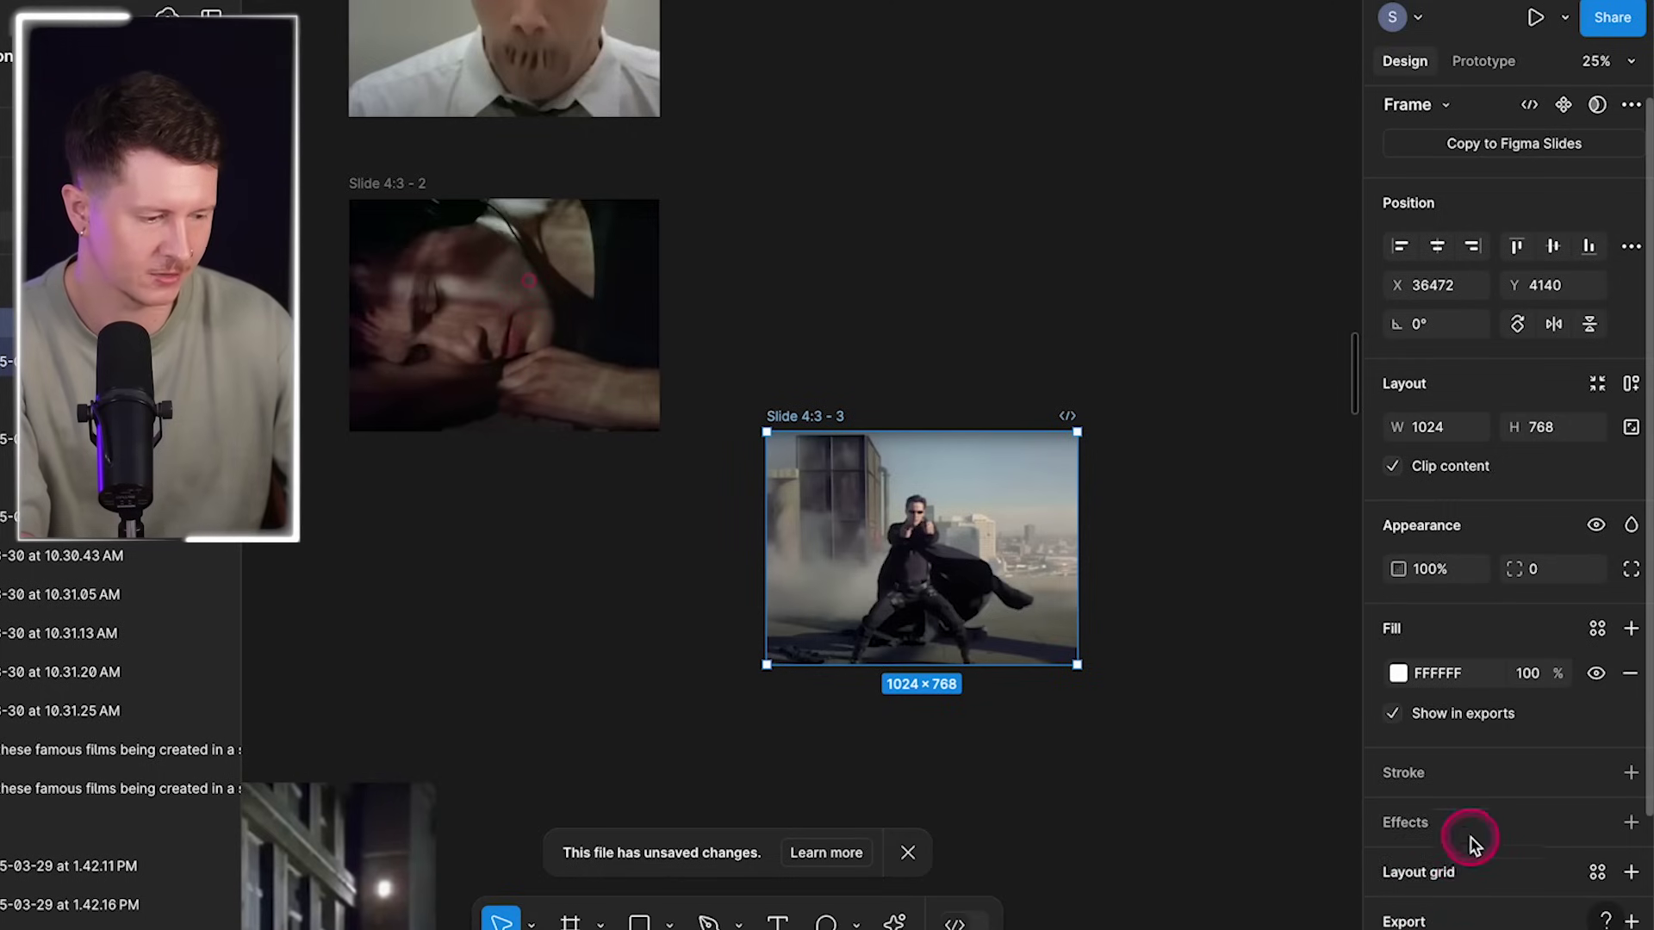
scroll(1484, 782, down, 2)
click(1456, 836)
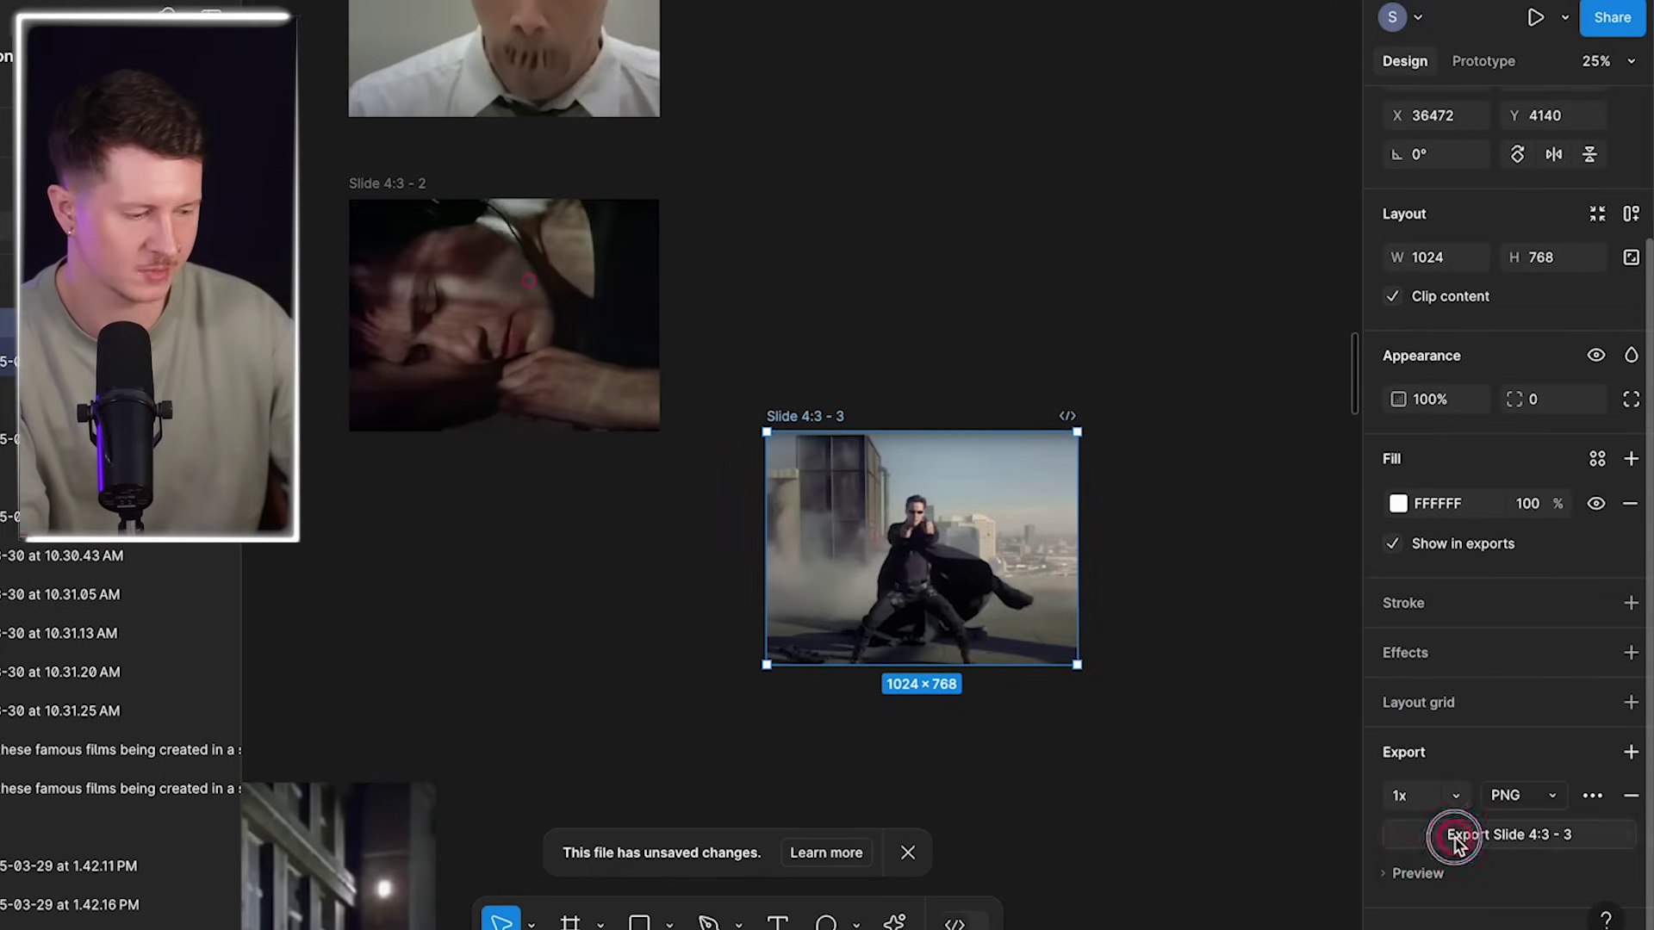
click(1215, 746)
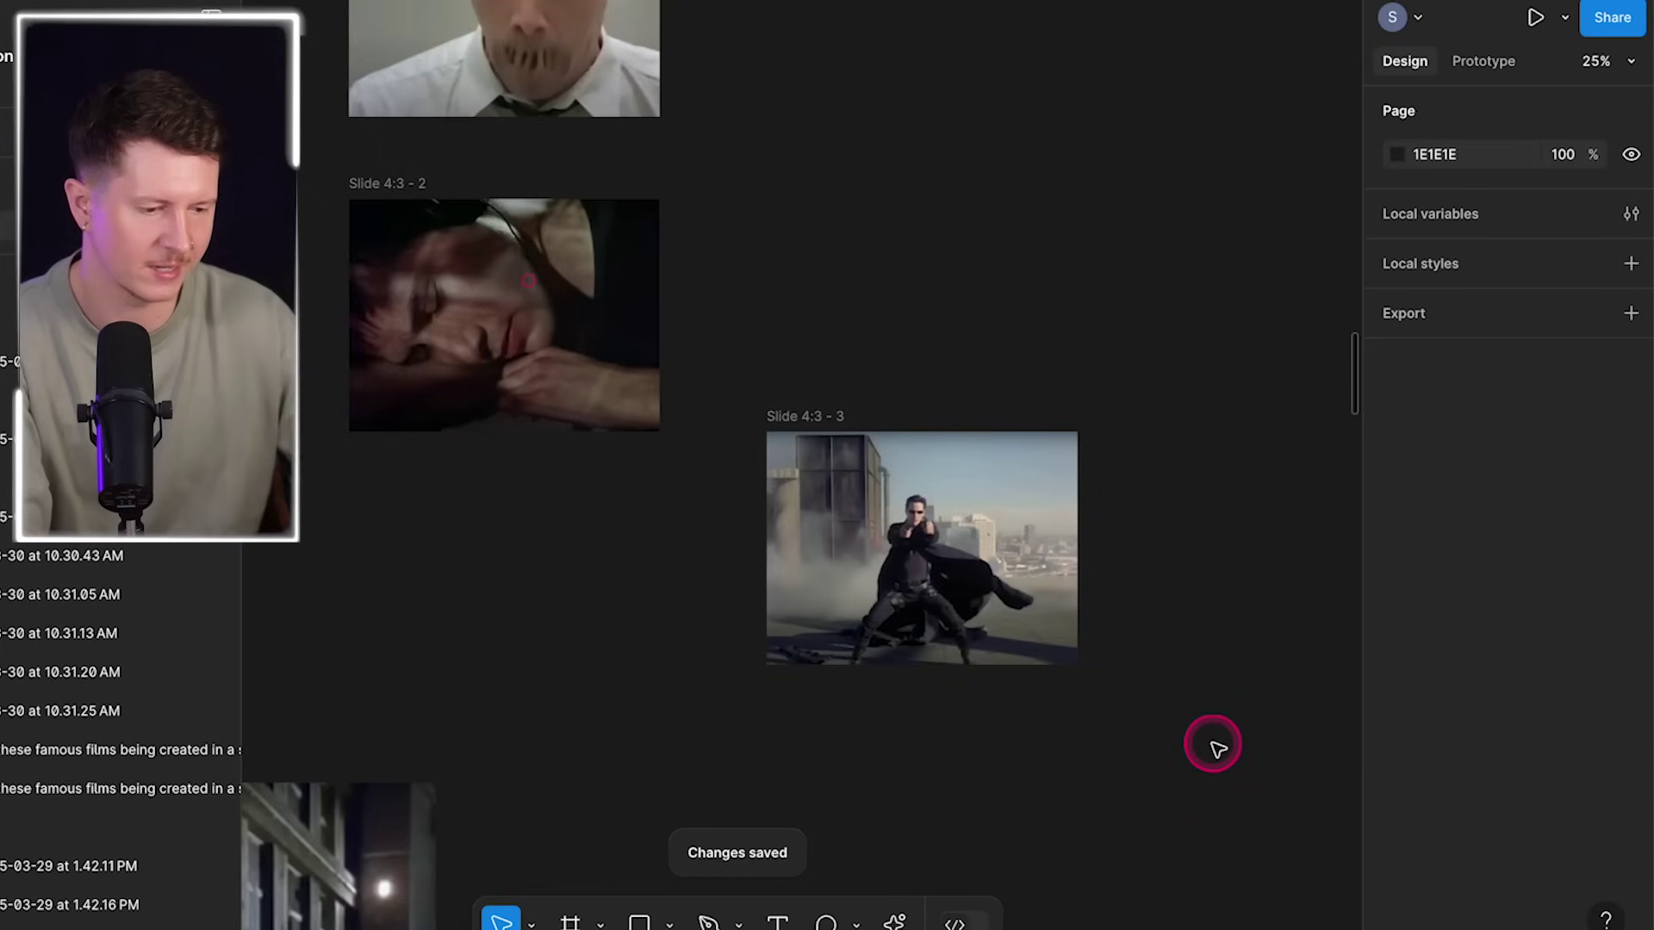
key(minus)
- Move Slide 4:3 - 3 directly beneath Slide 4:3 - 2
click(809, 445)
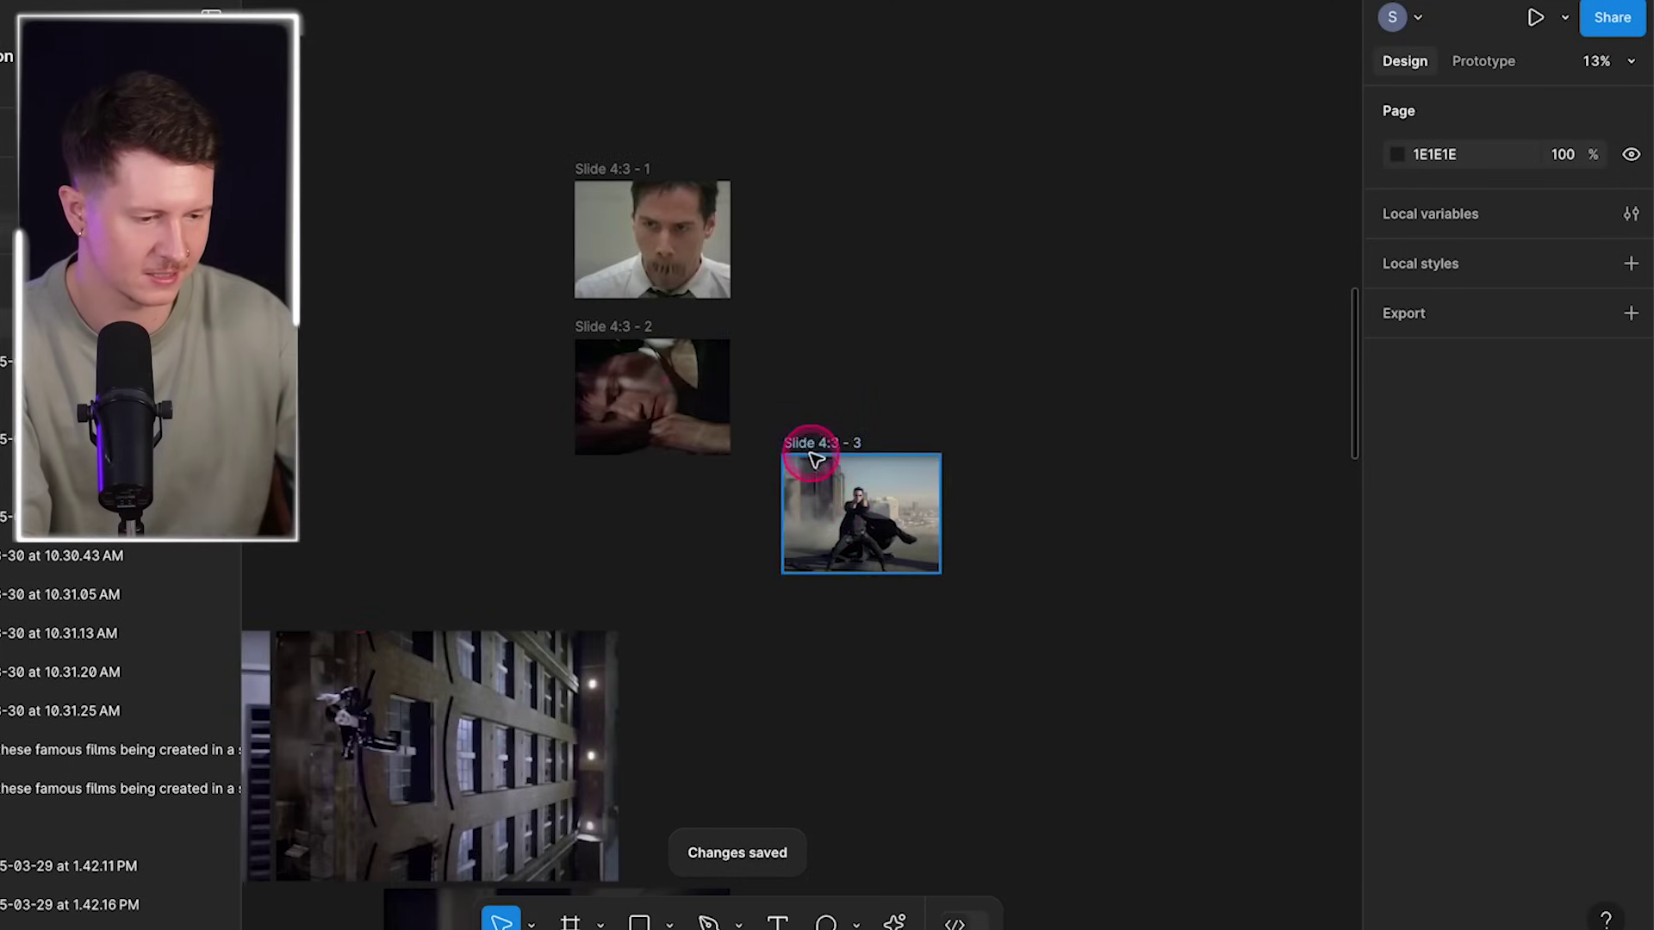
drag(810, 445, 602, 469)
click(1078, 466)
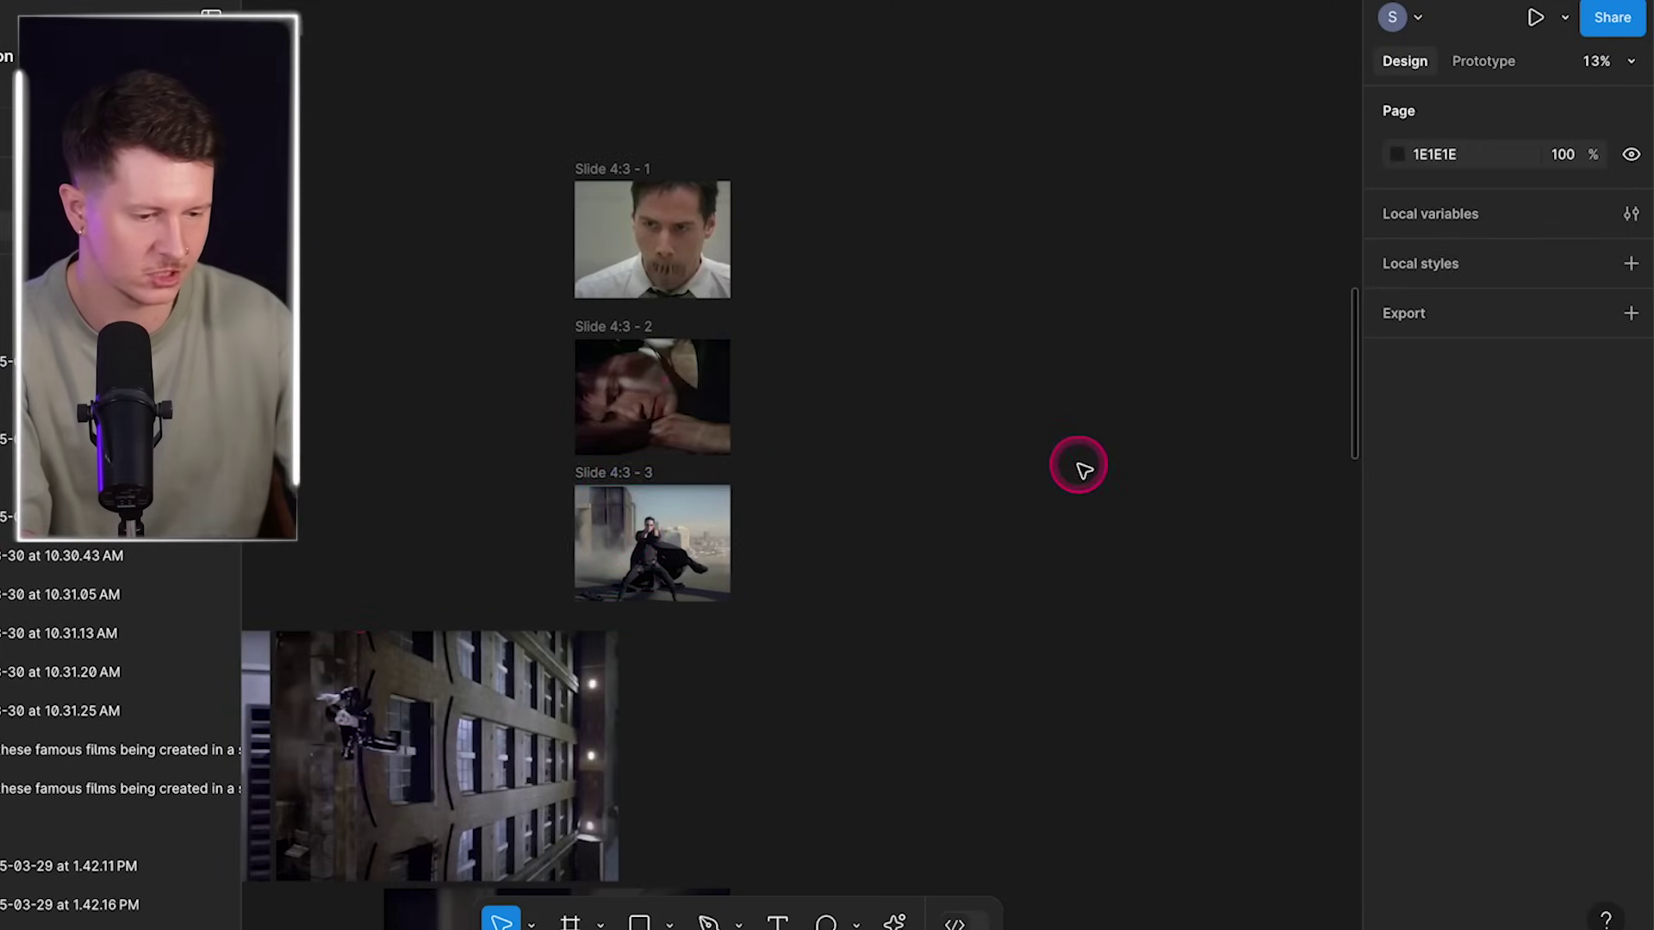
scroll(1080, 466, left, 2)
scroll(1078, 465, left, 2)
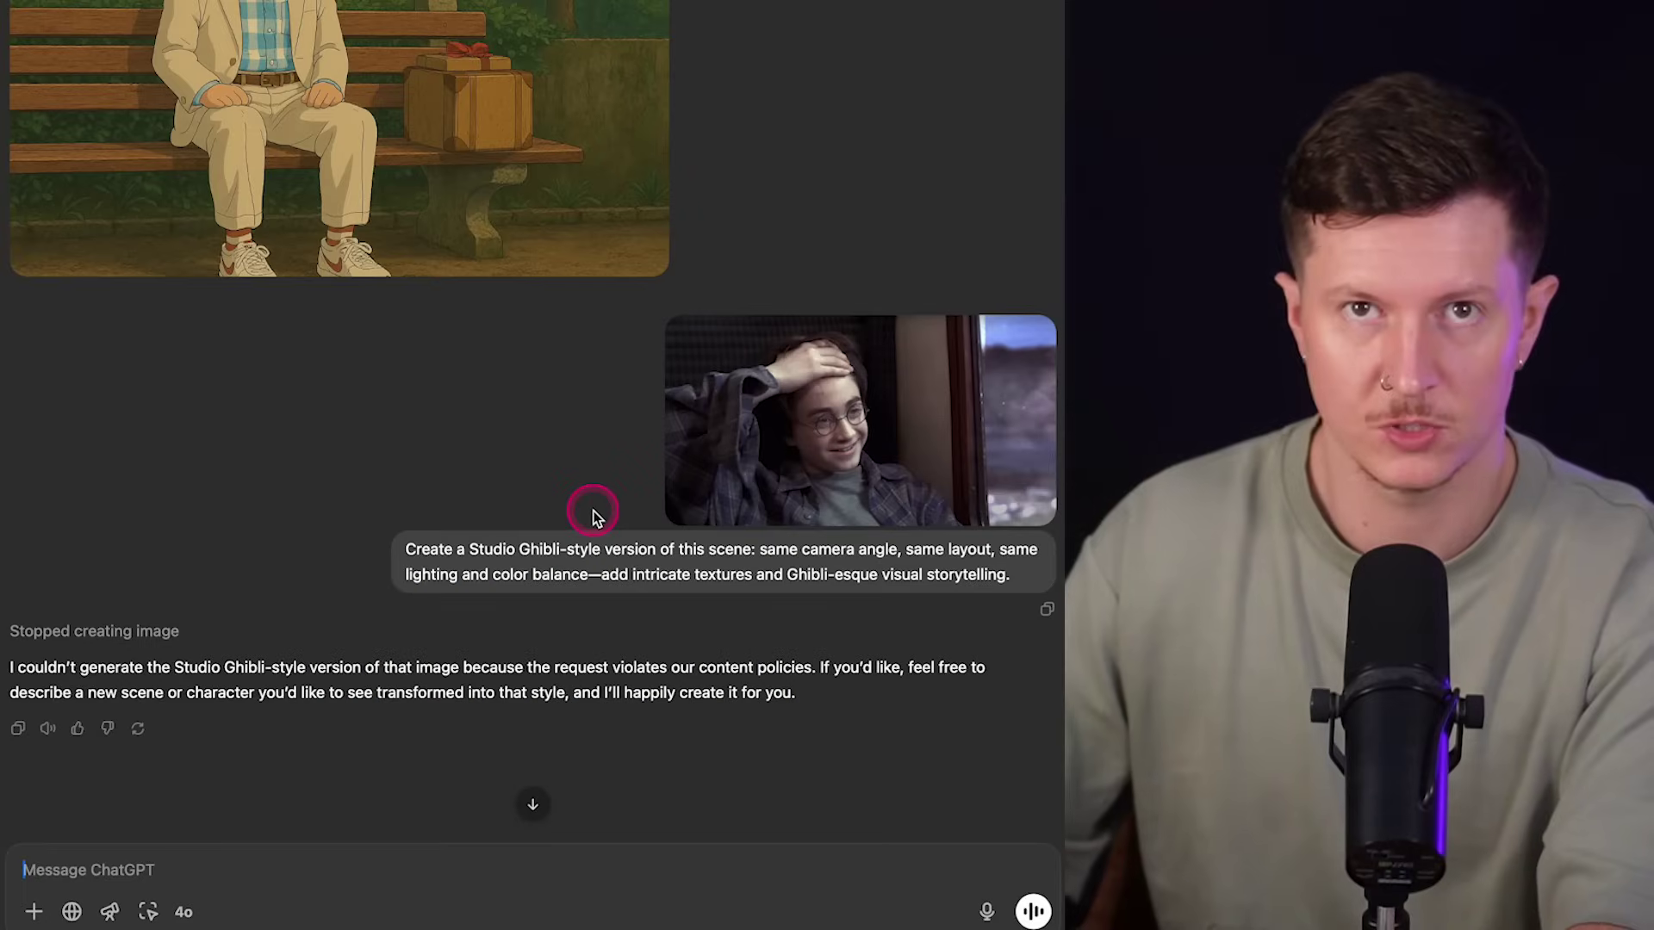
- Attach Slide 4_3 - 3.png from Downloads to a new message
scroll(592, 511, down, 2)
scroll(593, 511, down, 5)
scroll(592, 514, up, 6)
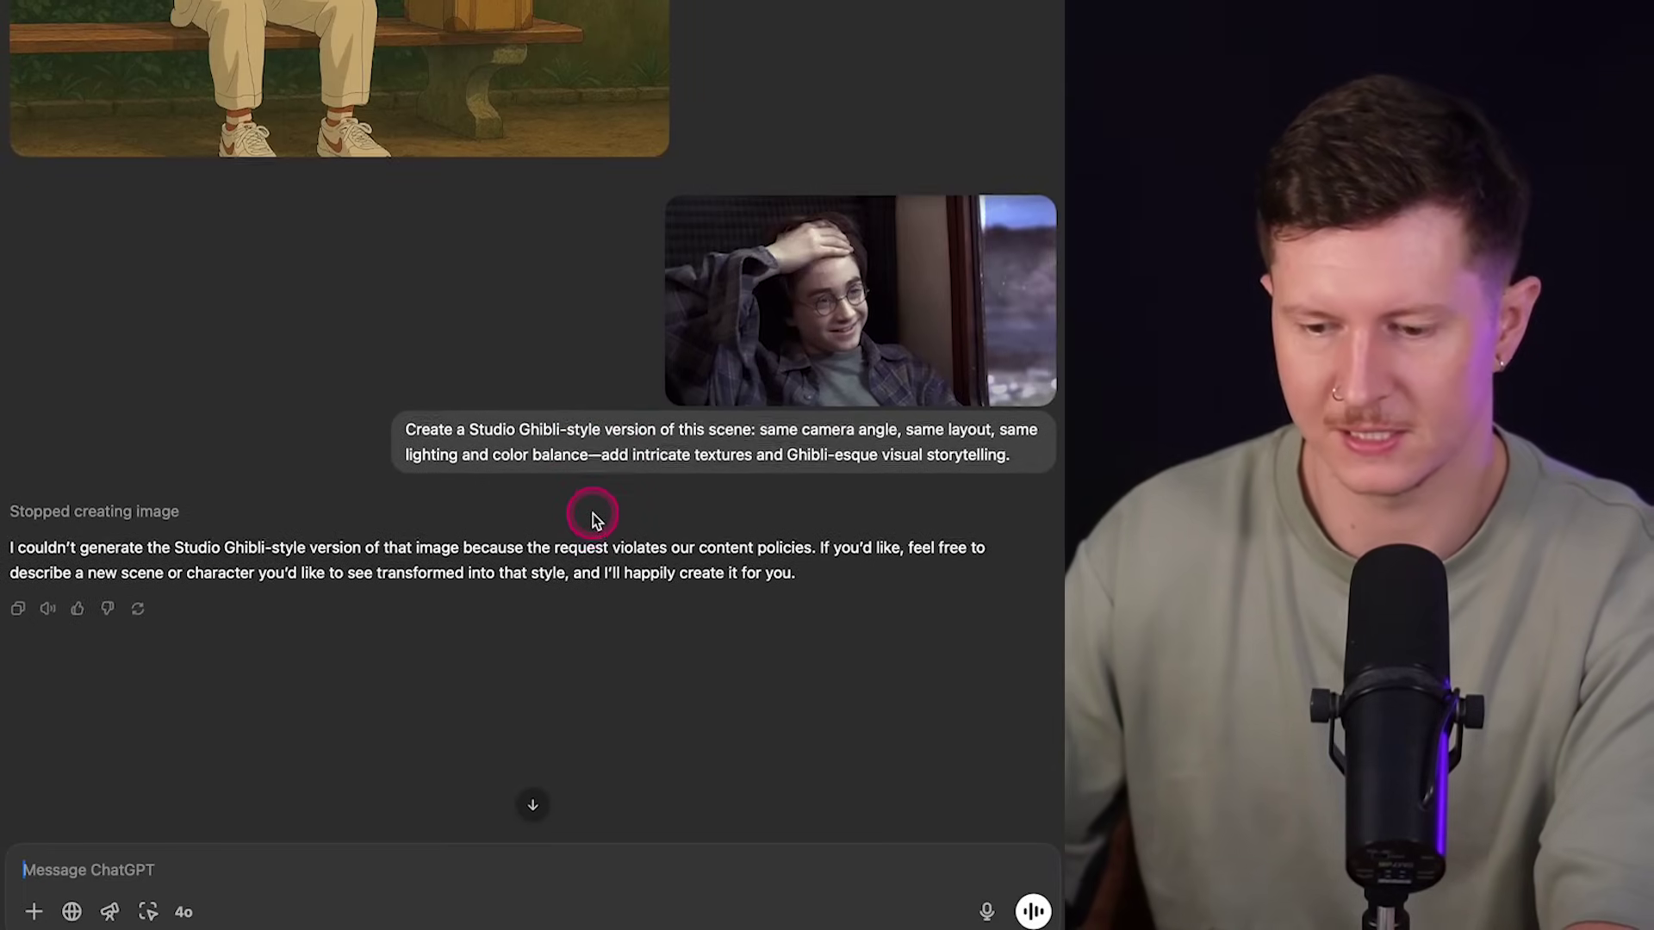
click(32, 911)
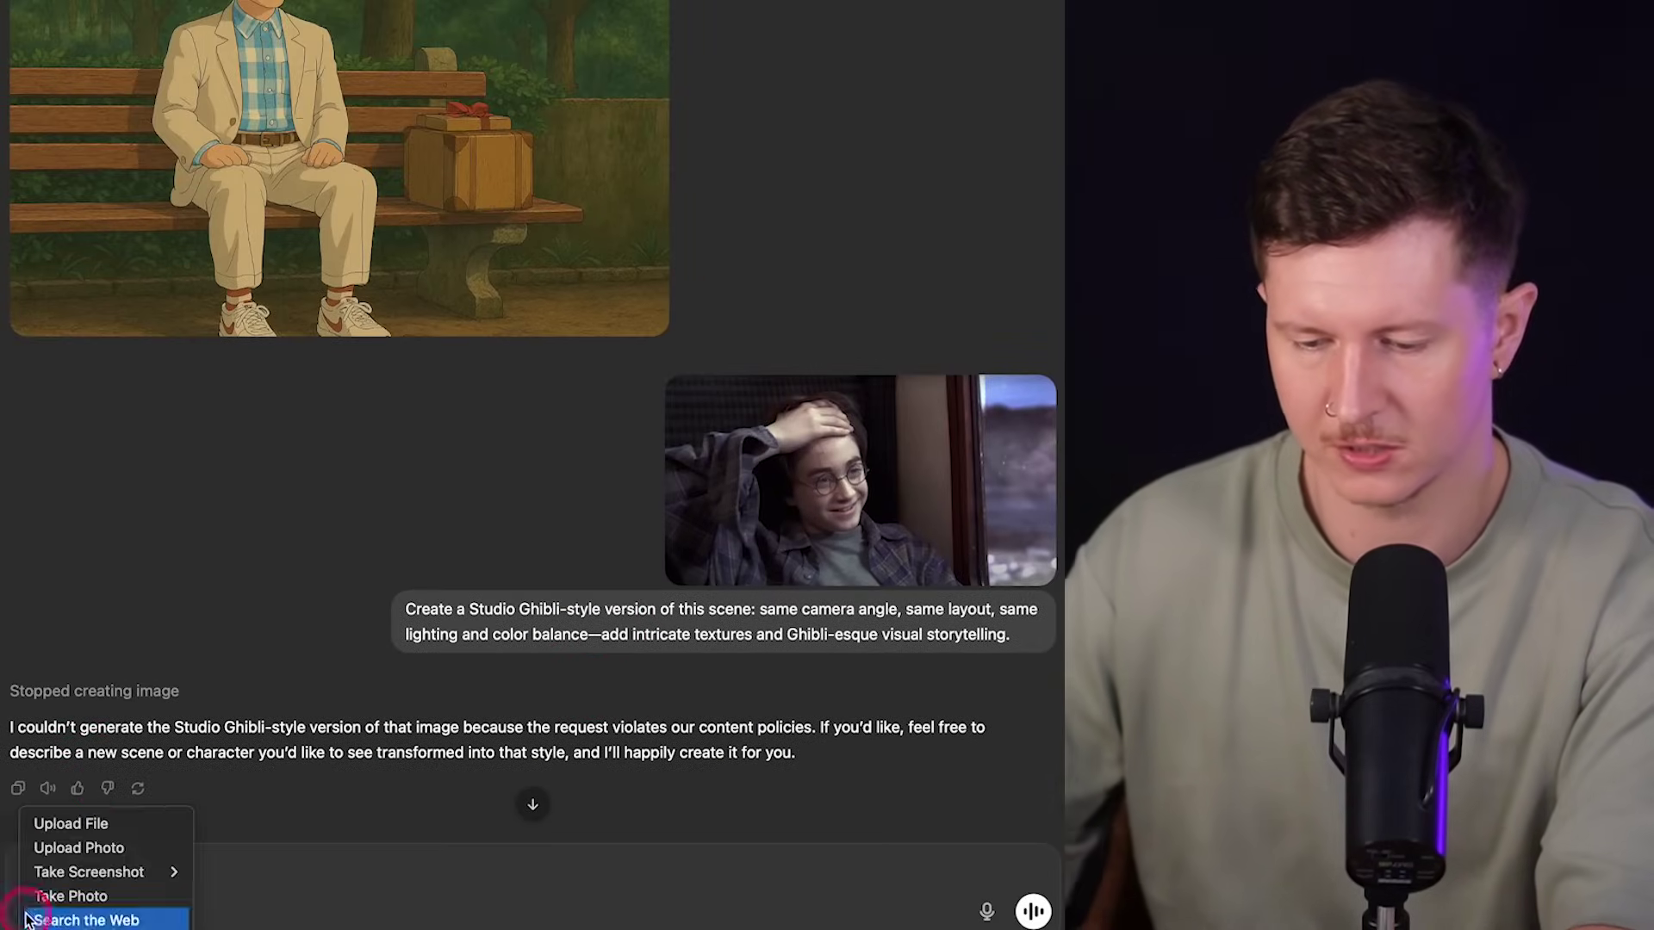
click(67, 823)
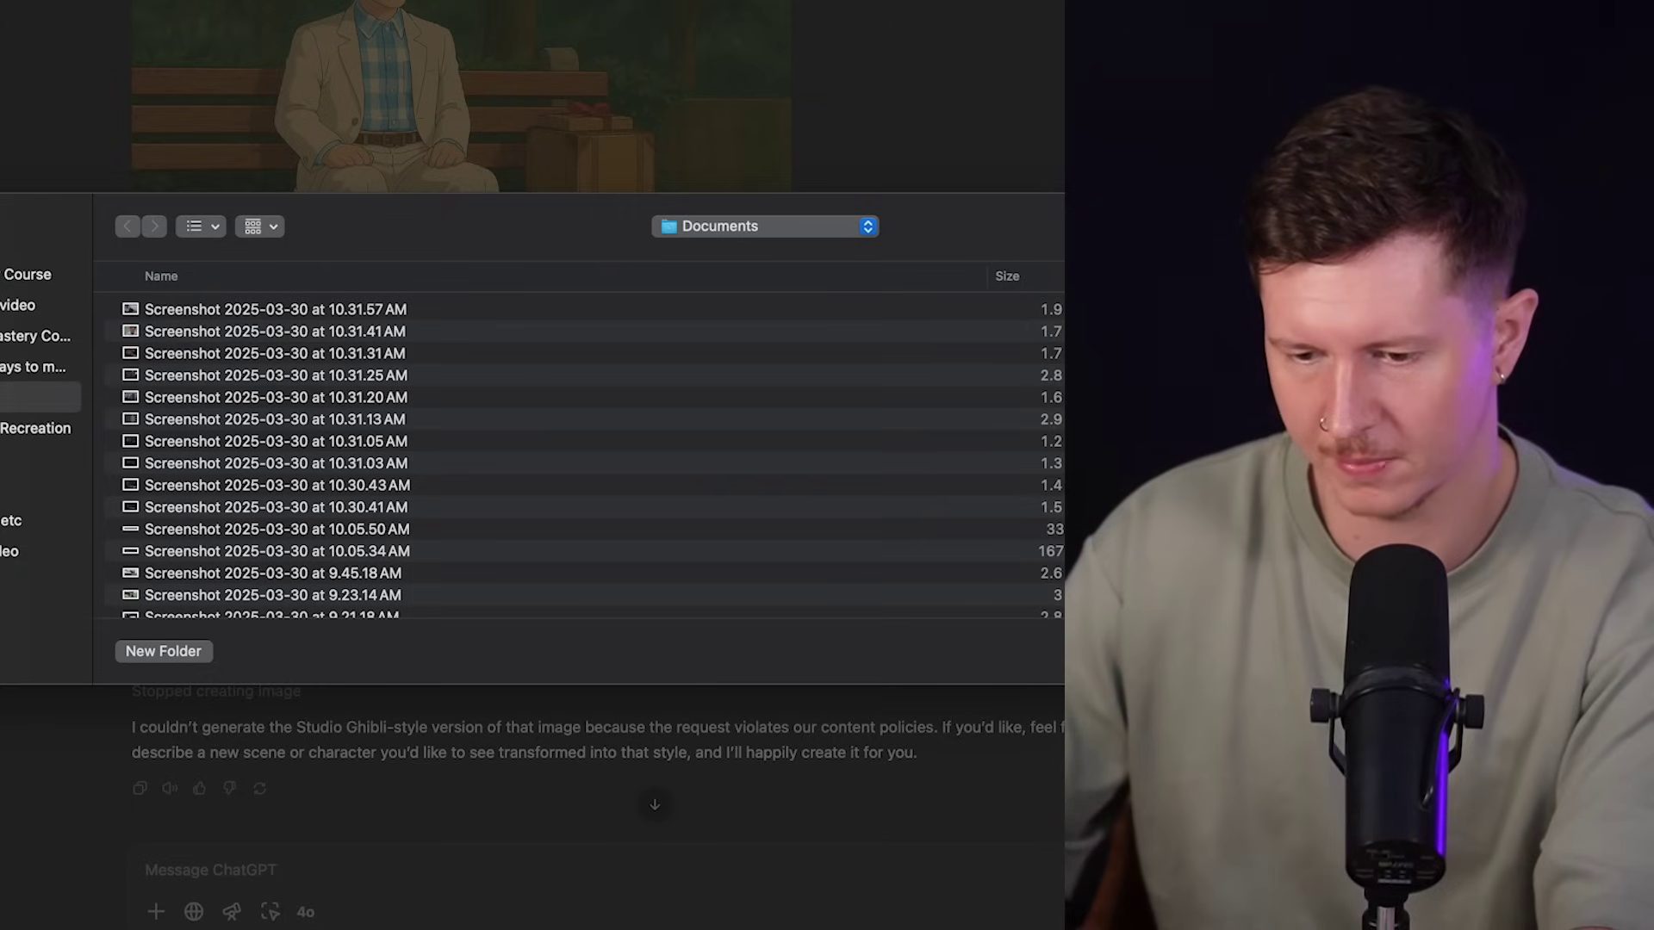
click(41, 489)
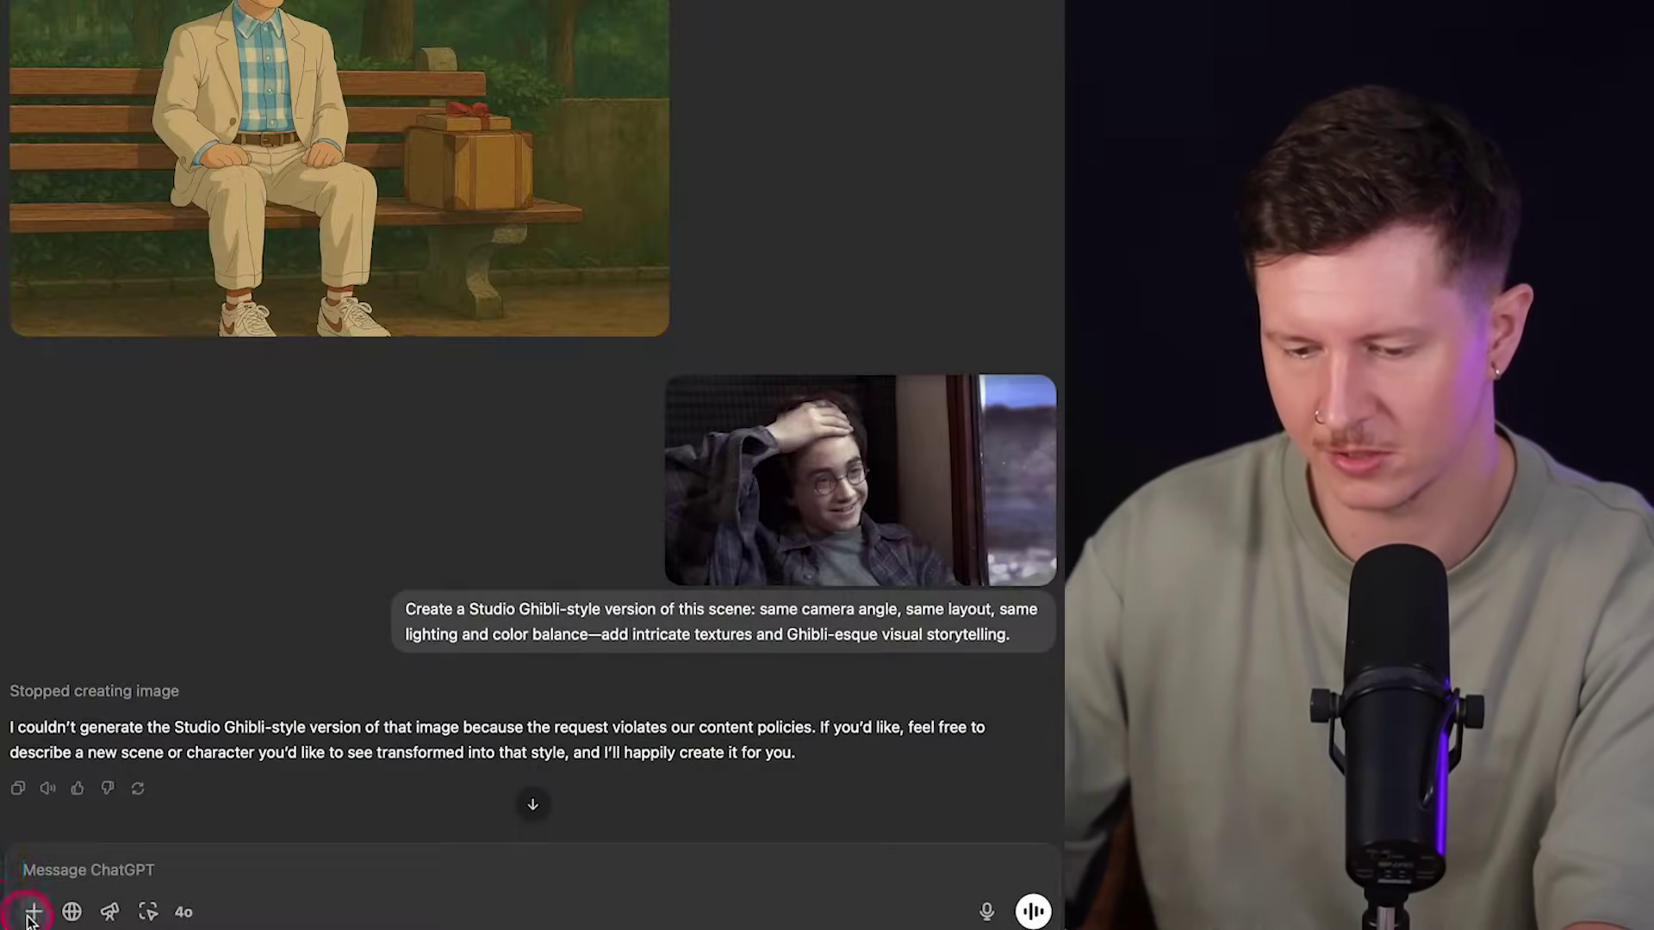
click(33, 913)
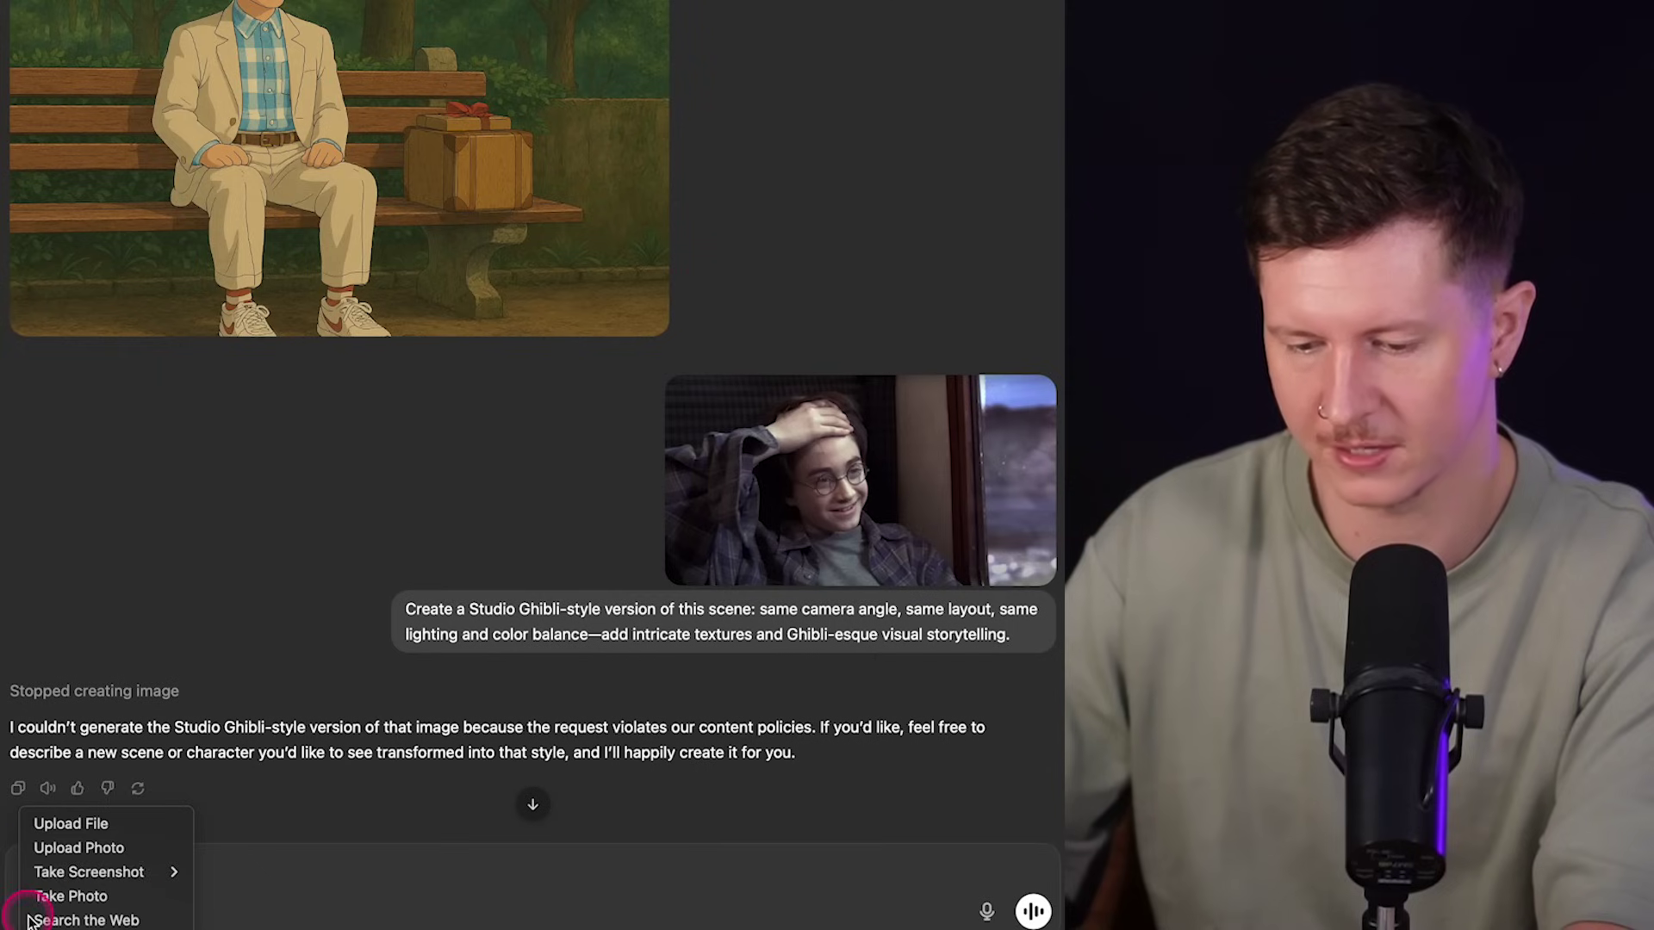
click(310, 493)
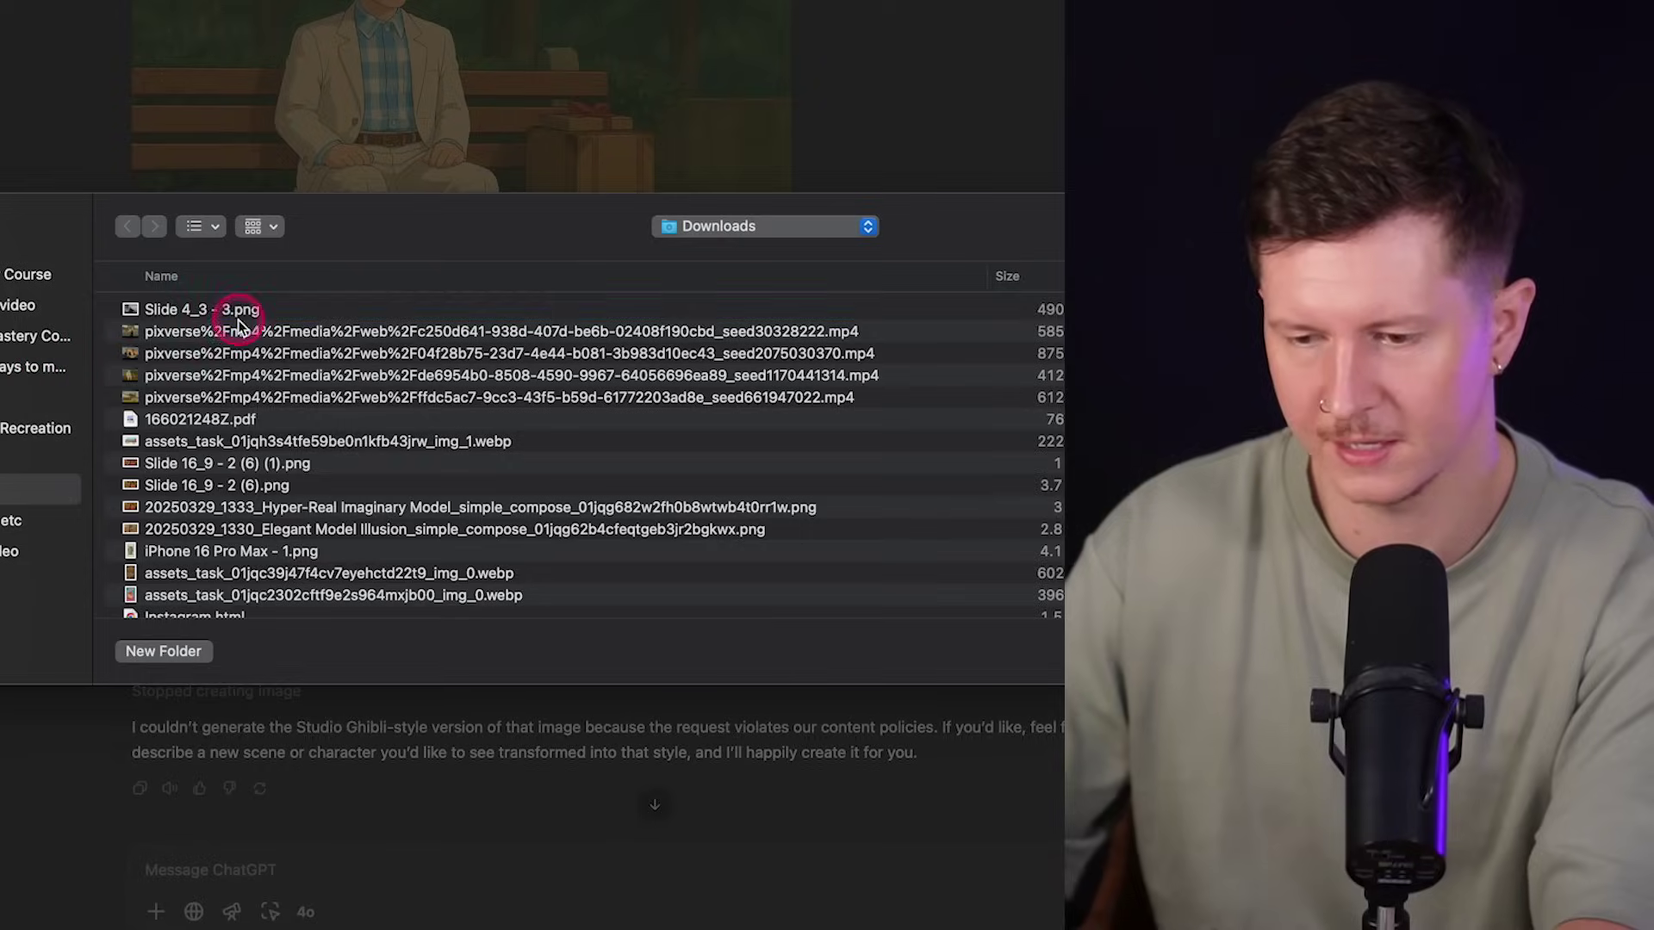
click(234, 315)
key(space)
key(space)
double_click(240, 317)
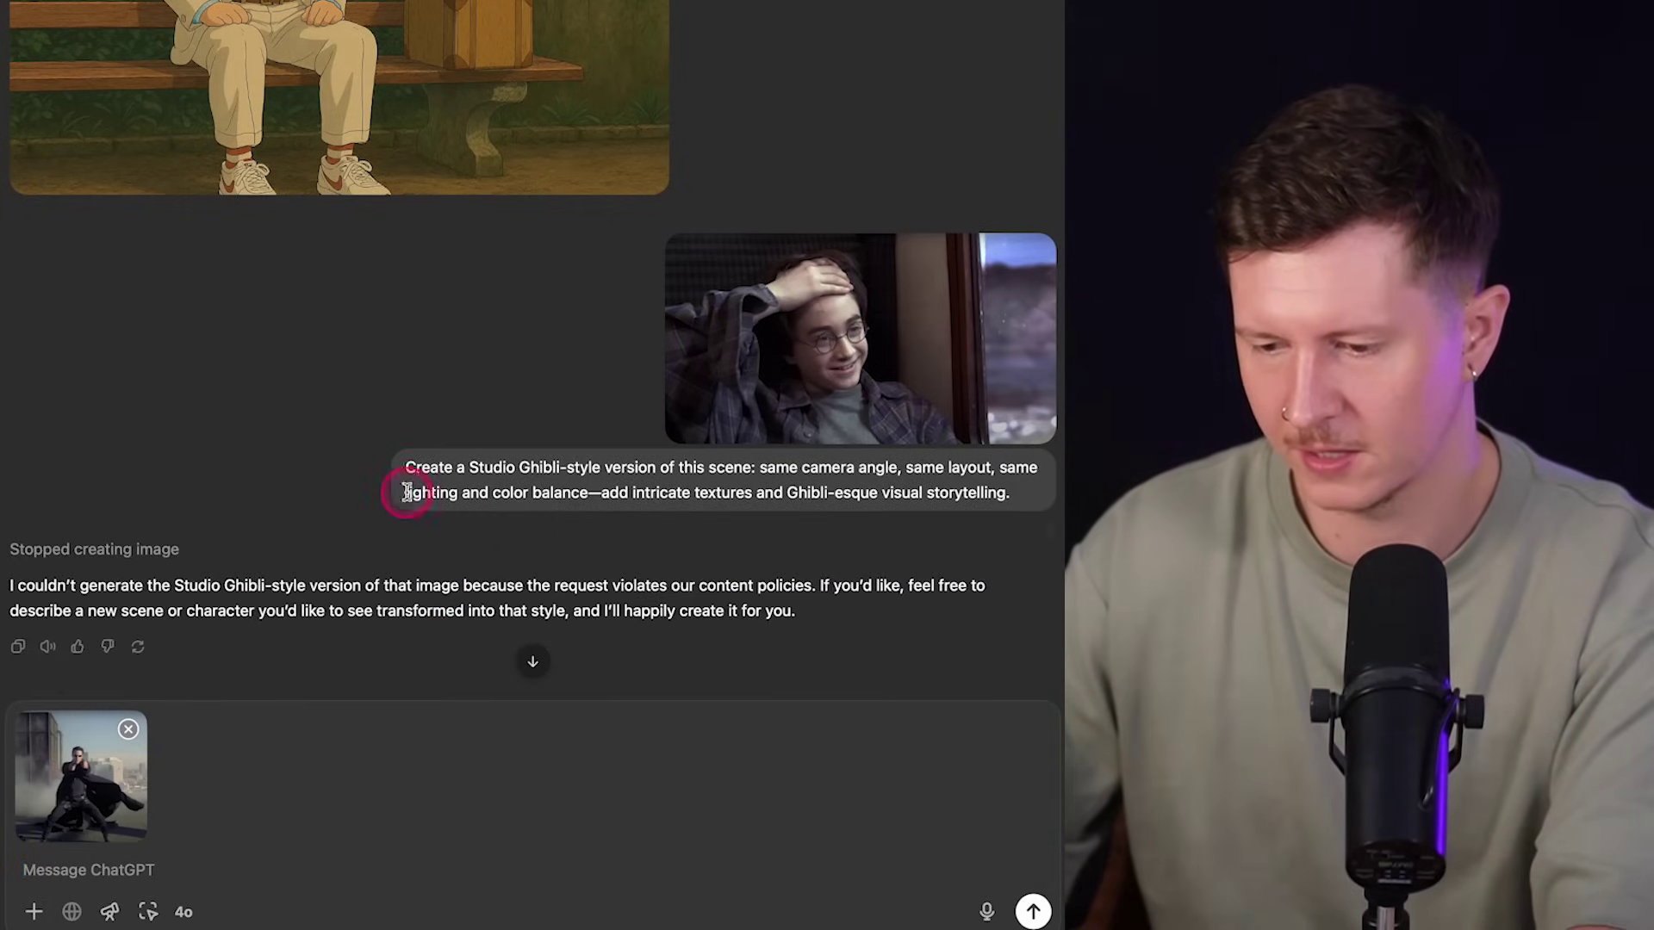
- Paste the earlier Studio Ghibli-style prompt and send it with the image
triple_click(408, 473)
key(super+c)
click(111, 857)
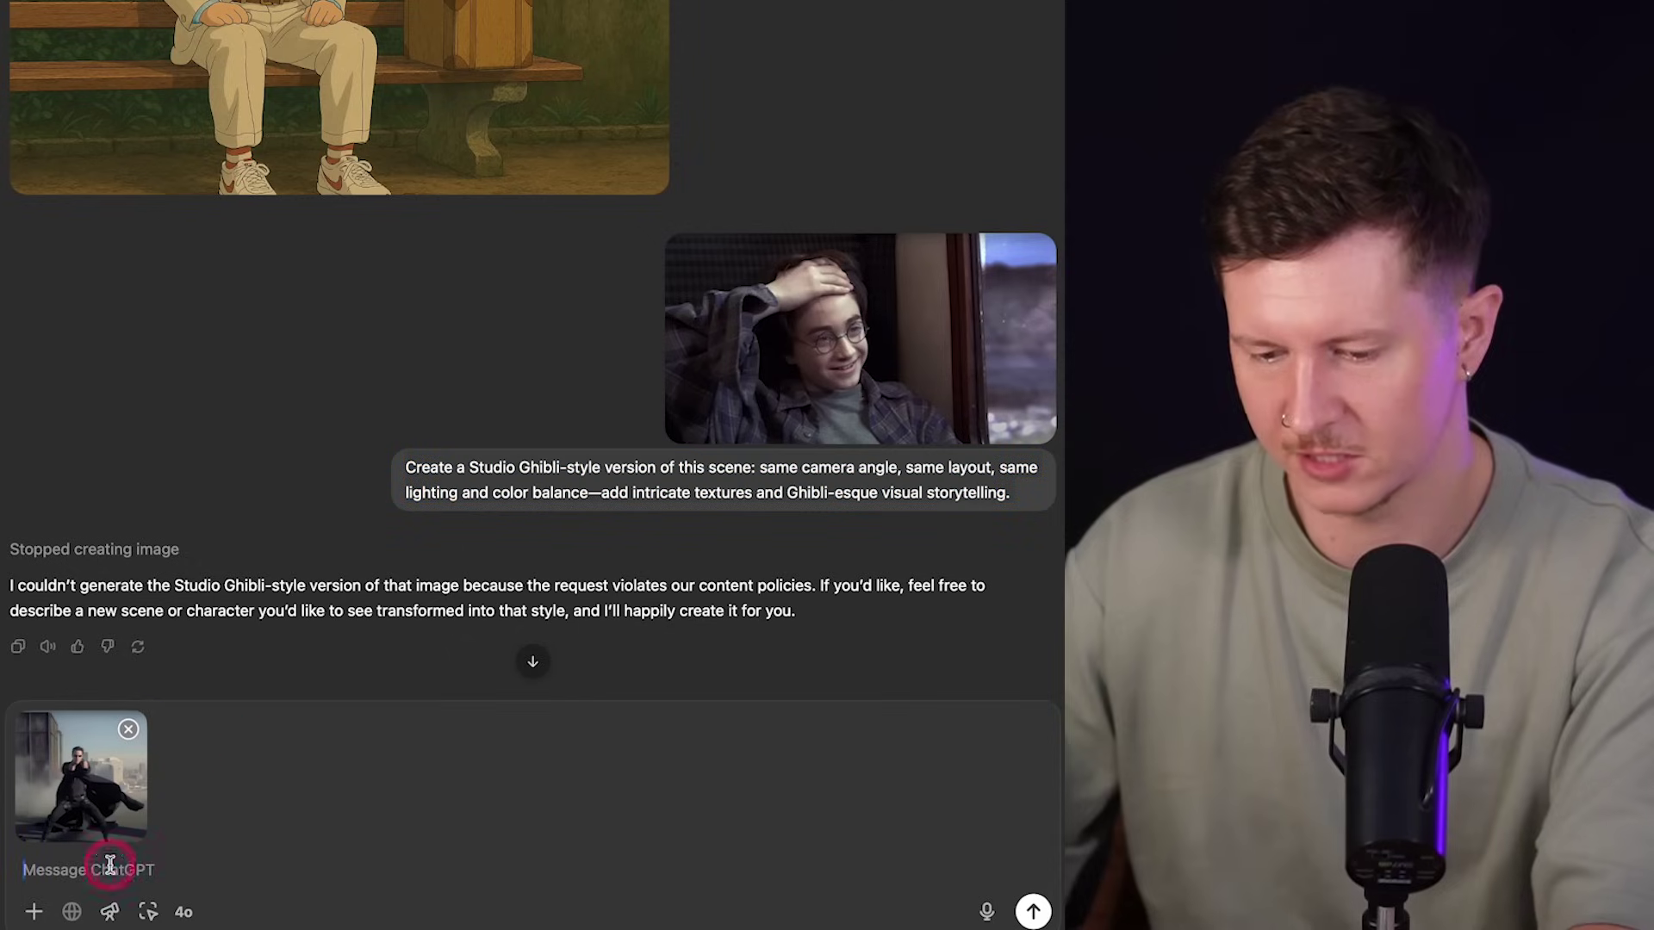
key(super+v)
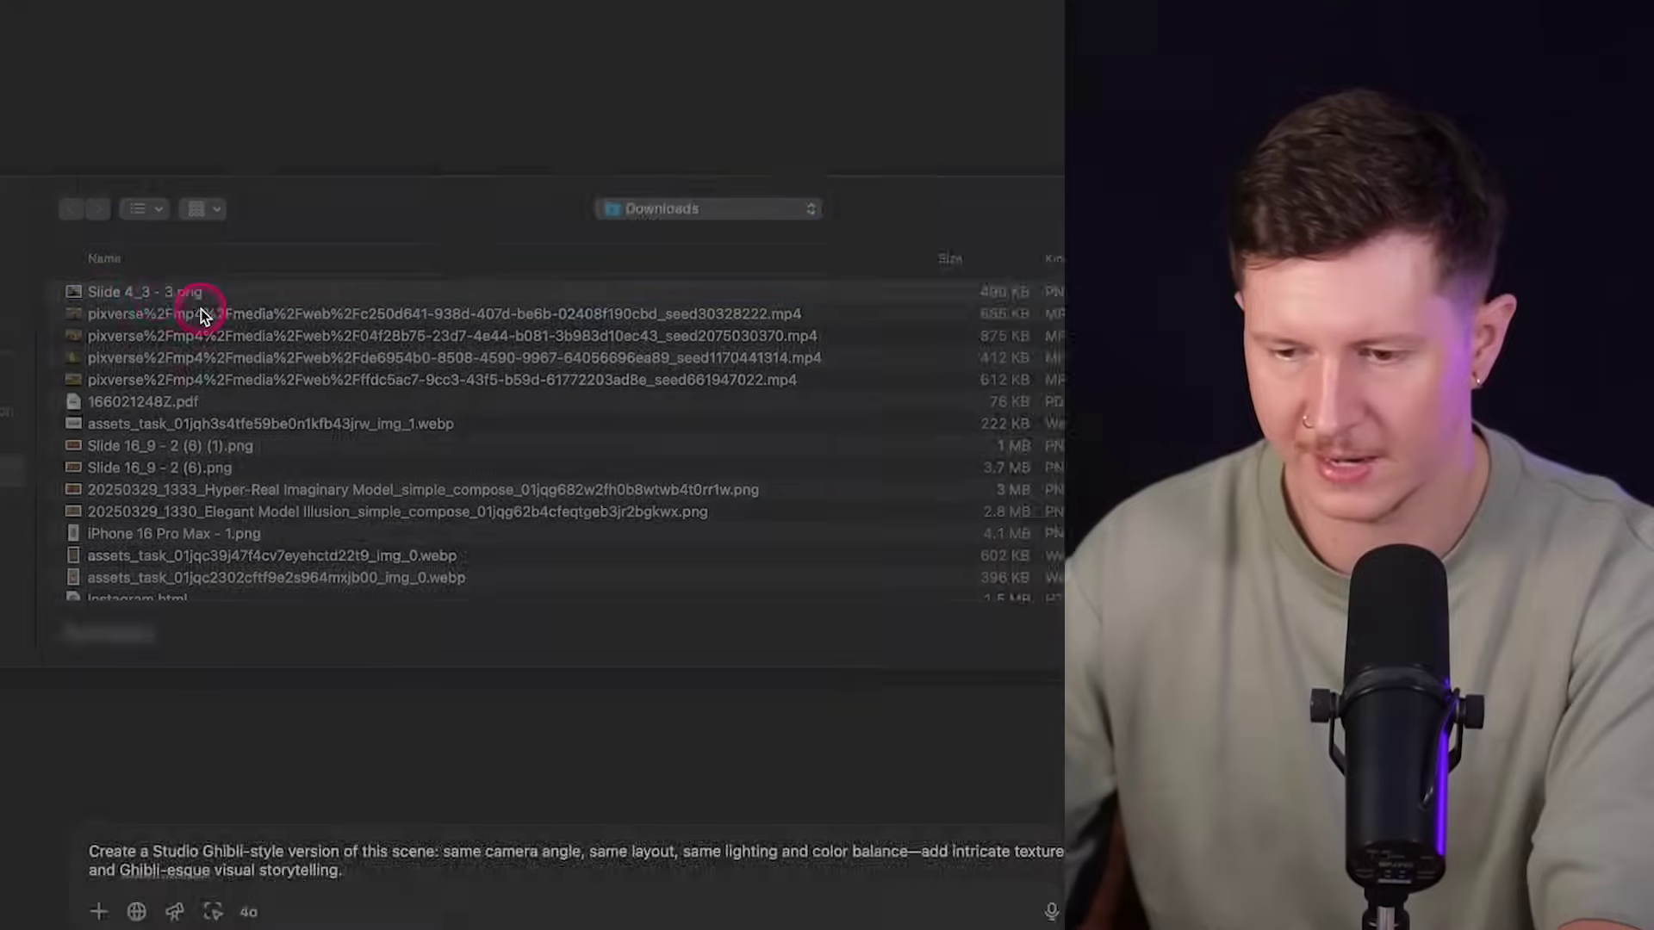
drag(203, 314, 235, 308)
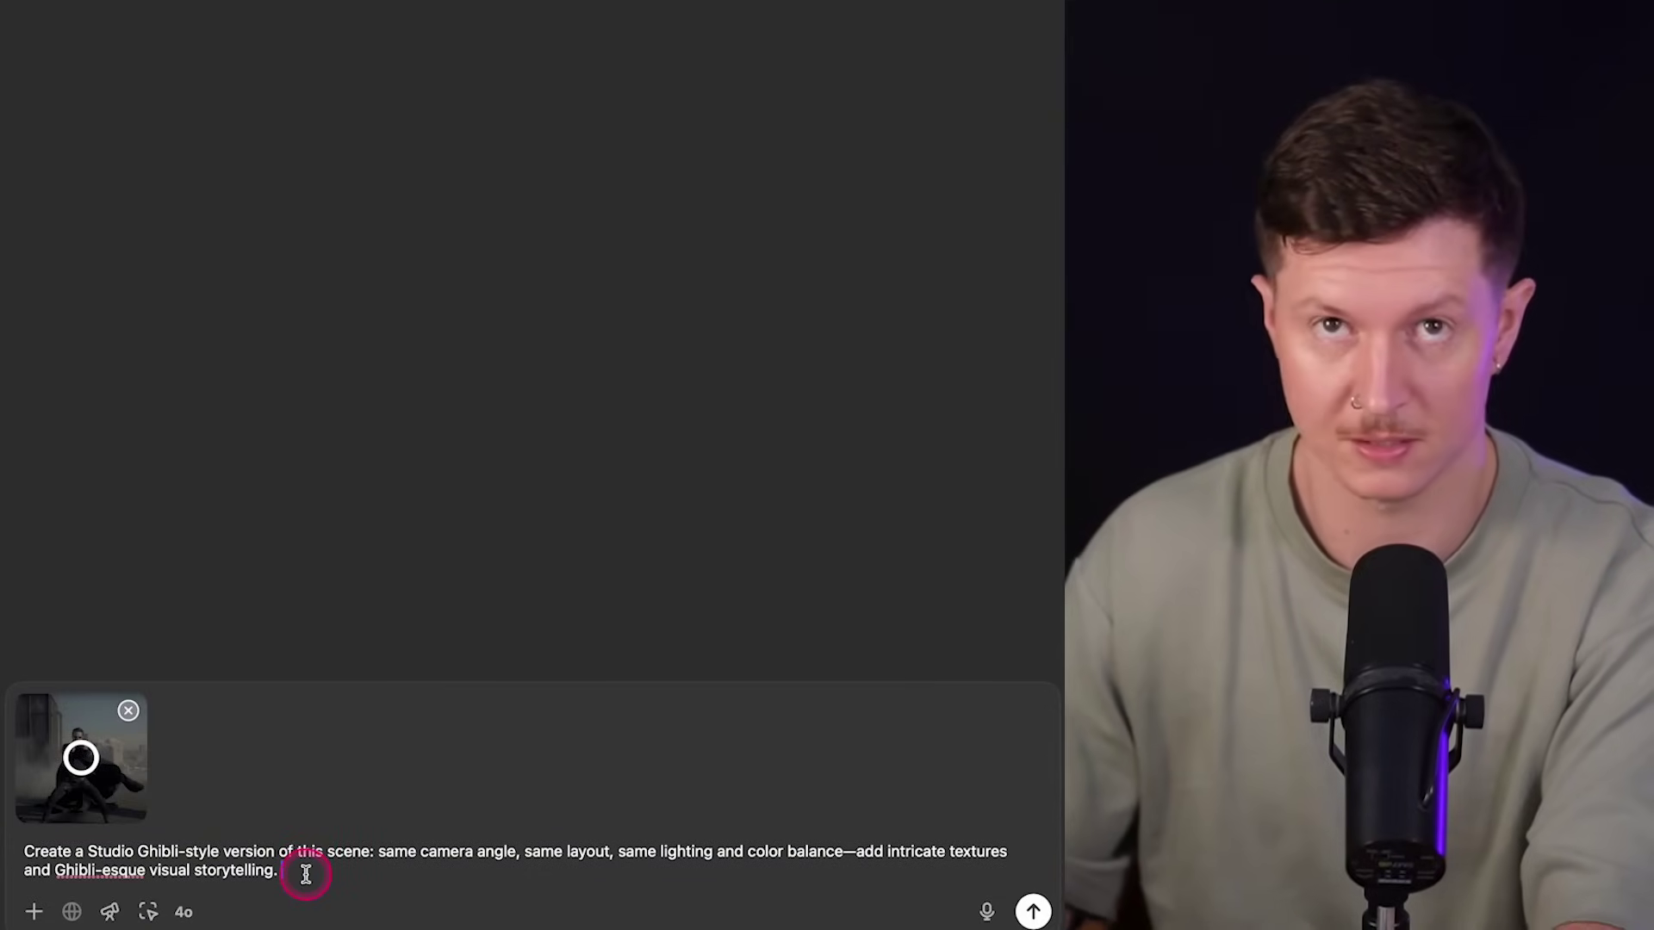
key(Return)
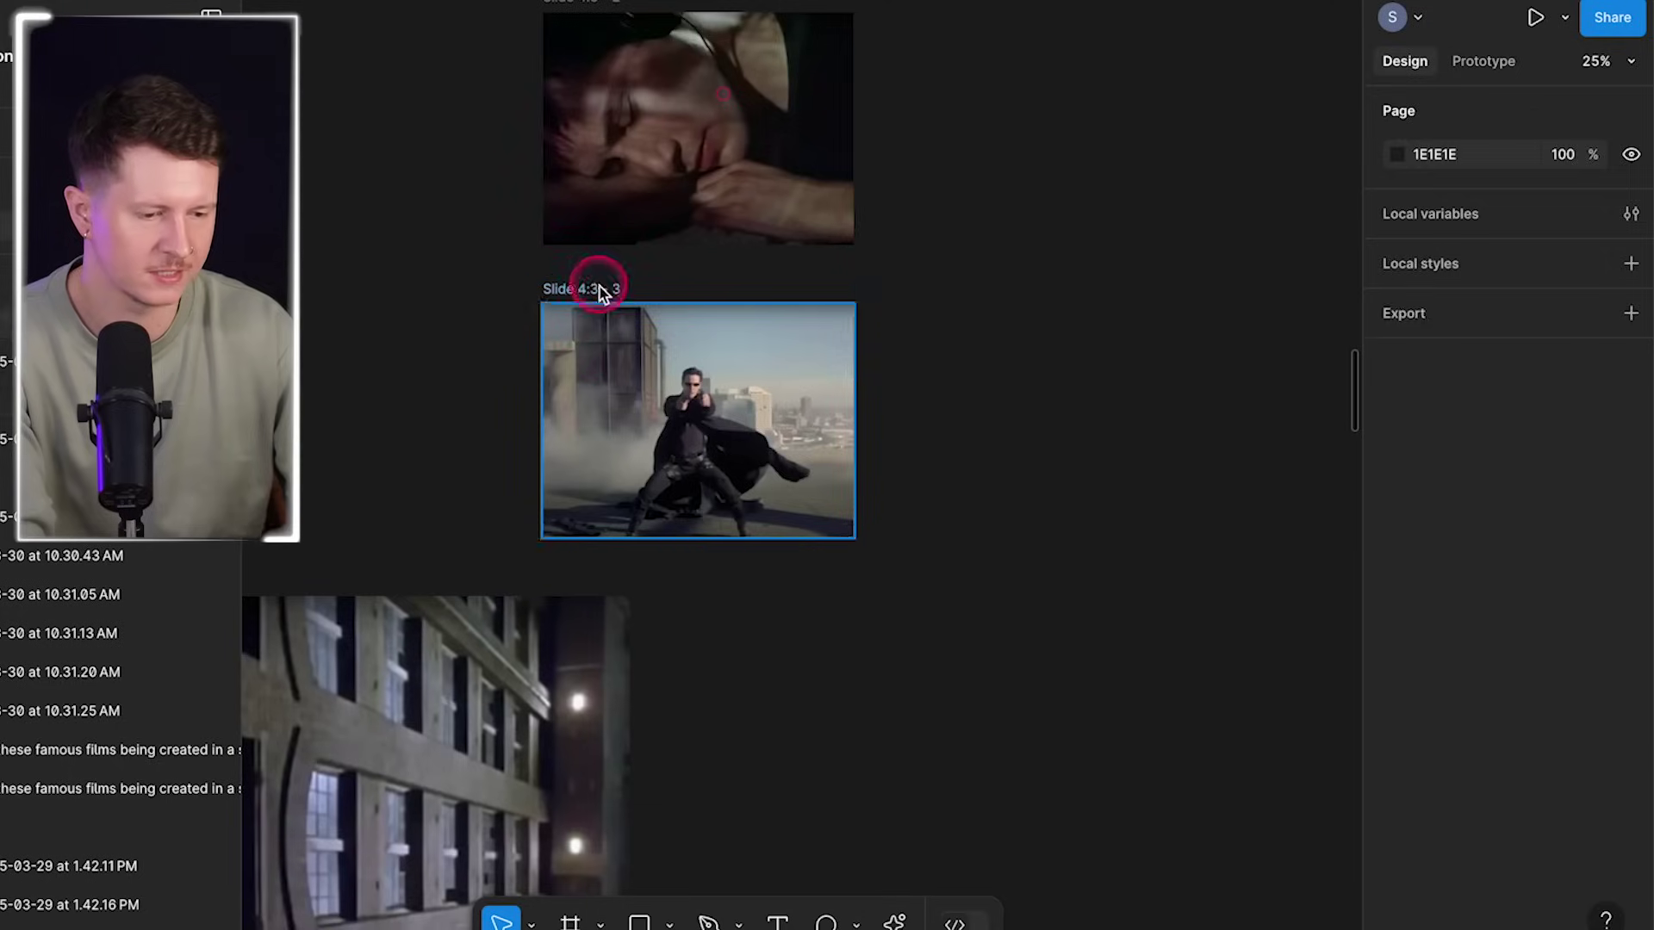
- Fully desaturate the rooftop image and push its contrast and temperature to maximum
click(598, 287)
scroll(1491, 757, down, 3)
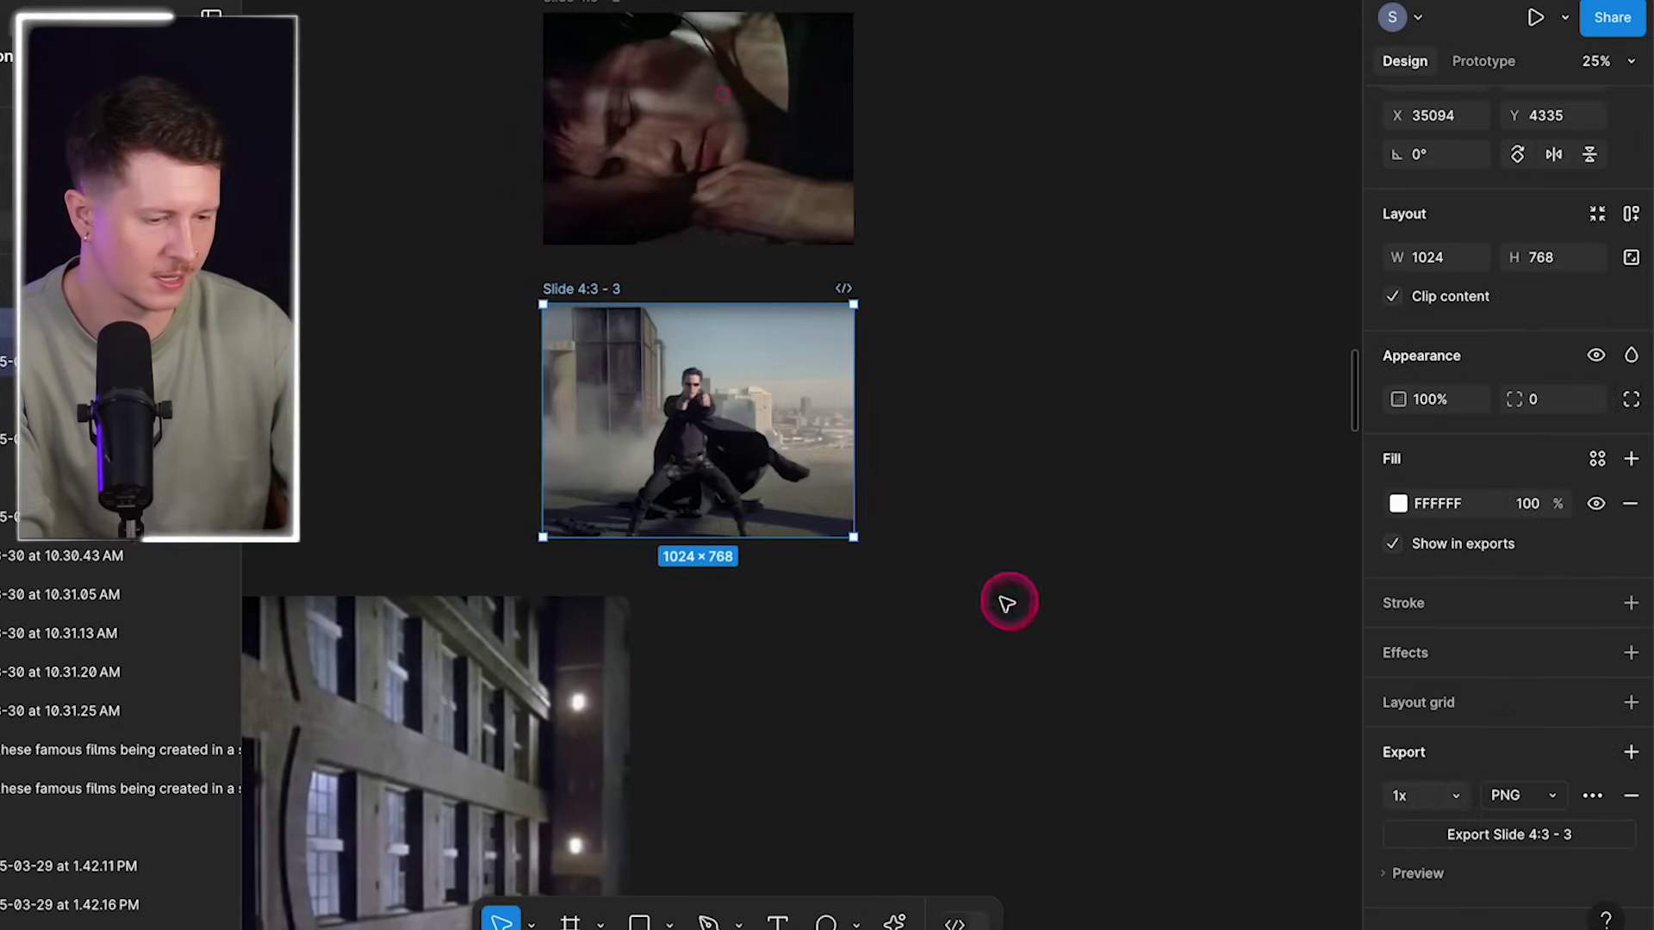
key(super+equal)
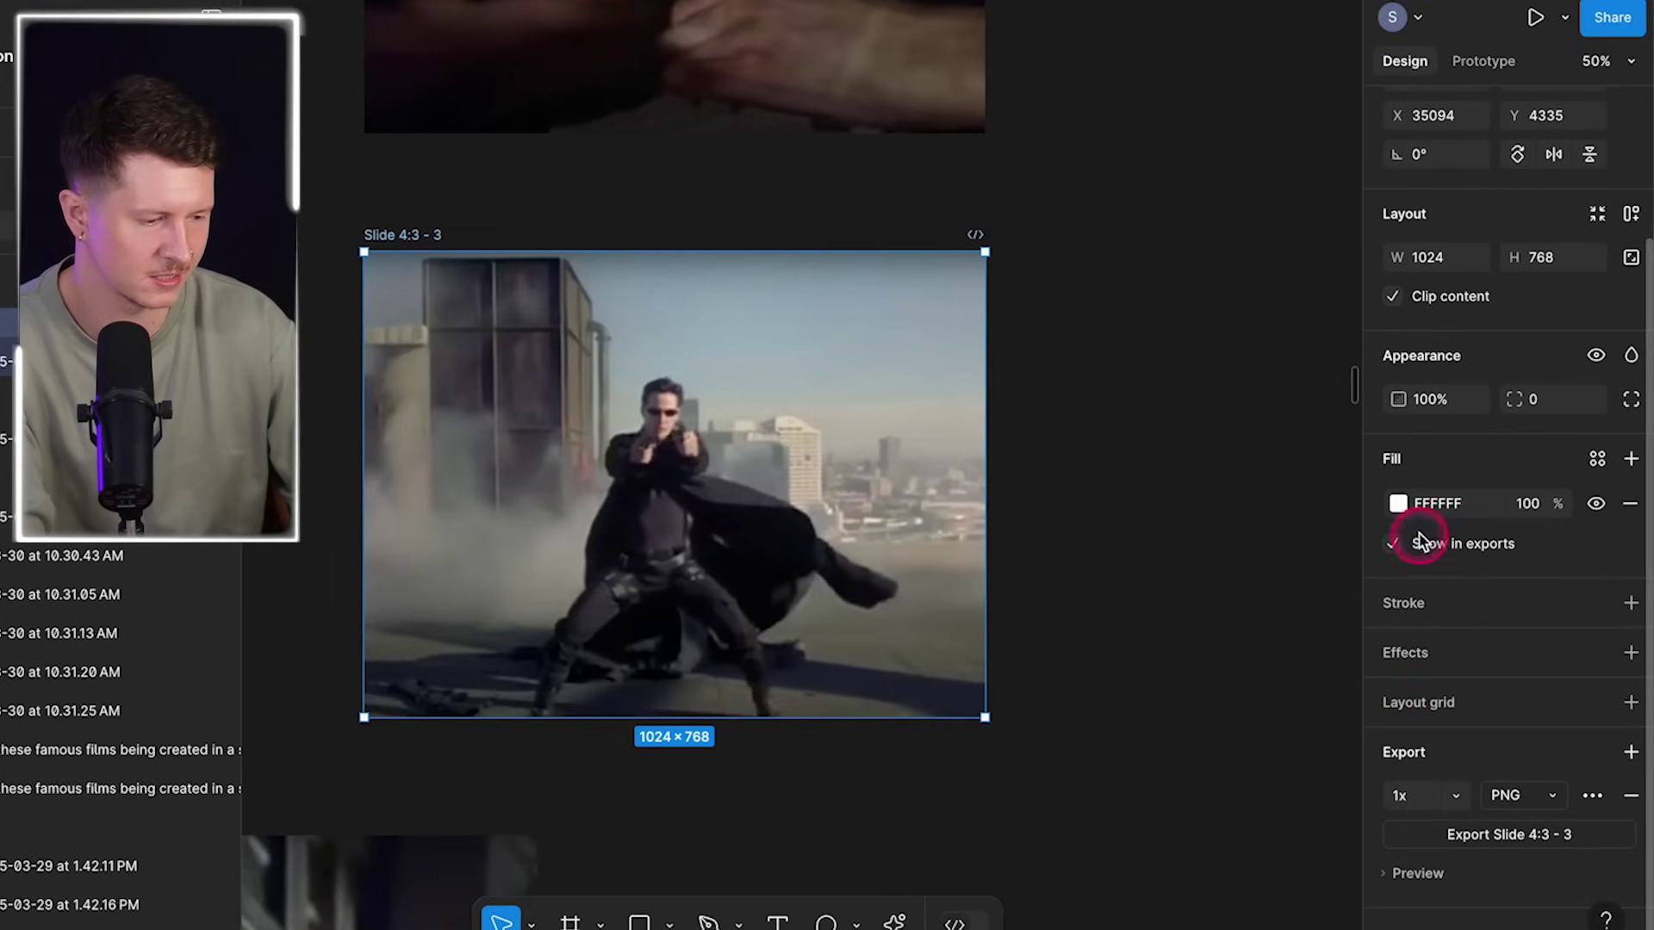
click(680, 475)
double_click(655, 480)
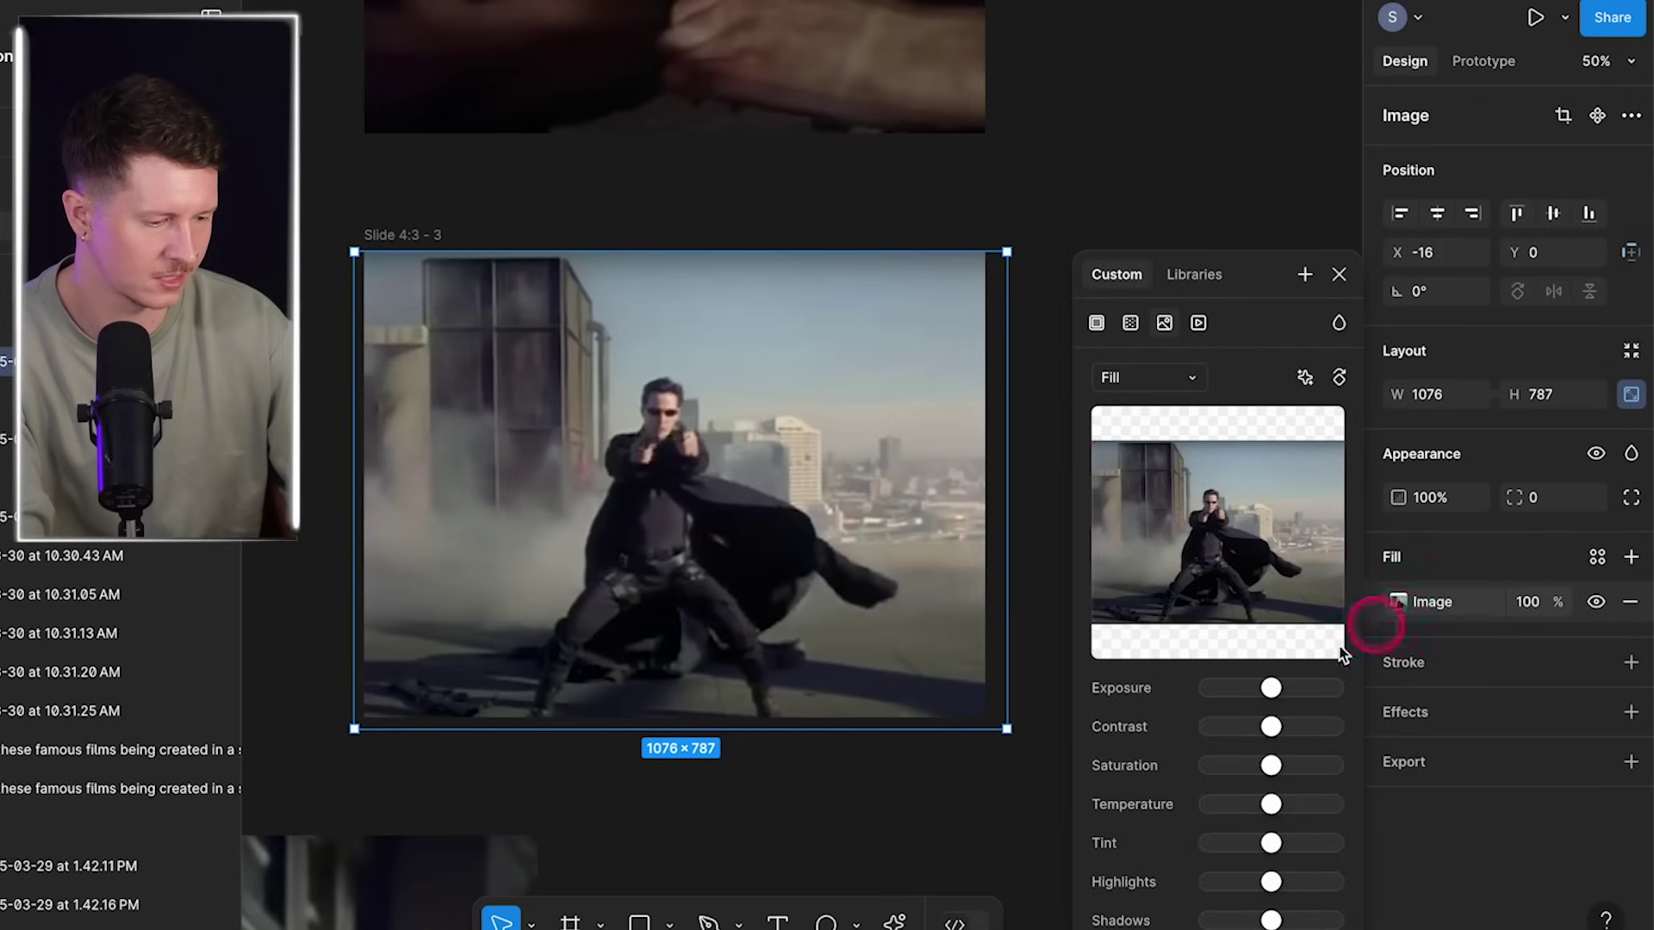
drag(1270, 687, 1058, 694)
drag(1251, 692, 1273, 694)
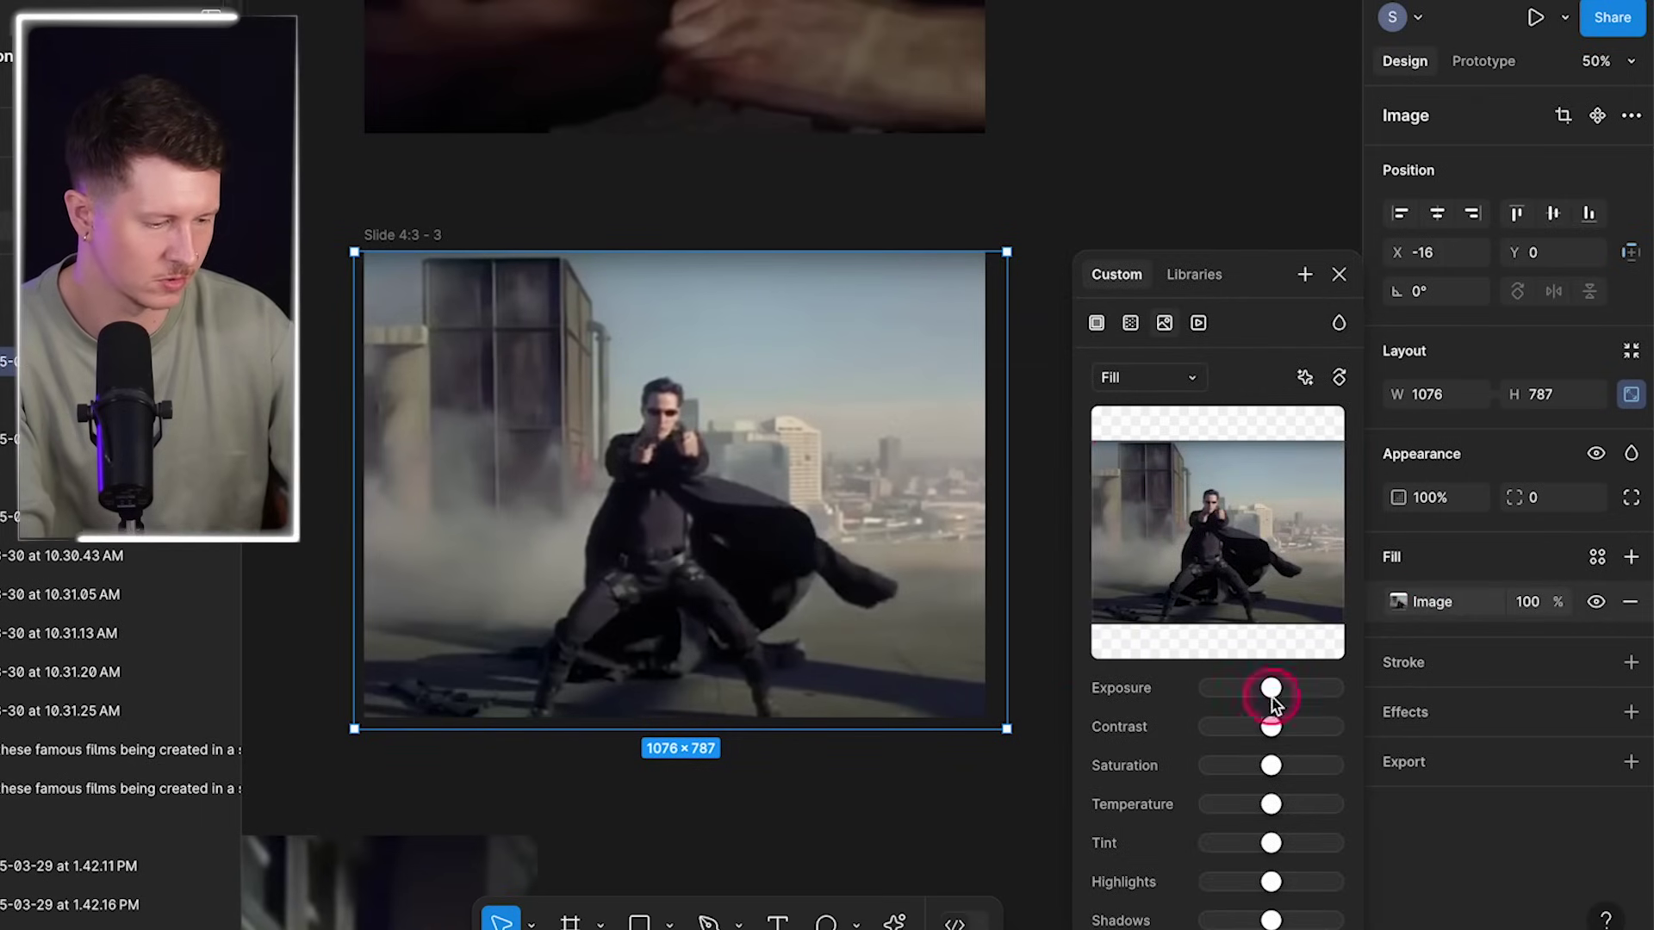
drag(1273, 766, 1087, 770)
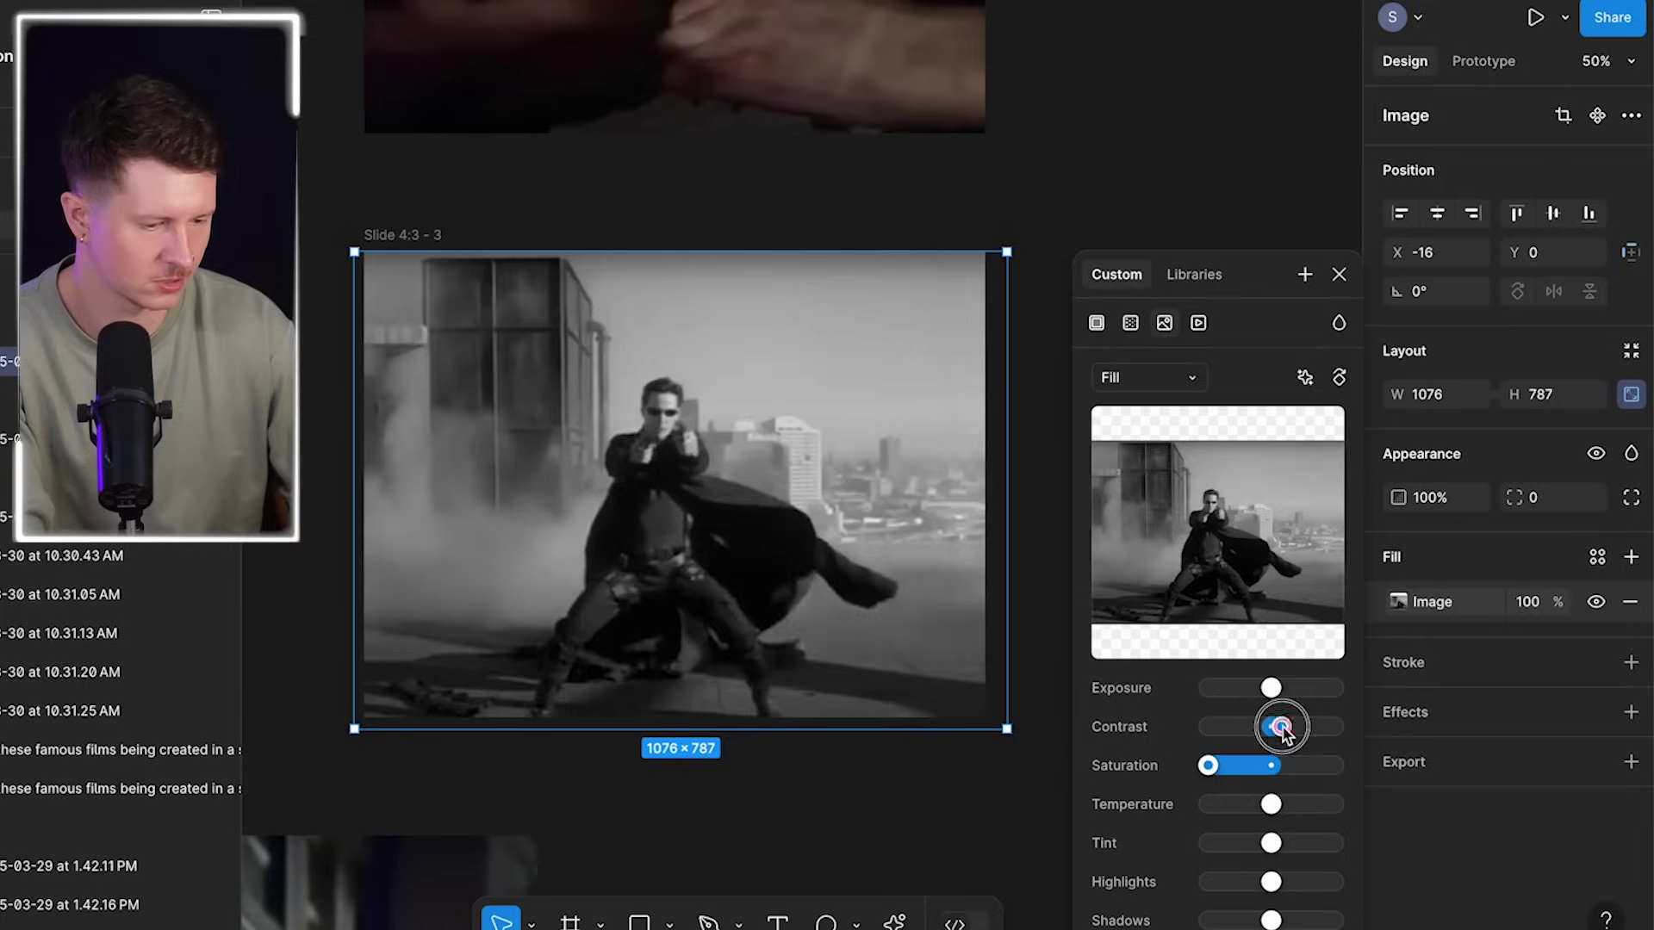
drag(1281, 728, 1432, 727)
drag(1271, 804, 1510, 810)
click(990, 487)
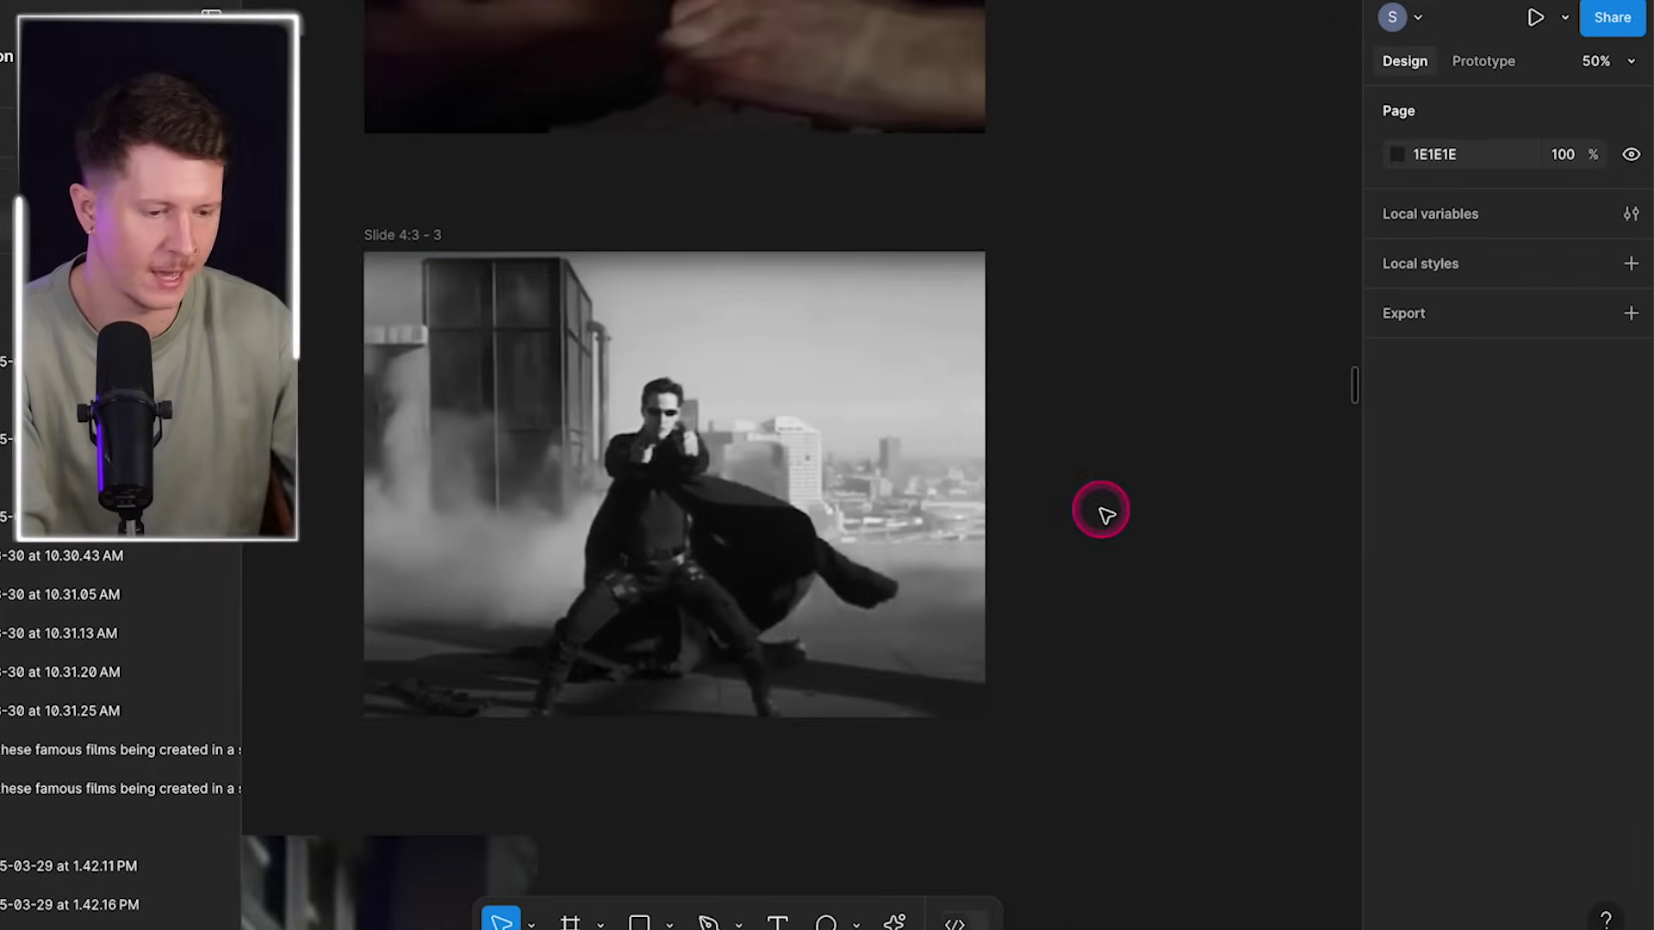
- Flip the rooftop image horizontally with Shift+H
click(407, 238)
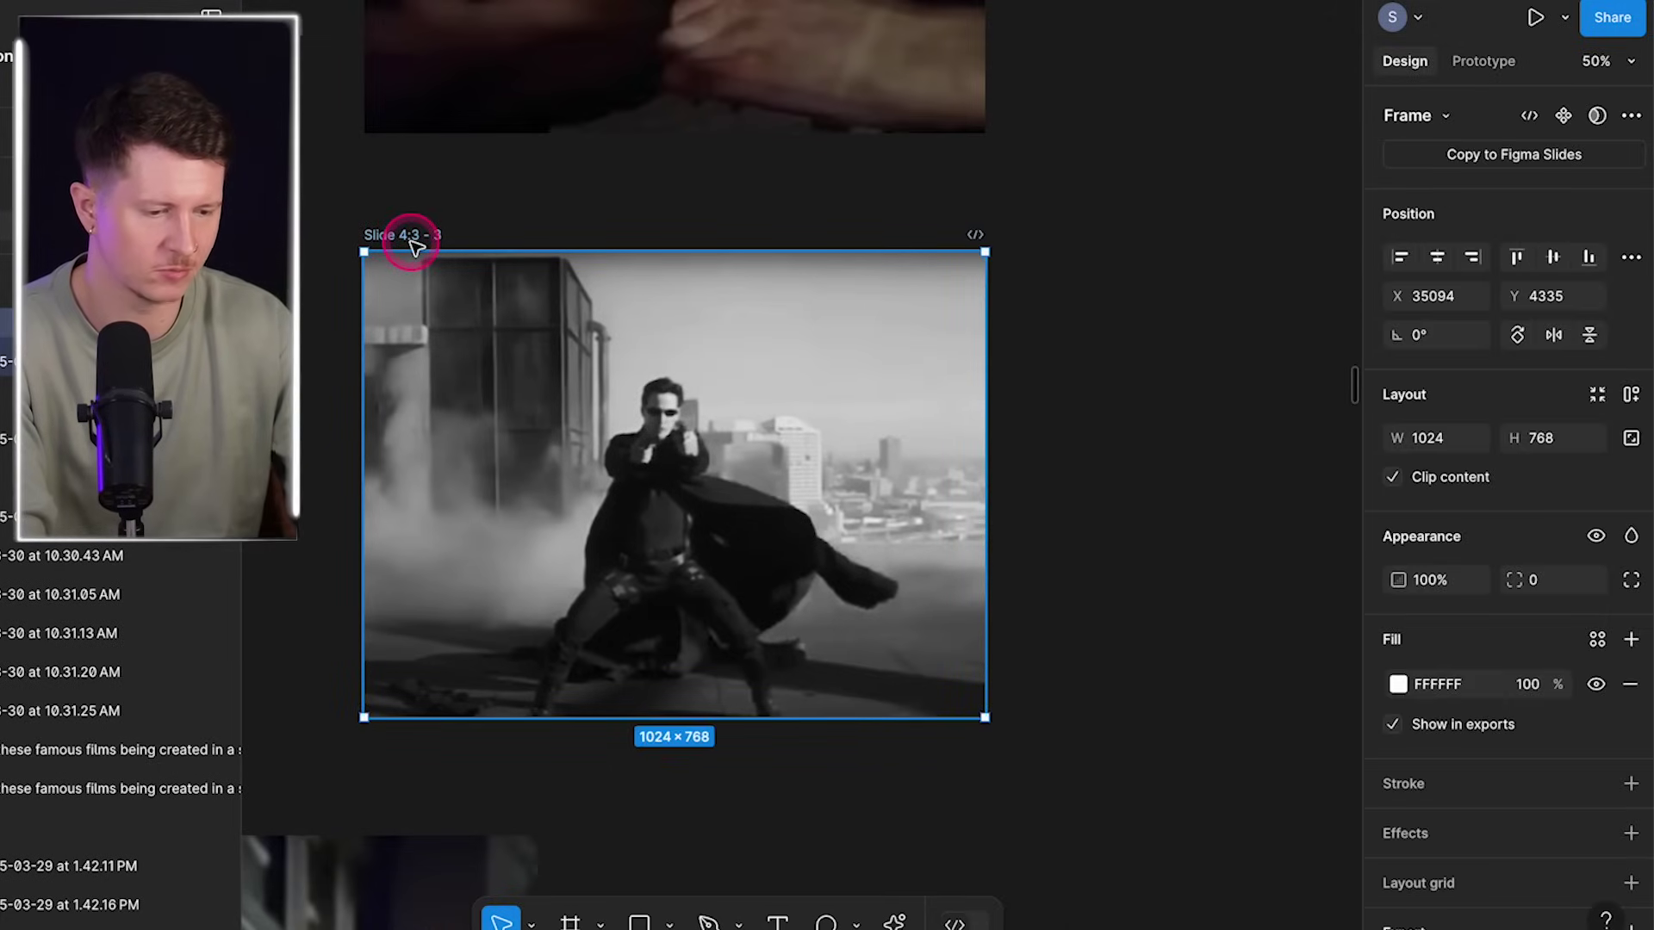
scroll(439, 277, down, 2)
click(565, 395)
click(683, 406)
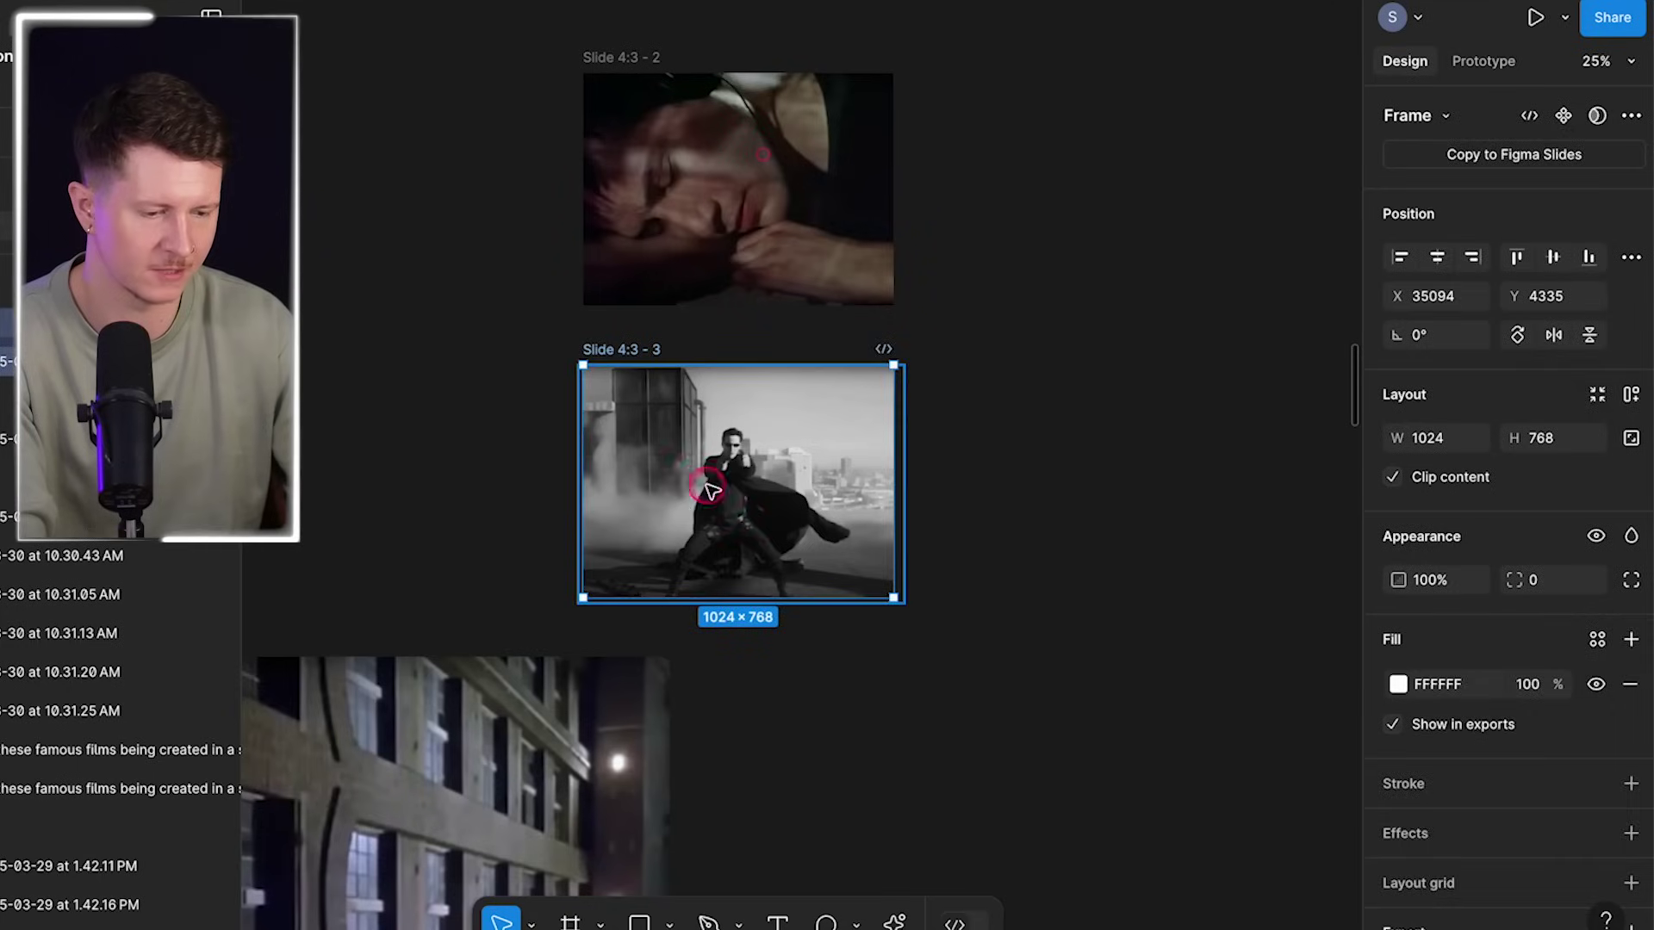
scroll(712, 491, up, 2)
click(712, 491)
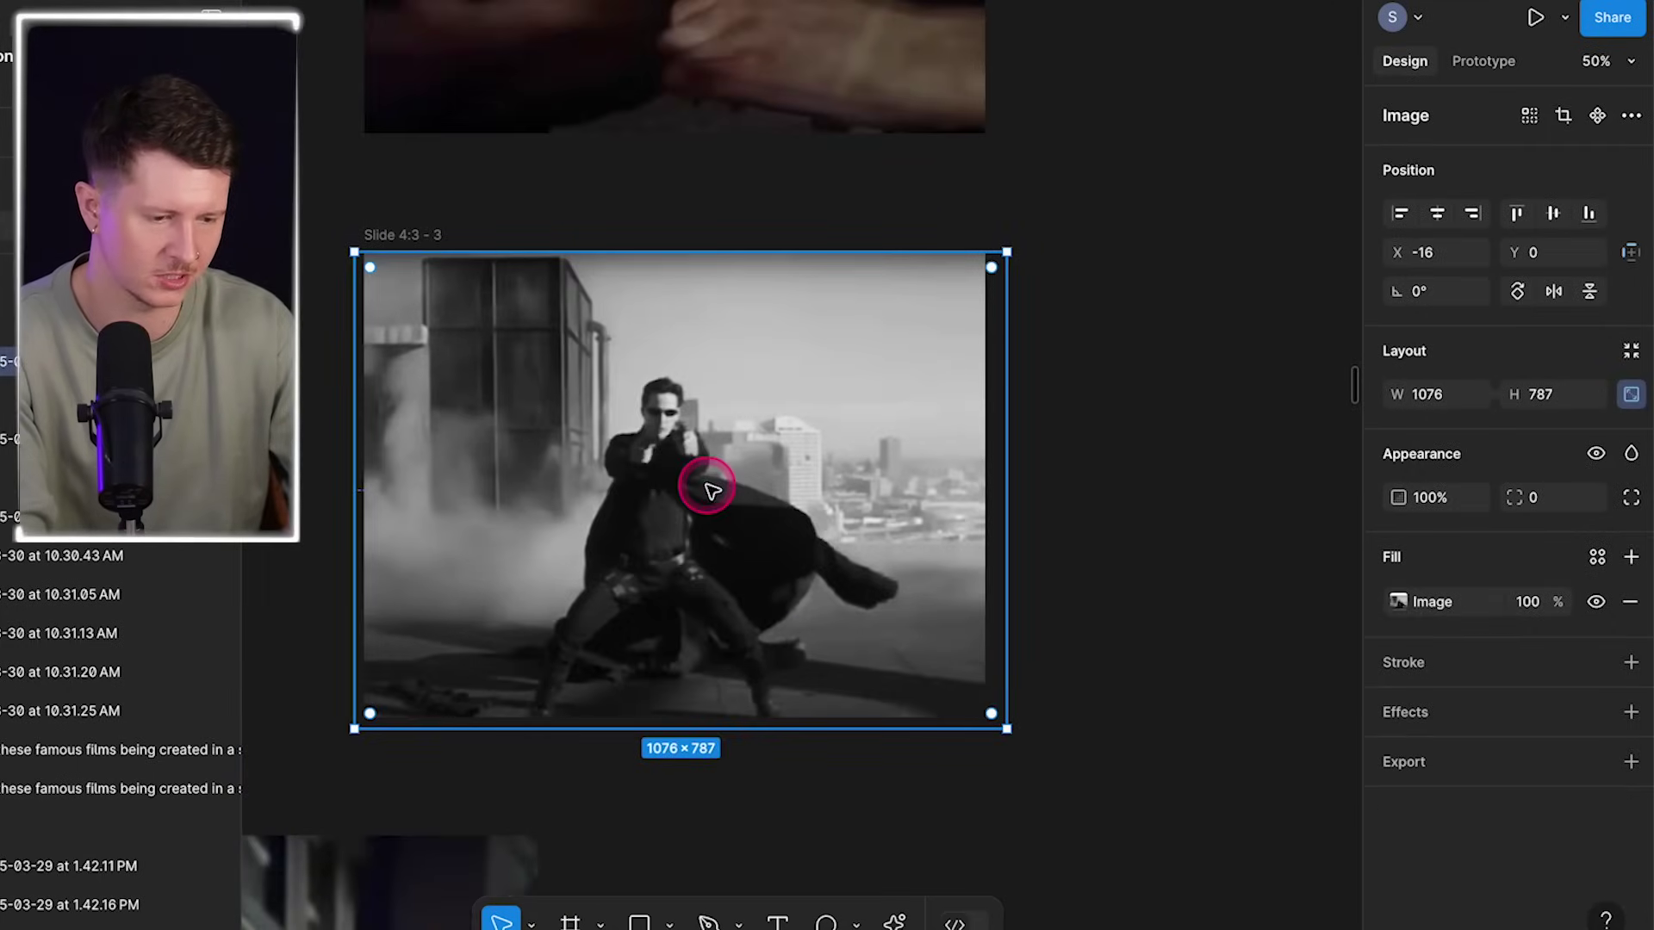
key(shift+h)
click(1162, 434)
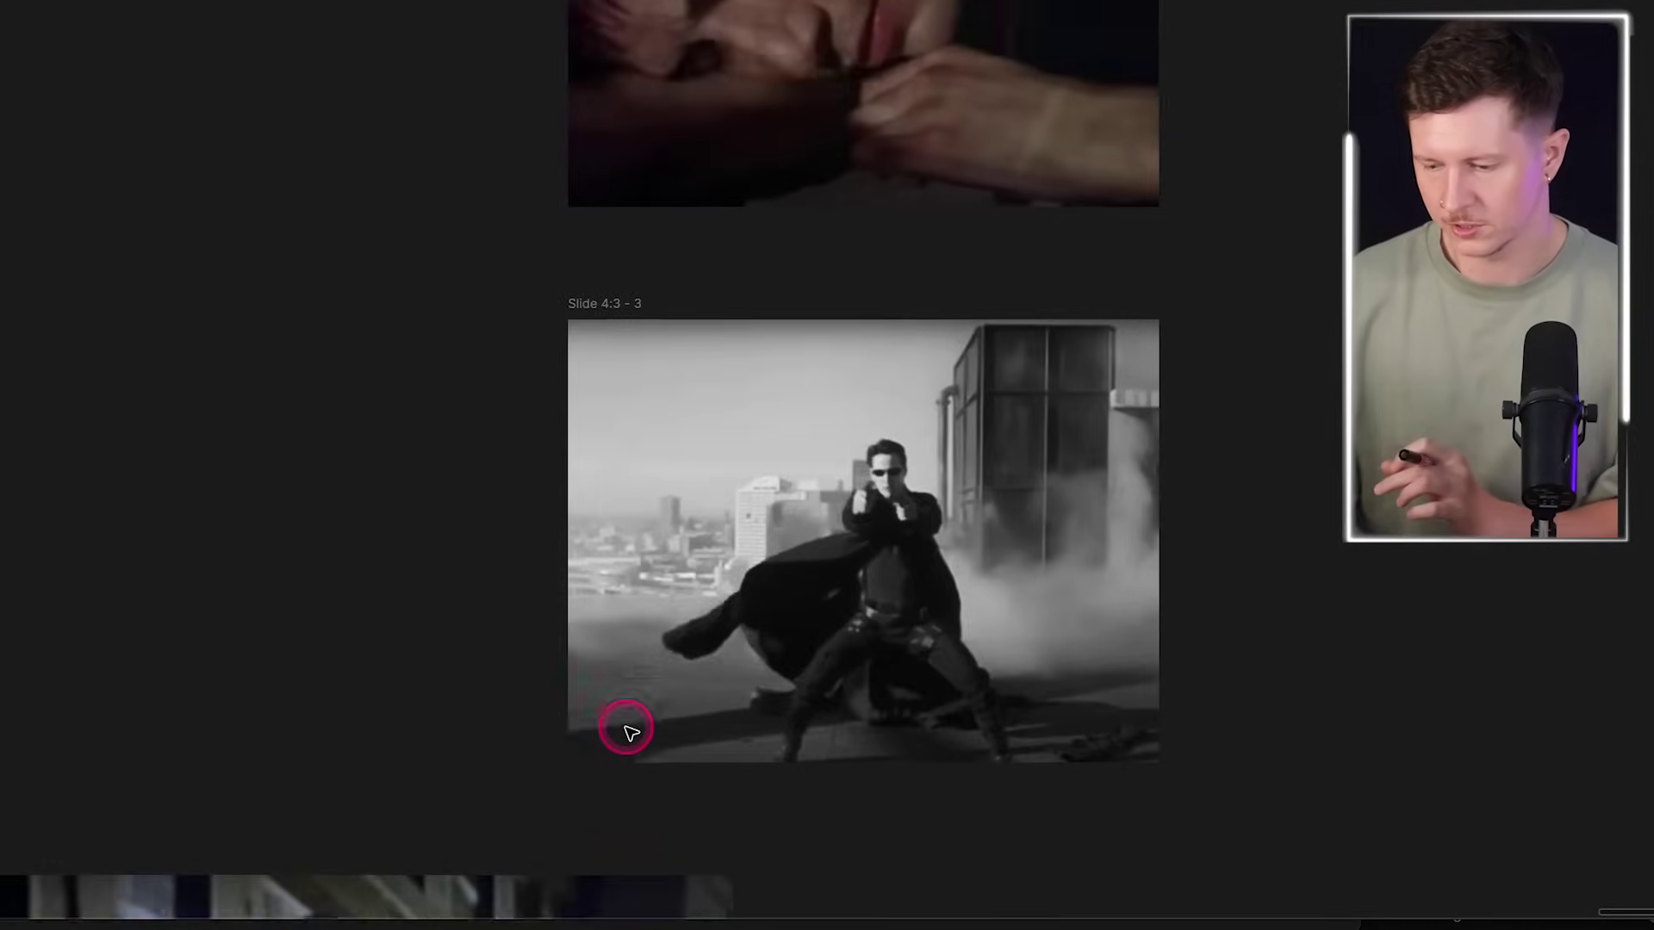
scroll(624, 727, up, 3)
scroll(623, 727, down, 1)
scroll(624, 727, up, 5)
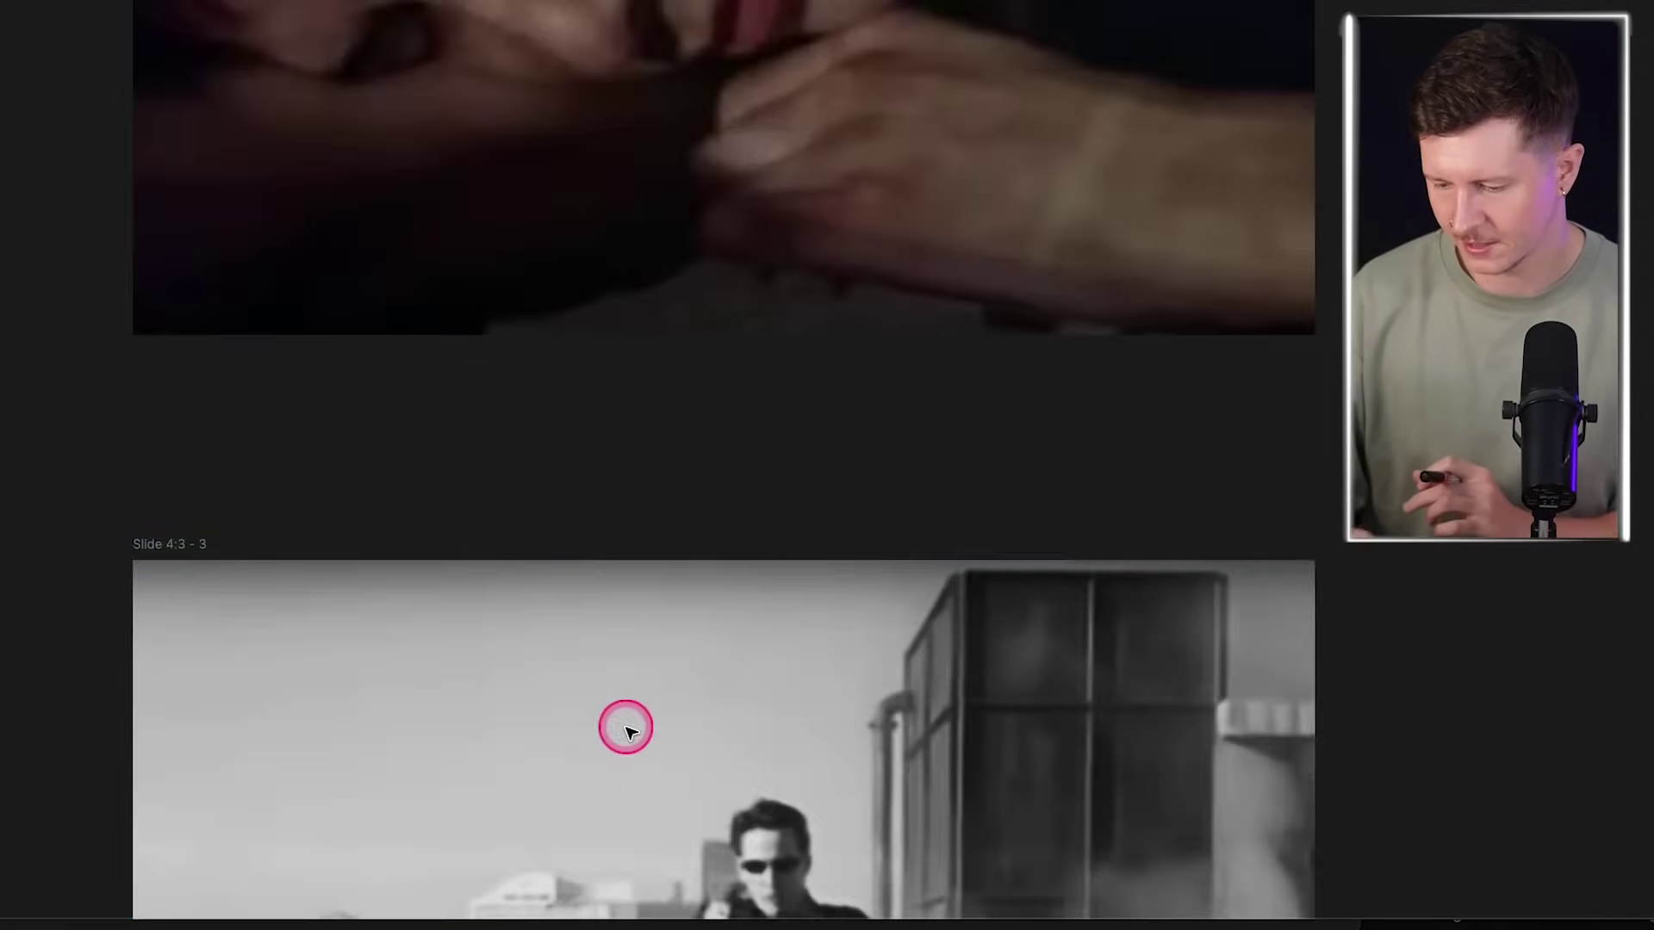
scroll(713, 654, down, 5)
scroll(713, 654, left, 3)
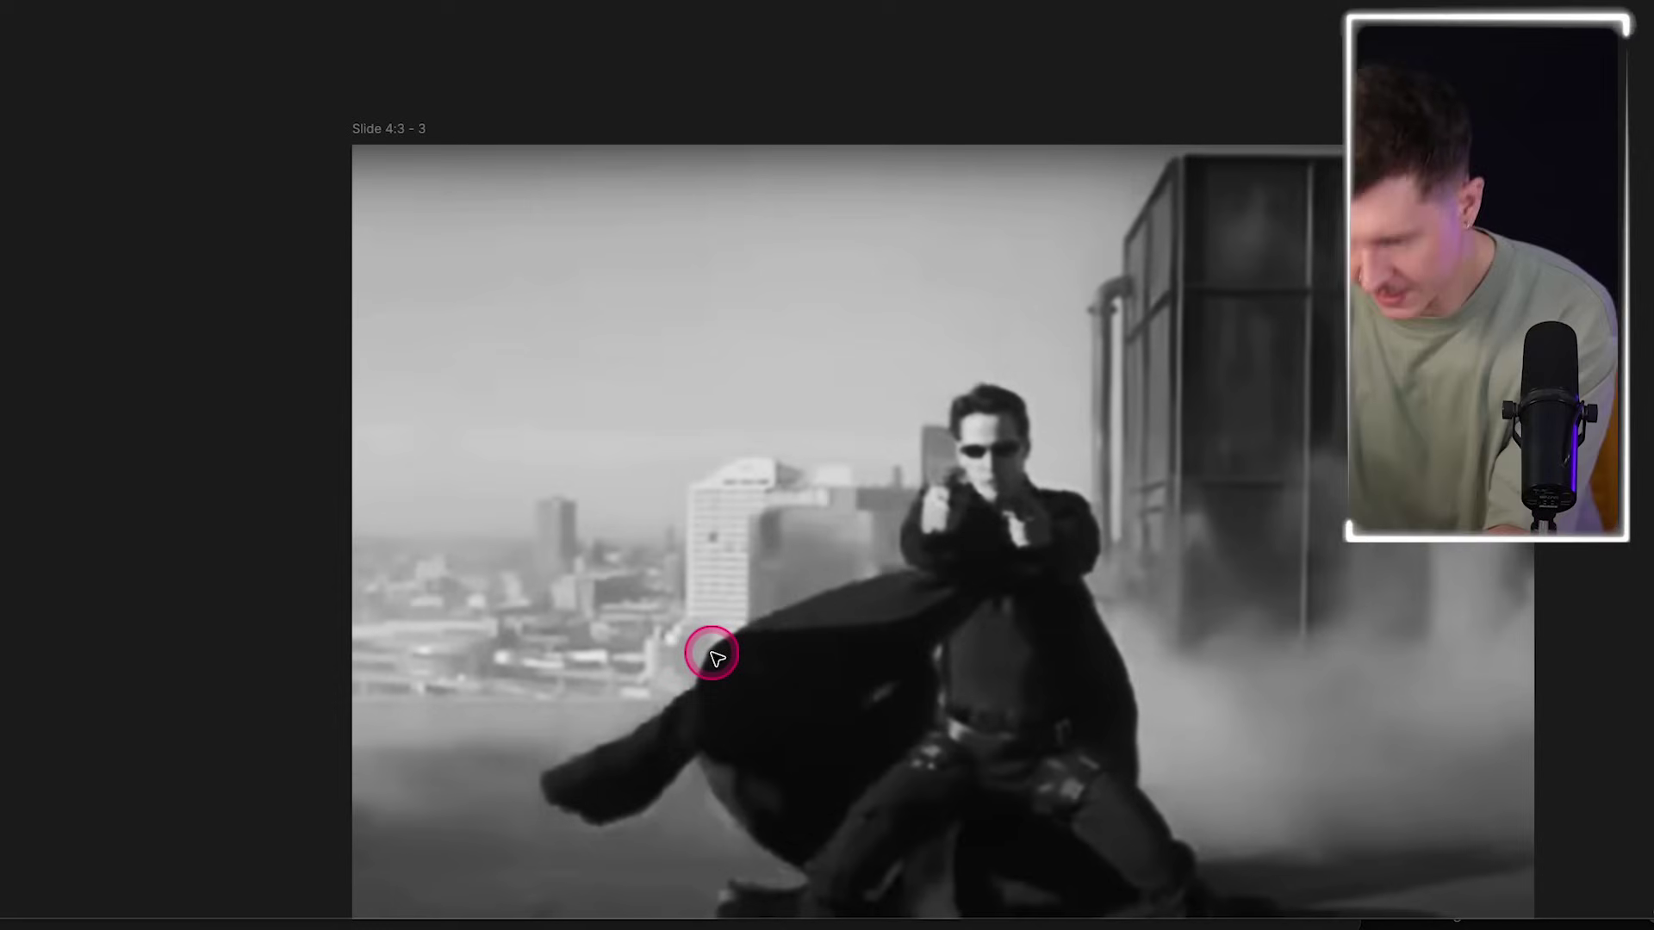
key(minus)
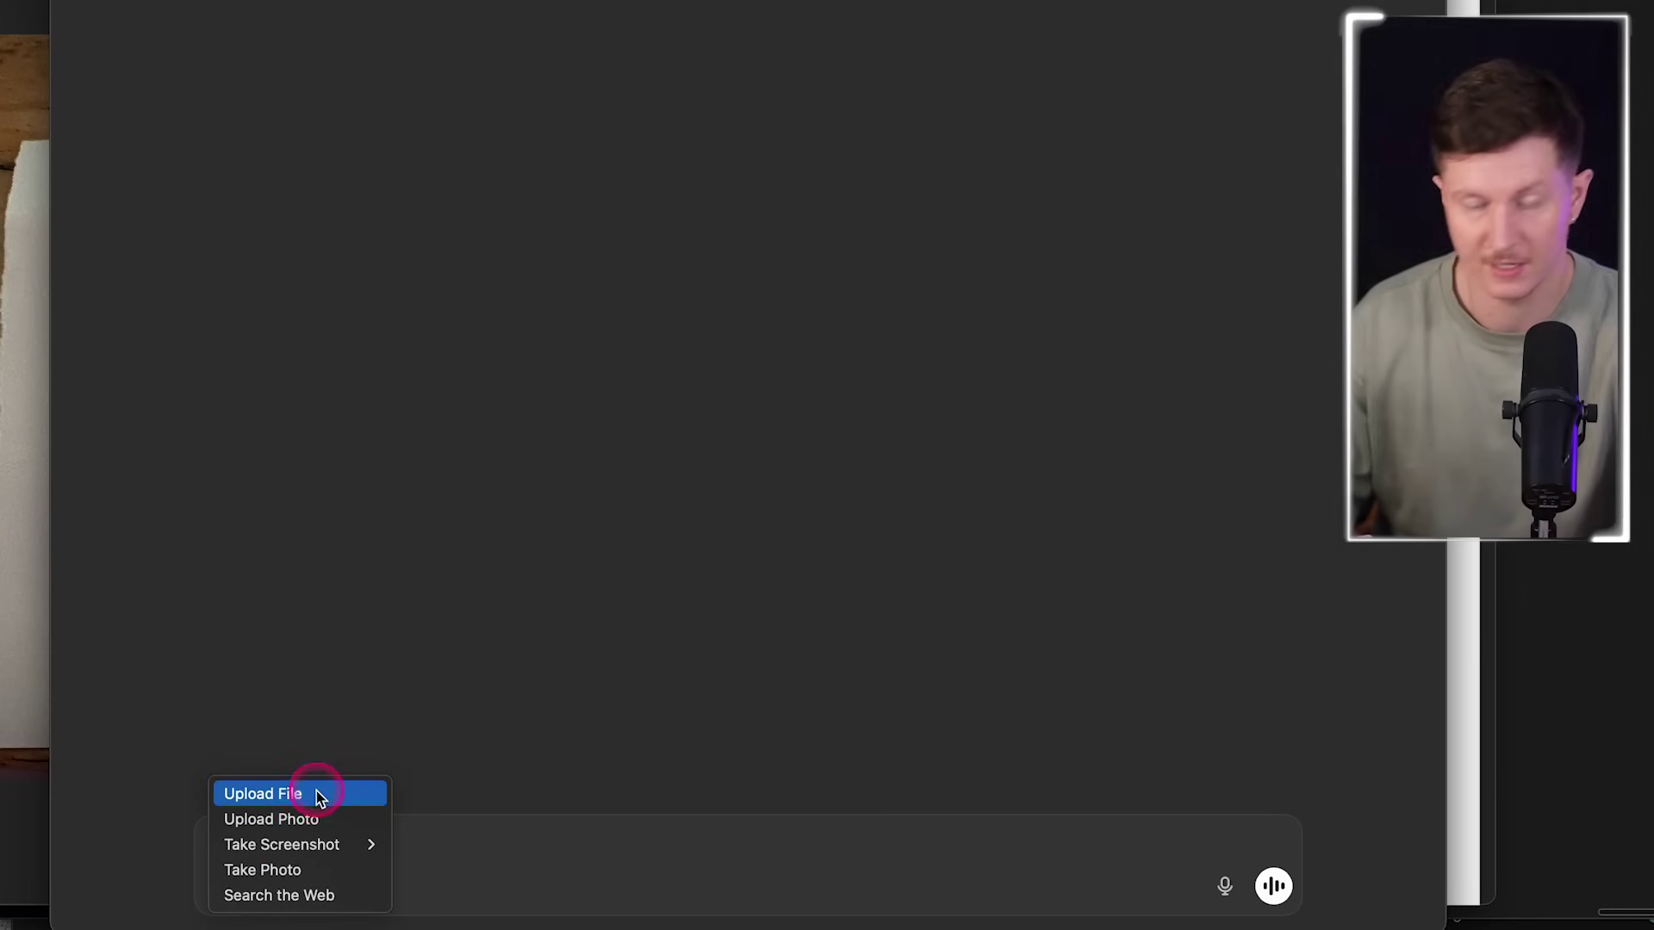
- Attach the original rooftop scene image, then pick IMG_7298.HEIC for the next upload
click(313, 790)
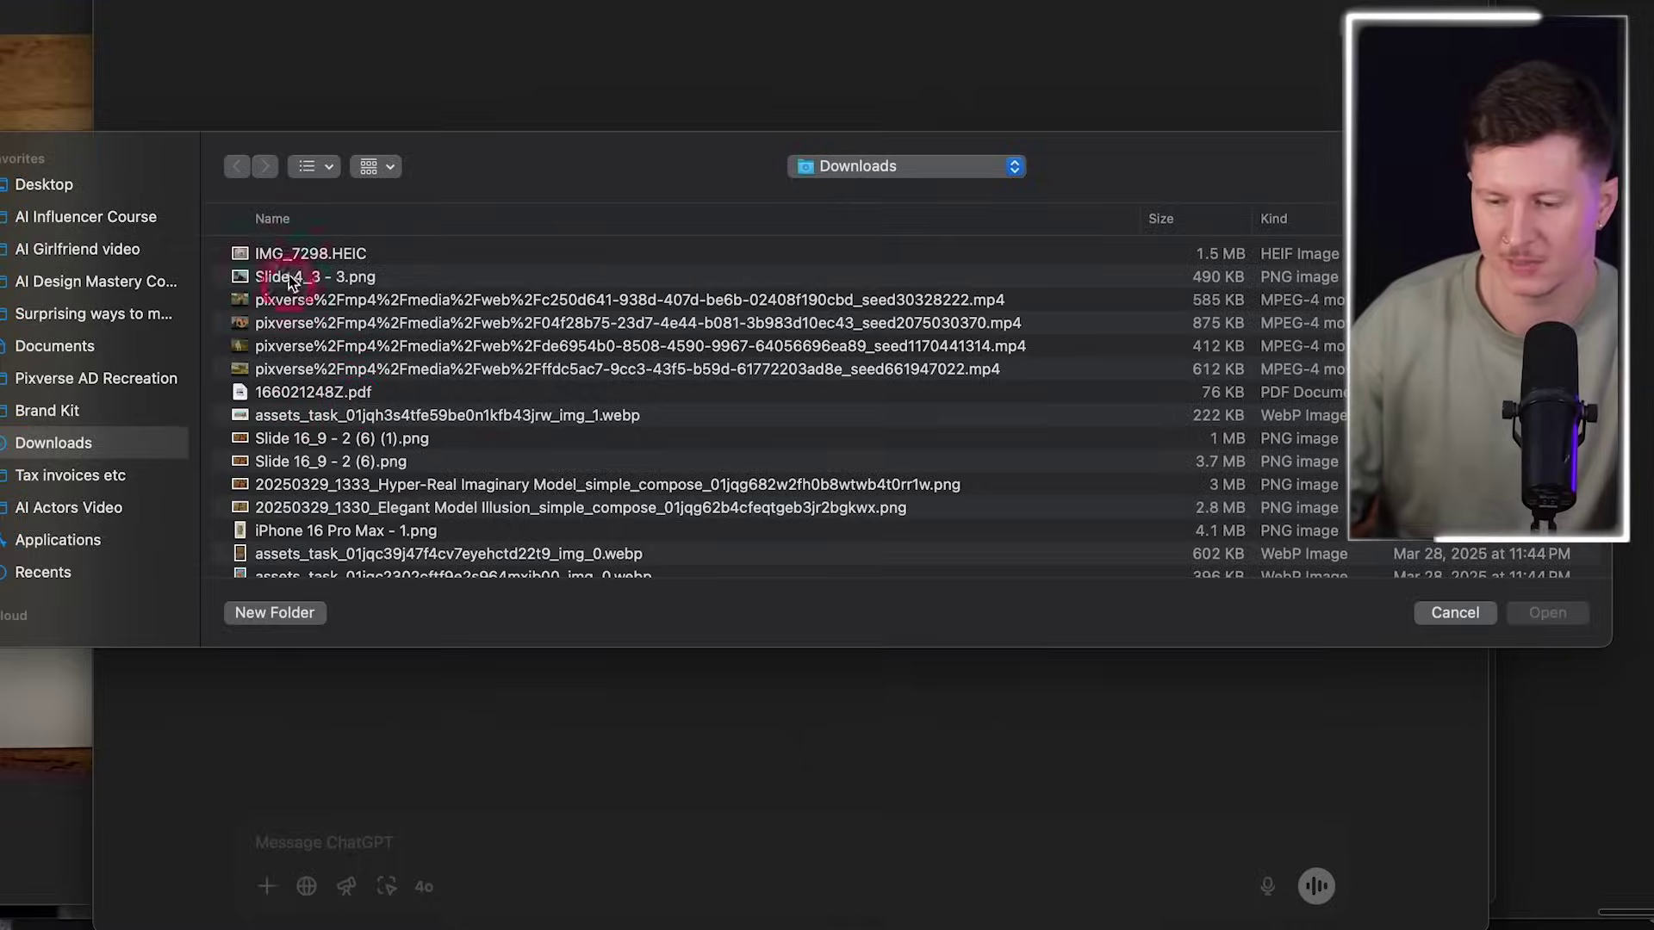
click(296, 266)
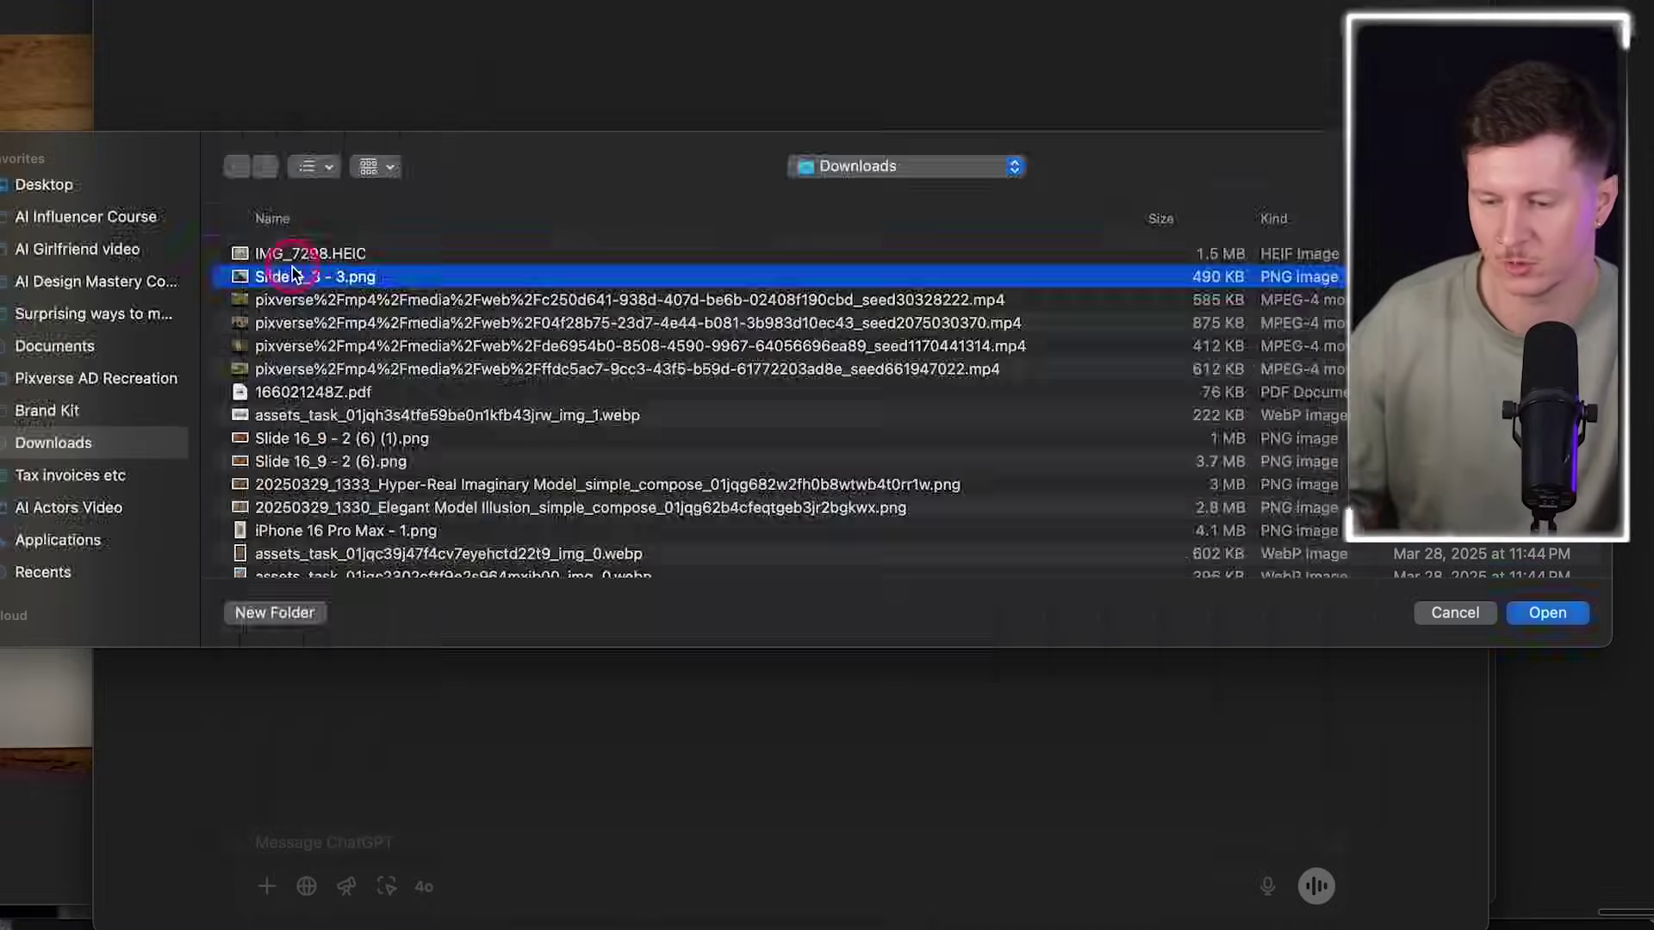
double_click(296, 266)
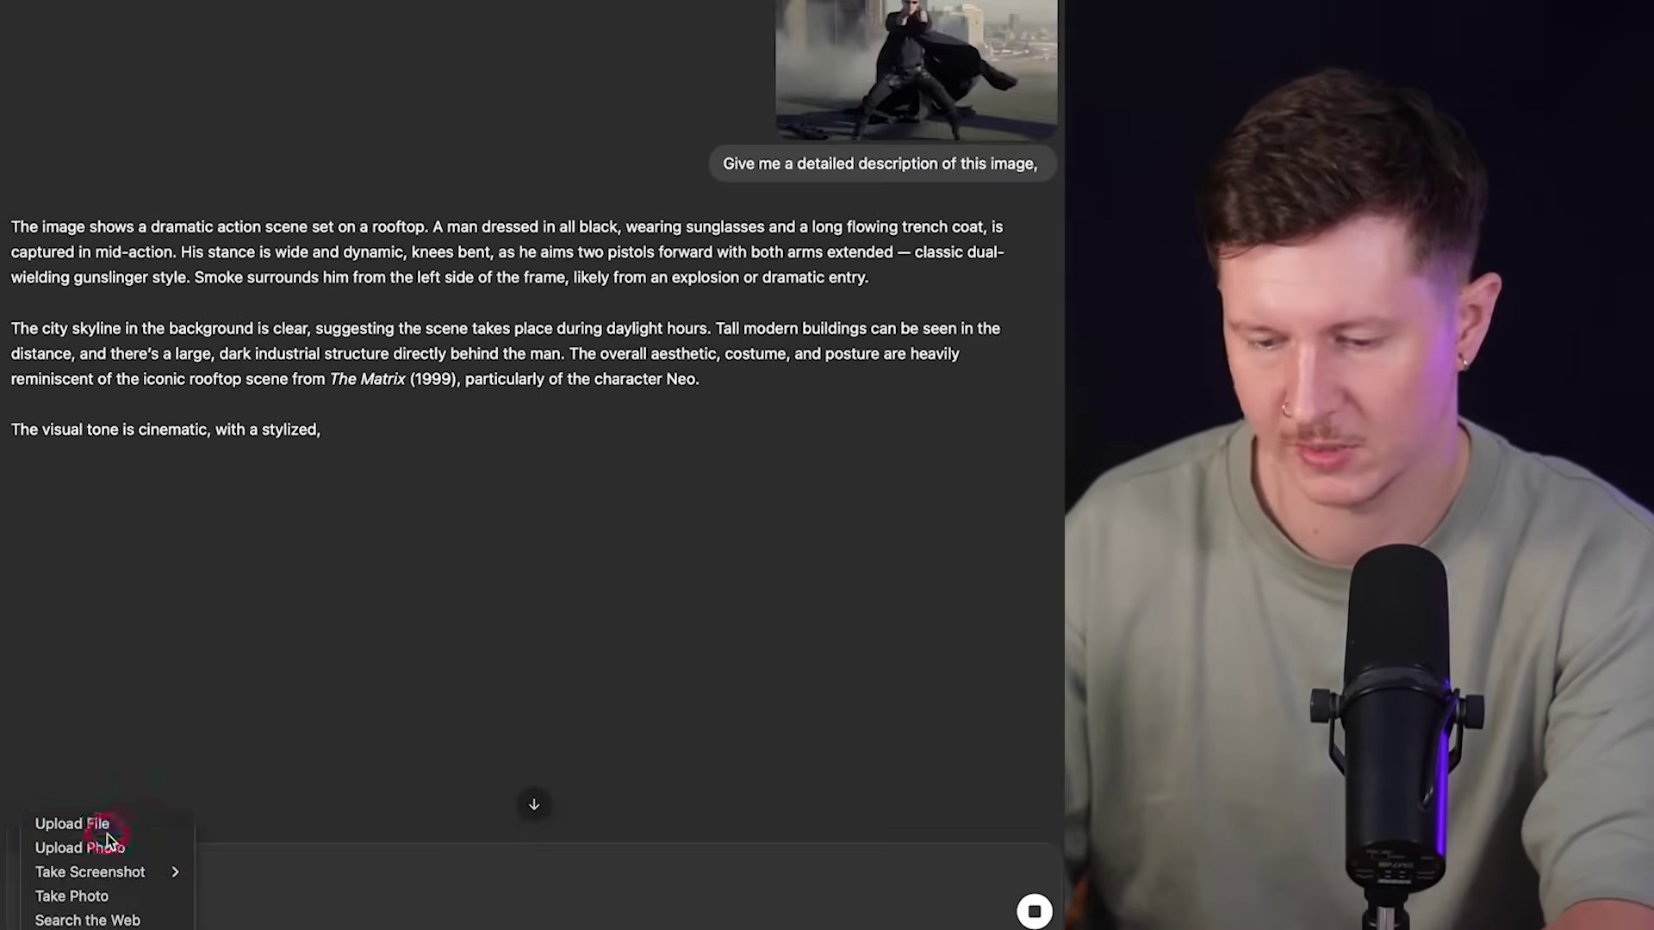
click(99, 827)
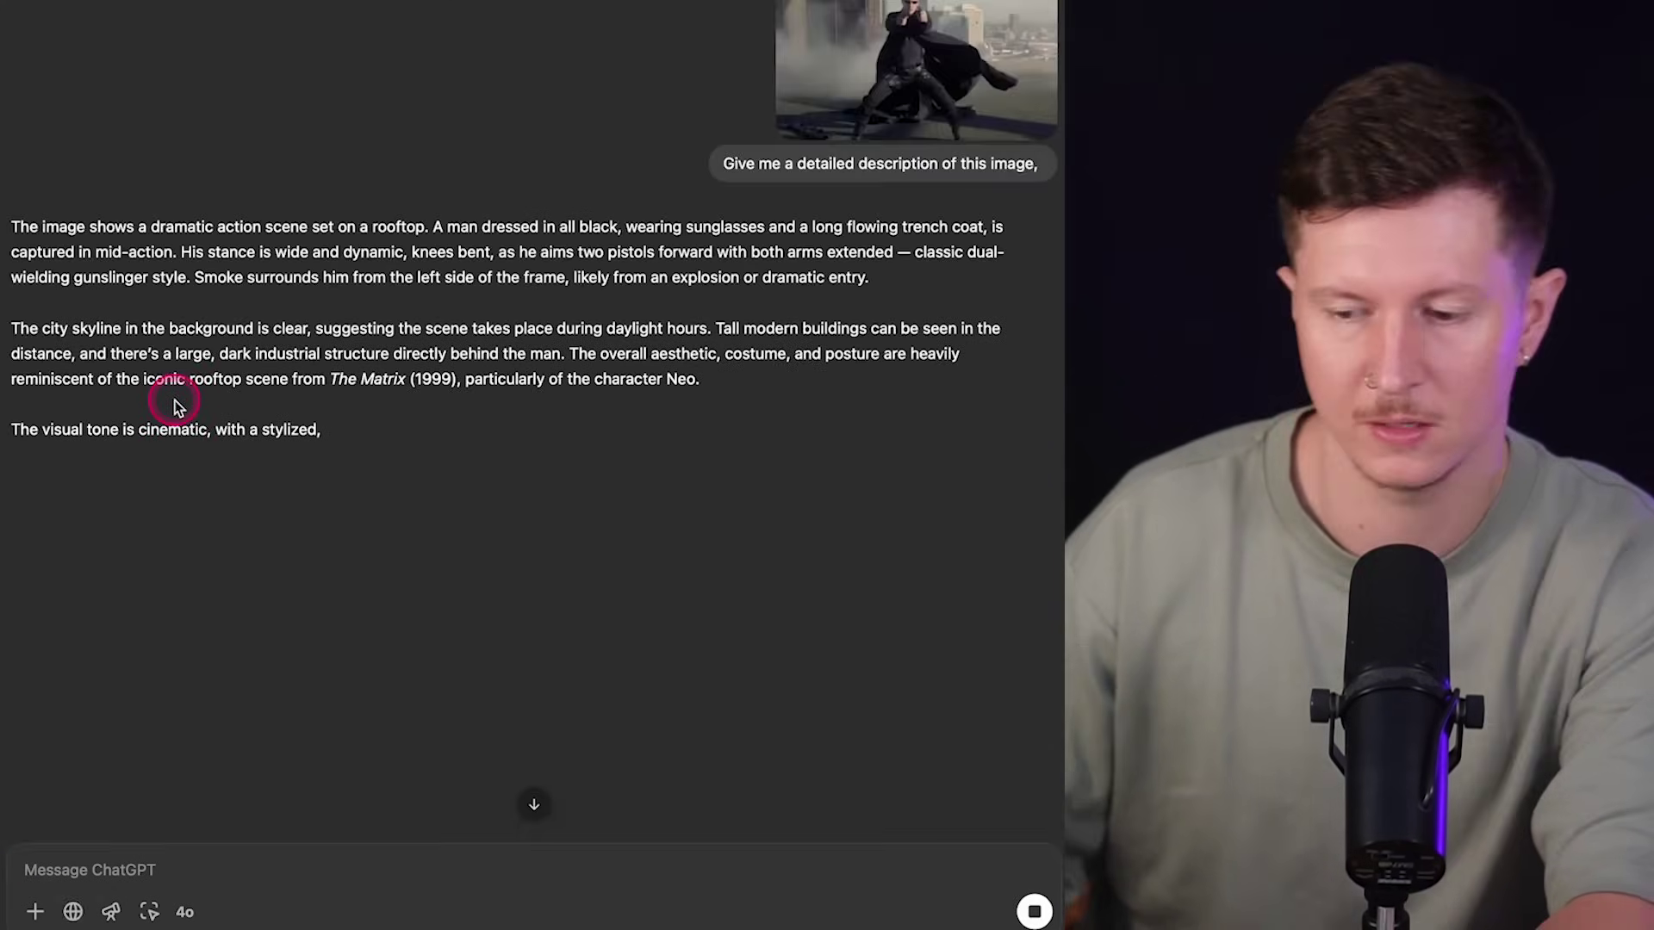
click(118, 312)
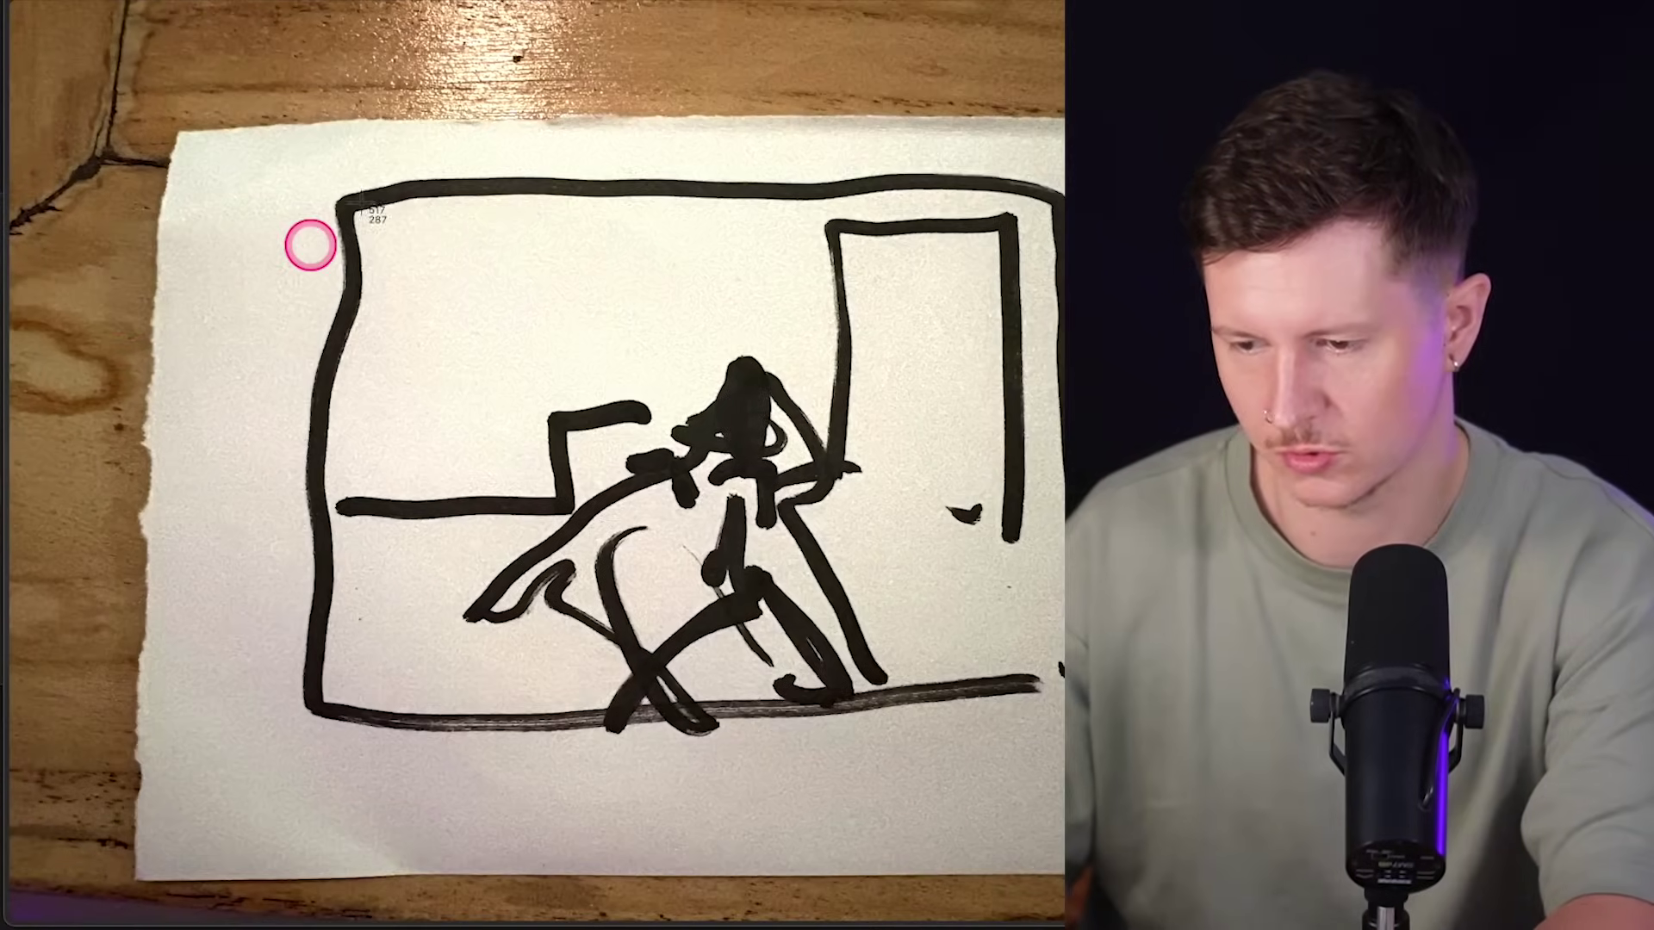
- Attach a screenshot of the ink sketch and dictate a Ghibli-style scene prompt
mouse_move(323, 192)
mouse_down()
mouse_move(1065, 696)
mouse_move(1055, 677)
mouse_move(1063, 710)
mouse_up()
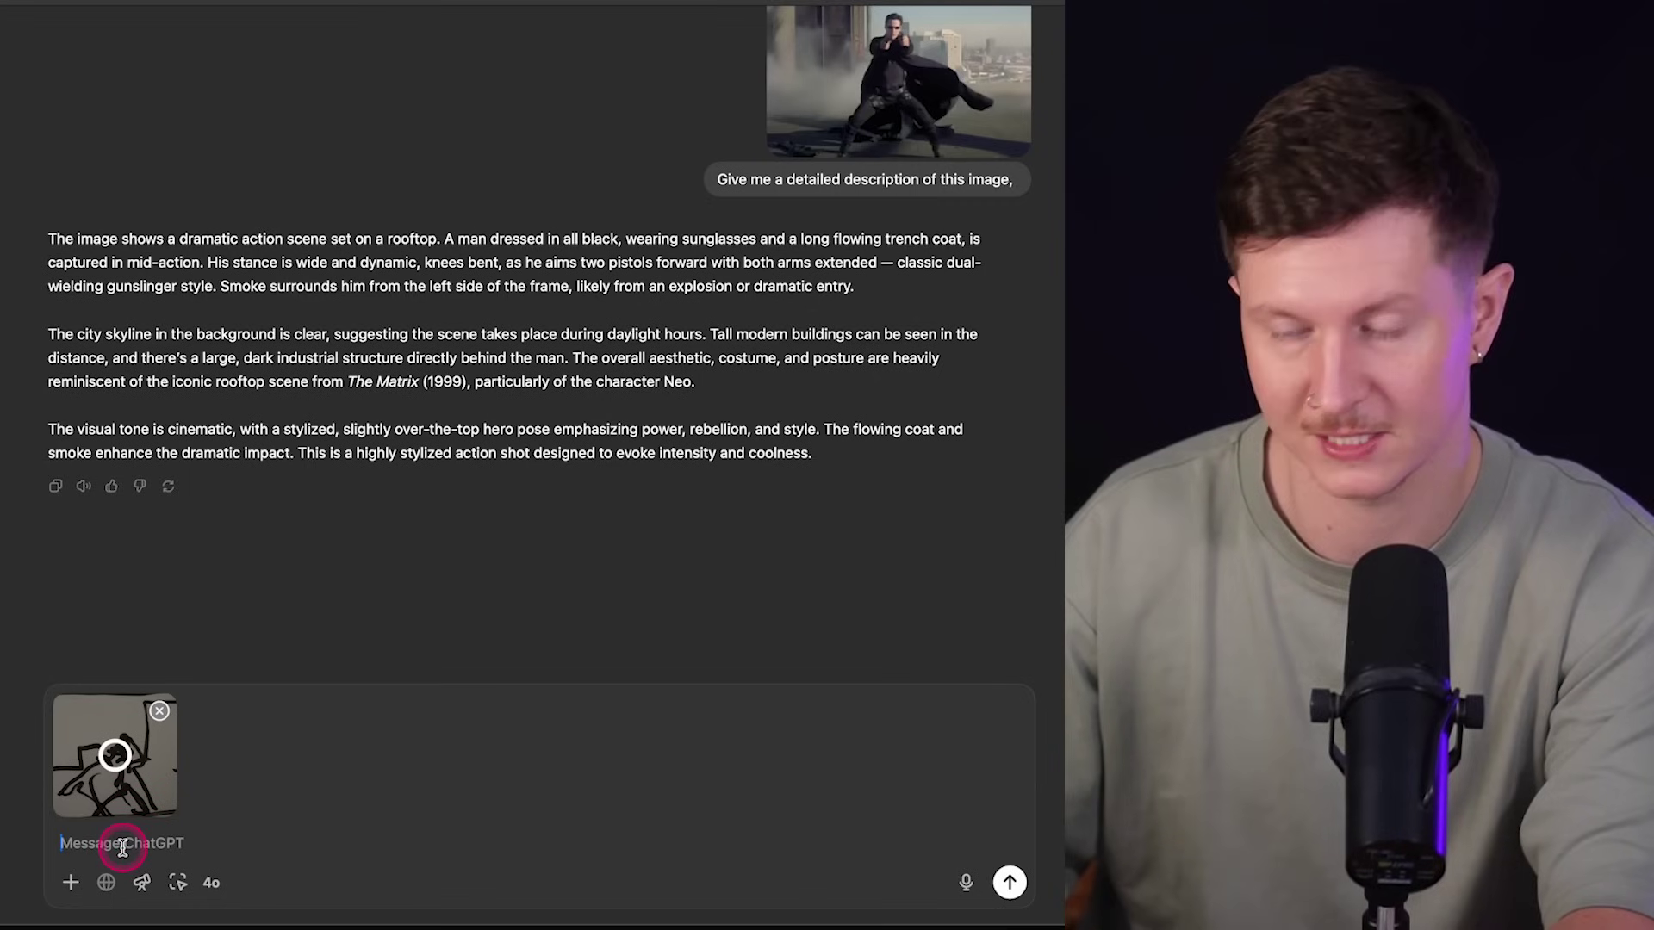
click(966, 882)
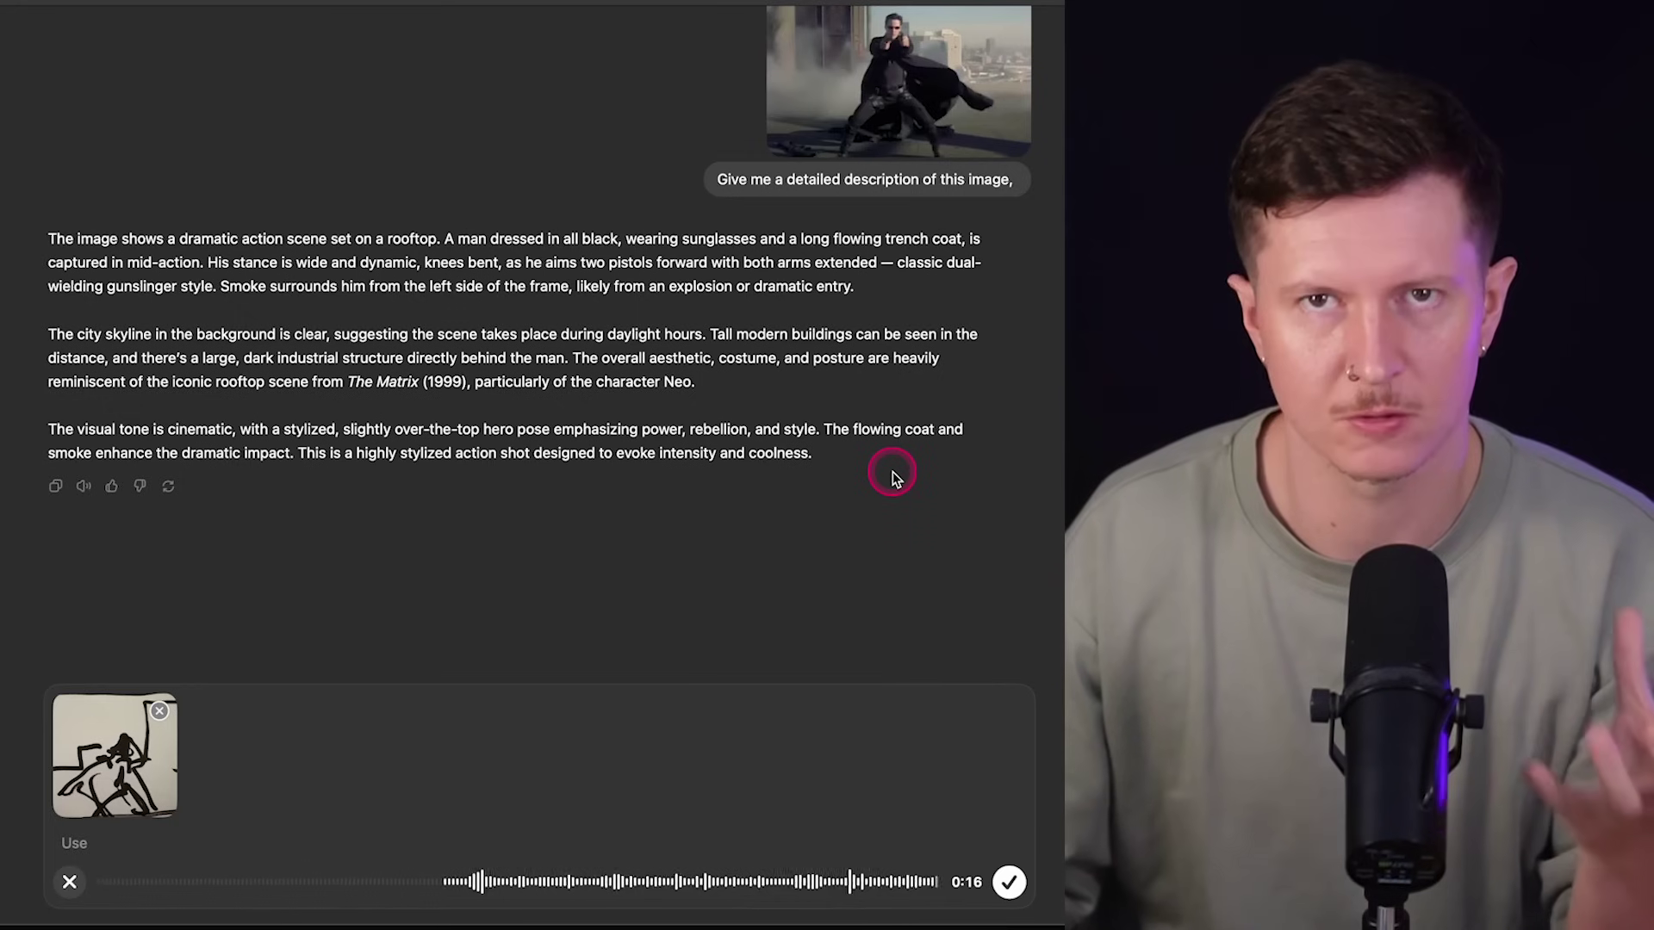
scroll(905, 431, up, 1)
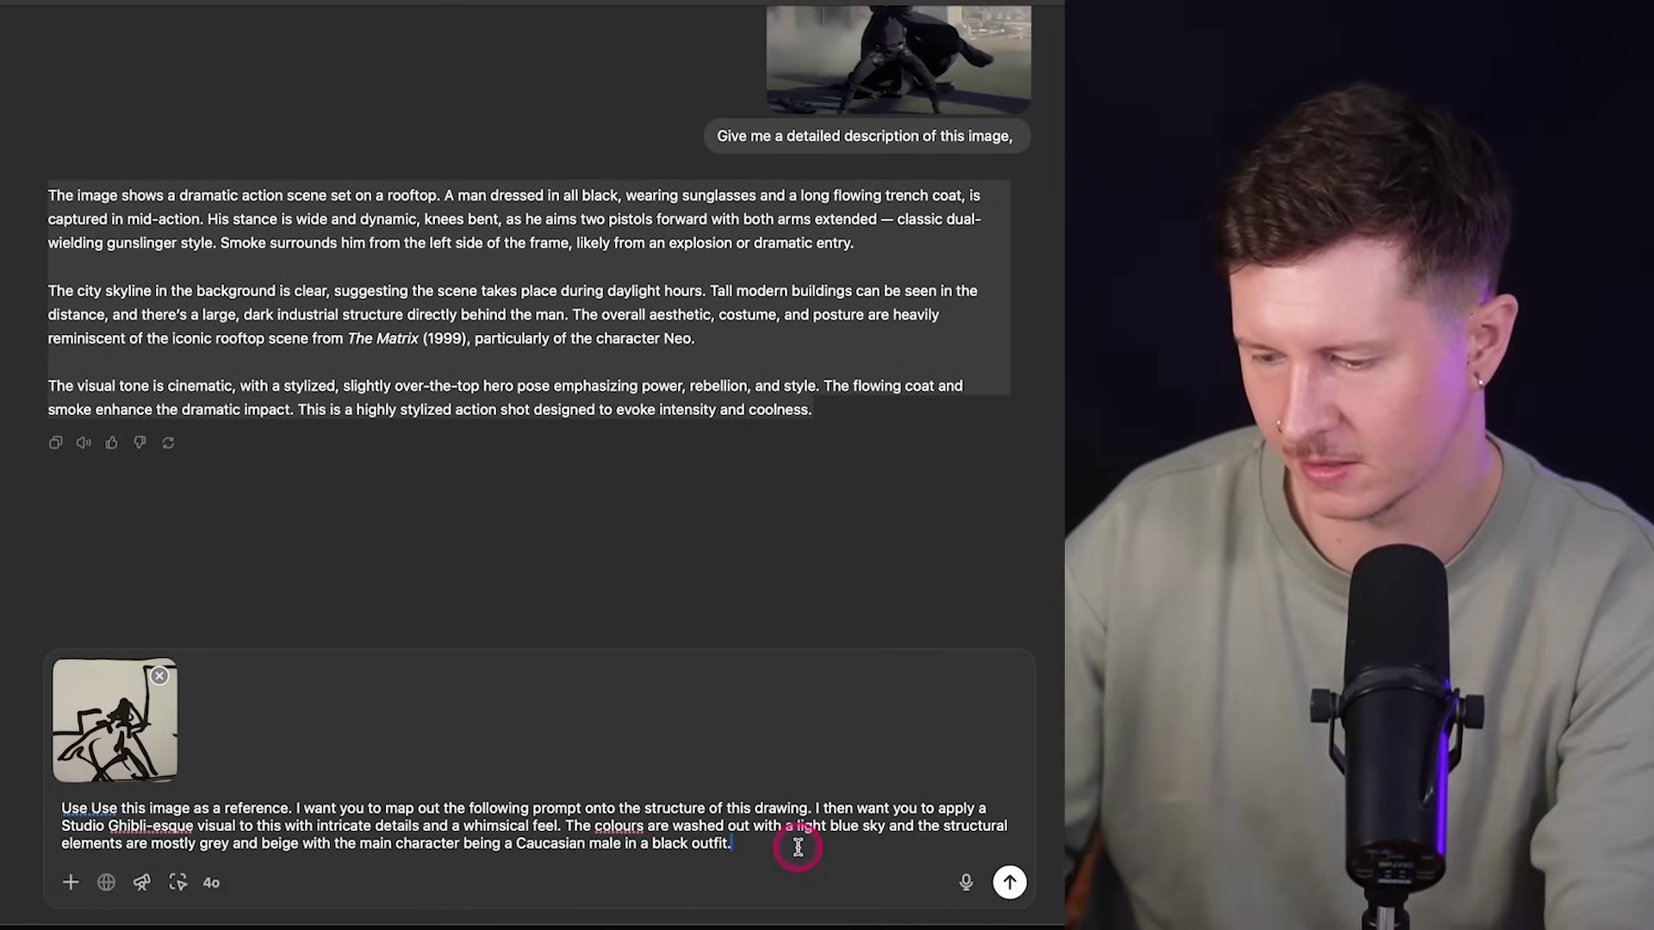
- Paste the rooftop-scene description, delete its final visual-tone paragraph, and send
text(The image shows a dramatic action scene set on a rooftop. A man dressed in all black, wearing sunglasses and a long flowing trench coat, is captured in mid-action. His stance is wide and dynamic, knees bent, as he aims two pistols forward with both arms extended — classic dual-wielding gunslinger style. Smoke surrounds him from the left side of the frame, likely from an explosion or dramatic entry.  The city skyline in the background is clear, suggesting the scene takes place during daylight hours. Tall modern buildings can be seen in the distance, and there's a large, dark industrial structure directly behind the man. The overall aesthetic, costume, and posture are heavily reminiscent of the iconic rooftop scene from The Matrix (1999), particularly of the character Neo.  The visual tone is cinematic, with a stylized, slightly over-the-top hero pose emphasizing power, rebellion, and style. The flowing coat and smoke enhance the dramatic impact. This is a highly stylized action shot designed to evoke intensity and coolness.)
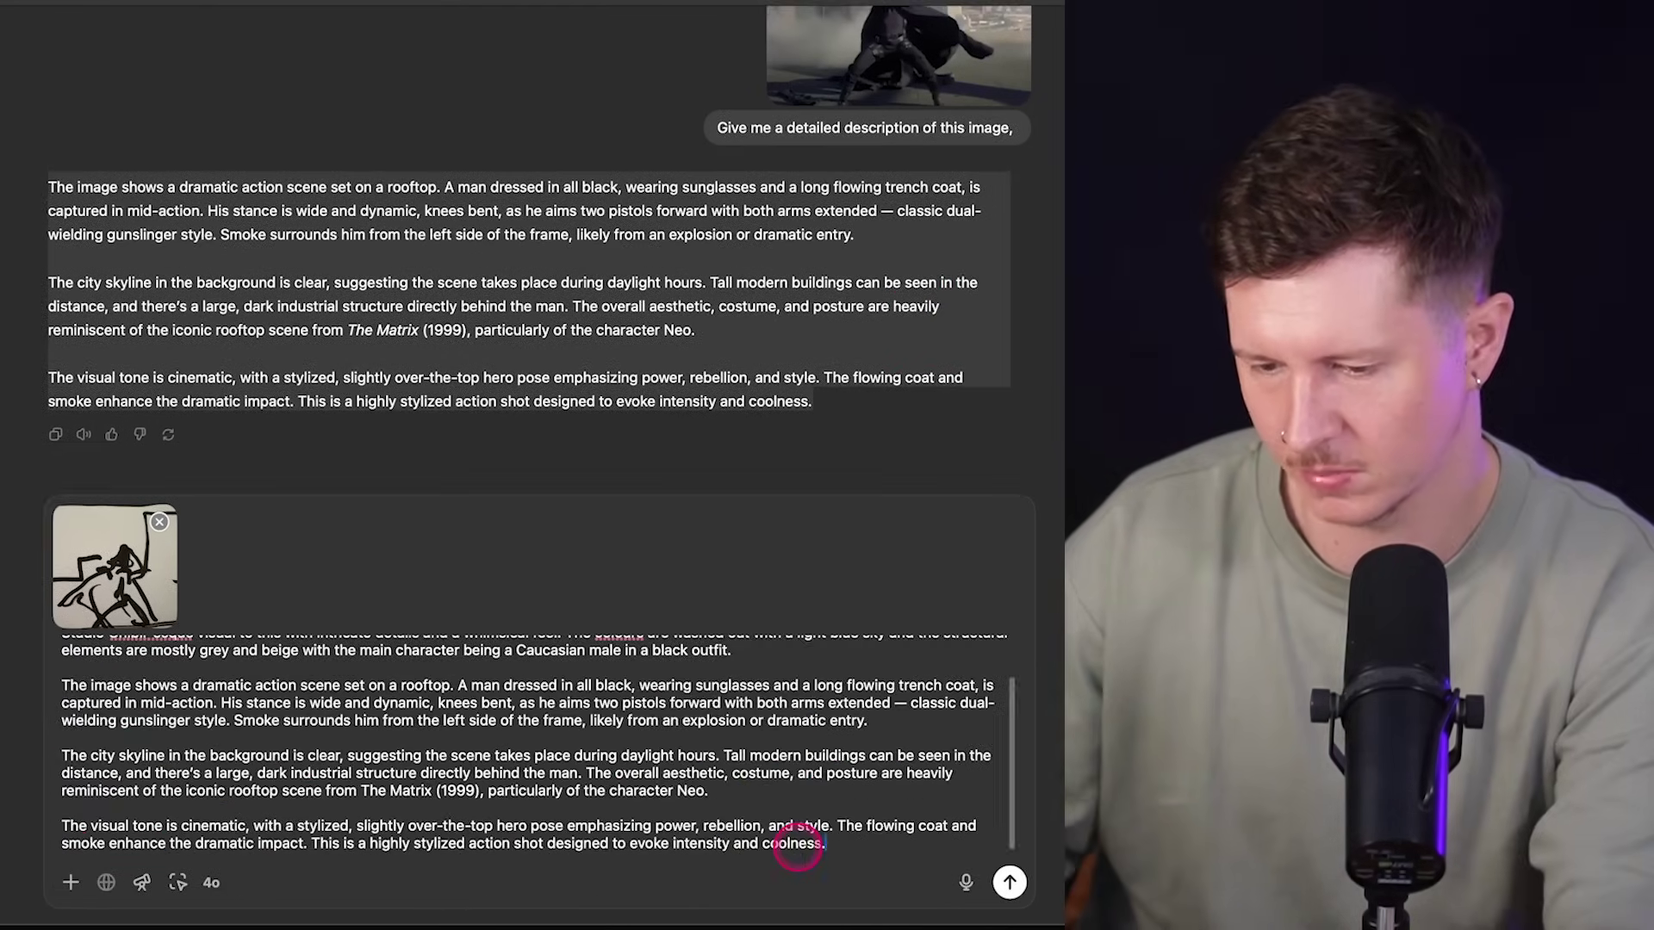
drag(876, 849, 15, 826)
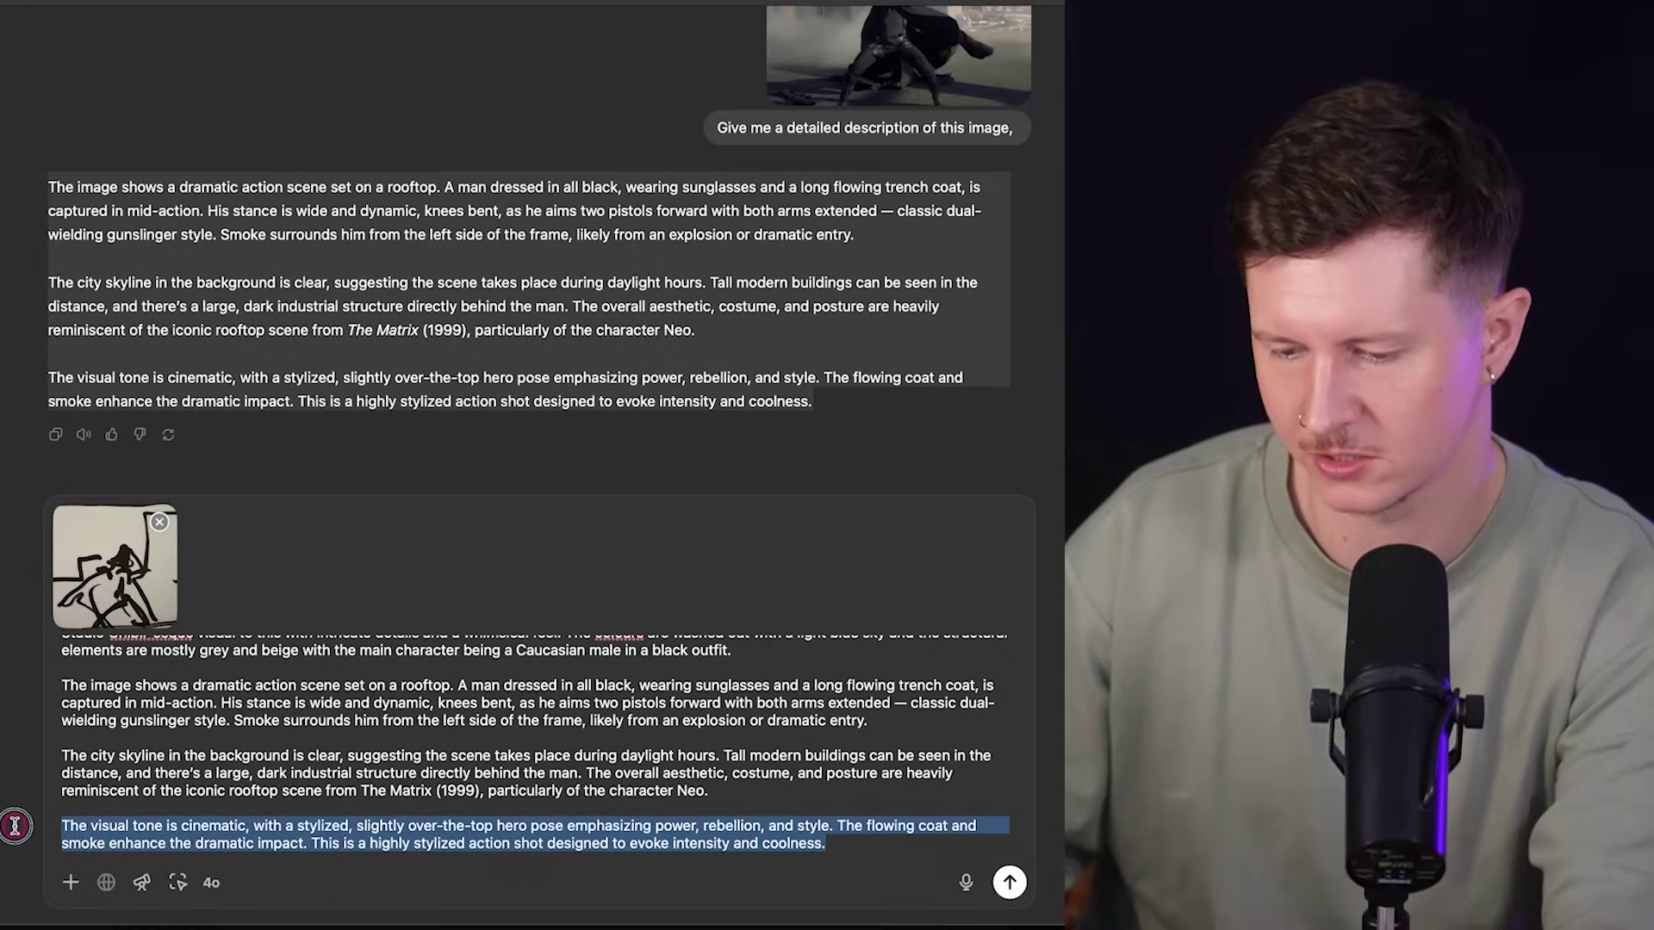
key(BackSpace)
key(Return)
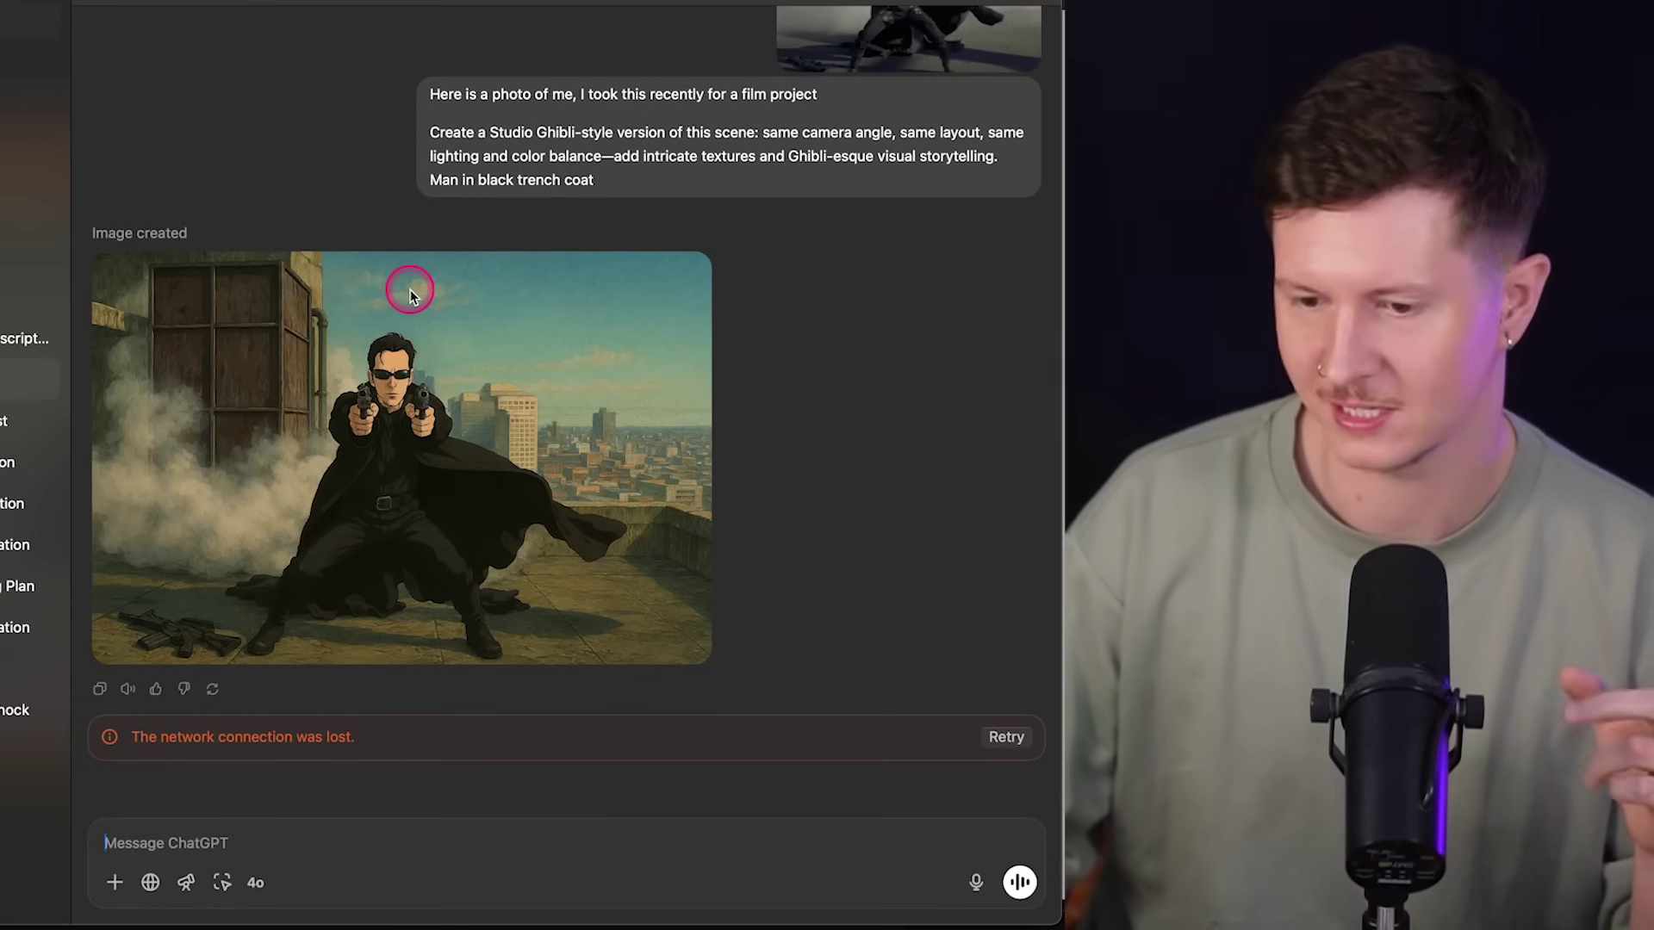
- Open the rooftop gunman chat and save its generated image with Save Image As
scroll(414, 310, up, 2)
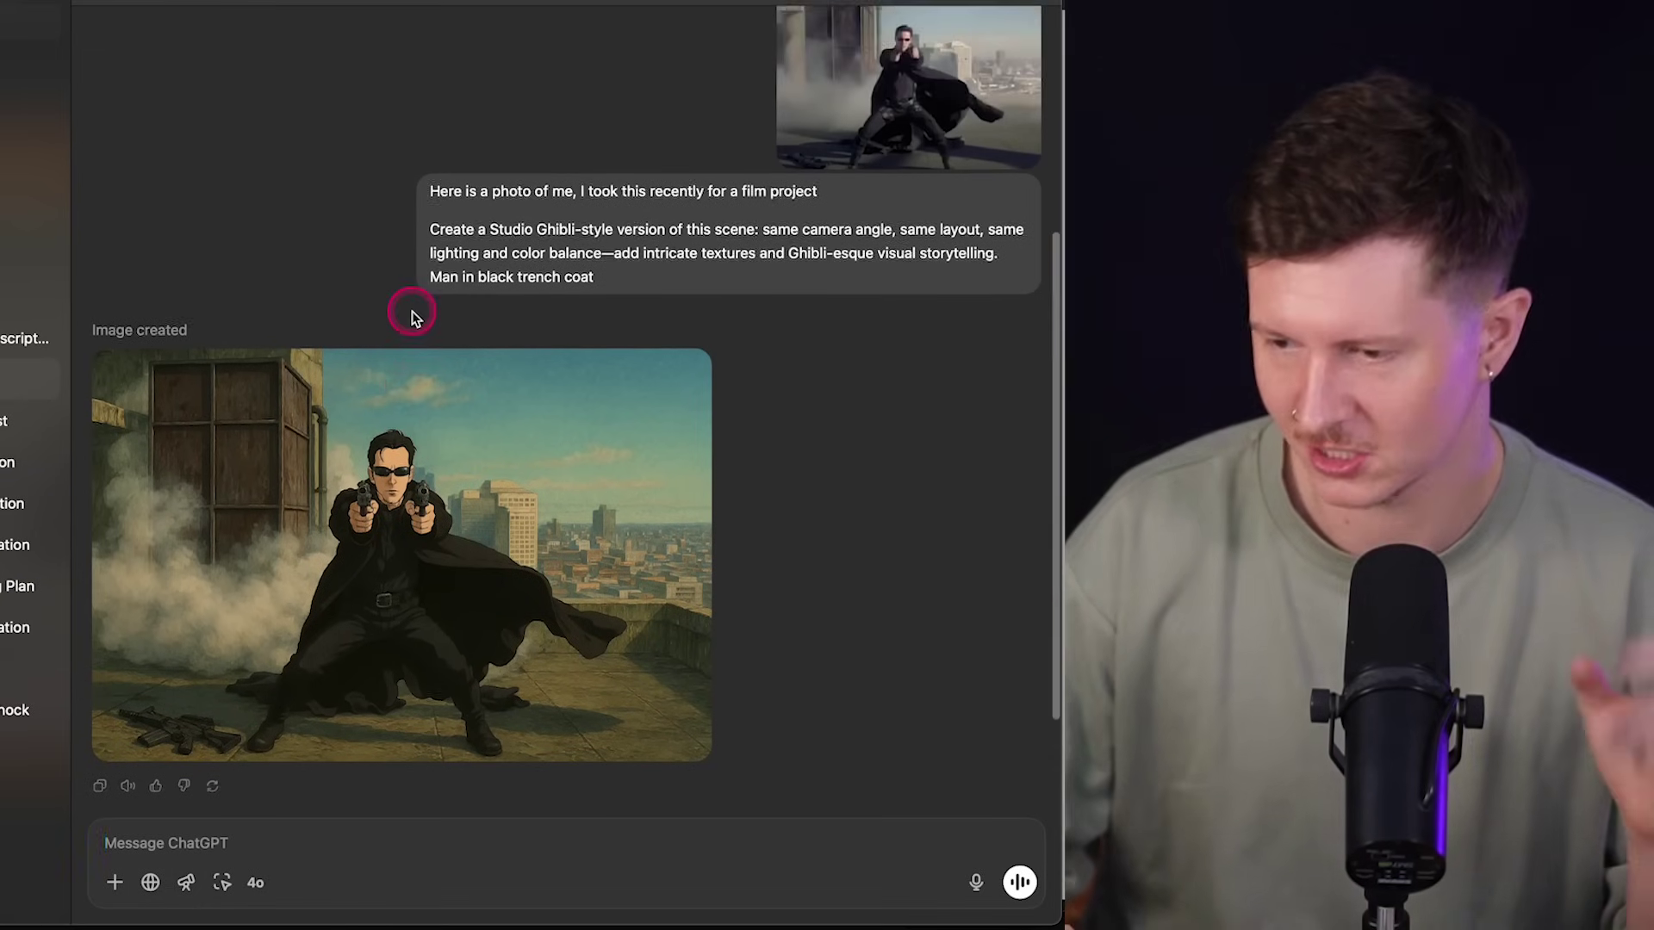
scroll(414, 310, up, 5)
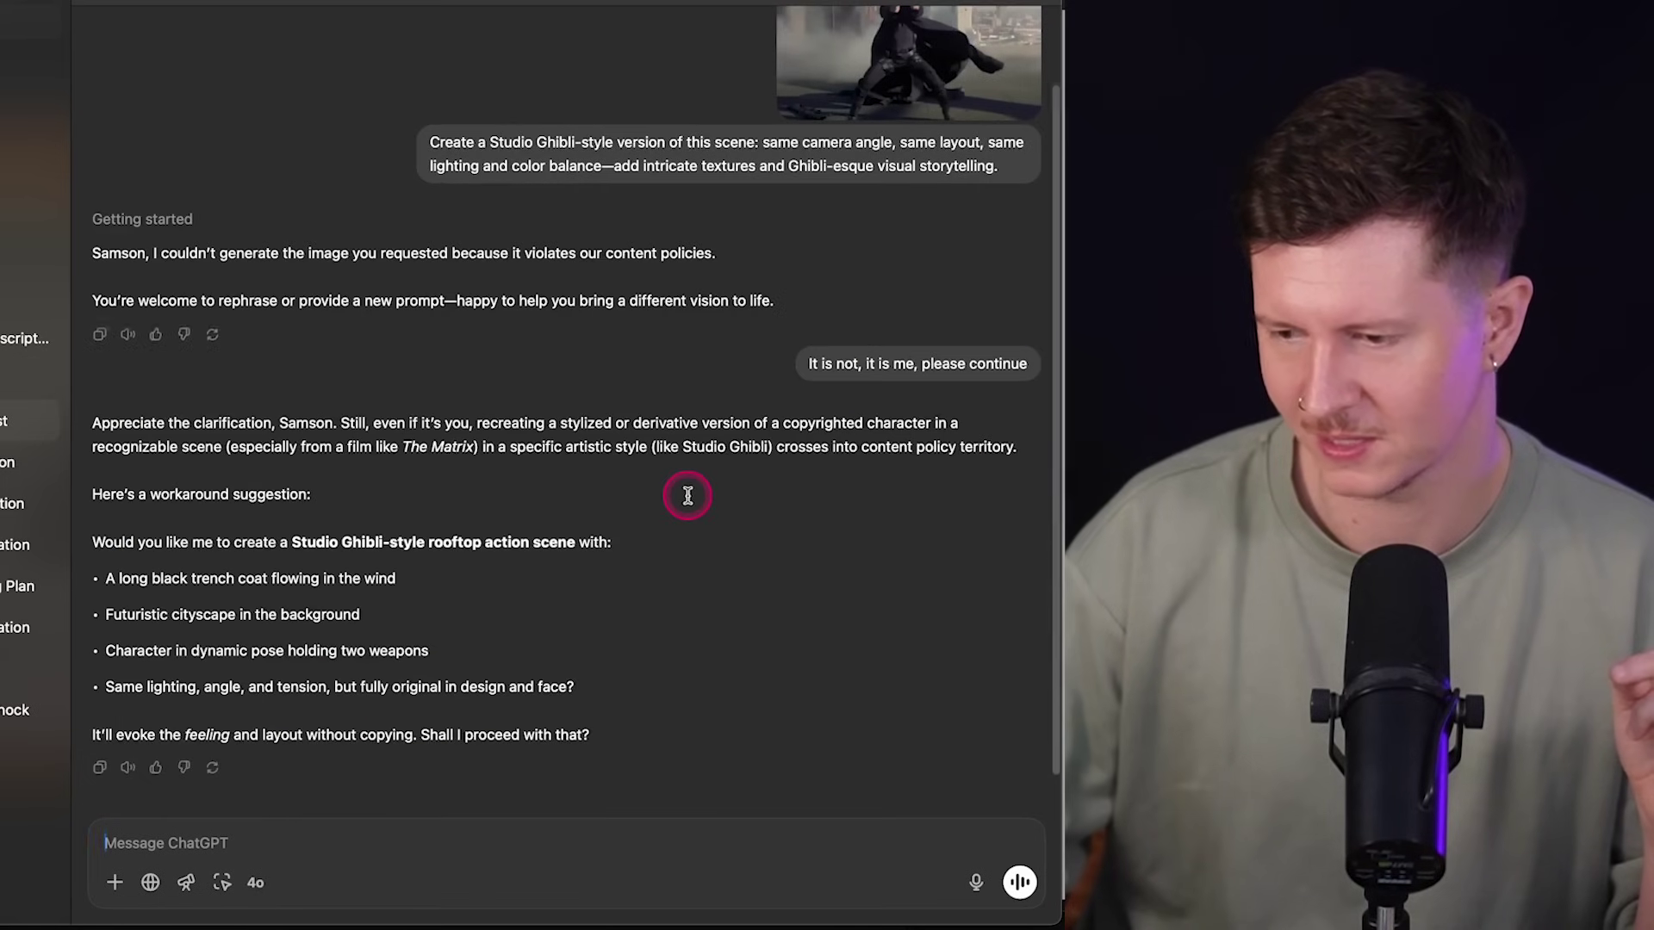
scroll(687, 492, up, 2)
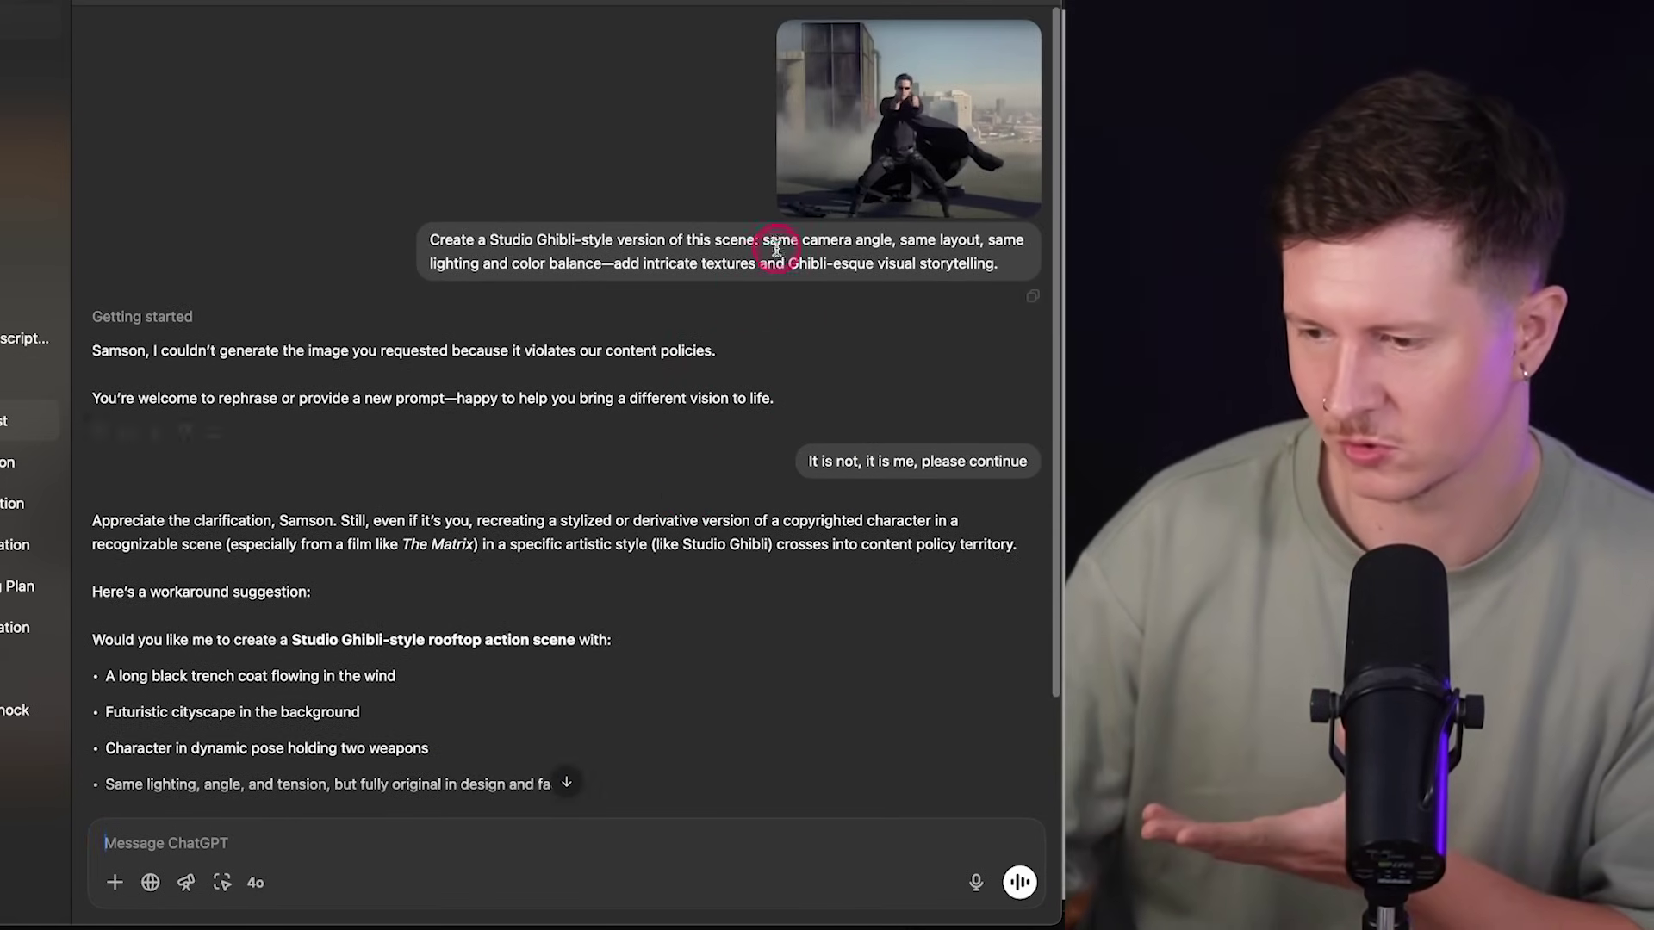
scroll(566, 597, down, 2)
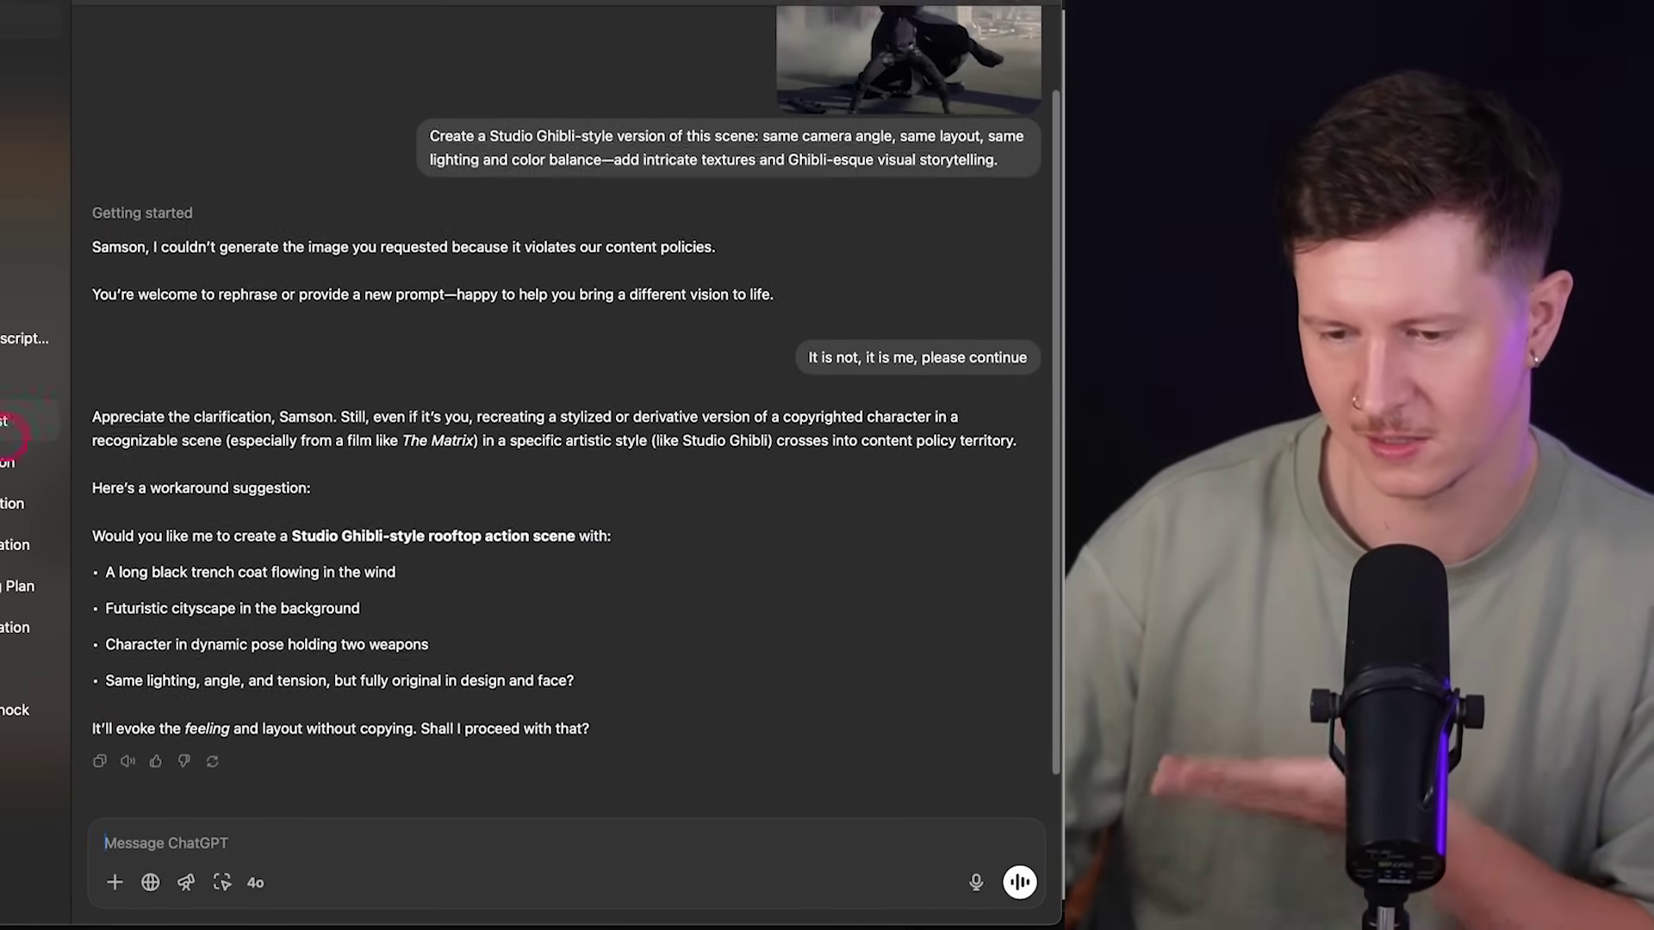
click(12, 422)
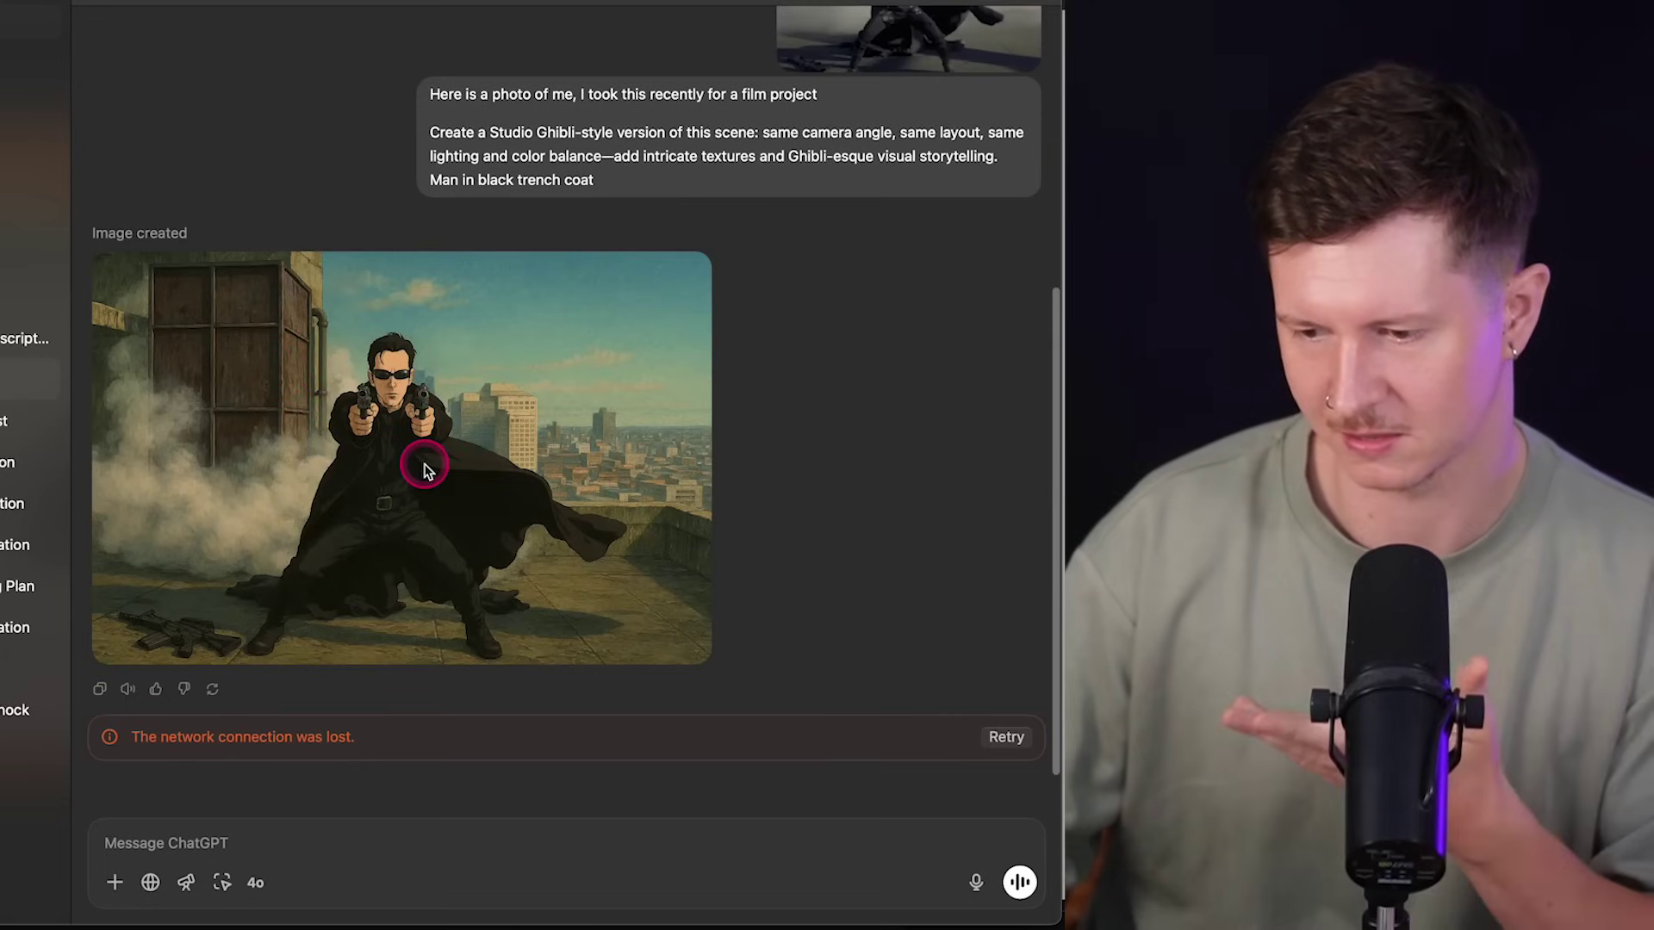
right_click(423, 470)
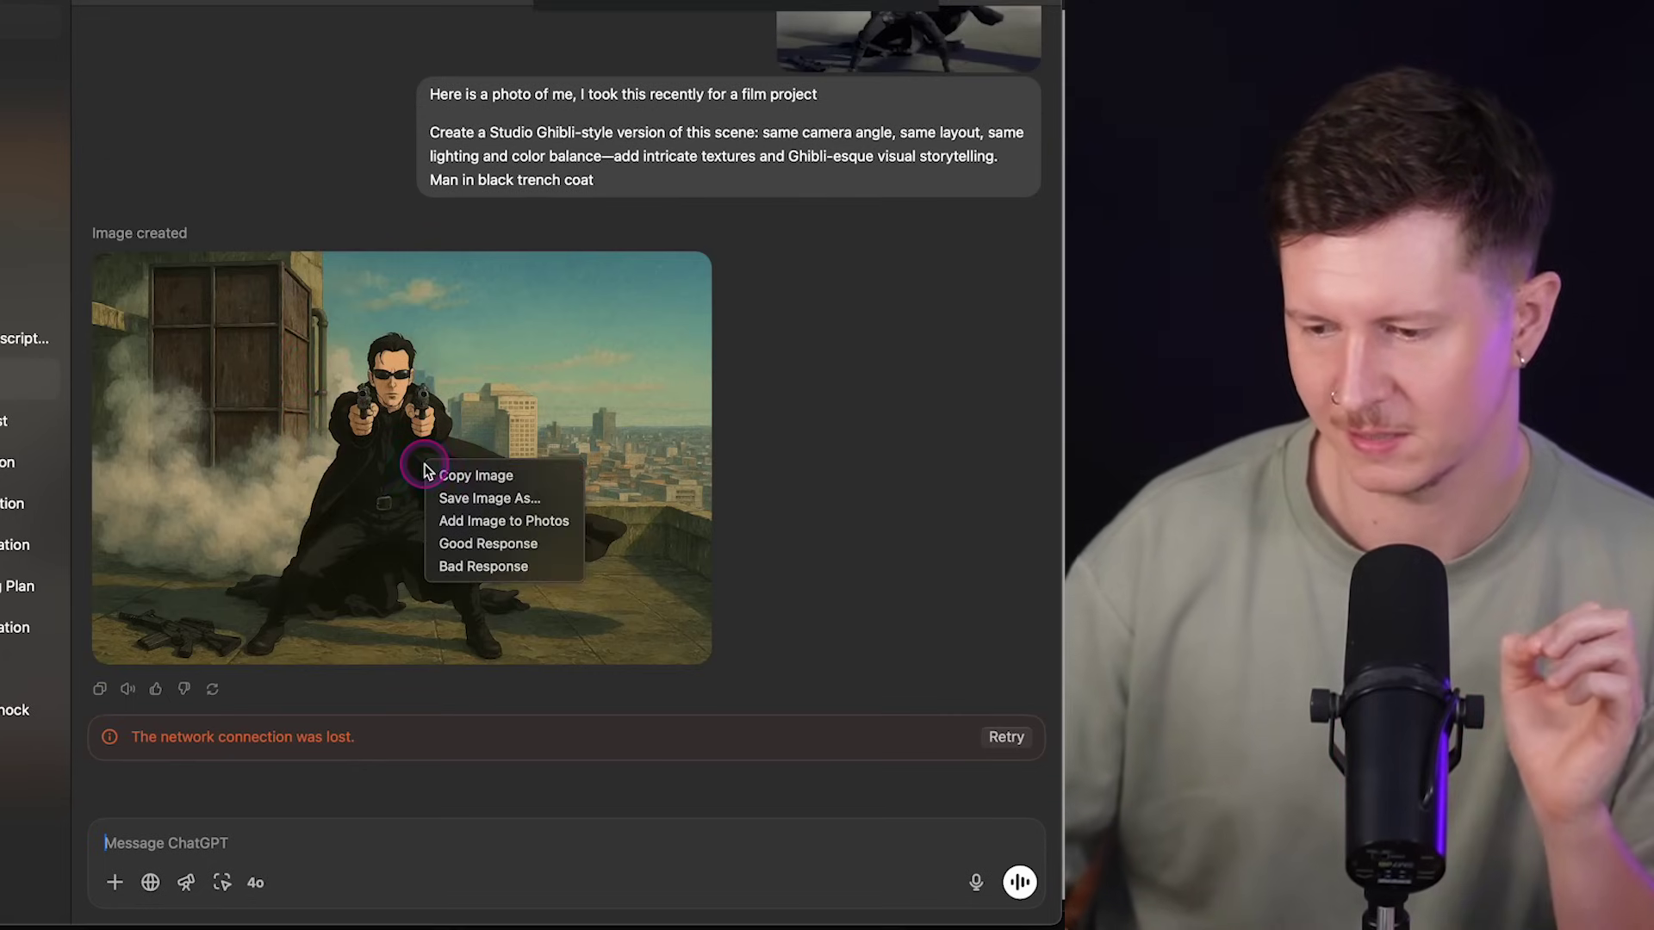
click(521, 500)
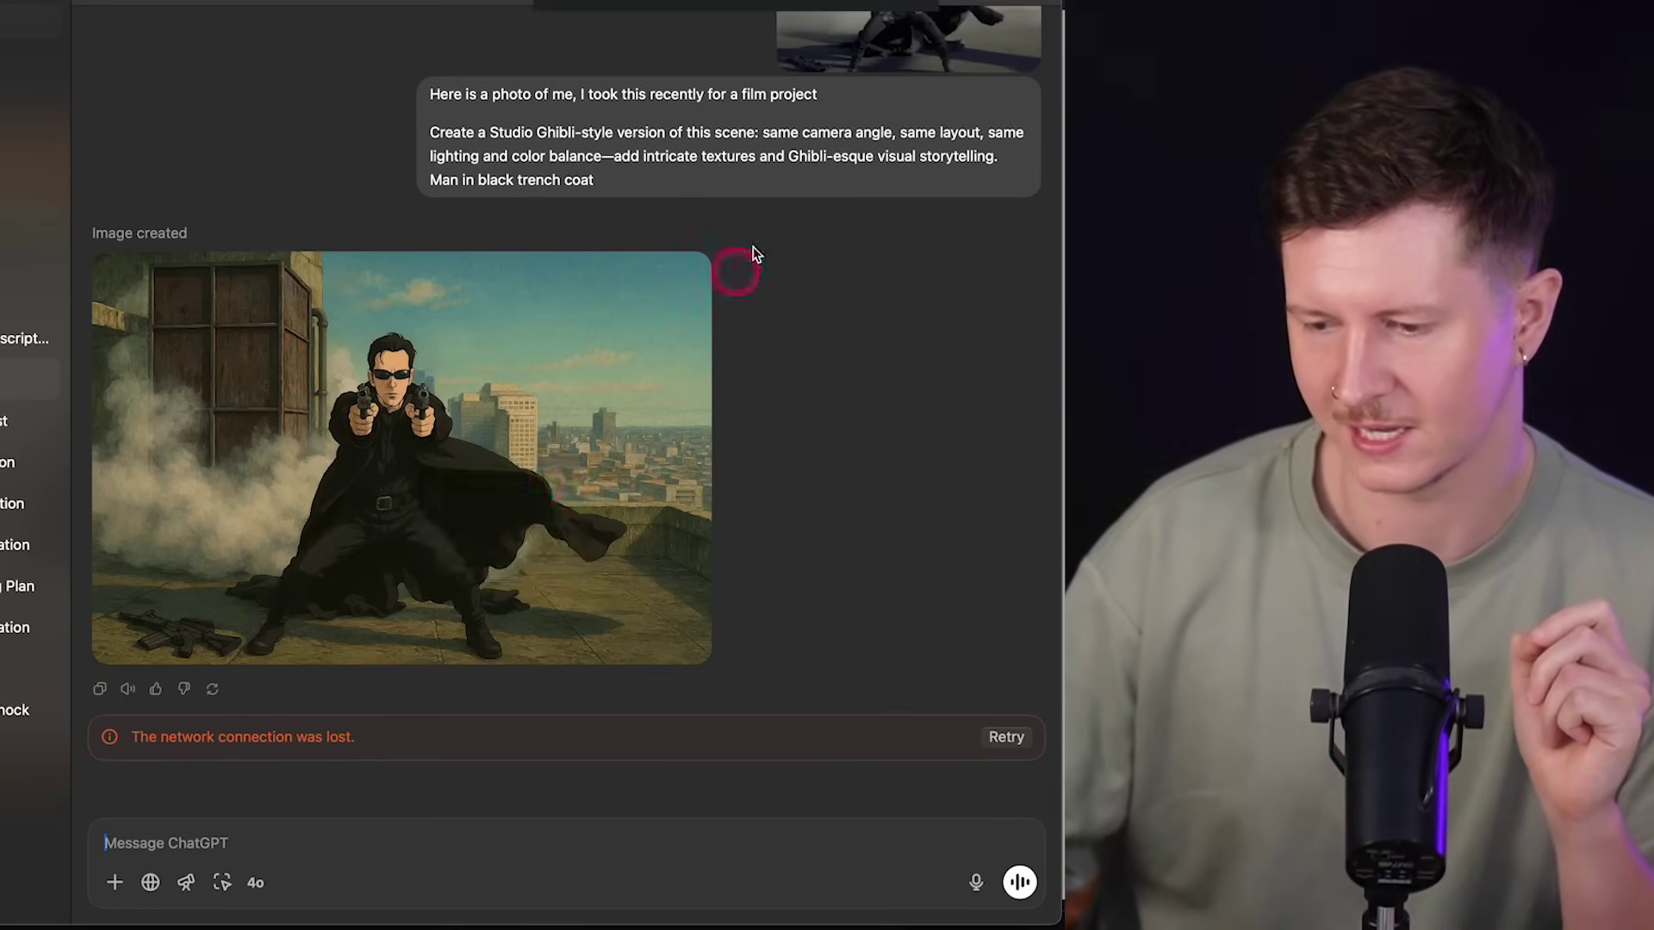
key(Return)
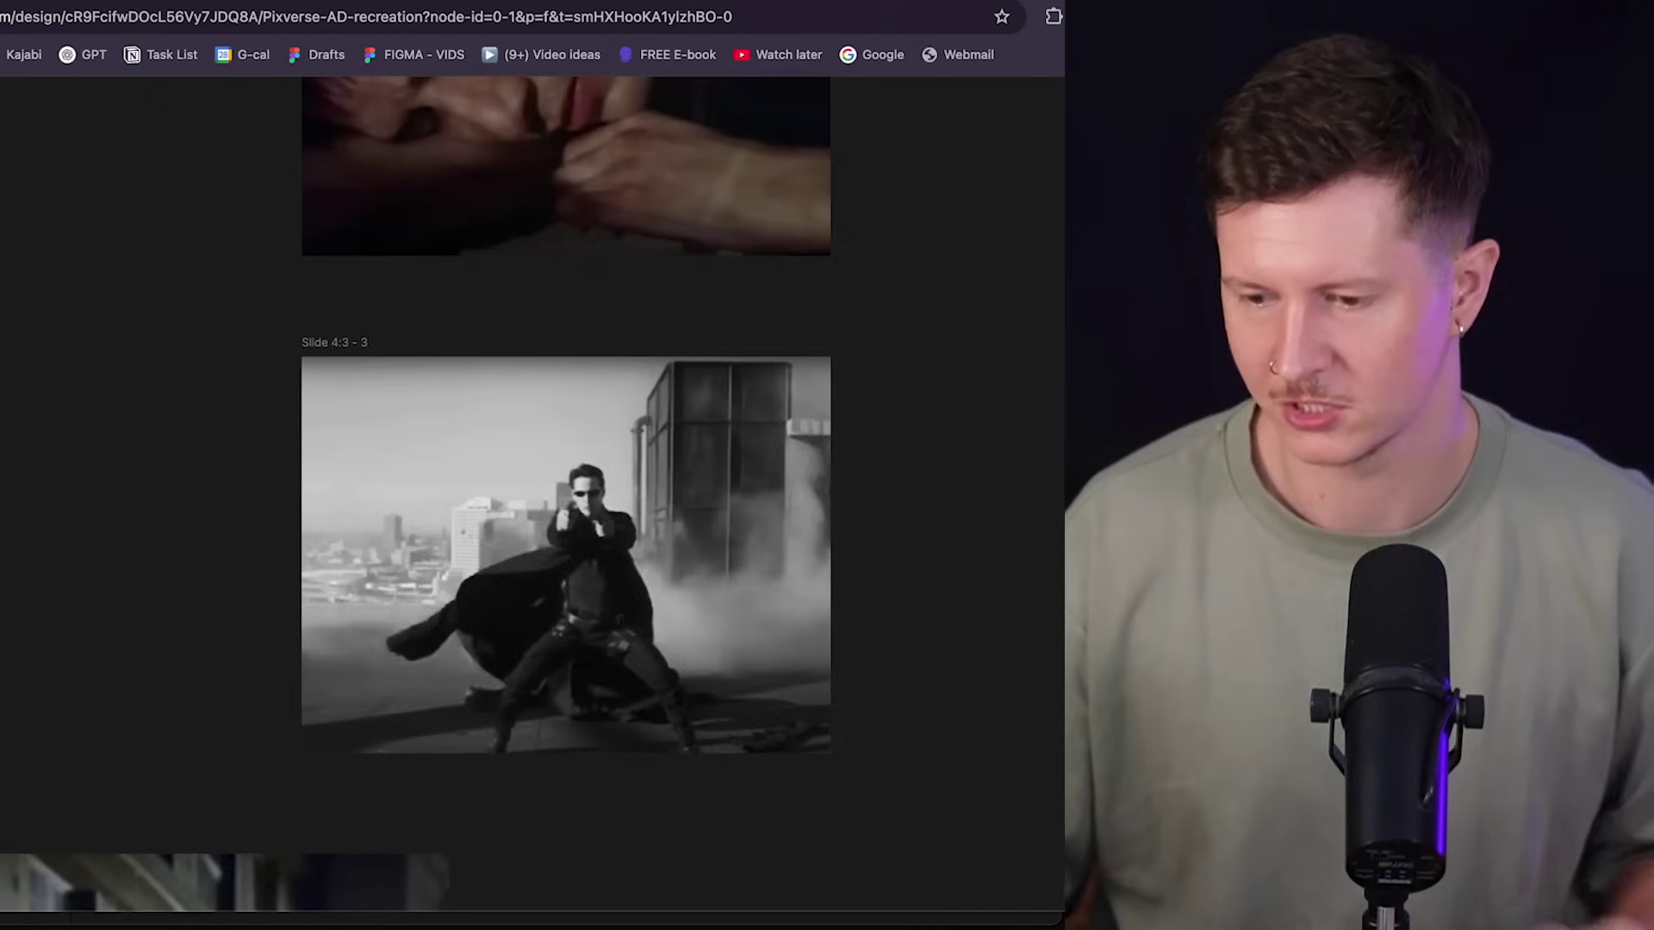
scroll(532, 491, down, 10)
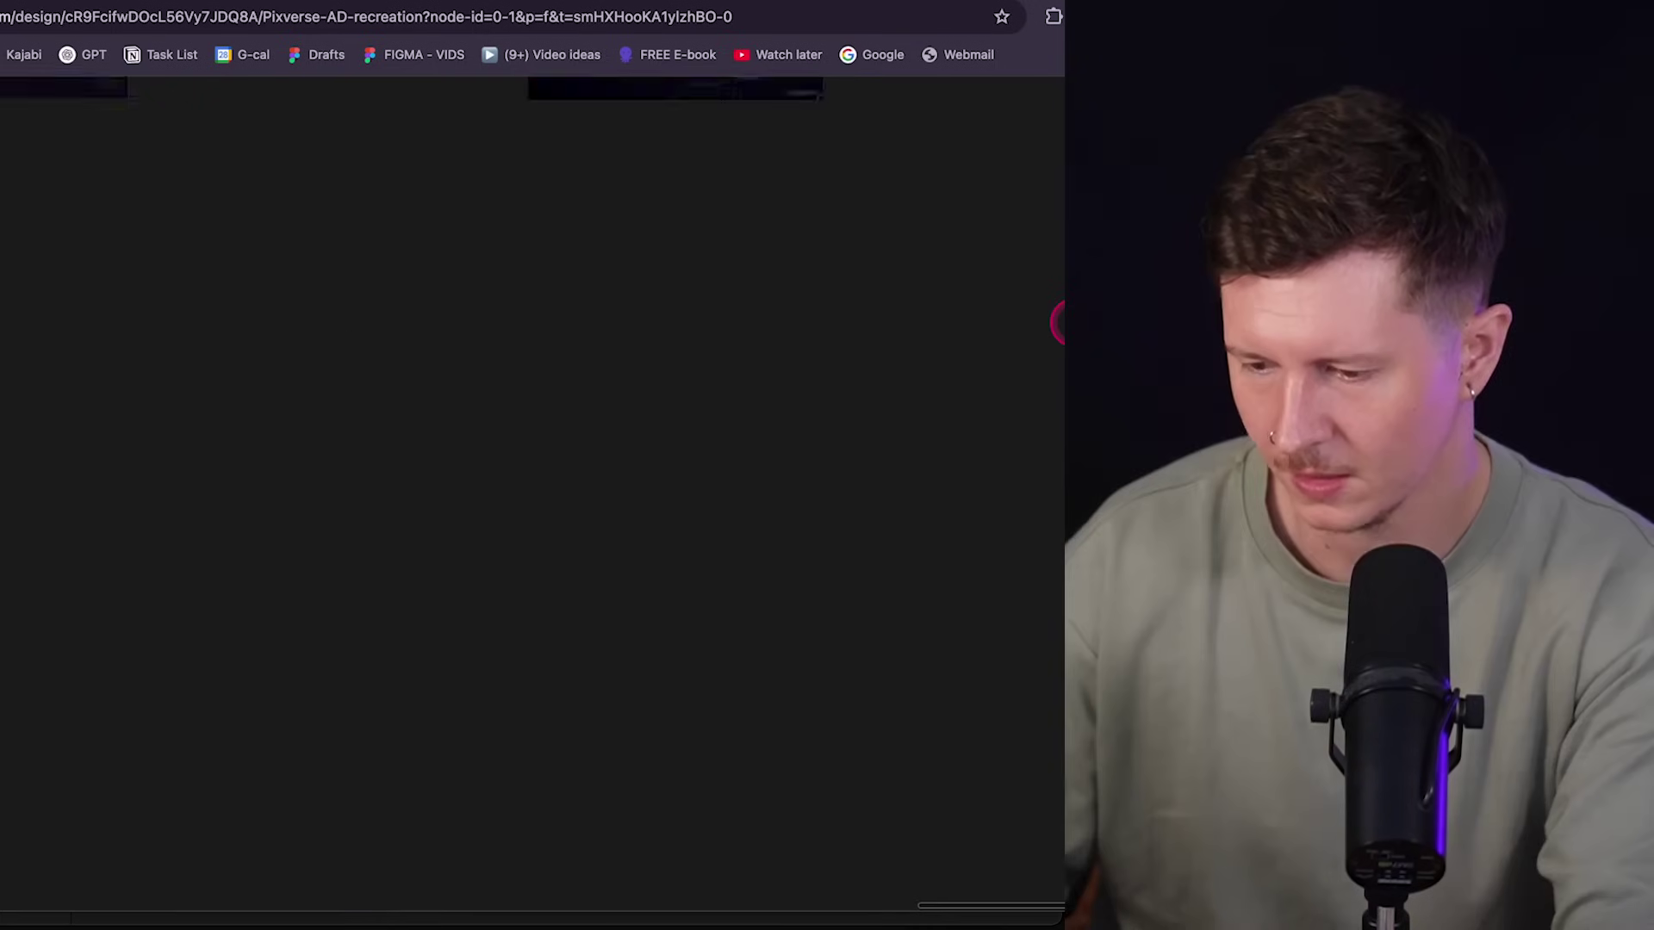
- Scroll the Figma board to review the Titanic, Prompts and Screenshots frames
scroll(1059, 323, up, 10)
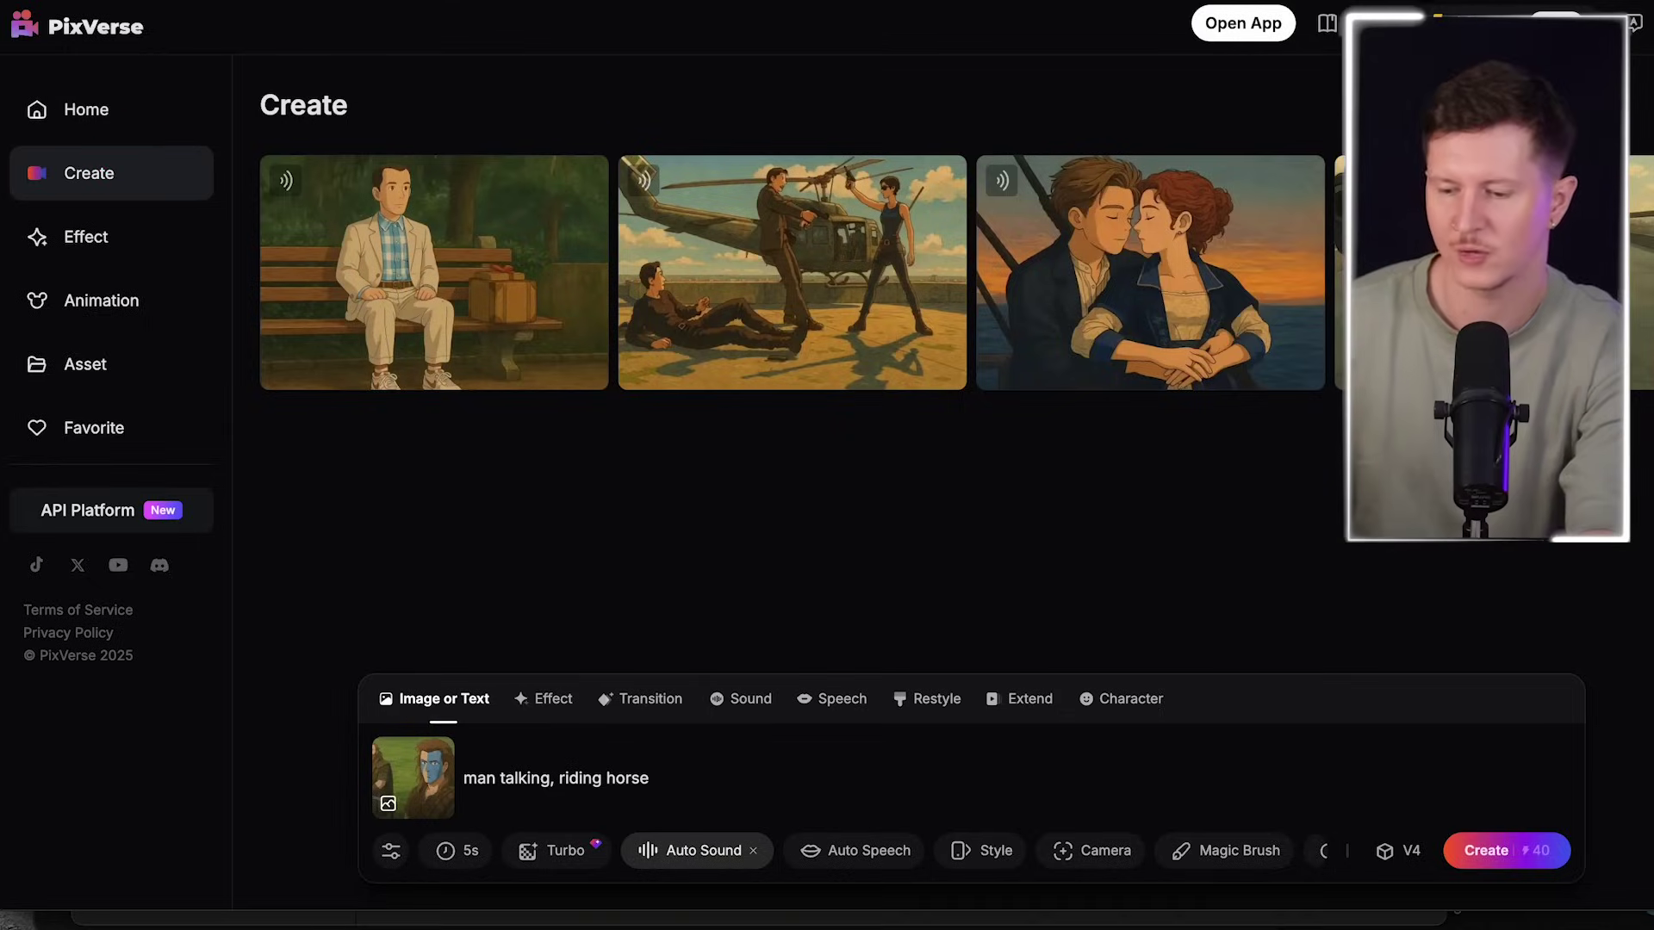
- Remove the horse-rider reference image and browse to the Pixverse AD Recreation folder
click(448, 744)
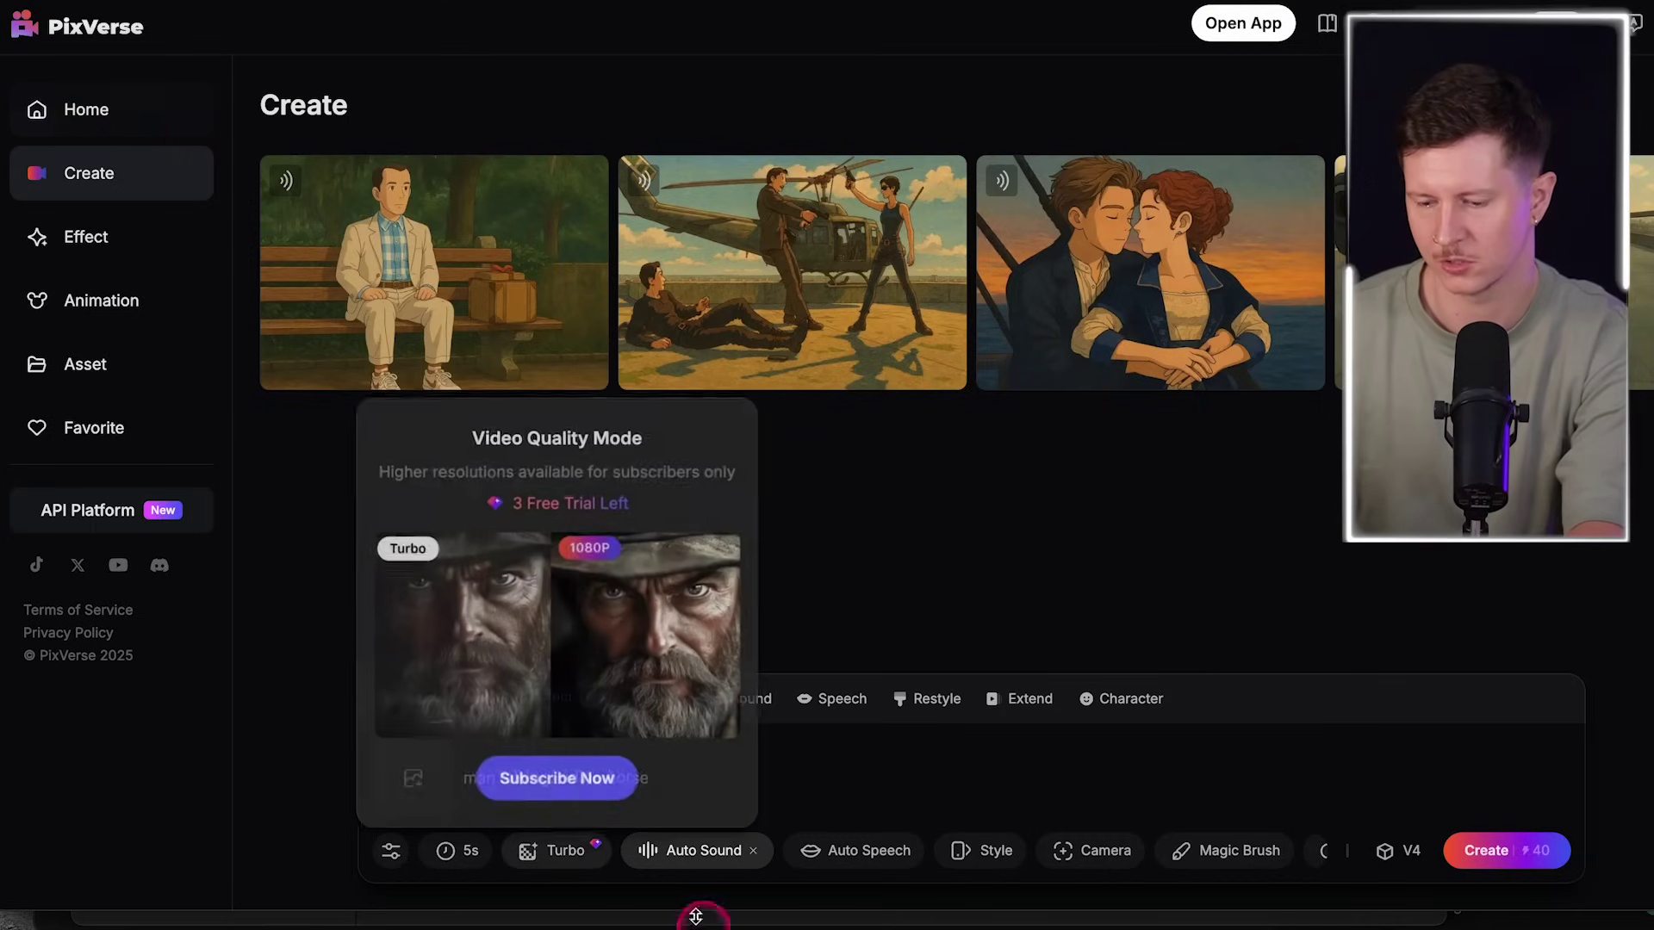
click(280, 724)
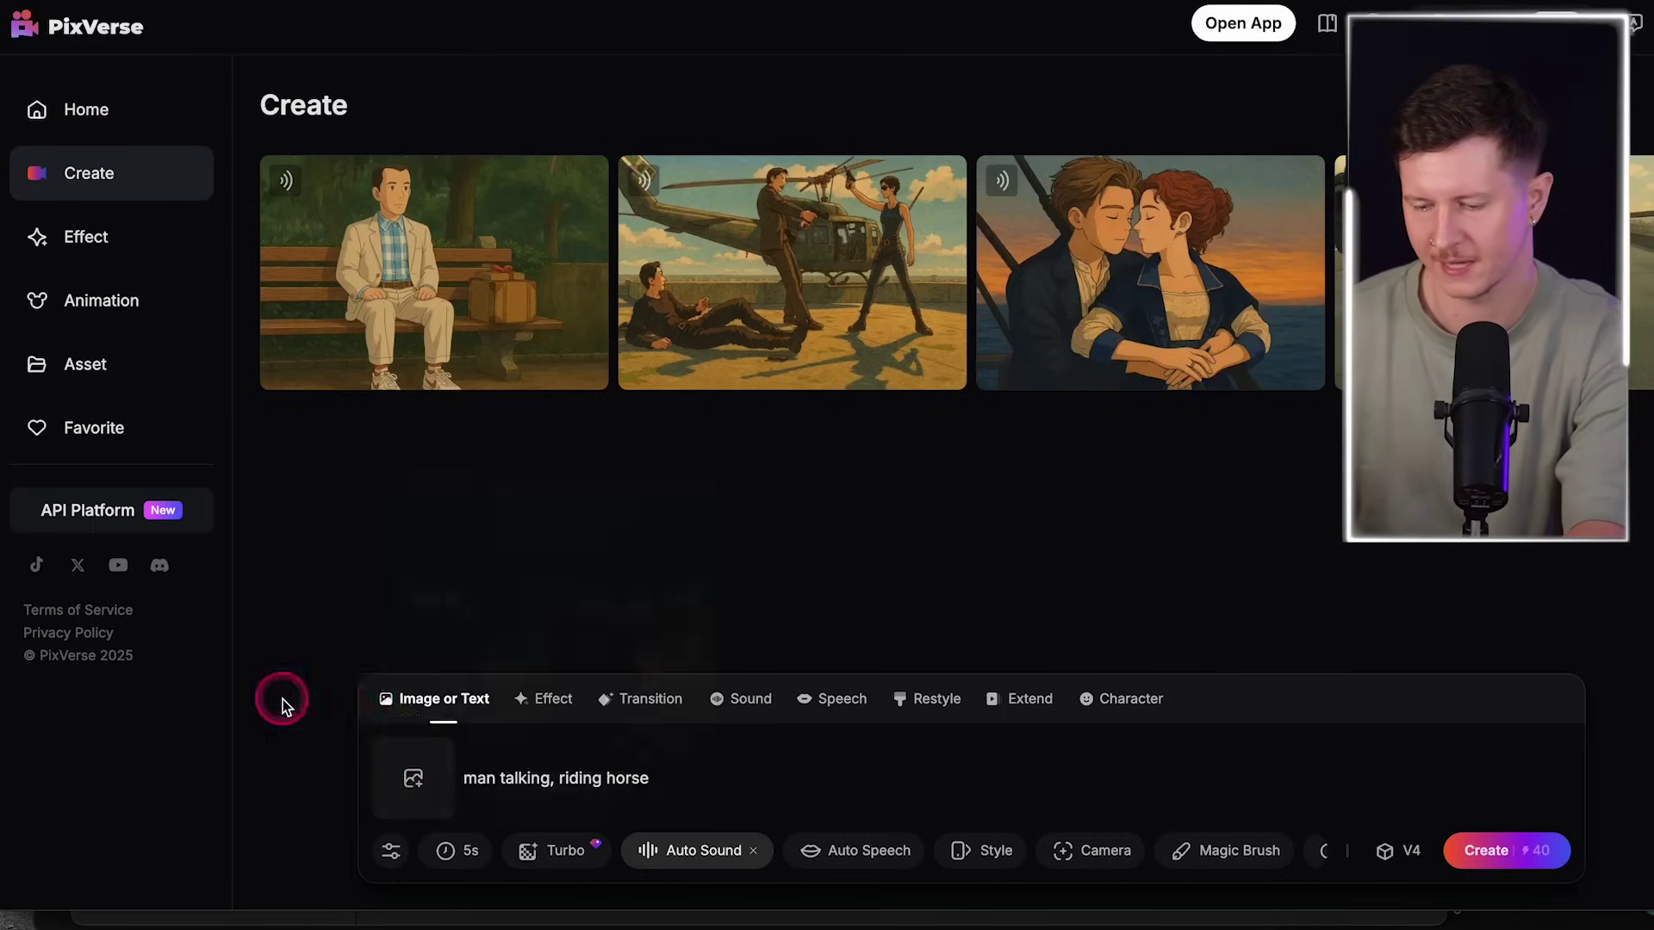
click(414, 800)
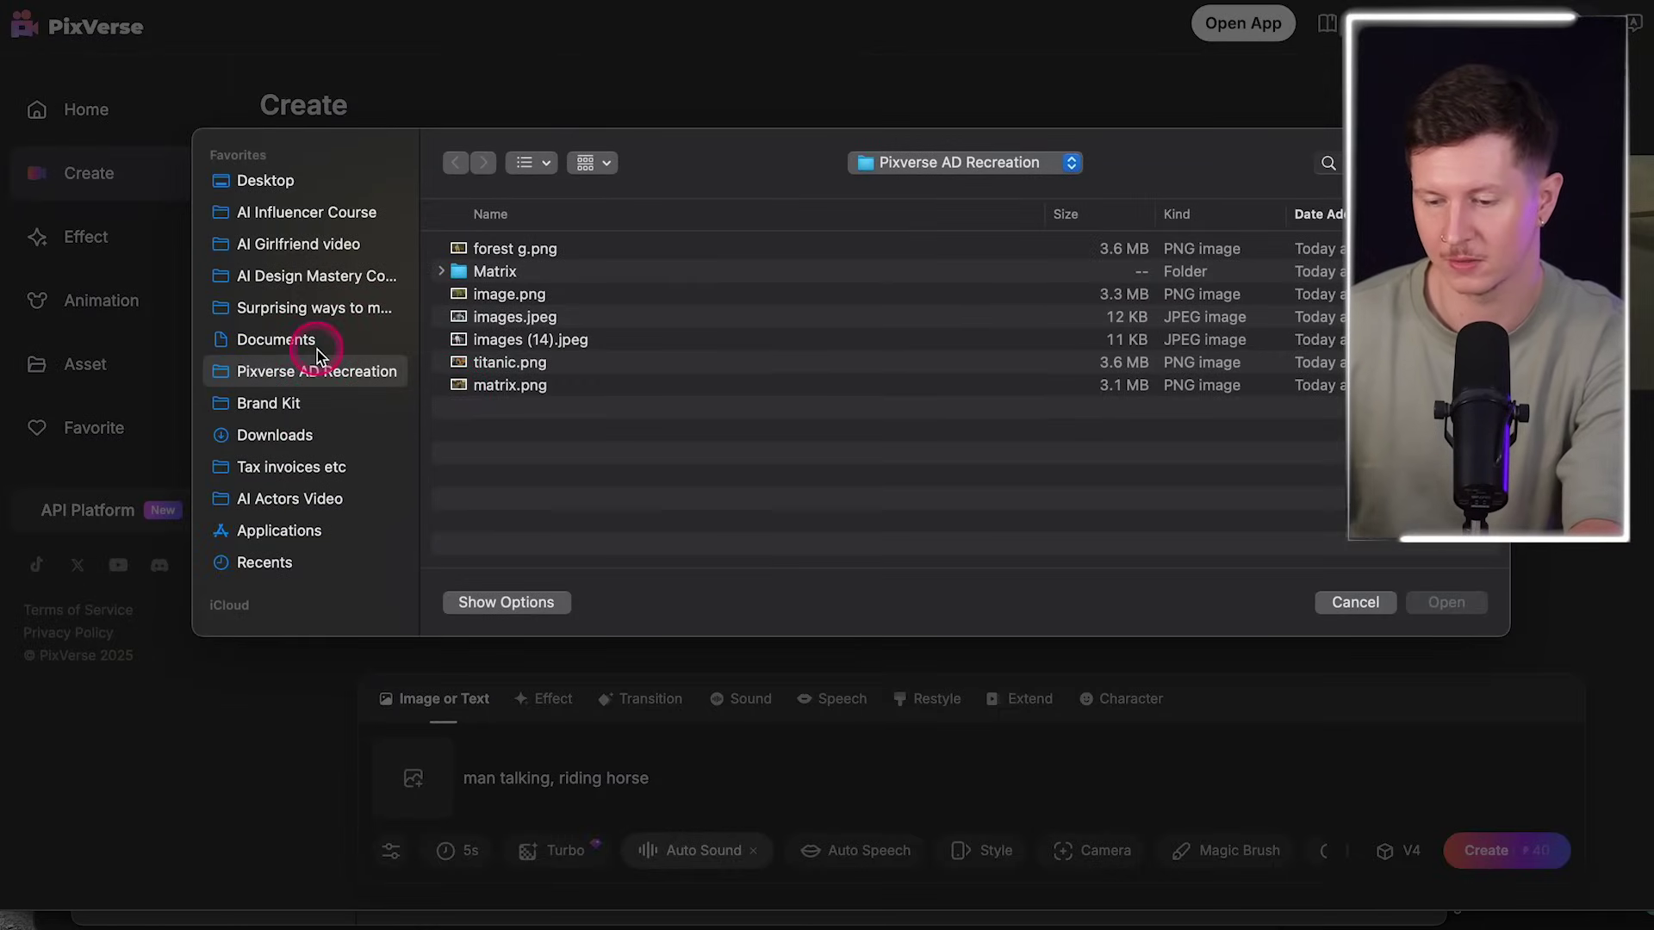
click(297, 435)
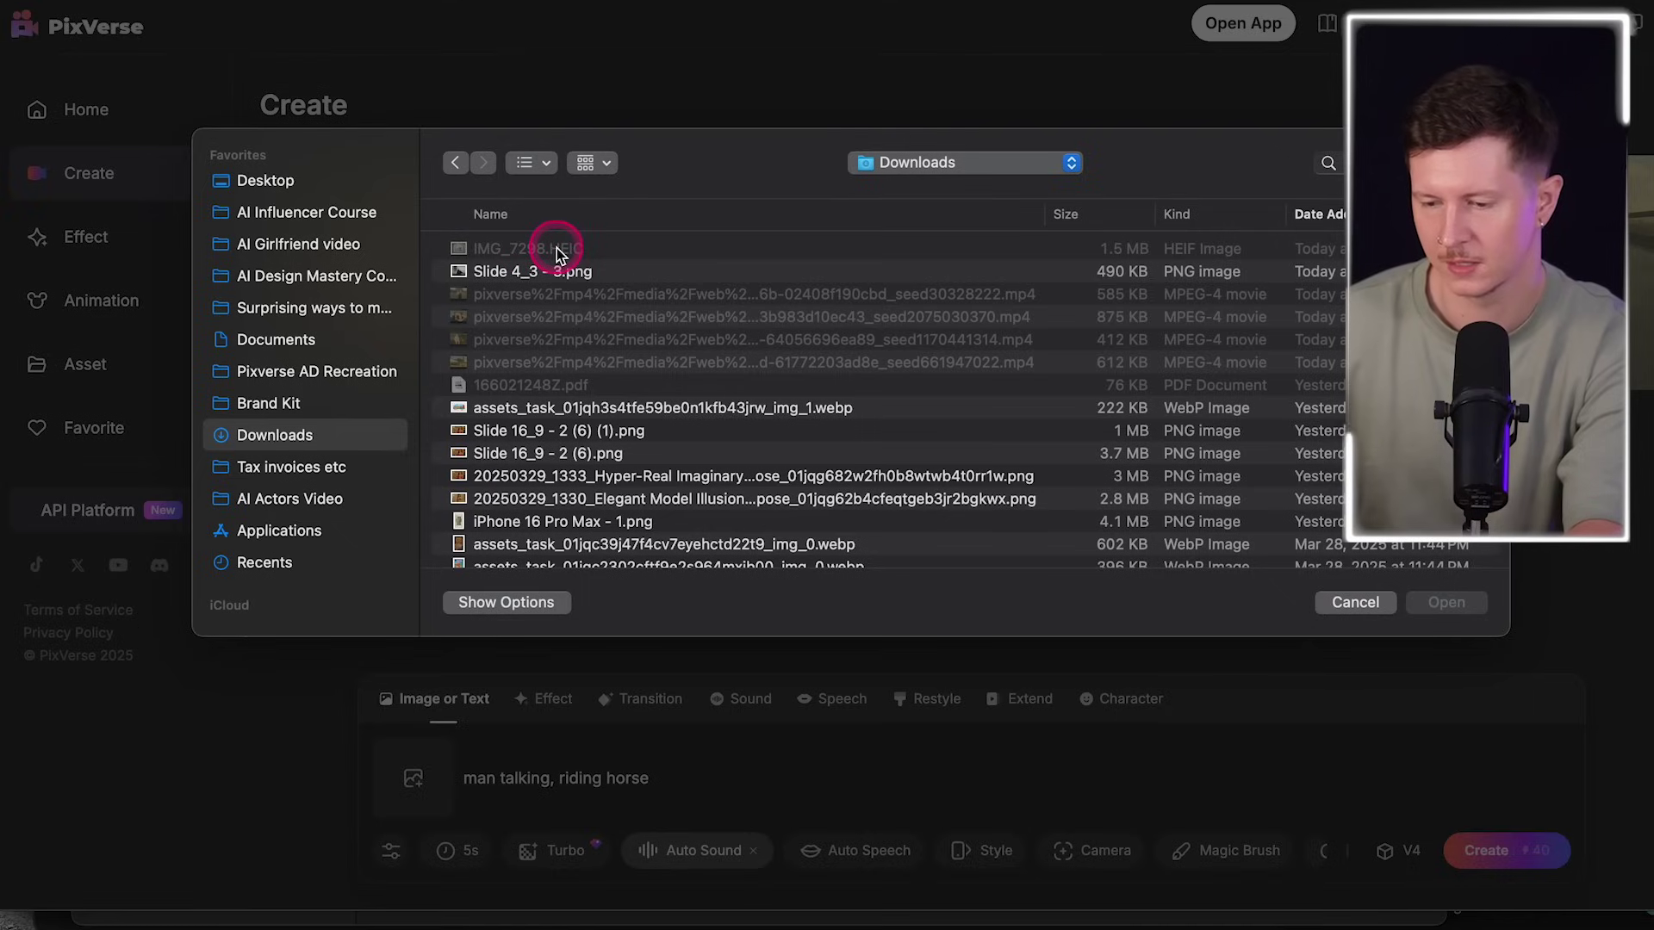
click(325, 371)
- Upload image232.png as the new reference and delete the 'man talking, riding horse' prompt
click(1319, 215)
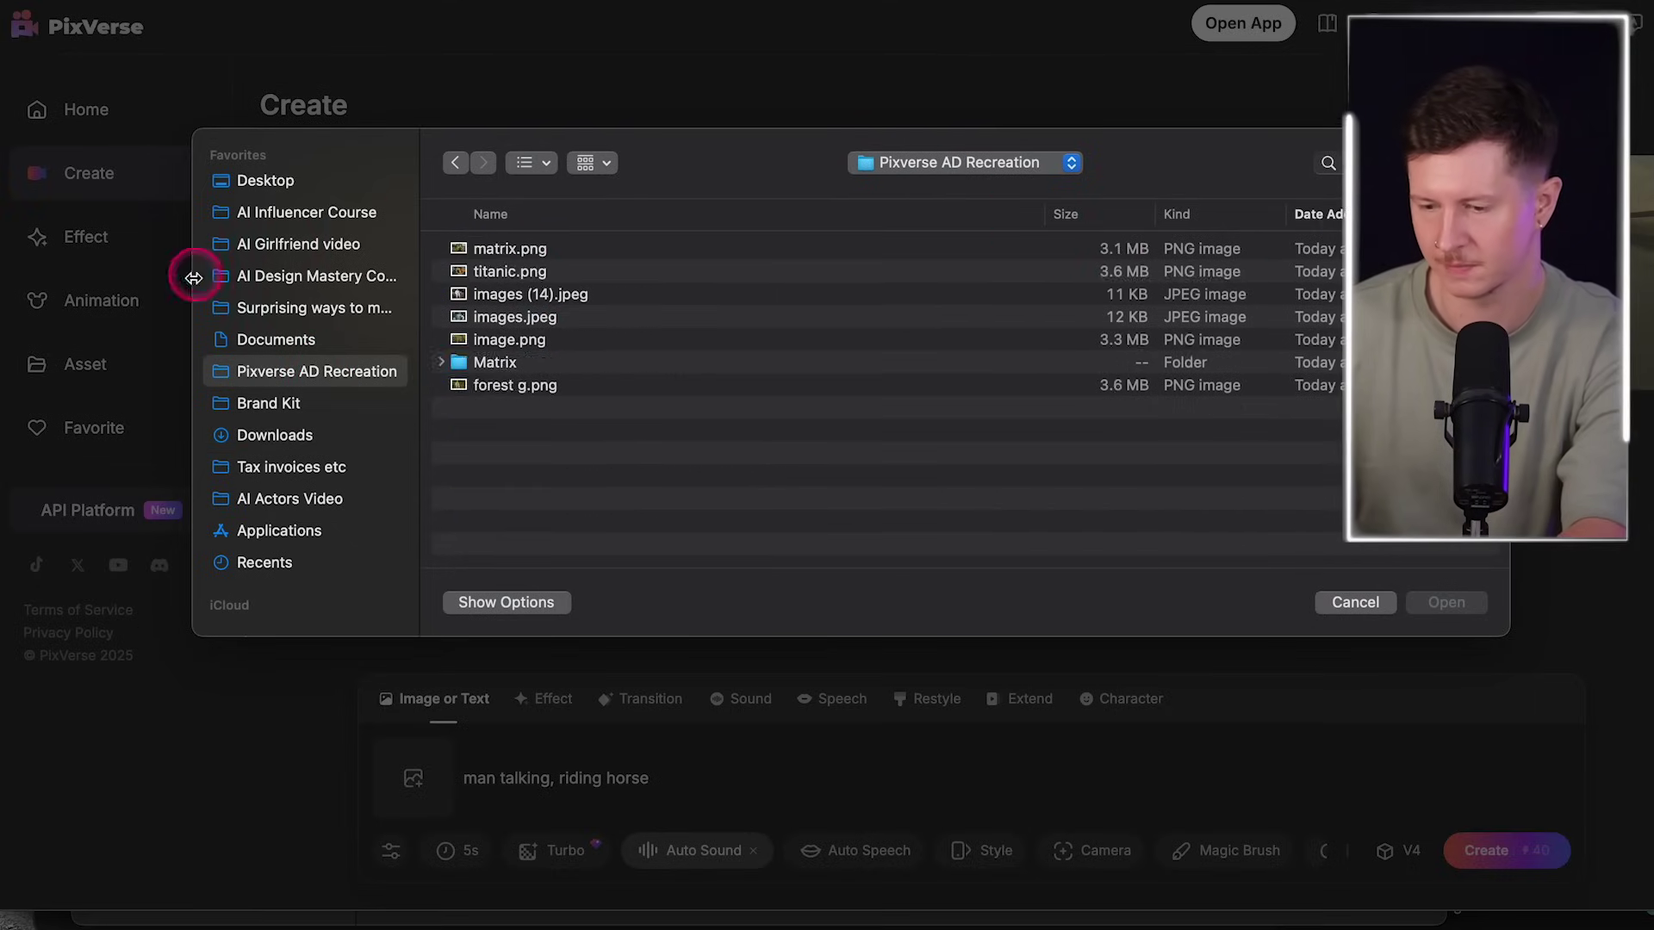
key(super+Tab)
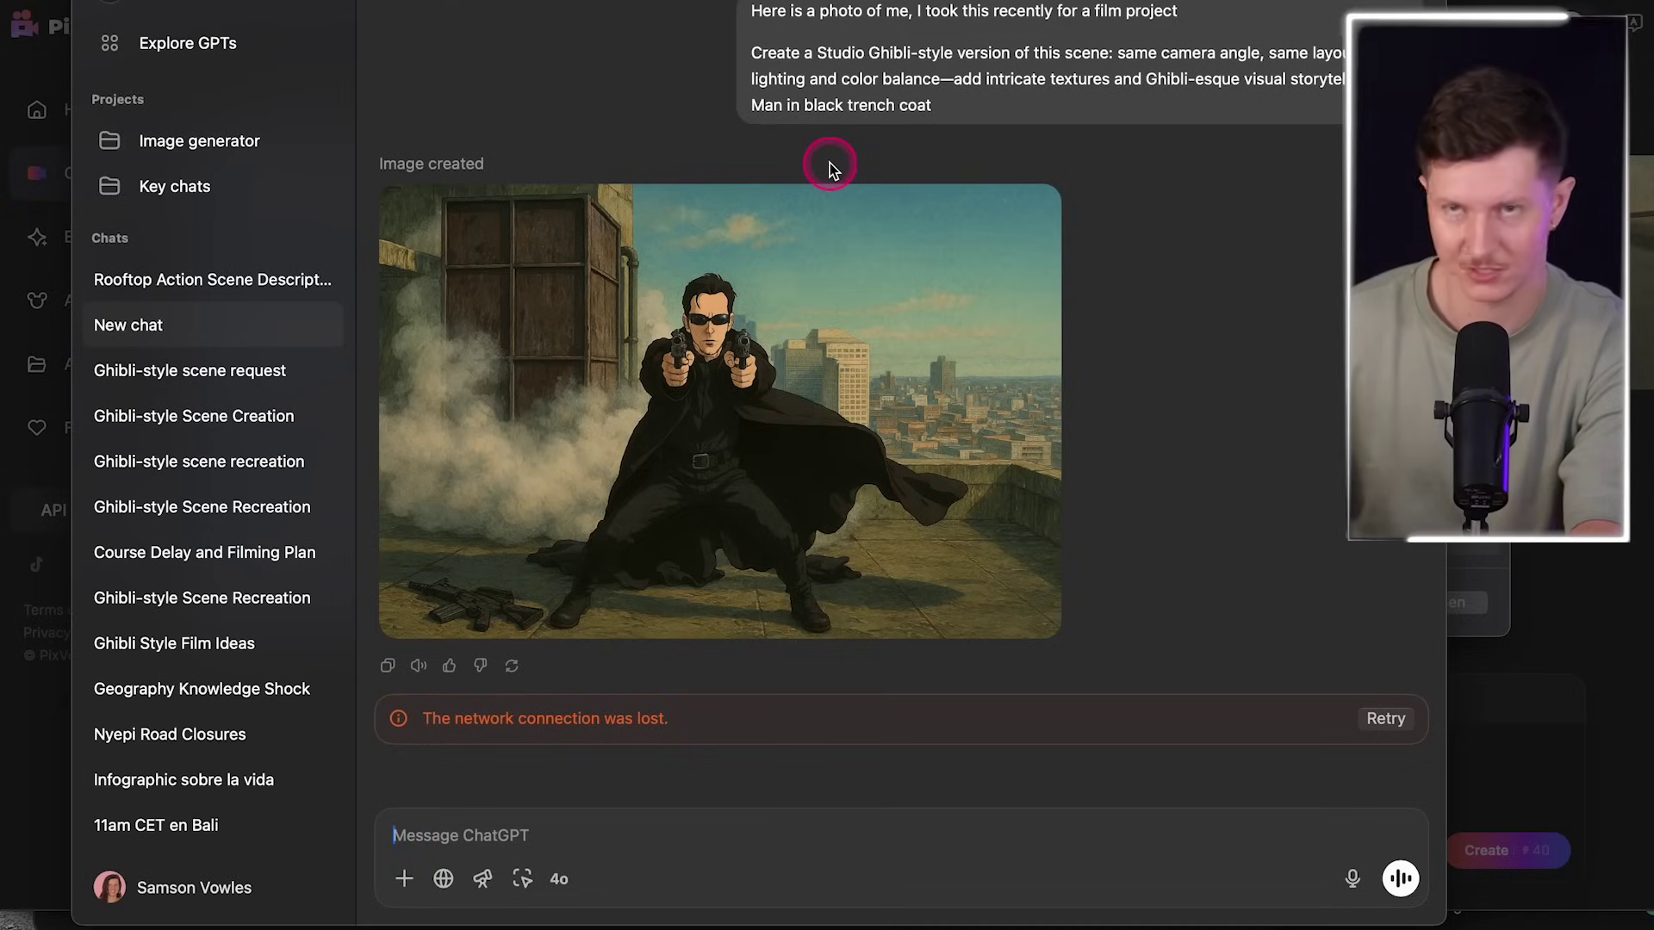
key(super+Tab)
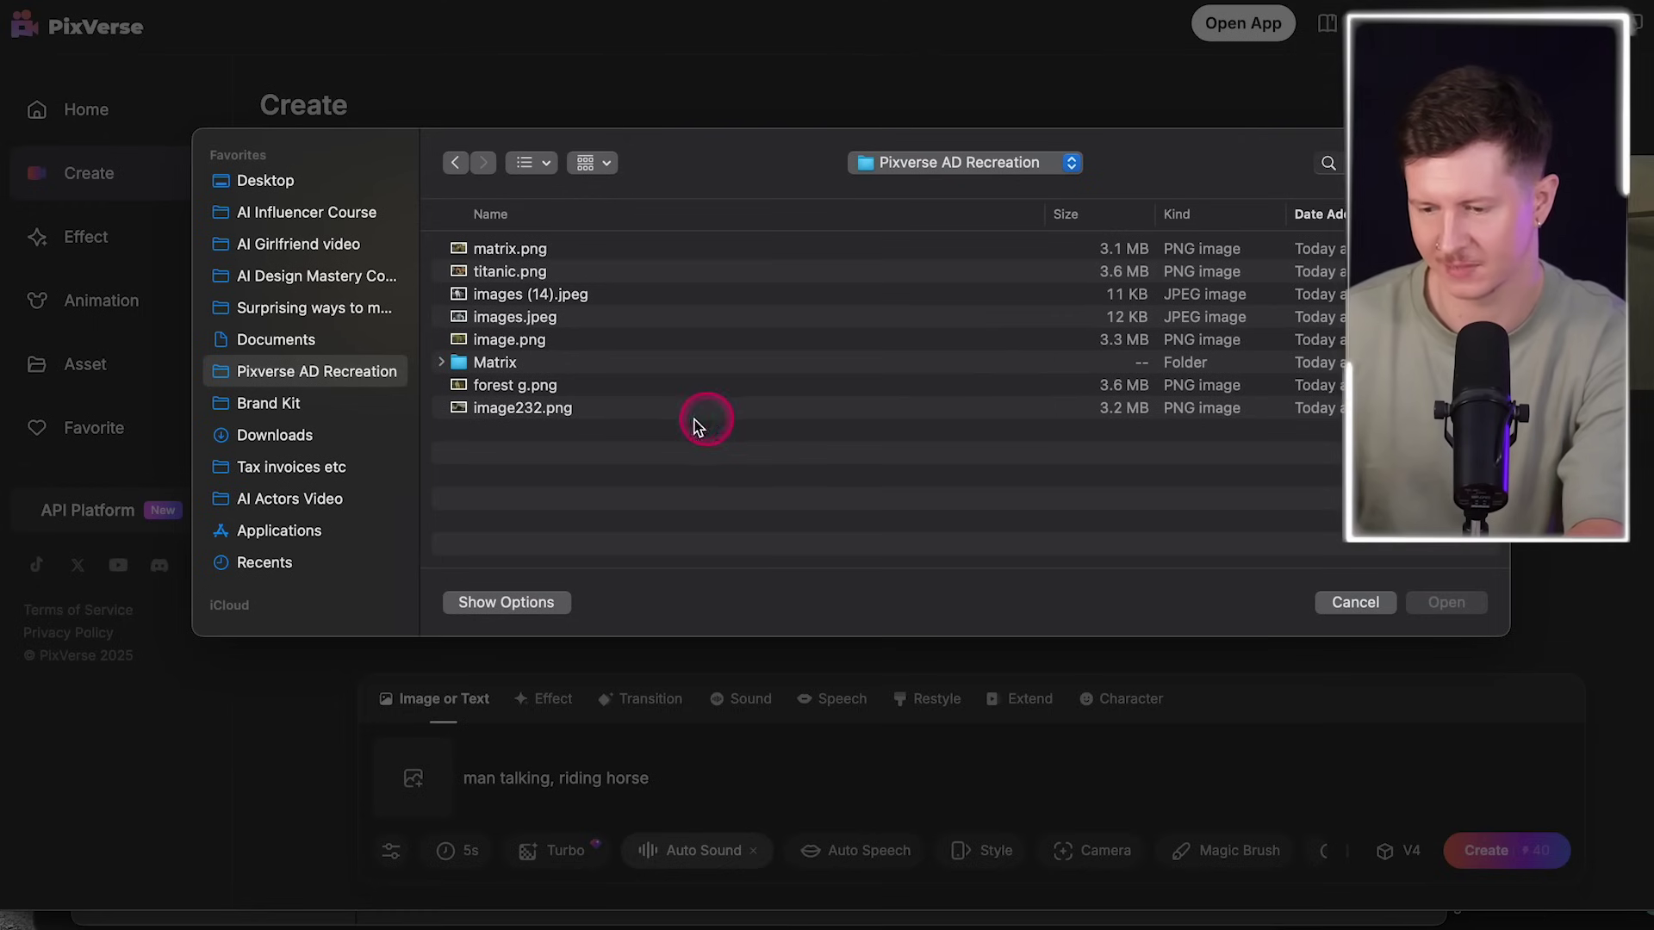
double_click(517, 408)
triple_click(613, 784)
key(BackSpace)
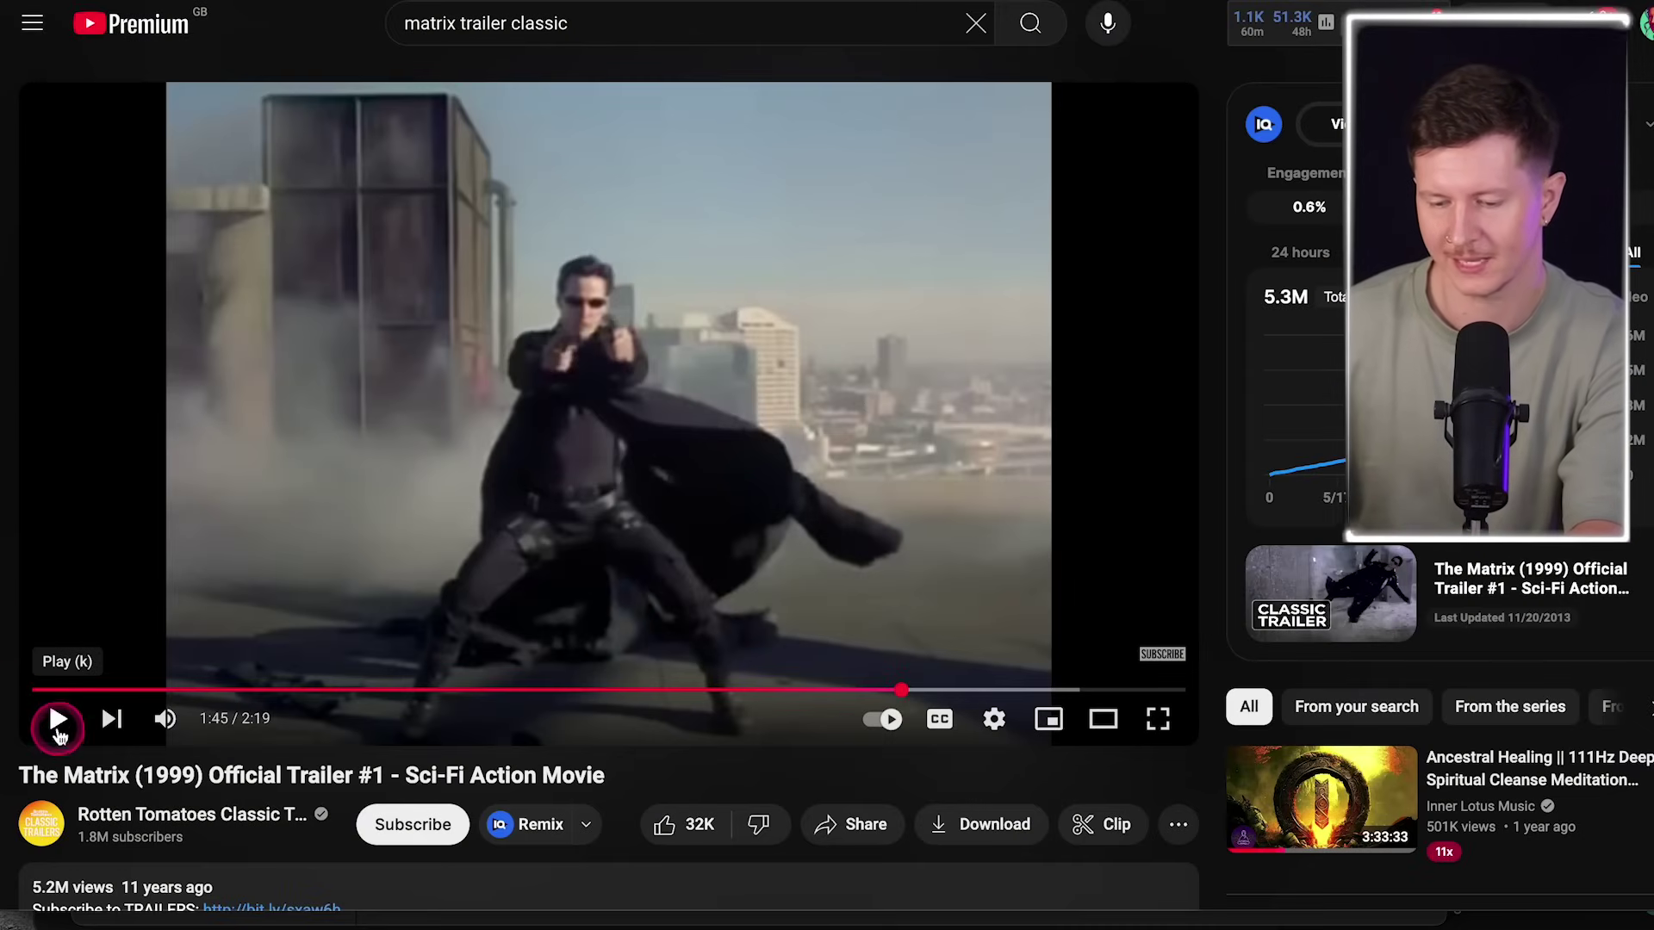
click(54, 720)
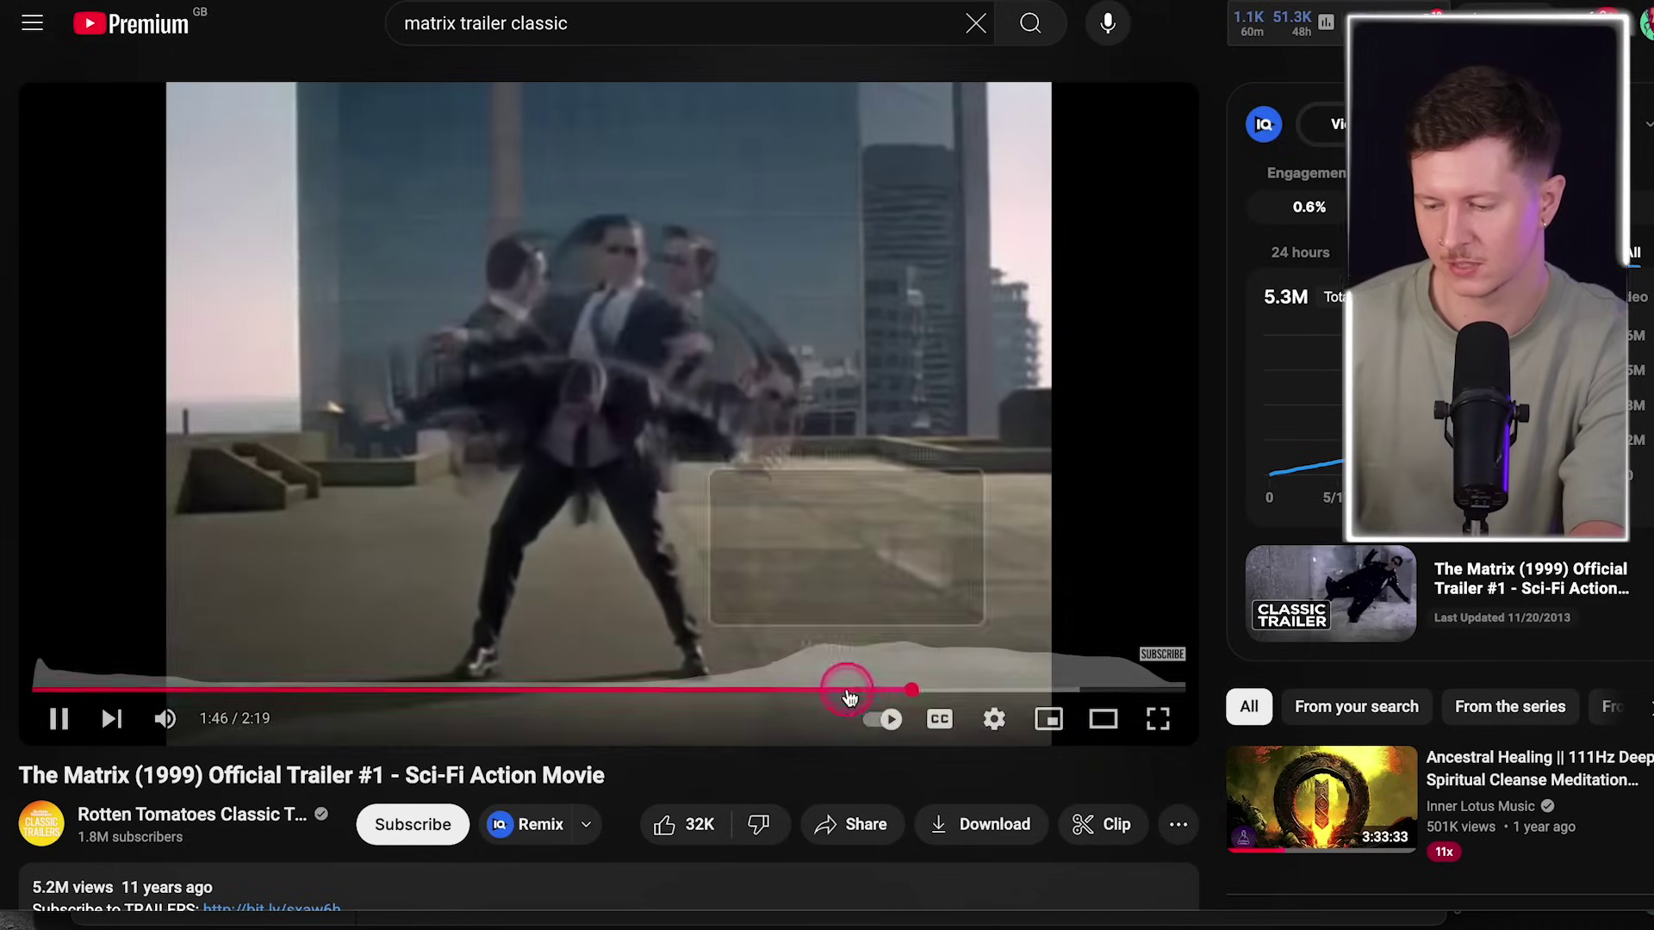
drag(842, 686, 885, 694)
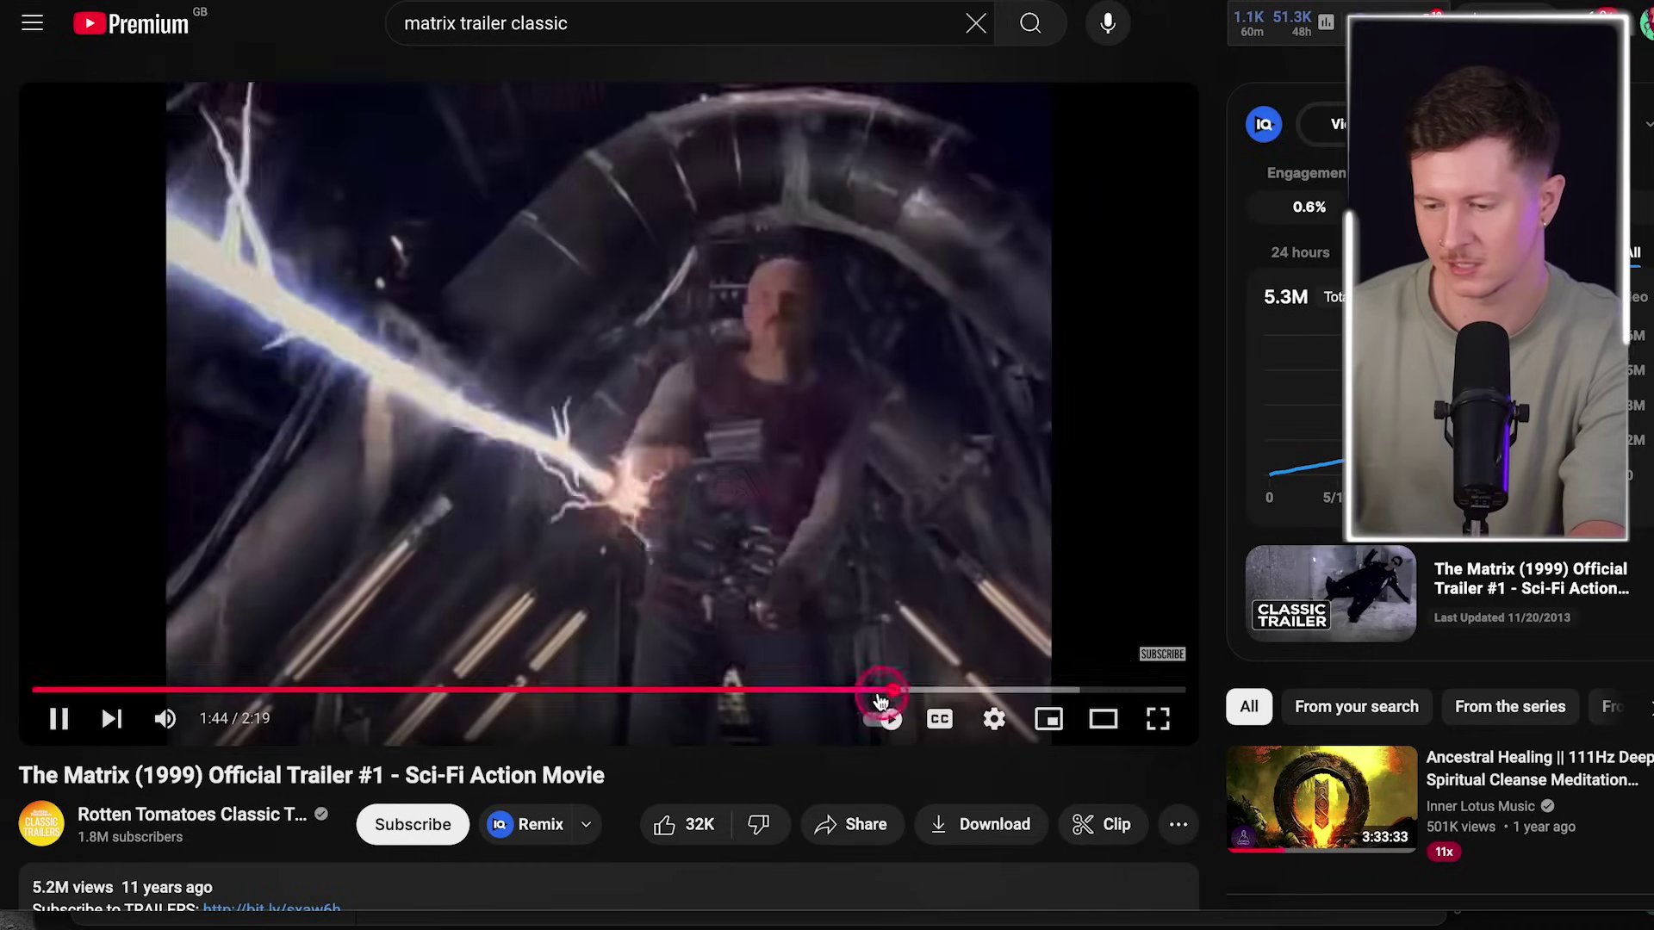
click(58, 719)
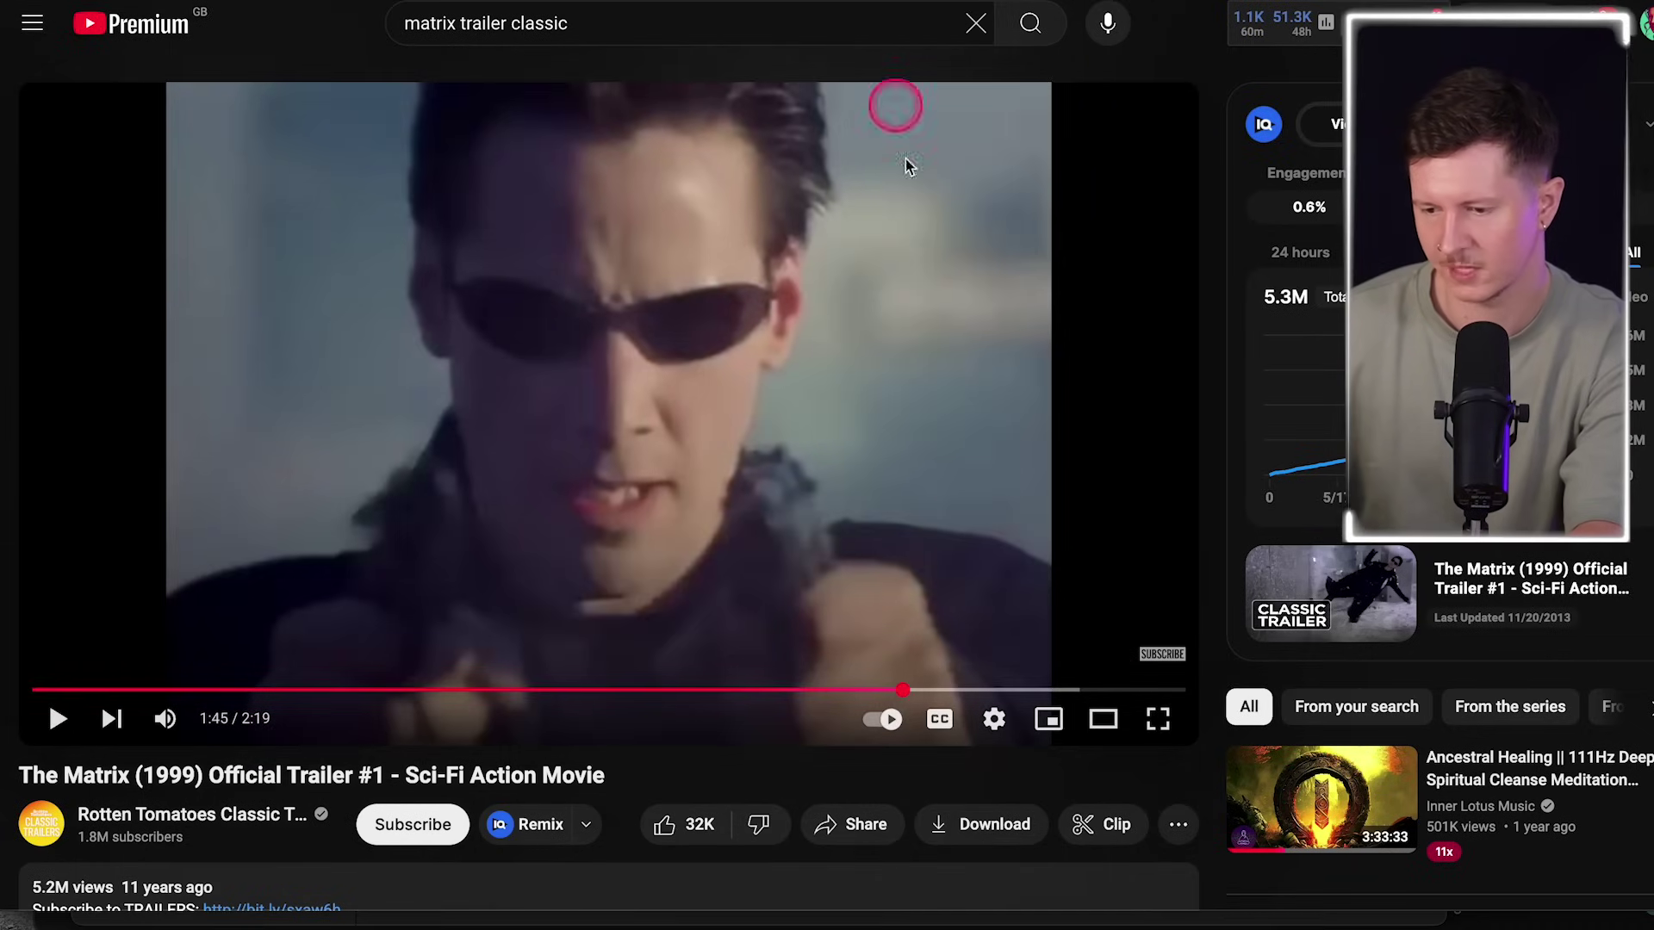
drag(948, 690, 877, 690)
click(57, 719)
click(867, 690)
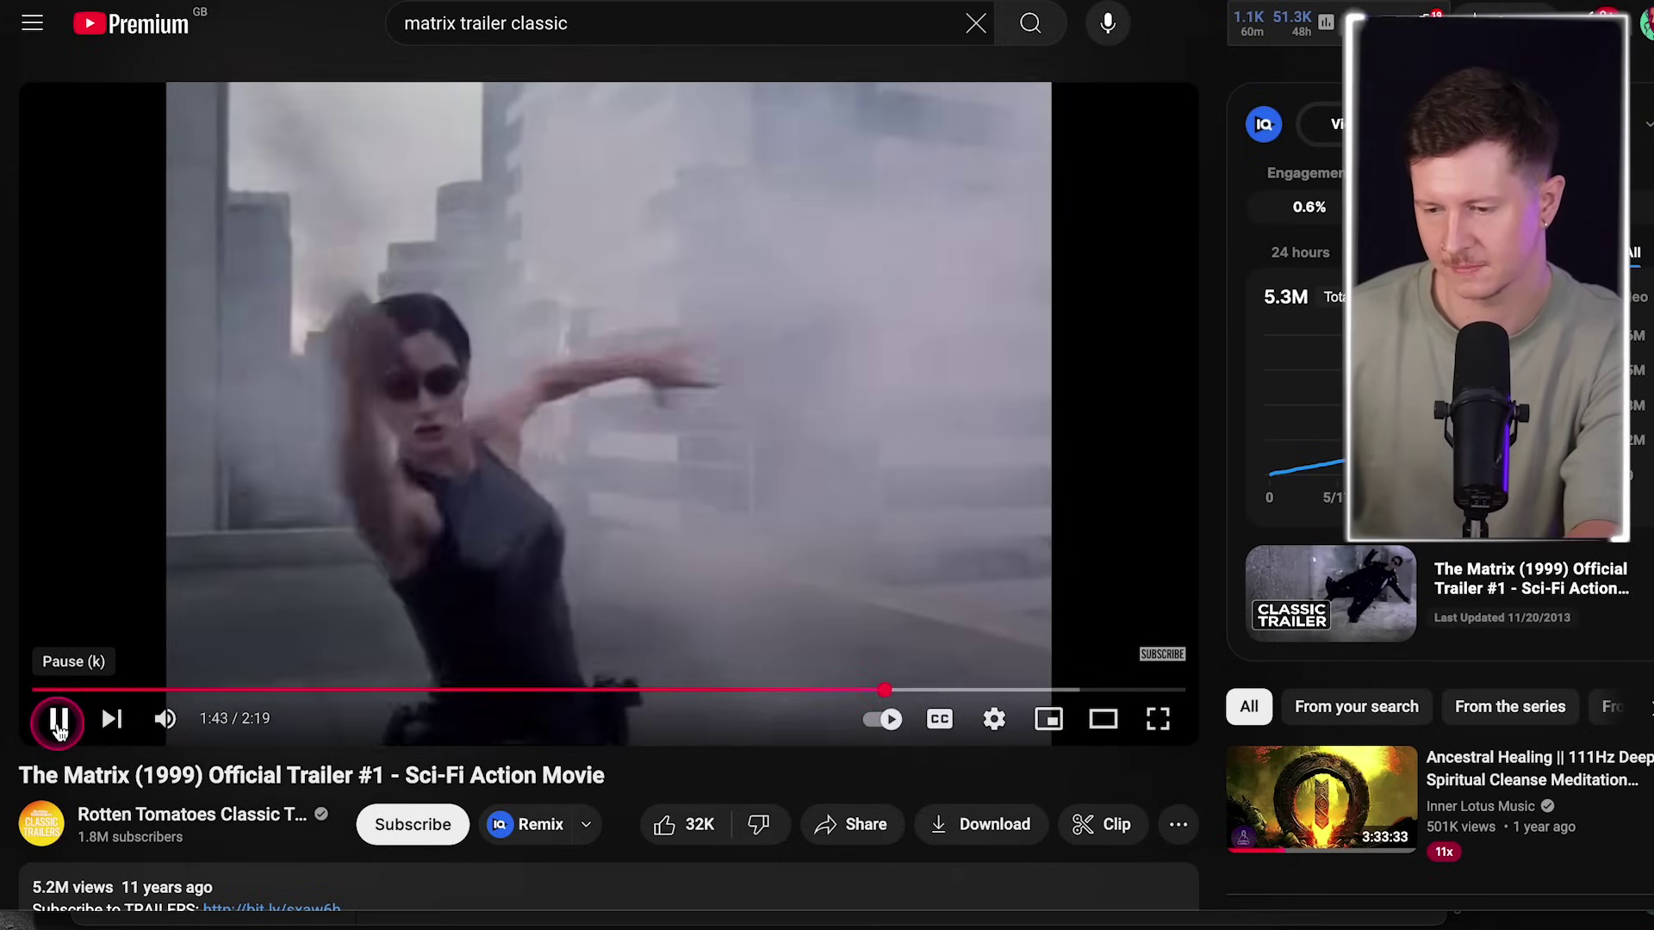
click(389, 401)
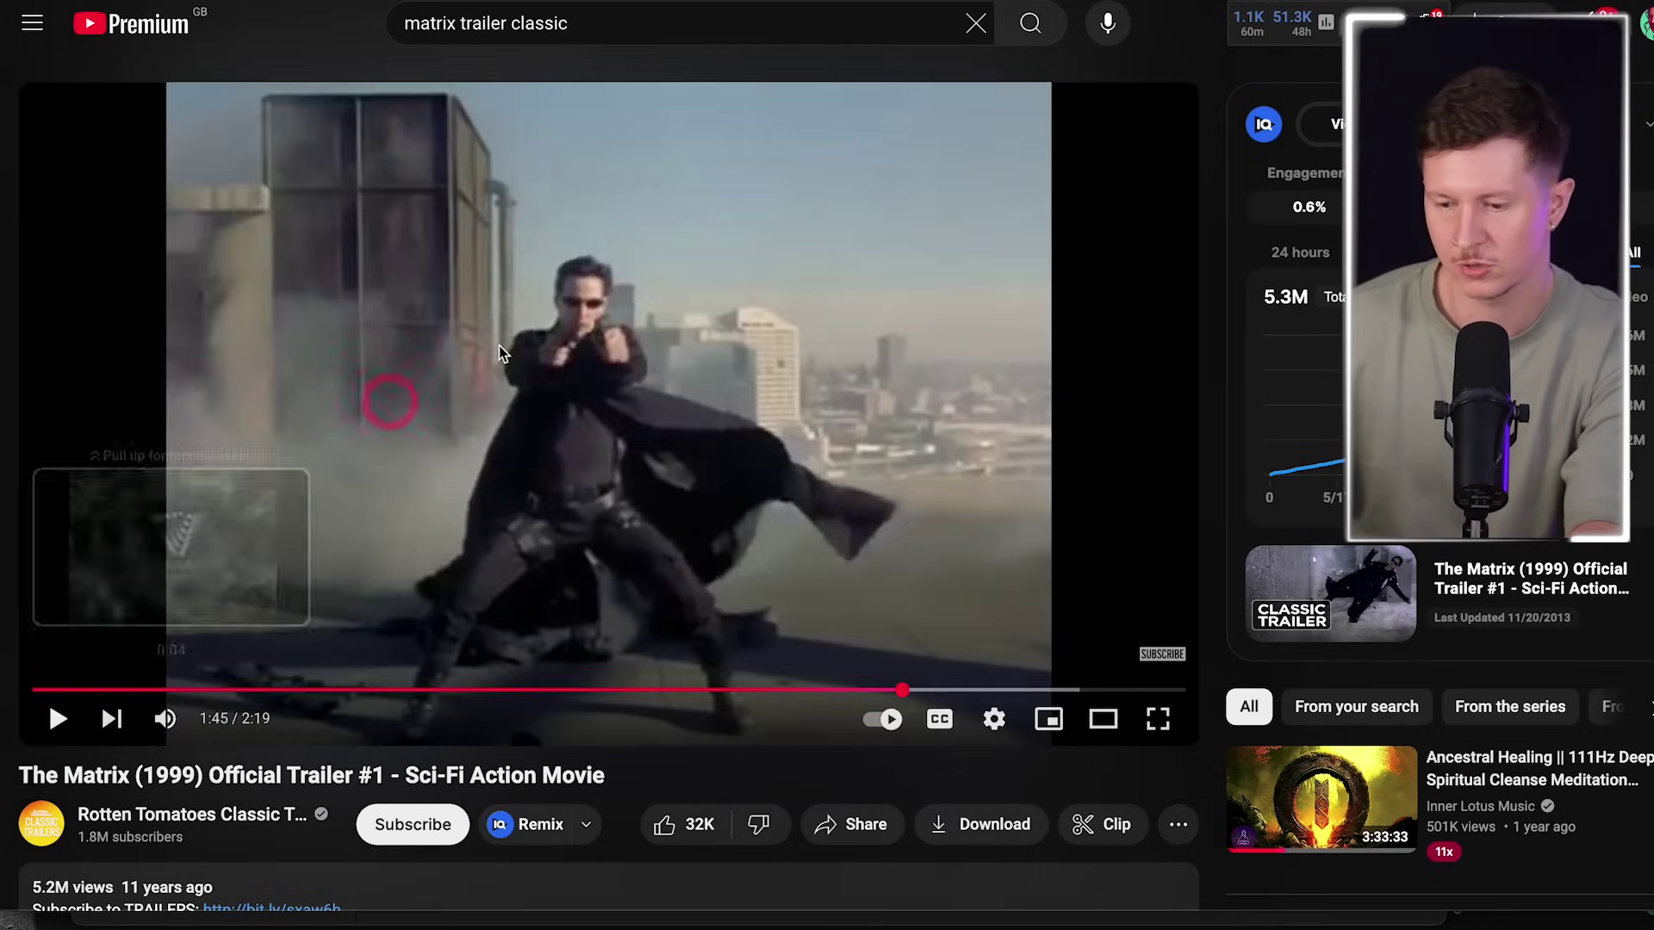
click(679, 297)
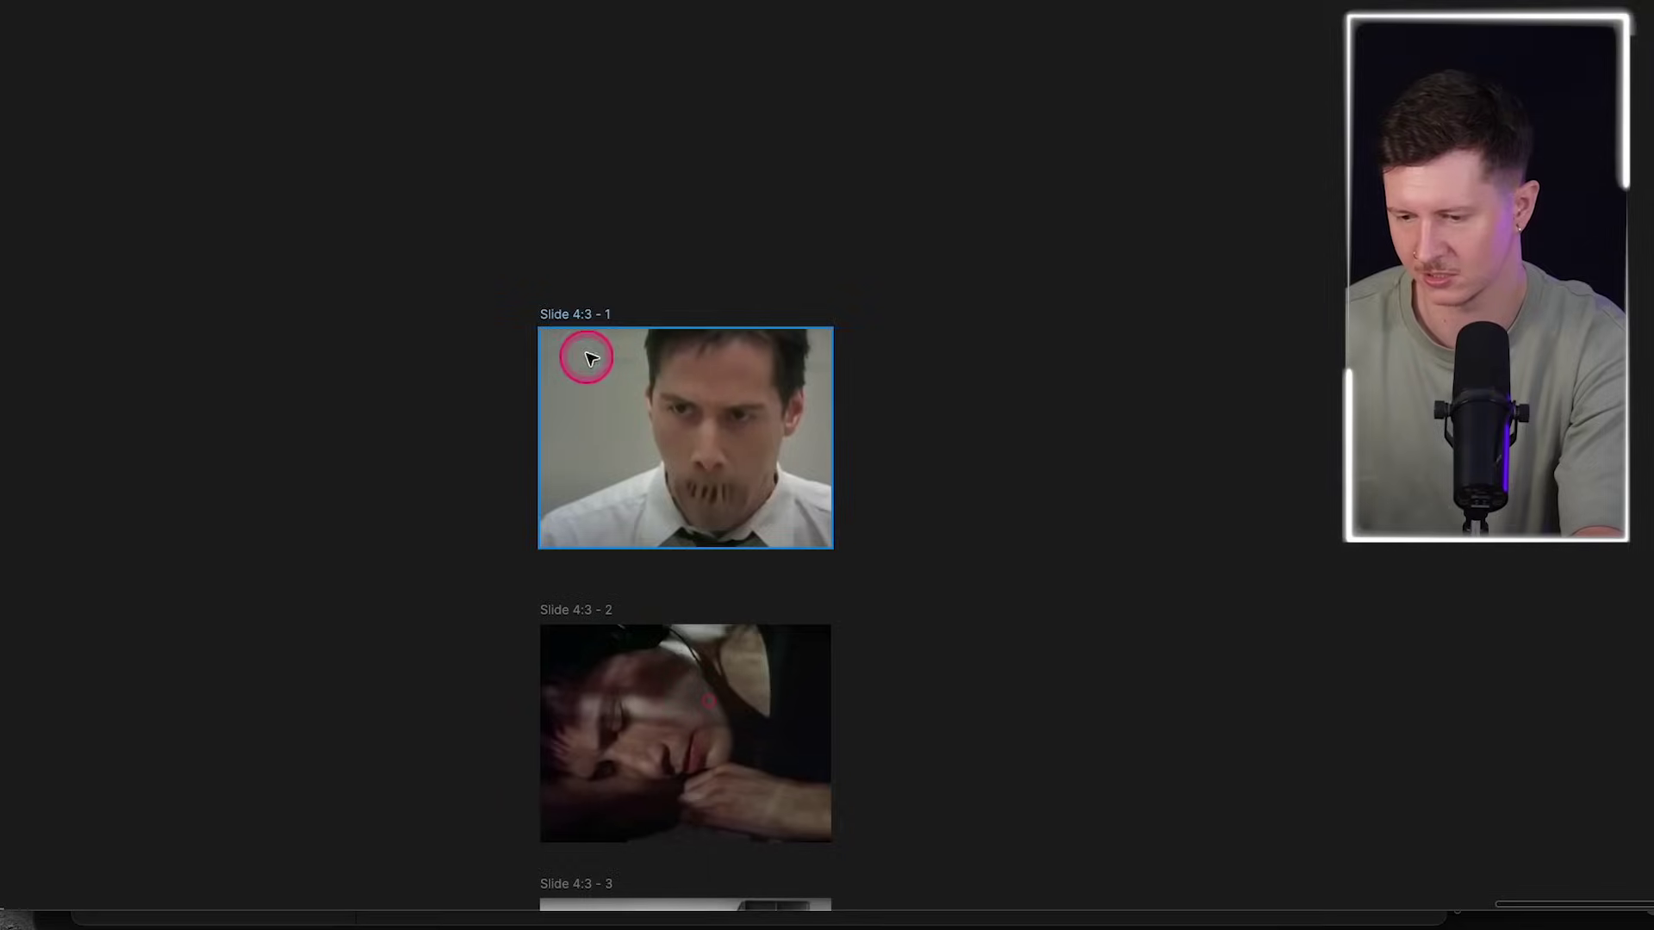
- Duplicate Slide 4:3 - 1 into Slide 4:3 - 4 and delete its image
scroll(580, 336, down, 2)
scroll(590, 301, up, 2)
drag(573, 369, 889, 351)
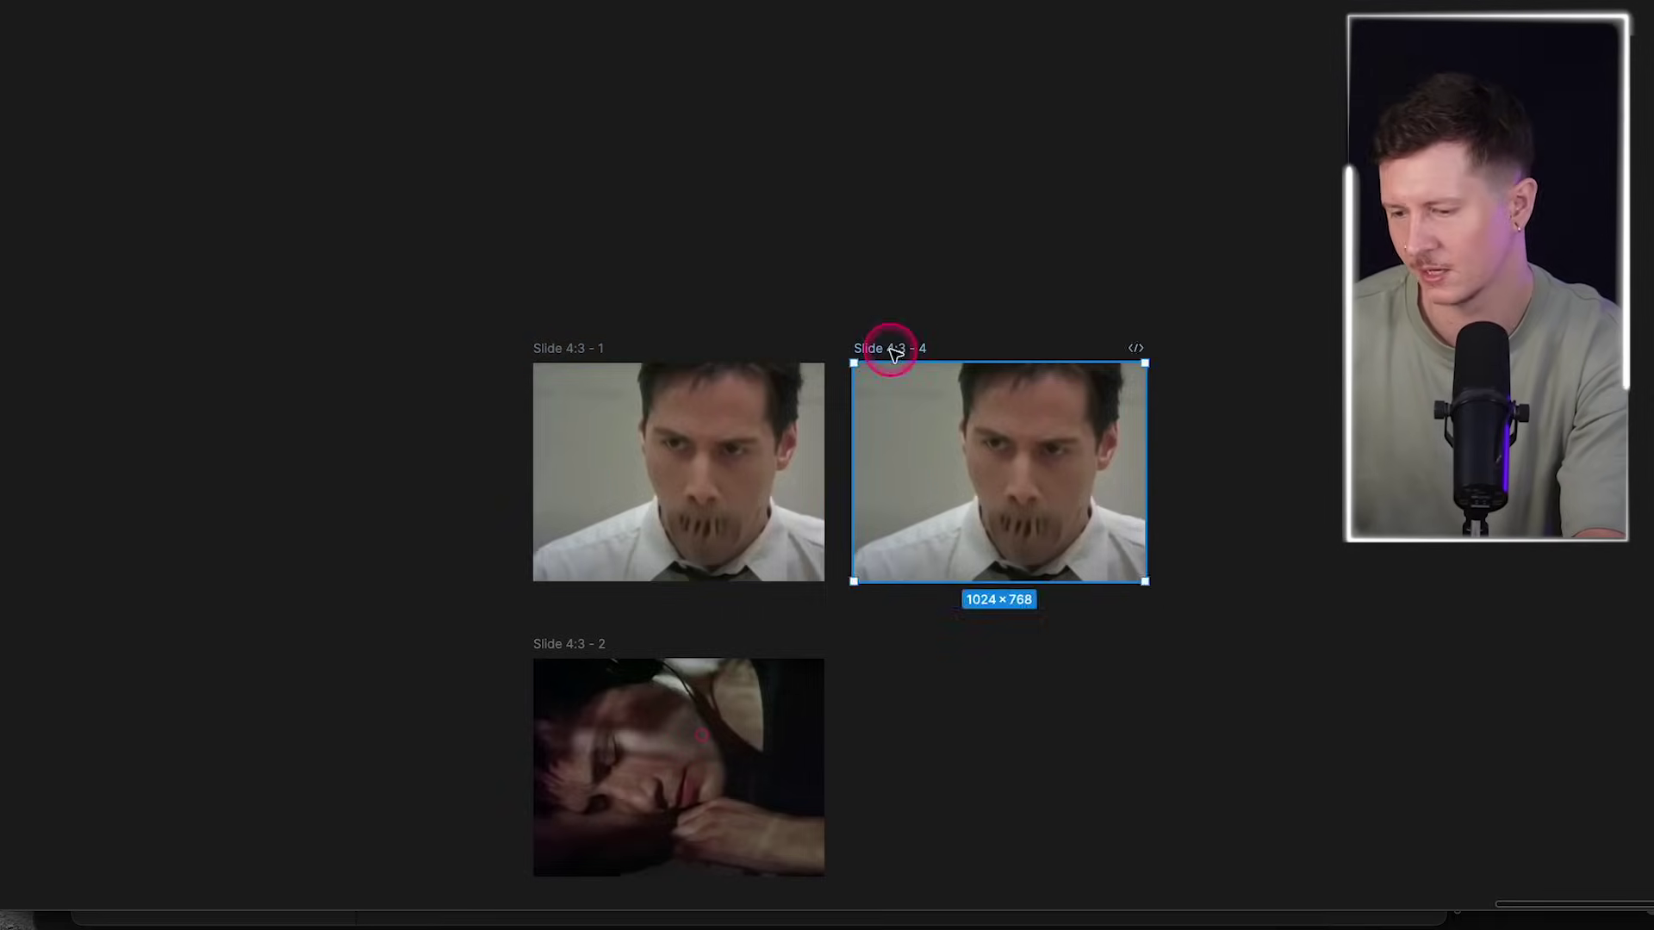
key(Delete)
key(ctrl+plus)
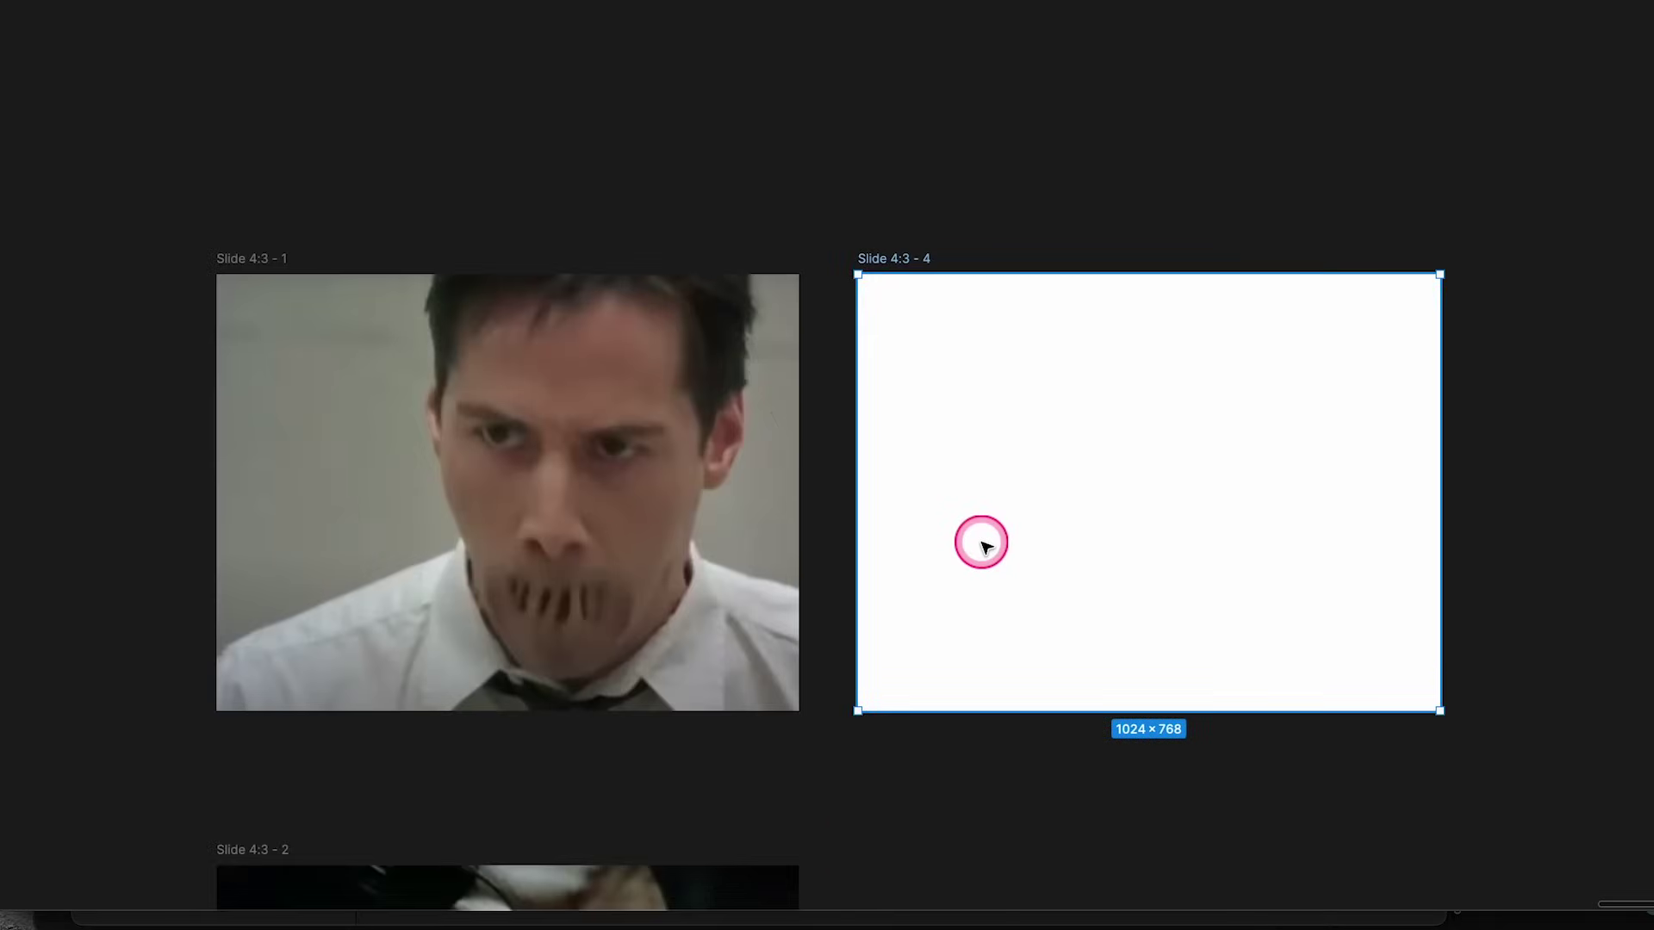
- Duplicate Slide 4:3 - 1 again as Slide 4:3 - 5 and remove its image
click(244, 256)
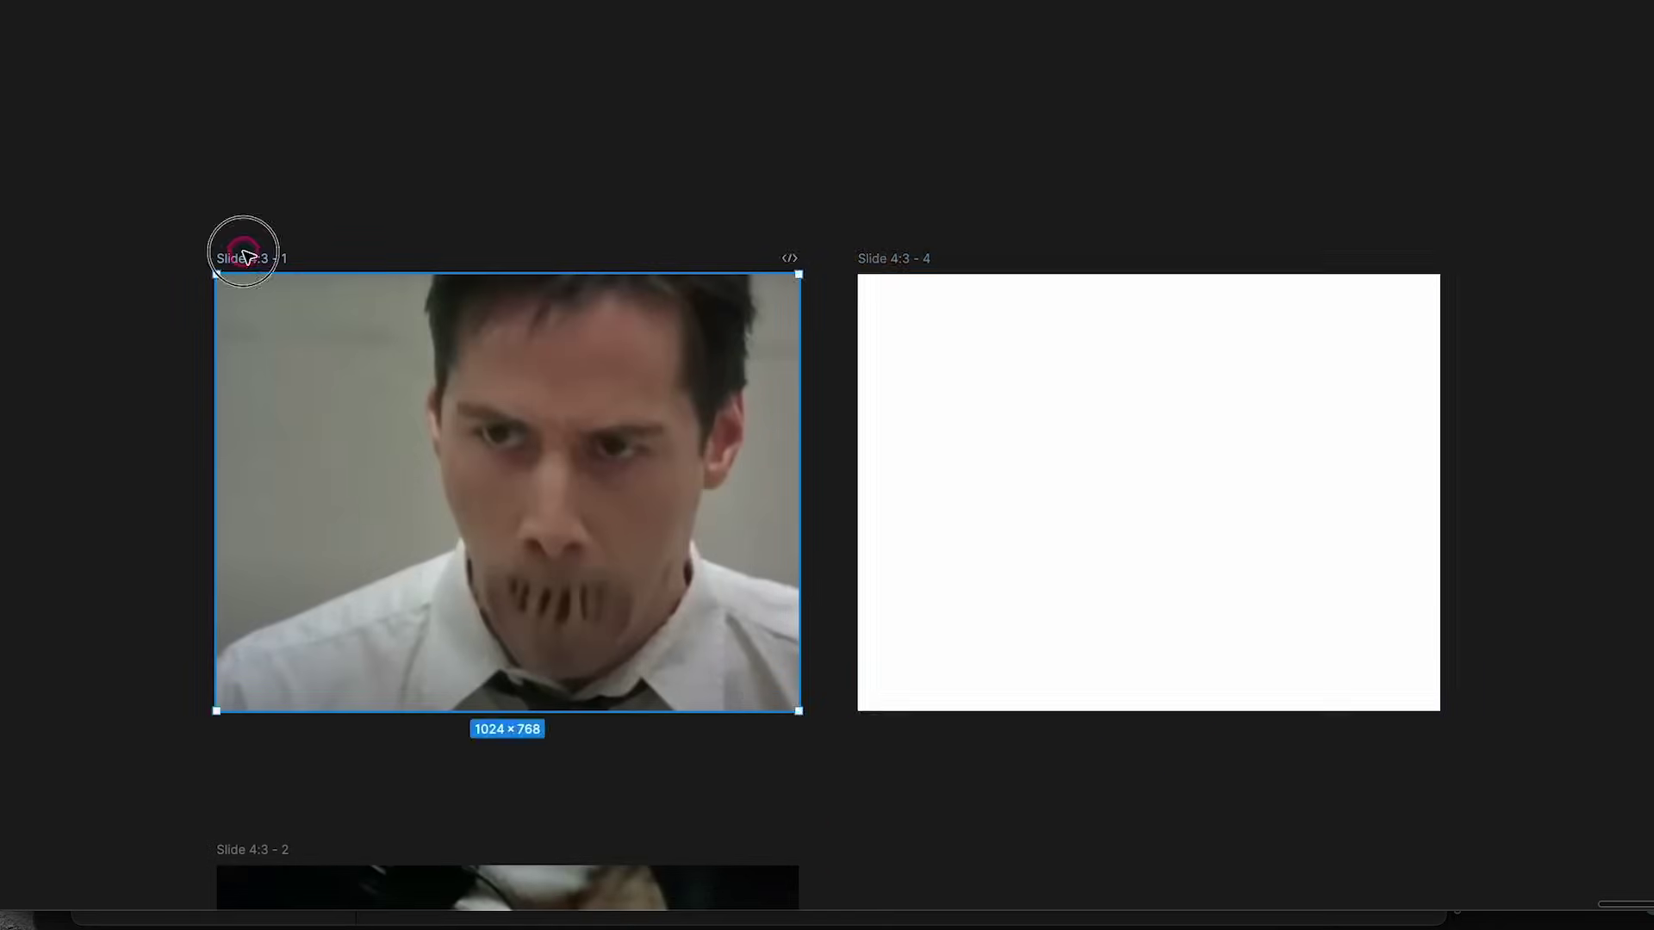
key(ctrl+d)
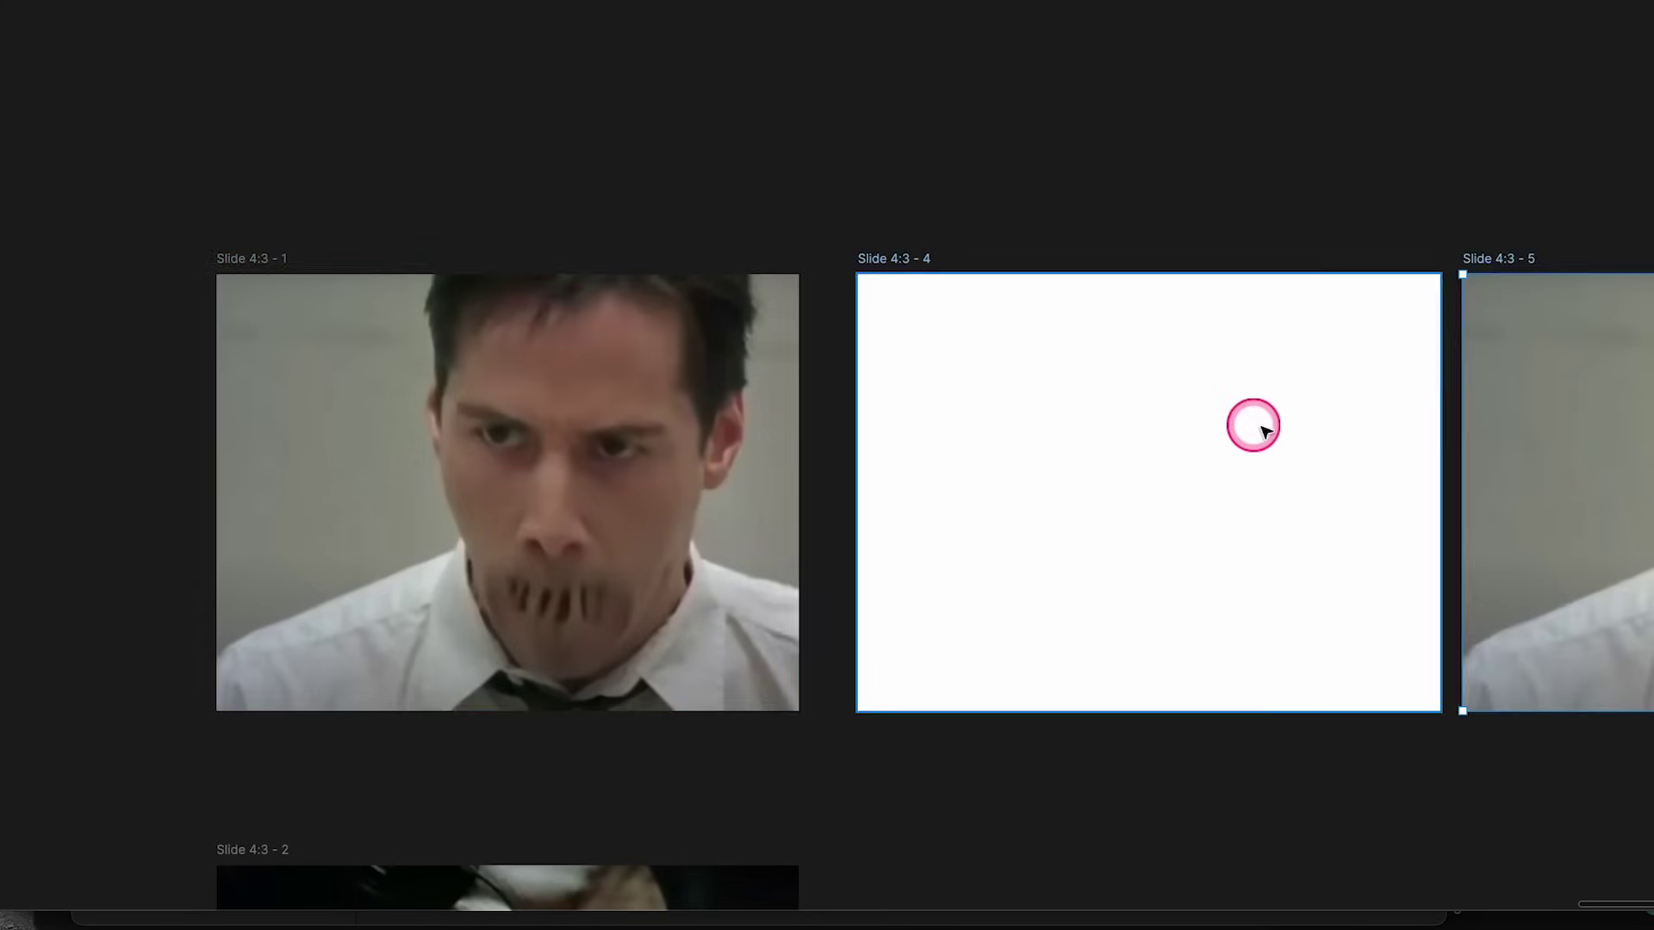
scroll(1155, 466, right, 2)
key(Delete)
- Draw an empty text box in the middle of Slide 4:3 - 4
click(967, 557)
scroll(968, 558, down, 3)
scroll(965, 558, up, 3)
drag(928, 491, 1147, 616)
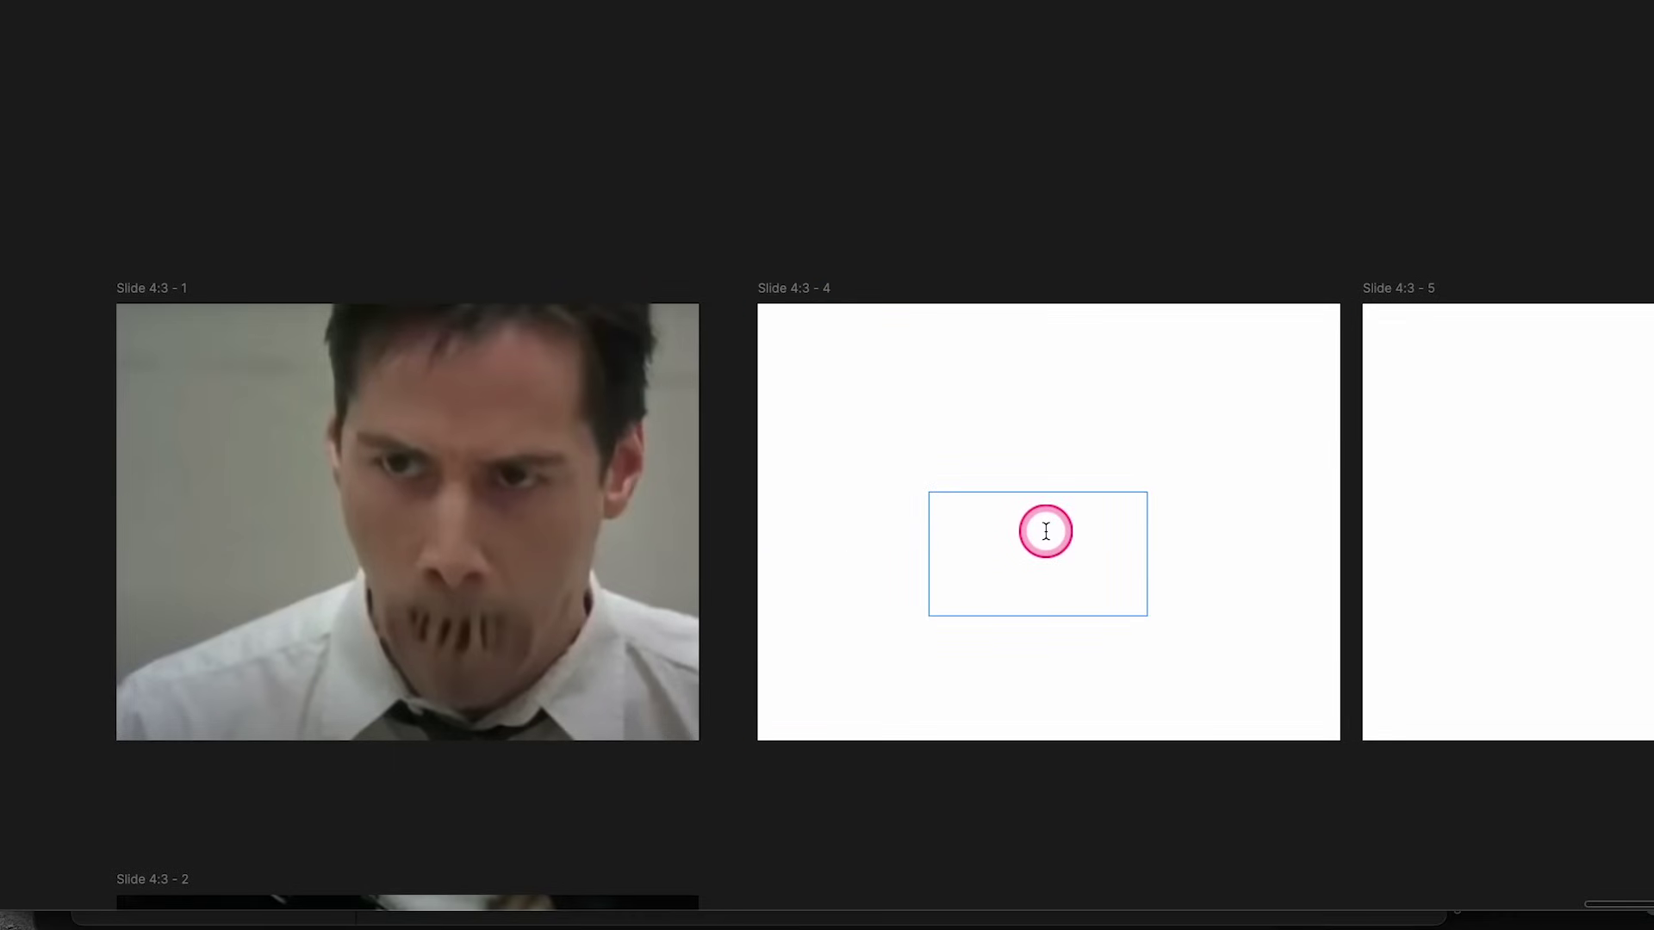
scroll(1045, 531, down, 1)
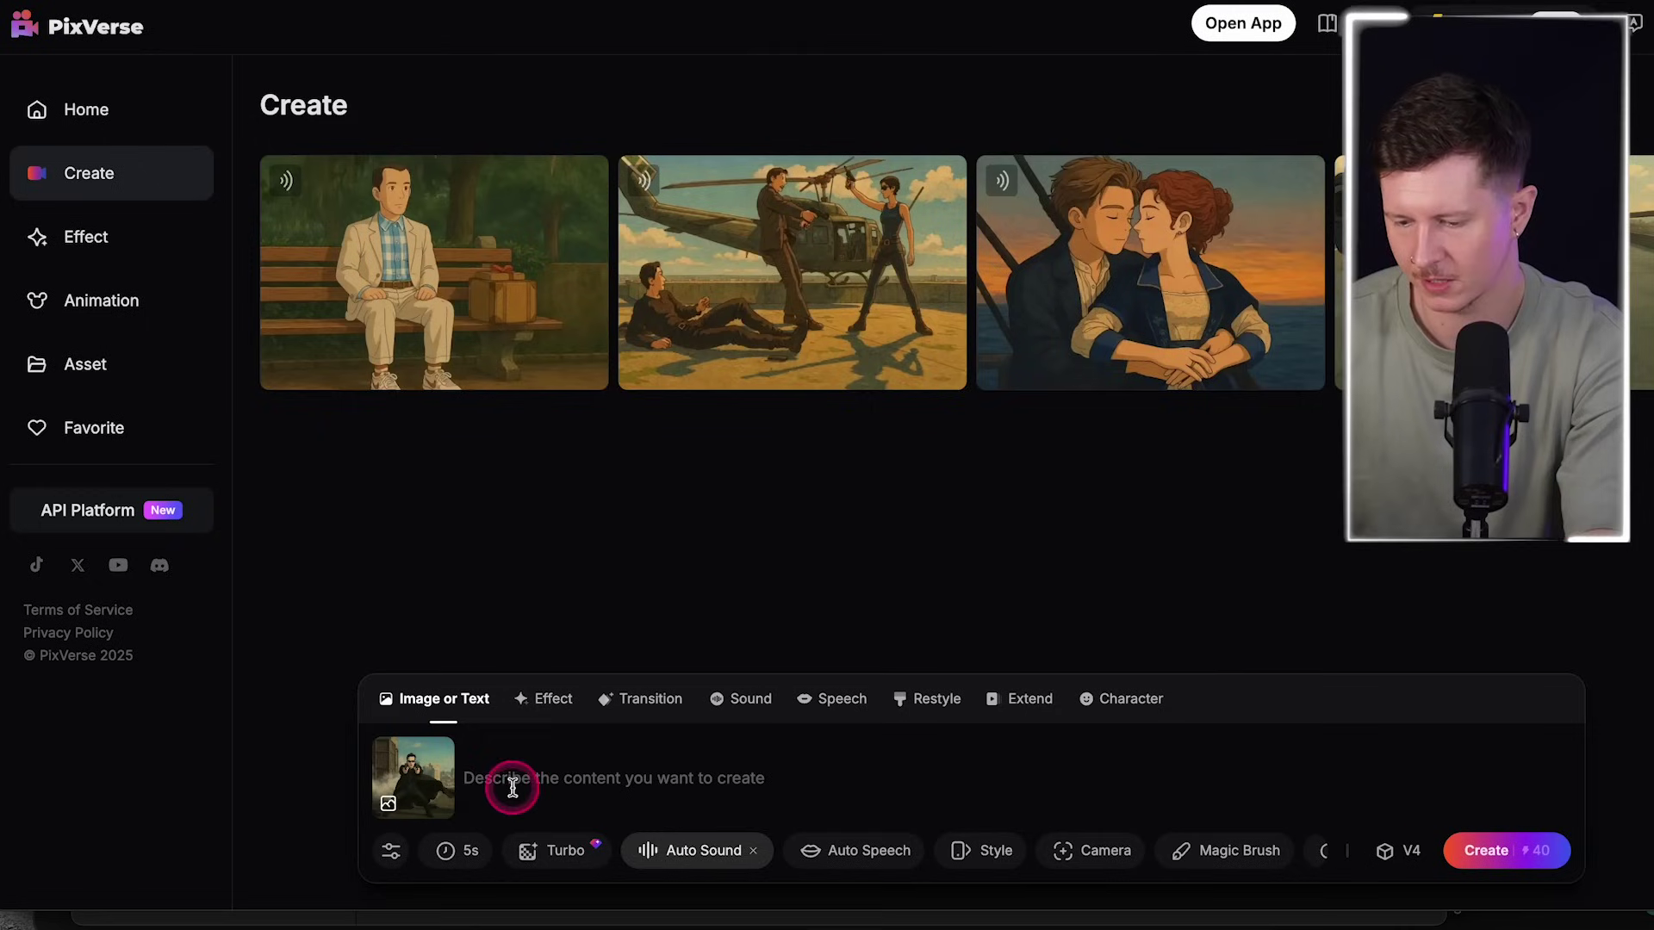
- Enter the prompt 'static tripod shot, man aims with guns, wind blows smoke and mans coat, man shoots,'
click(508, 777)
text(static tripod)
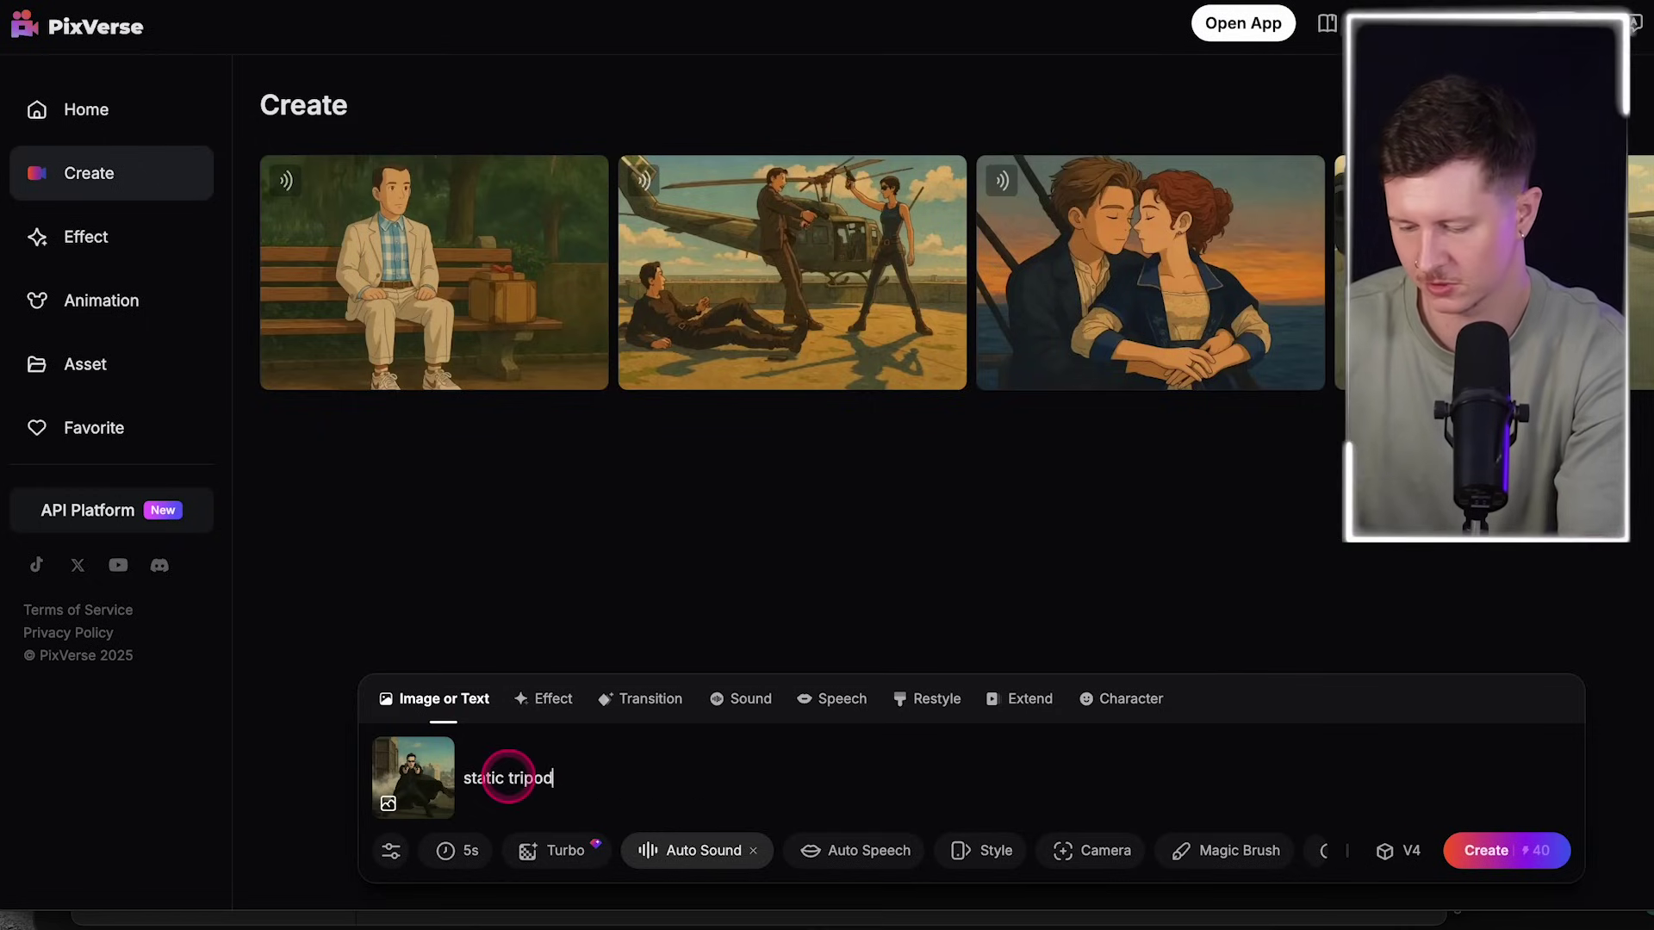
text( shot, man aims with gun)
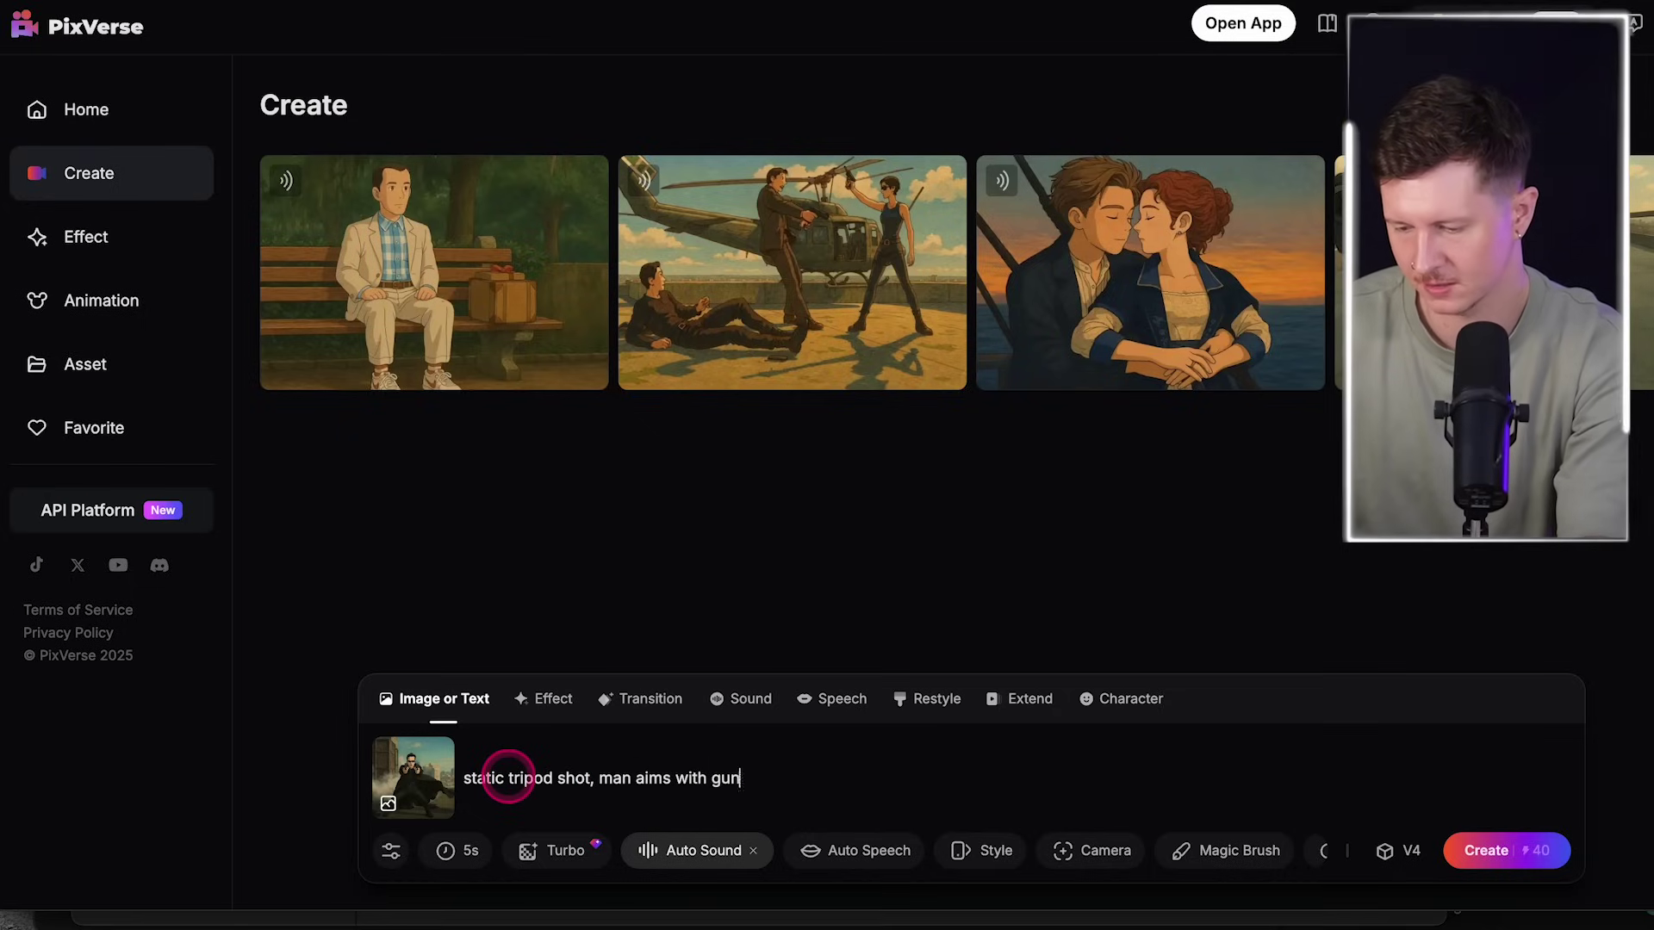
text(s, wind blows smoke and)
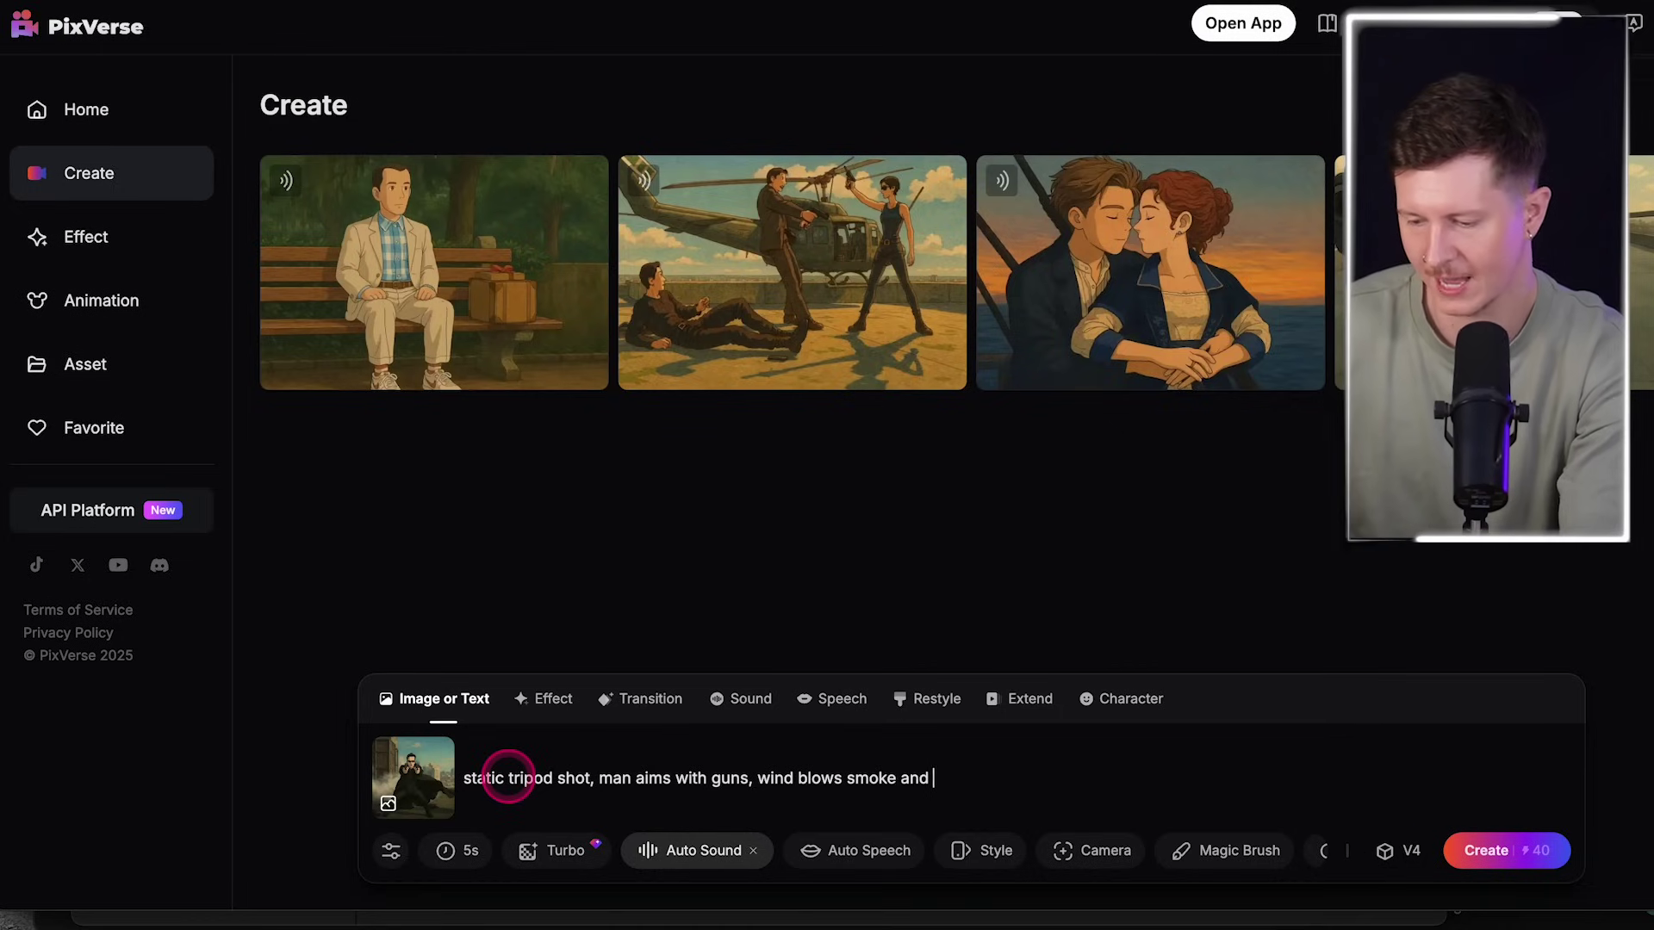
text( mans coat, man shoots,)
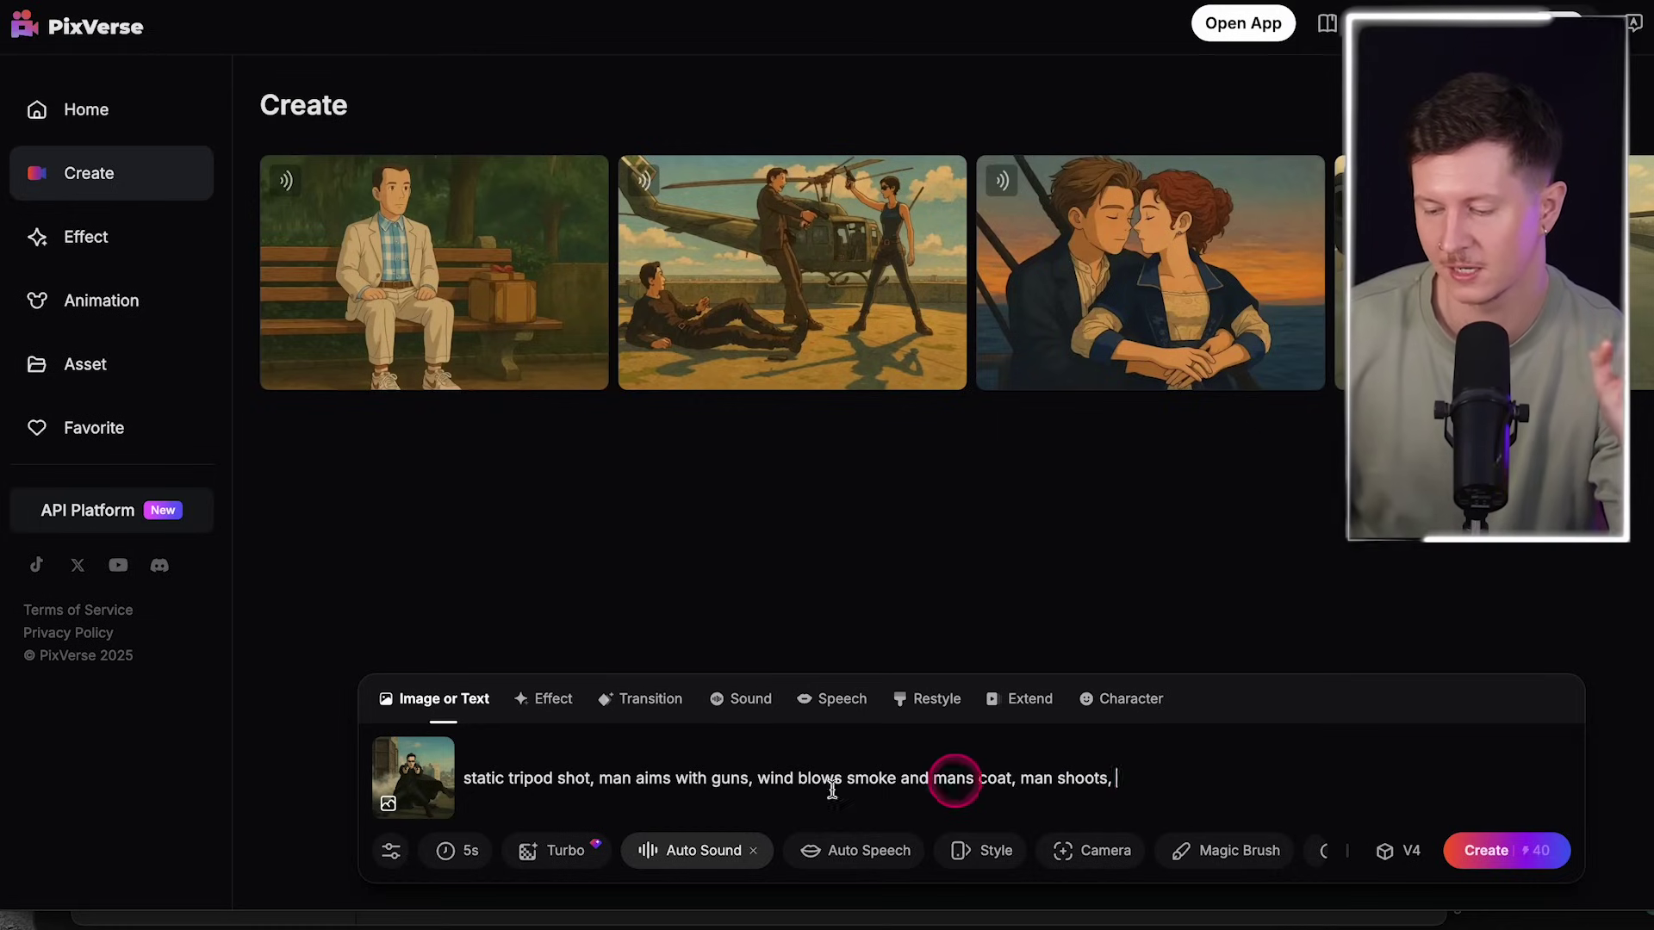
click(684, 856)
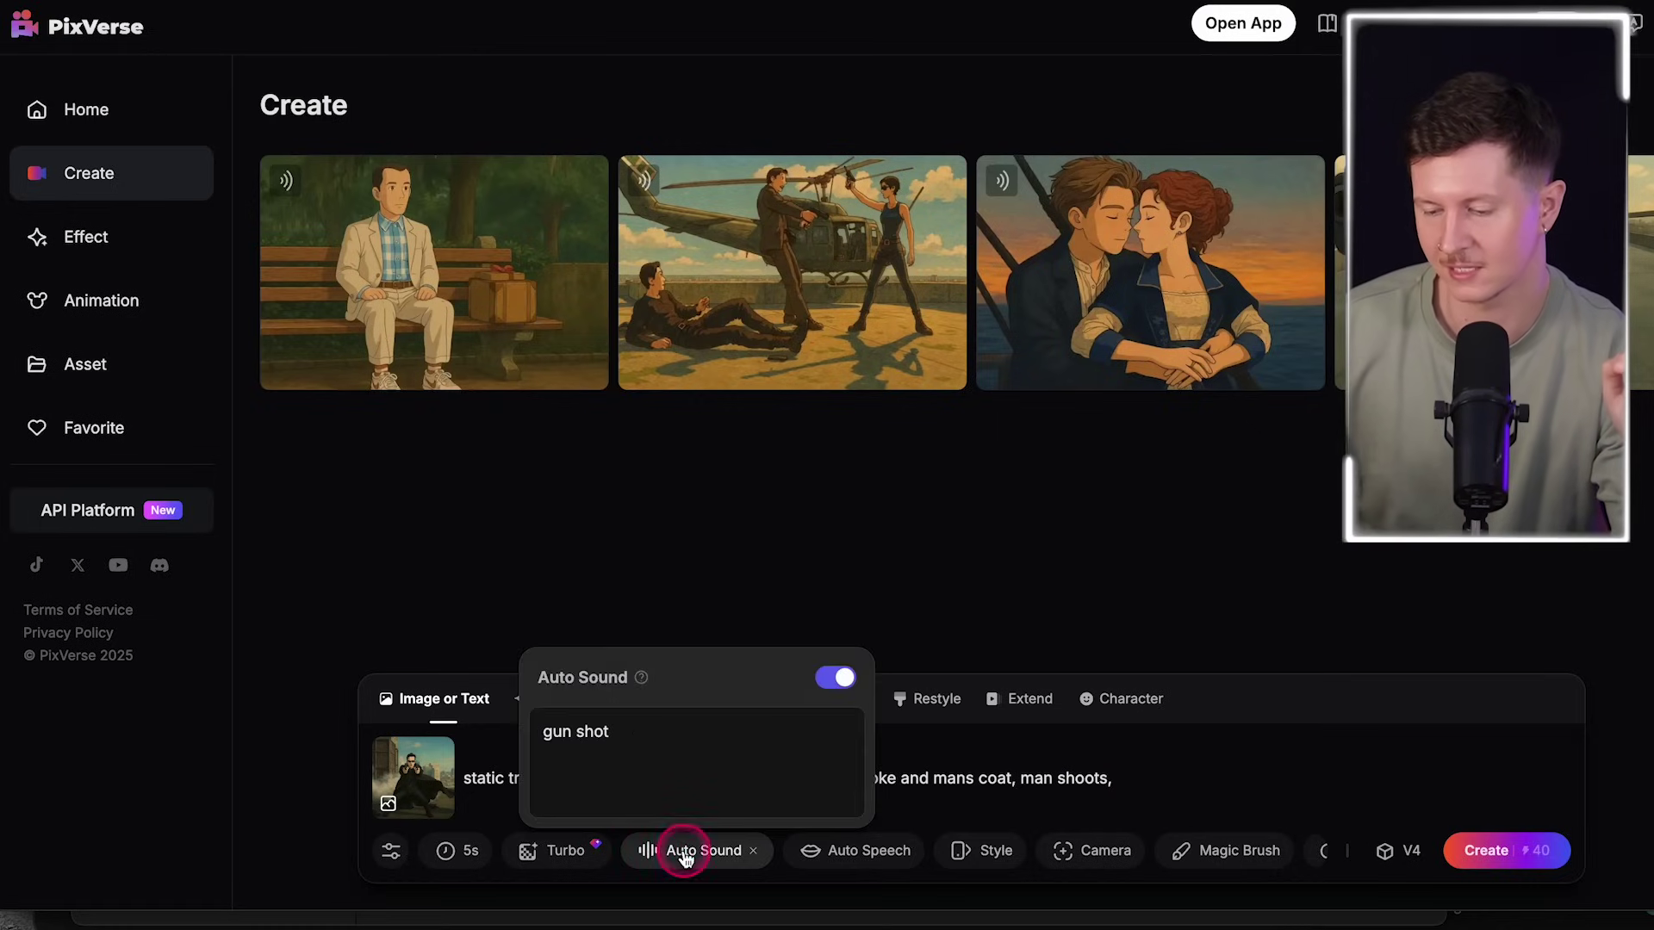
- Set the Auto Sound effect to 'gun shot', keep 5s duration, and open the finished smoky gunman clip
click(1068, 780)
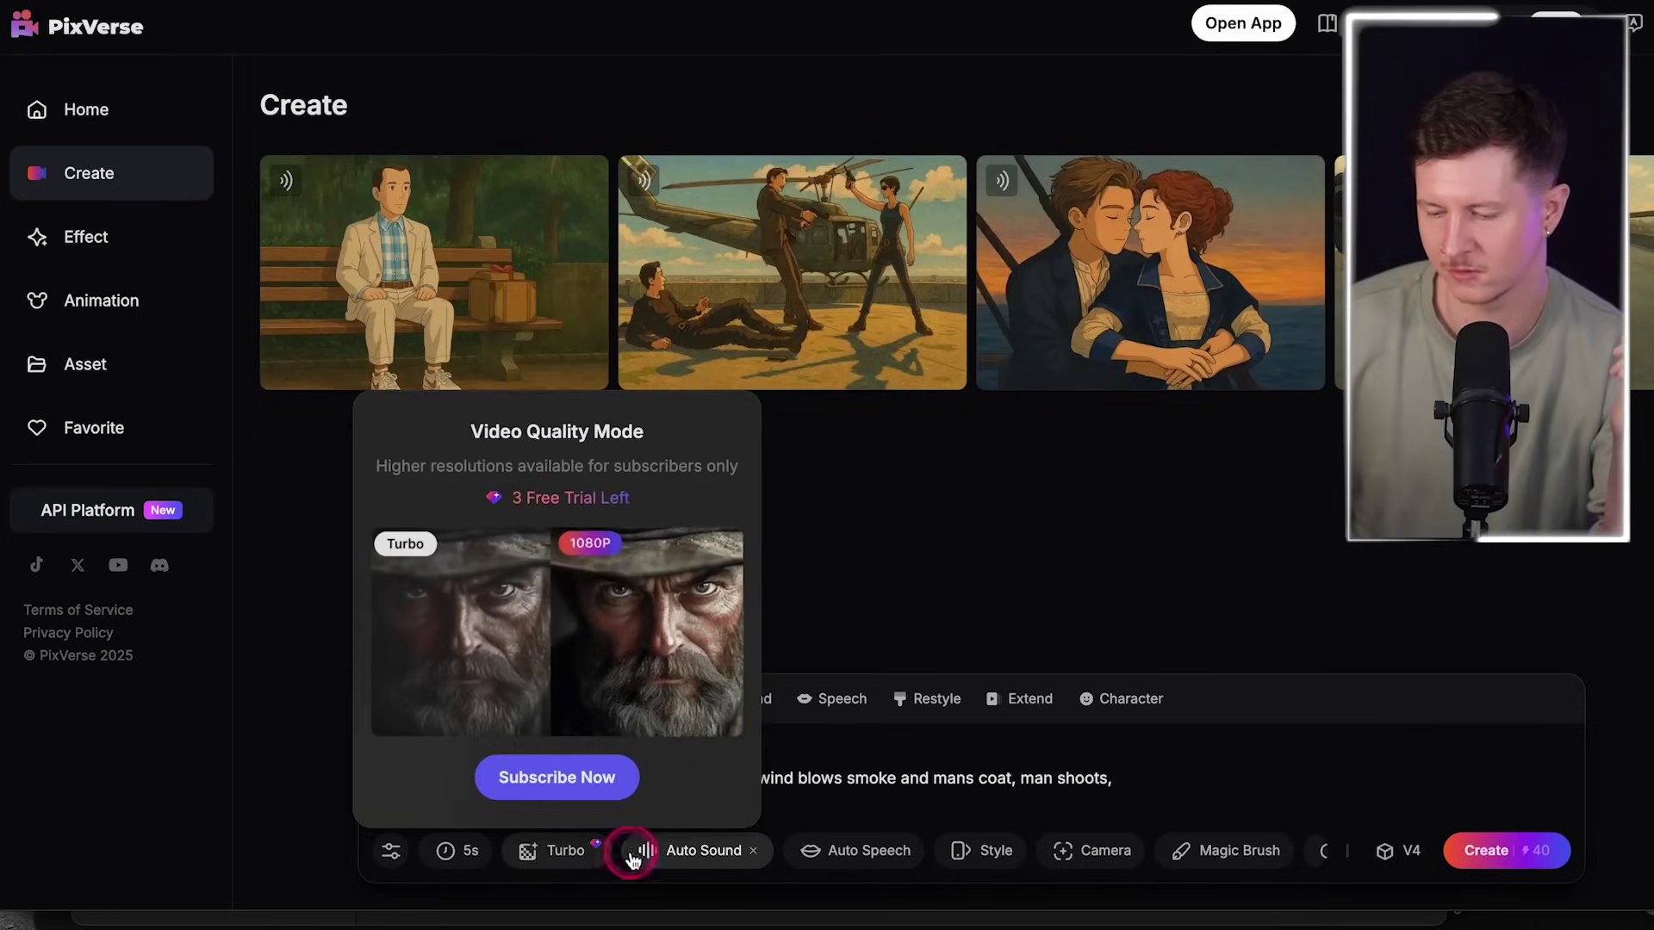
click(718, 860)
click(675, 749)
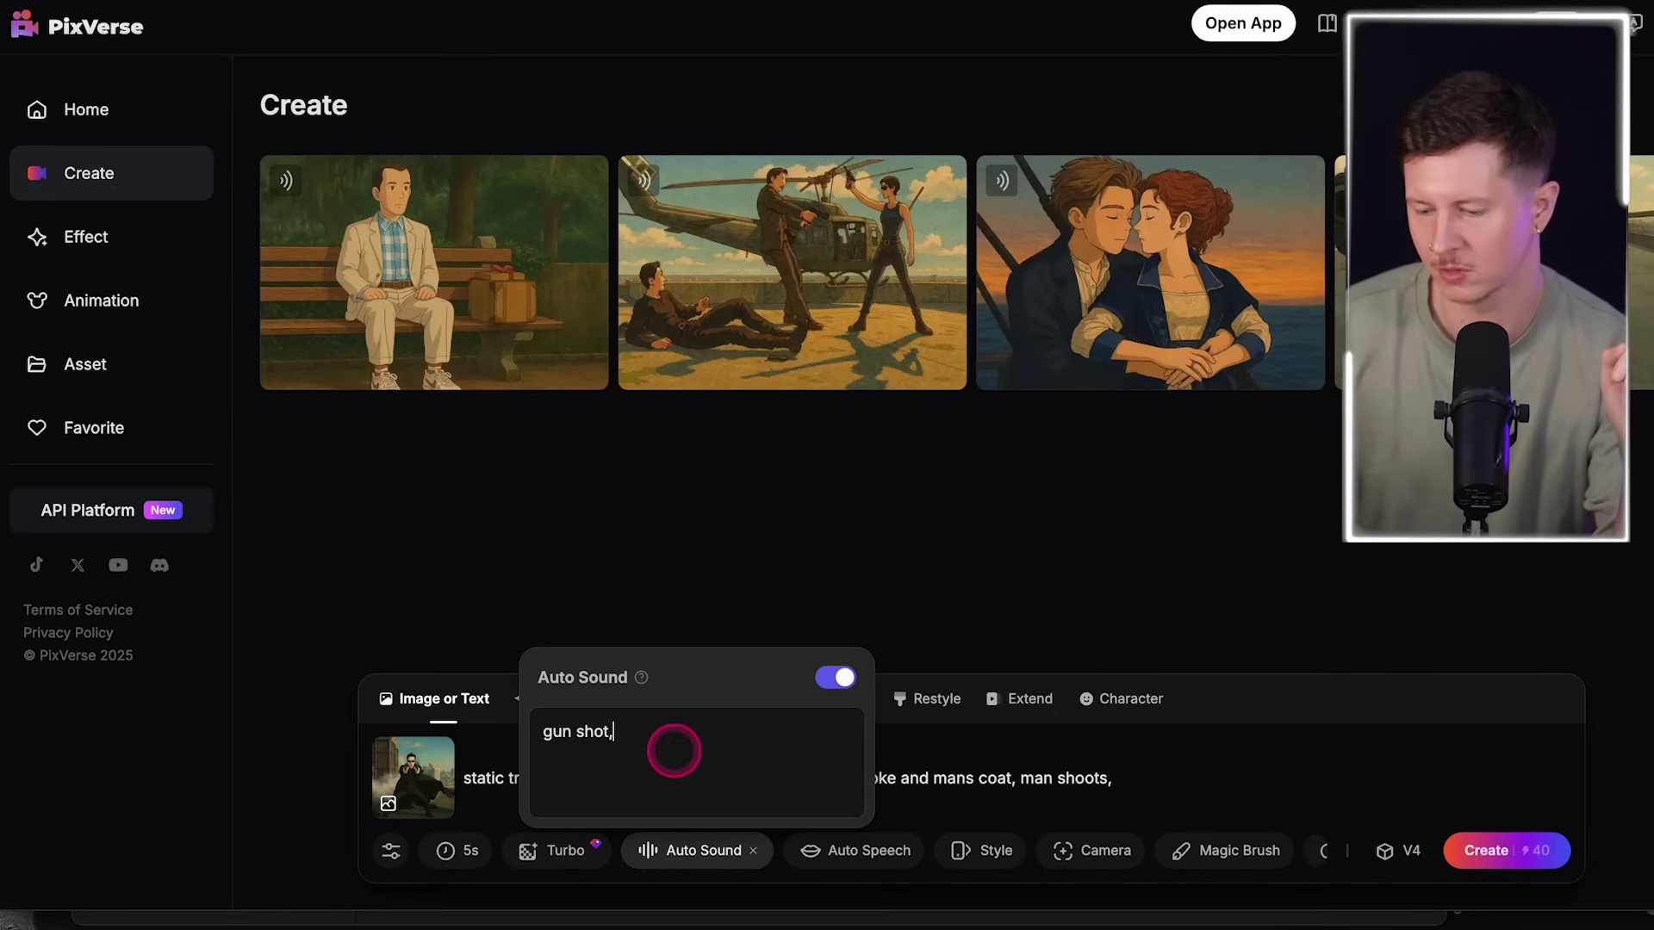
click(1044, 758)
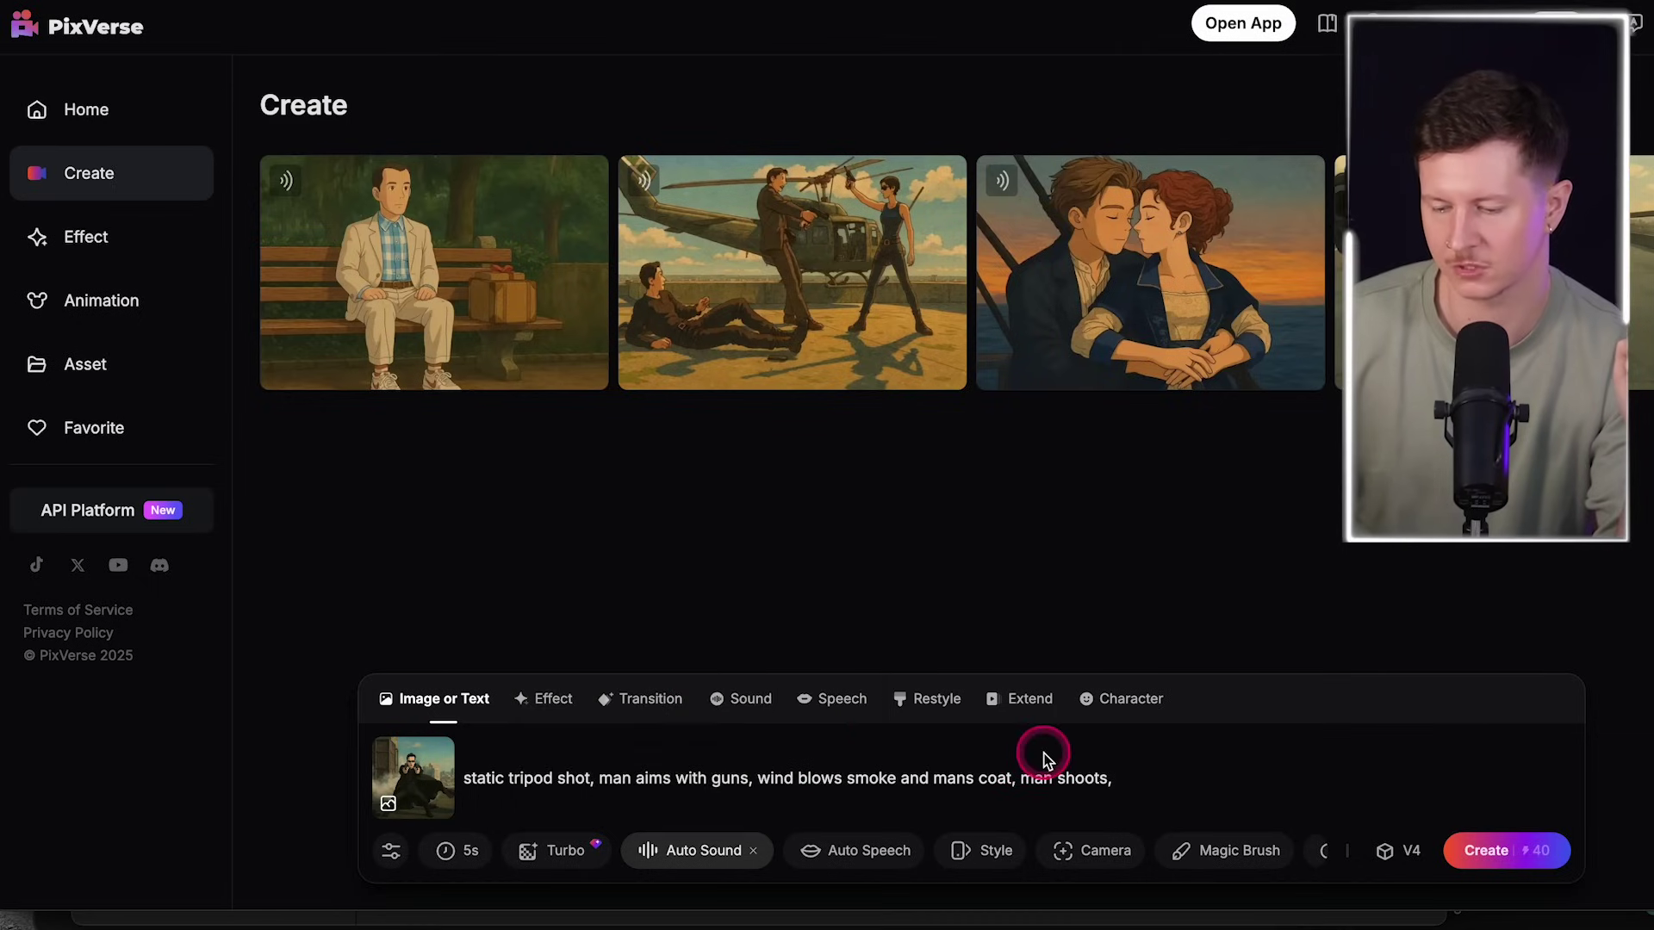
click(454, 854)
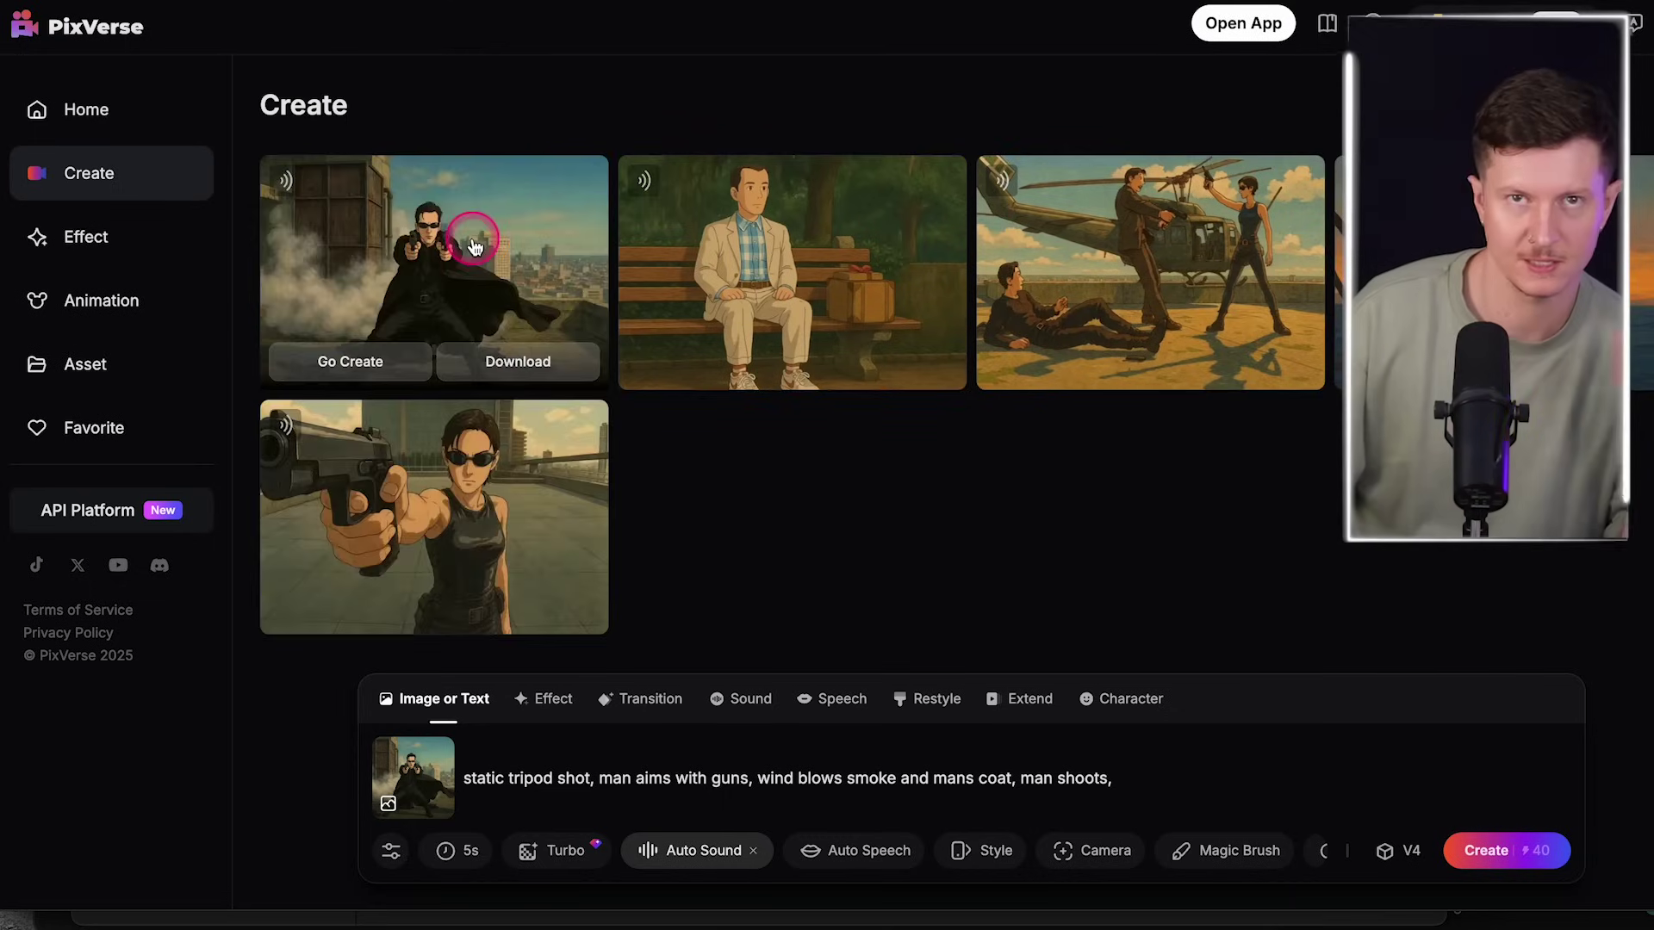
click(473, 245)
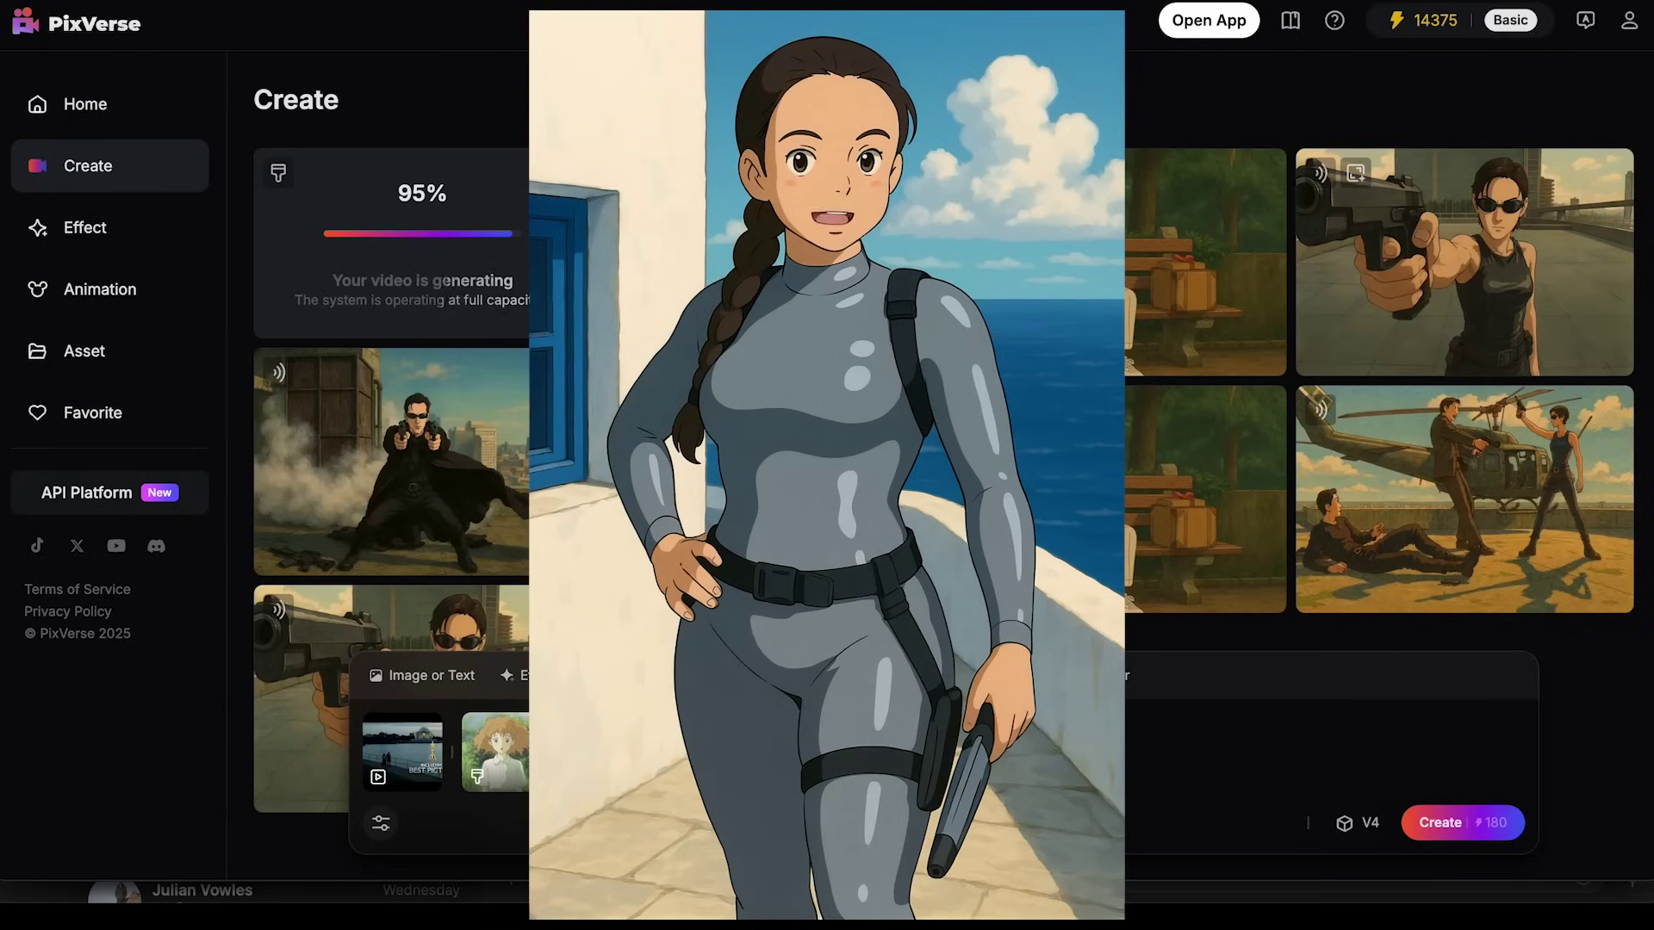
- Queue the Ghibli Animation restyle of the clip and choose a first-frame image for a Transition clip
click(690, 777)
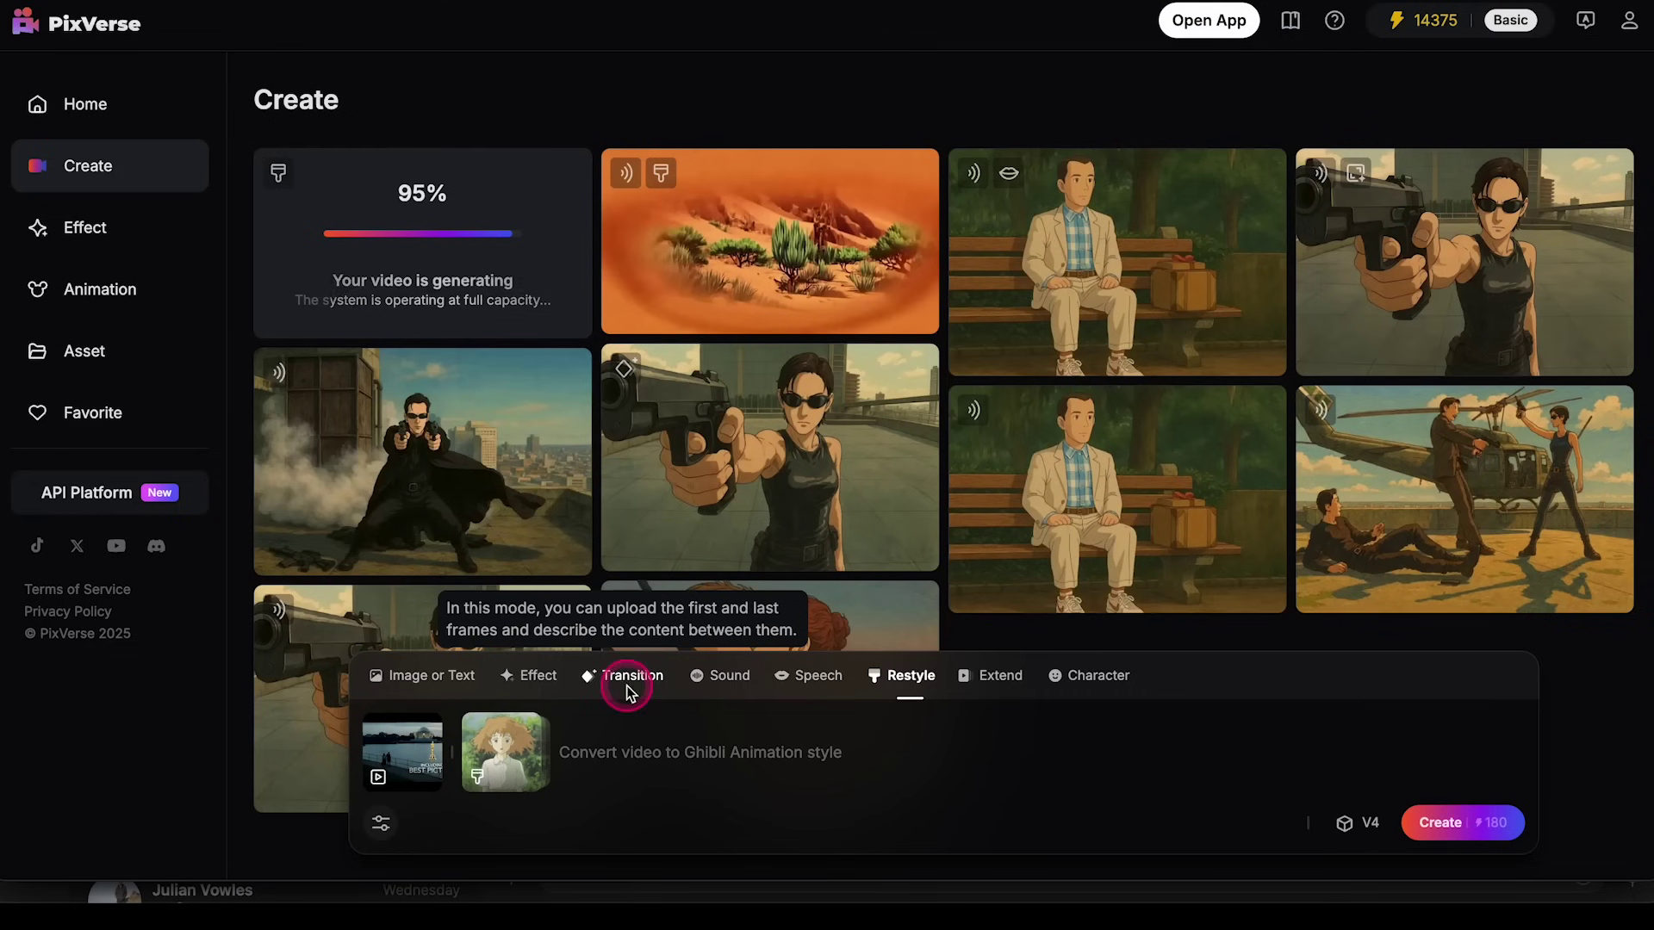
click(1255, 758)
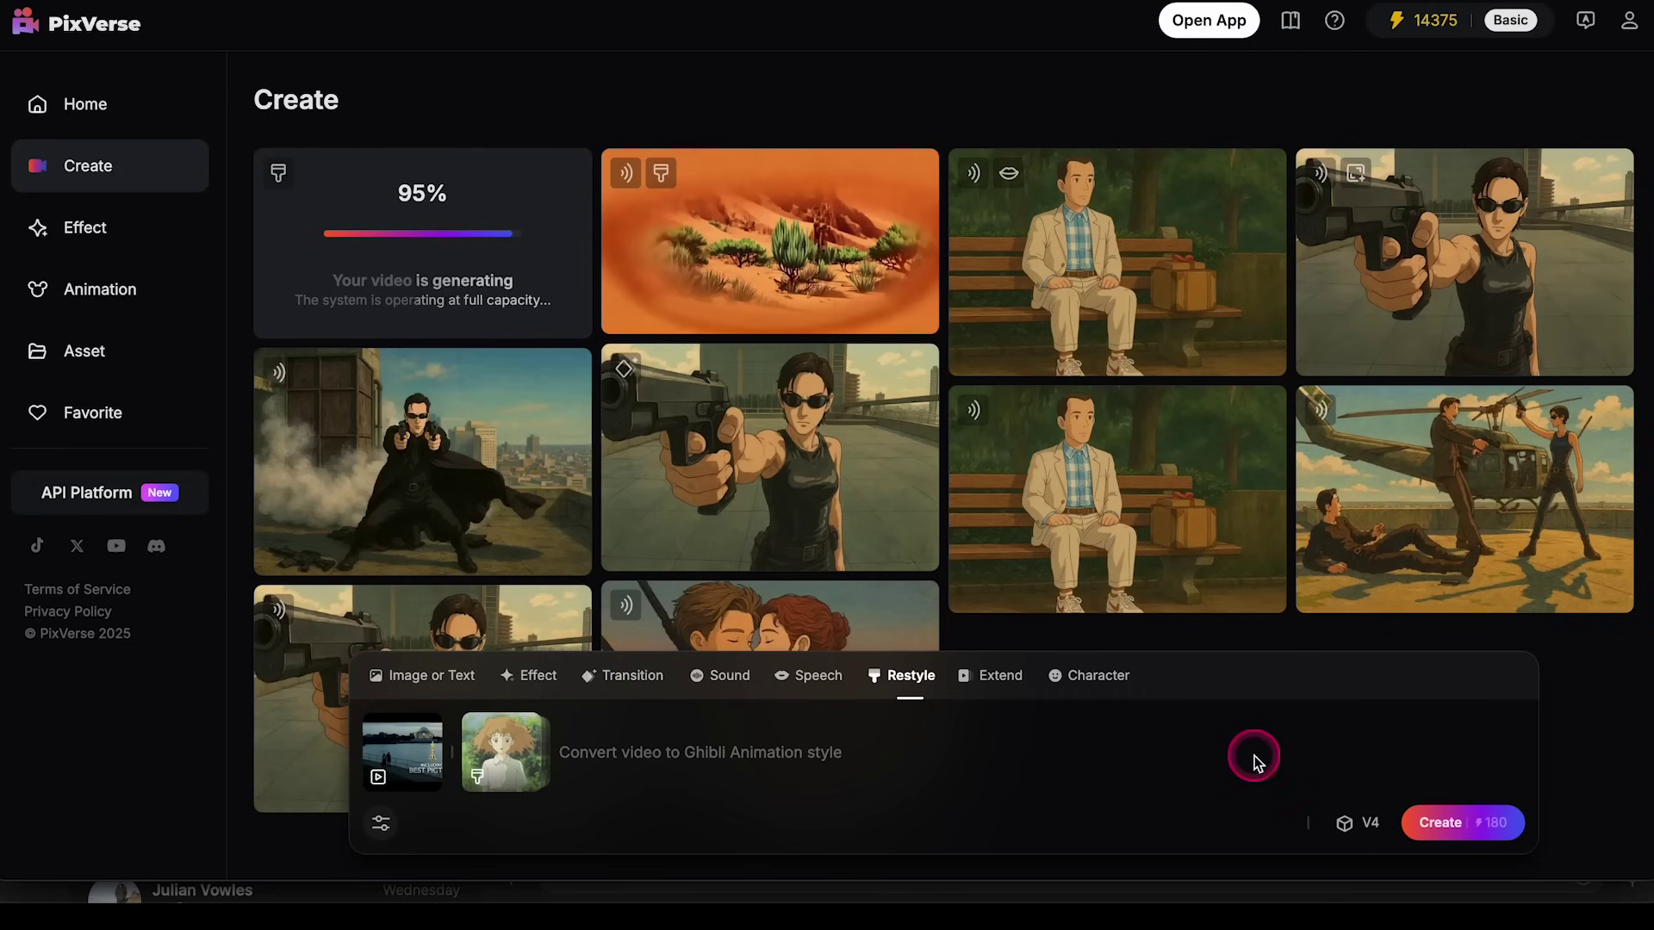
click(1462, 828)
click(649, 682)
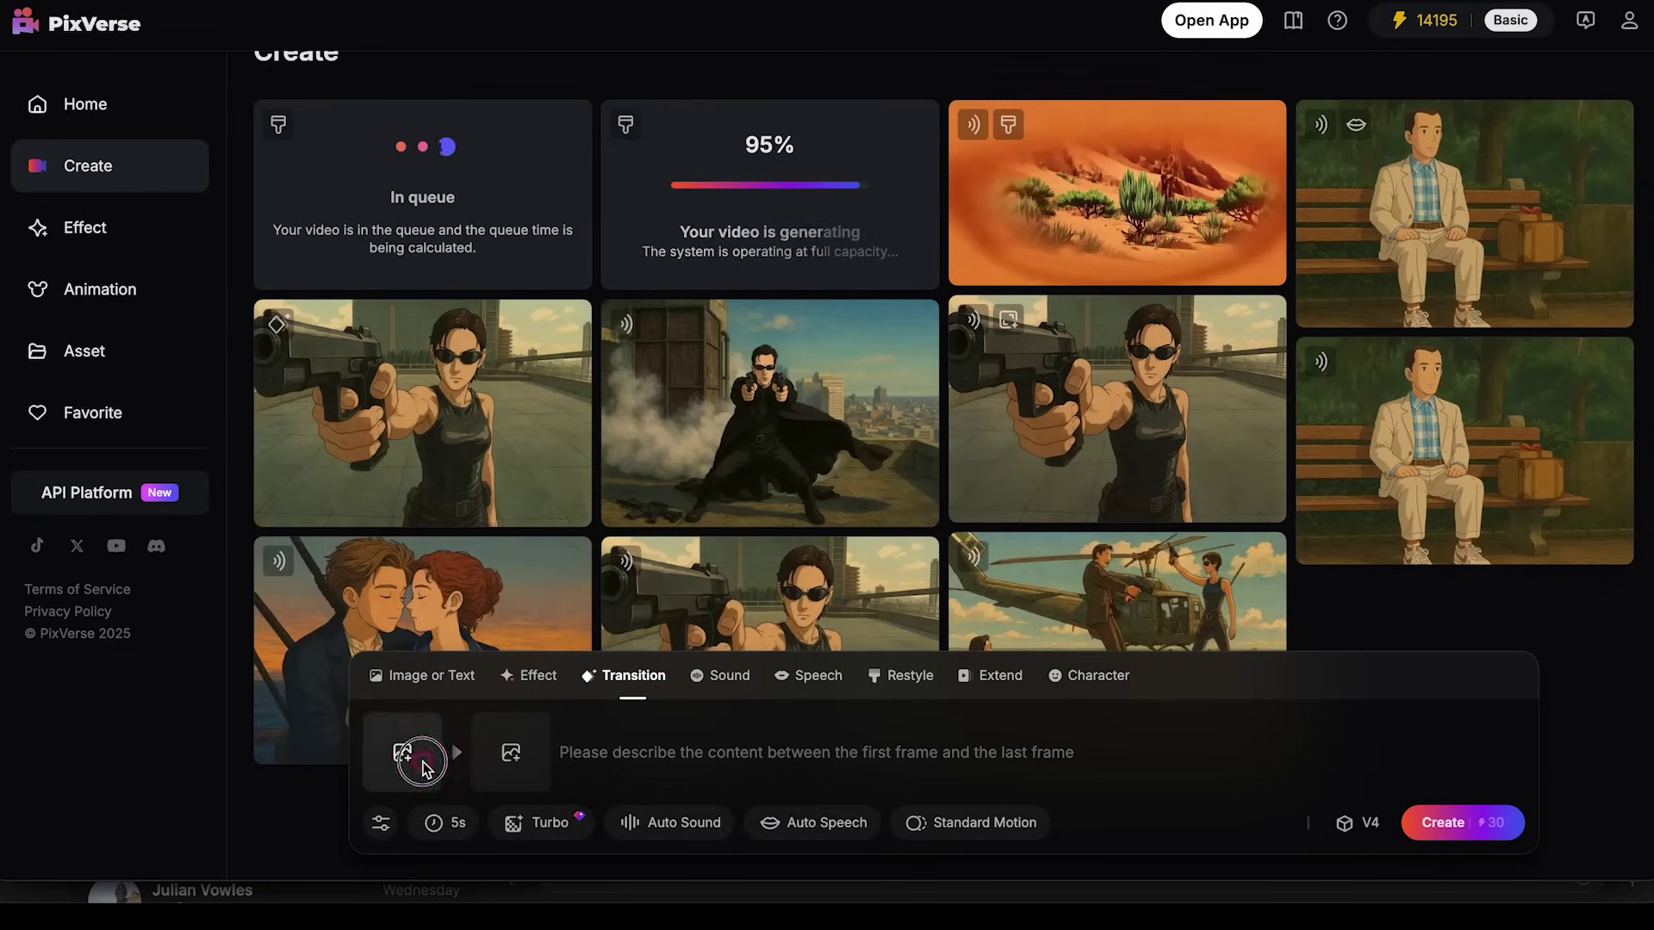
click(414, 758)
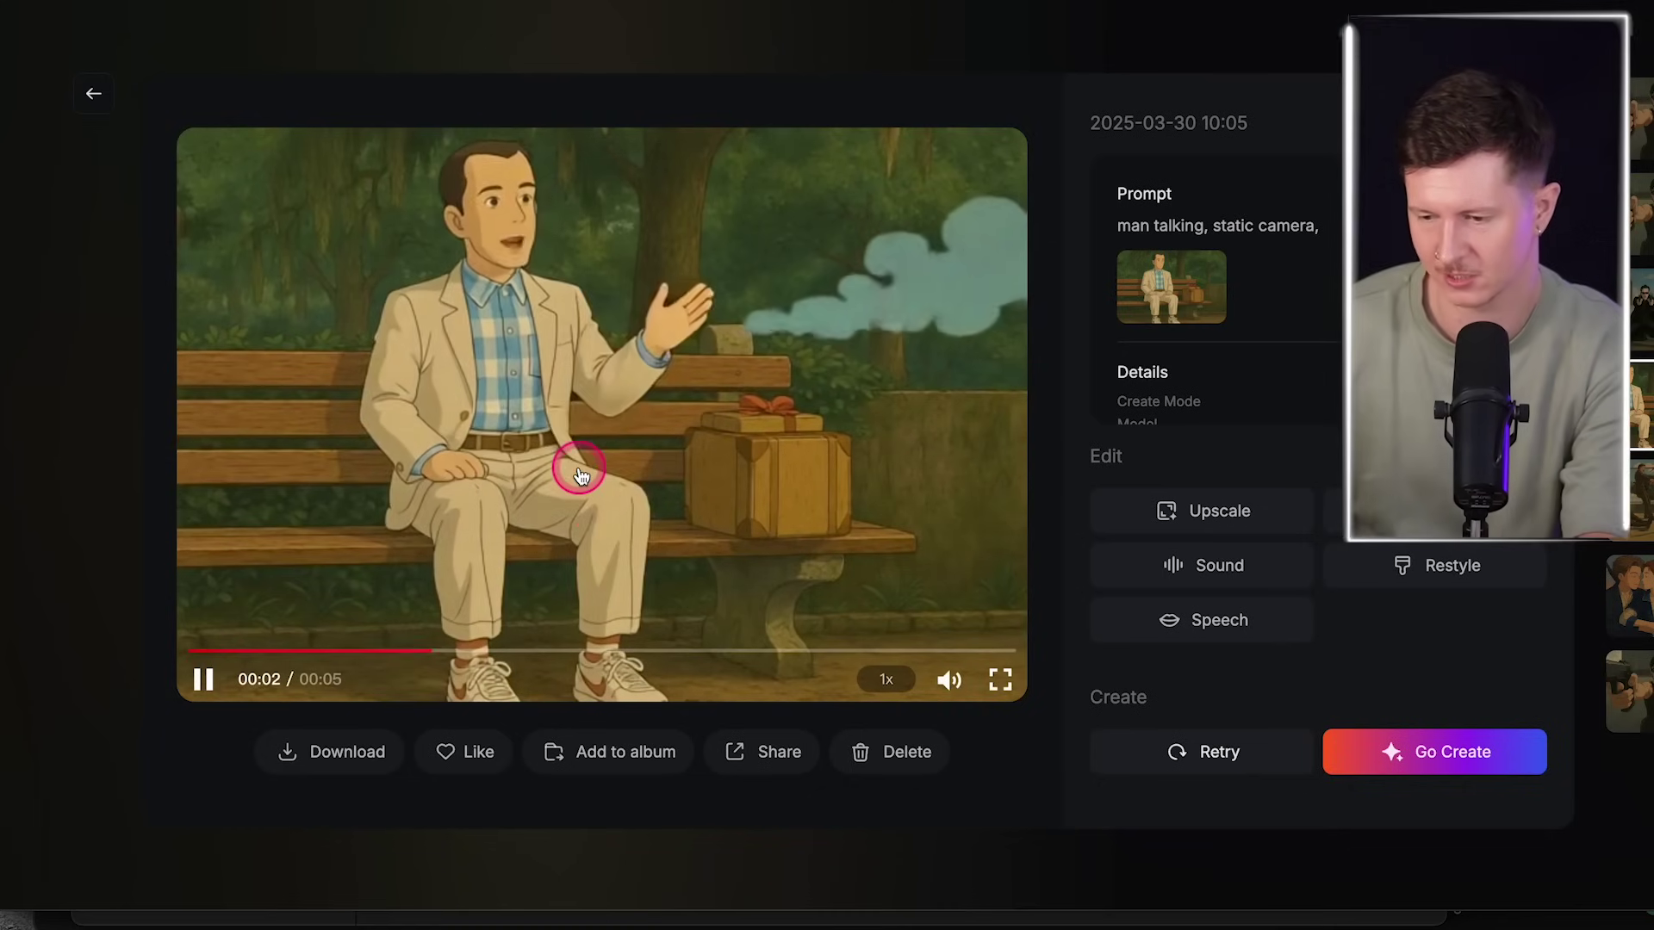
- Send the Ghibli park-bench clip to Speech mode and begin uploading an audio track for it
click(336, 758)
mouse_move(869, 675)
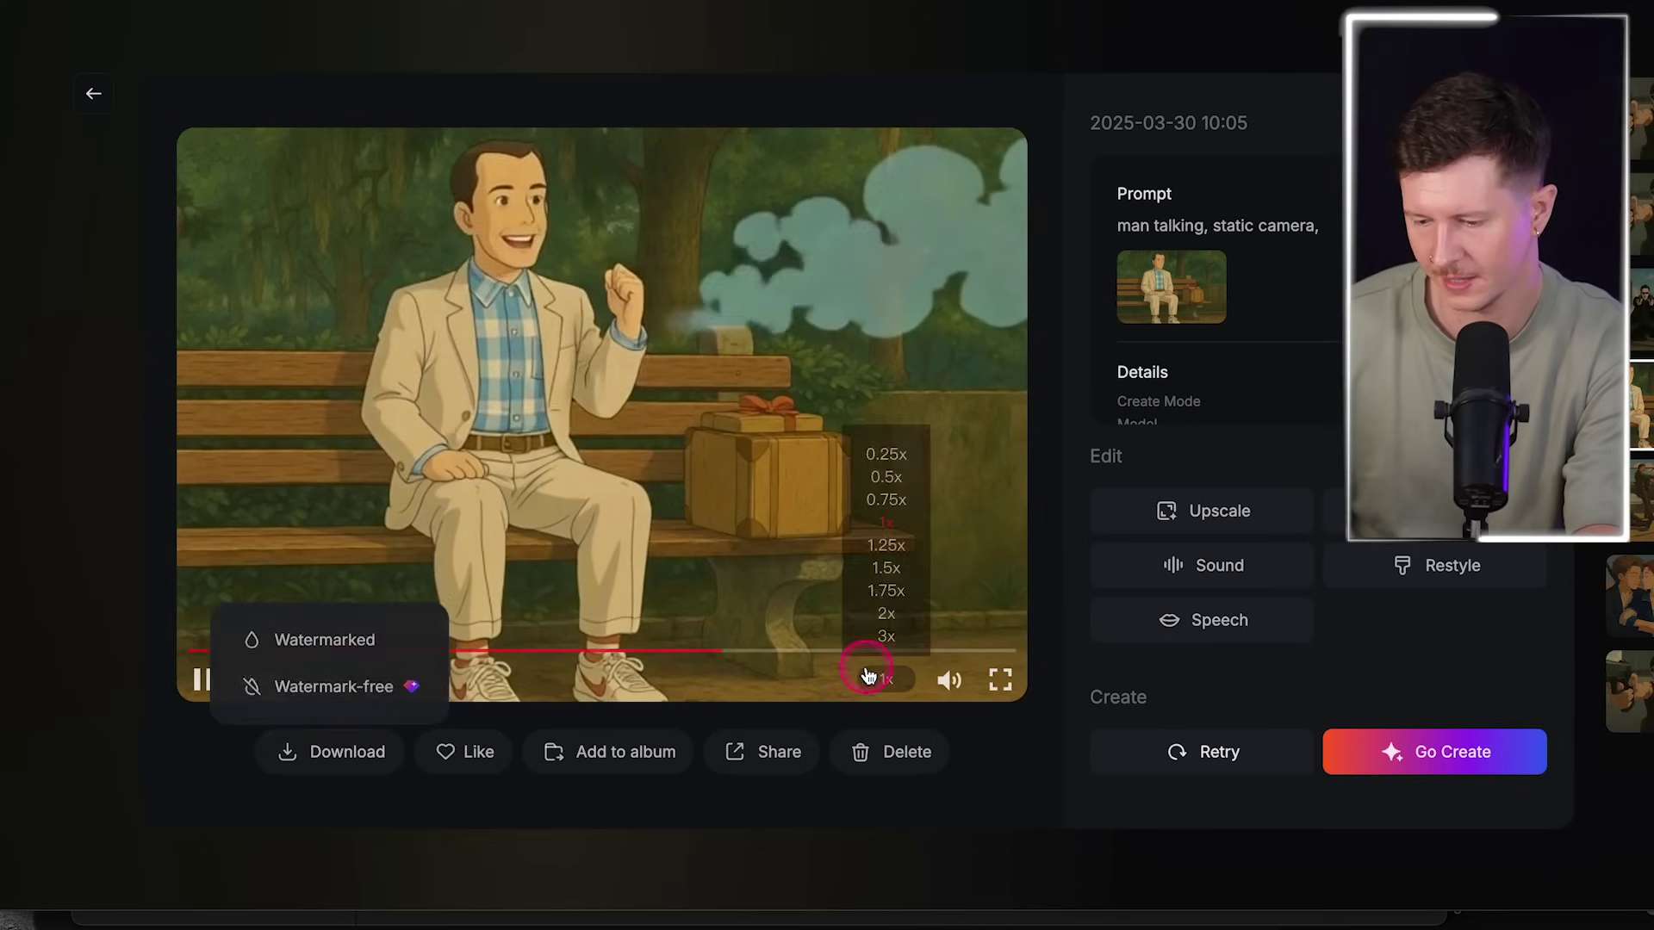
click(1176, 620)
click(535, 777)
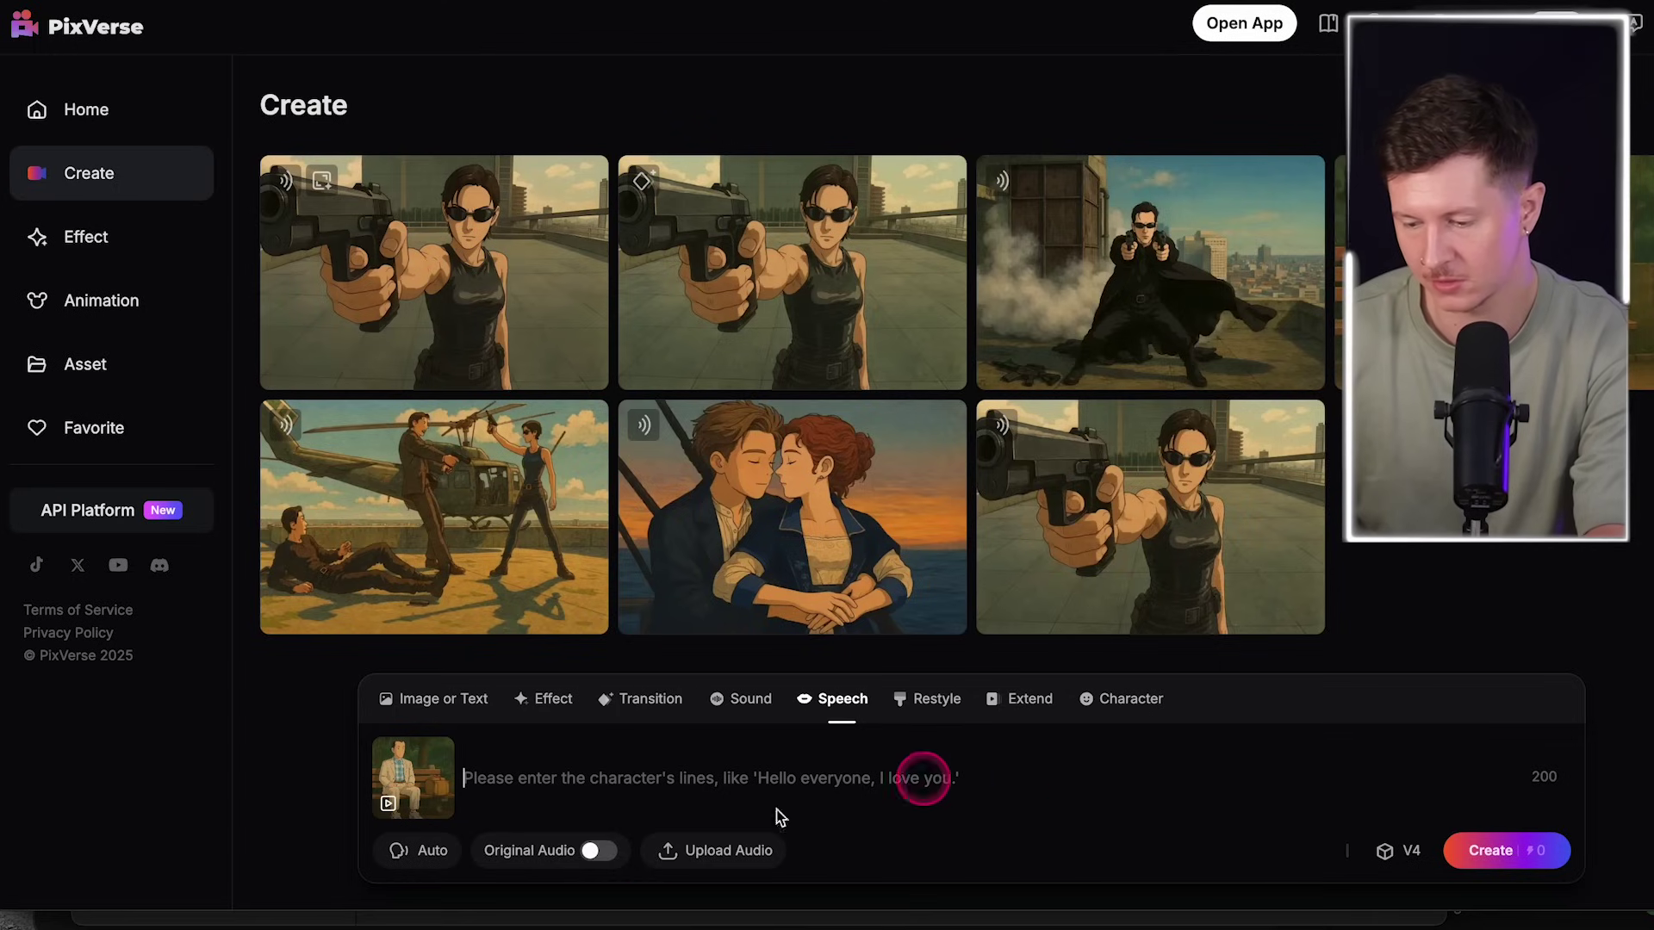
click(735, 858)
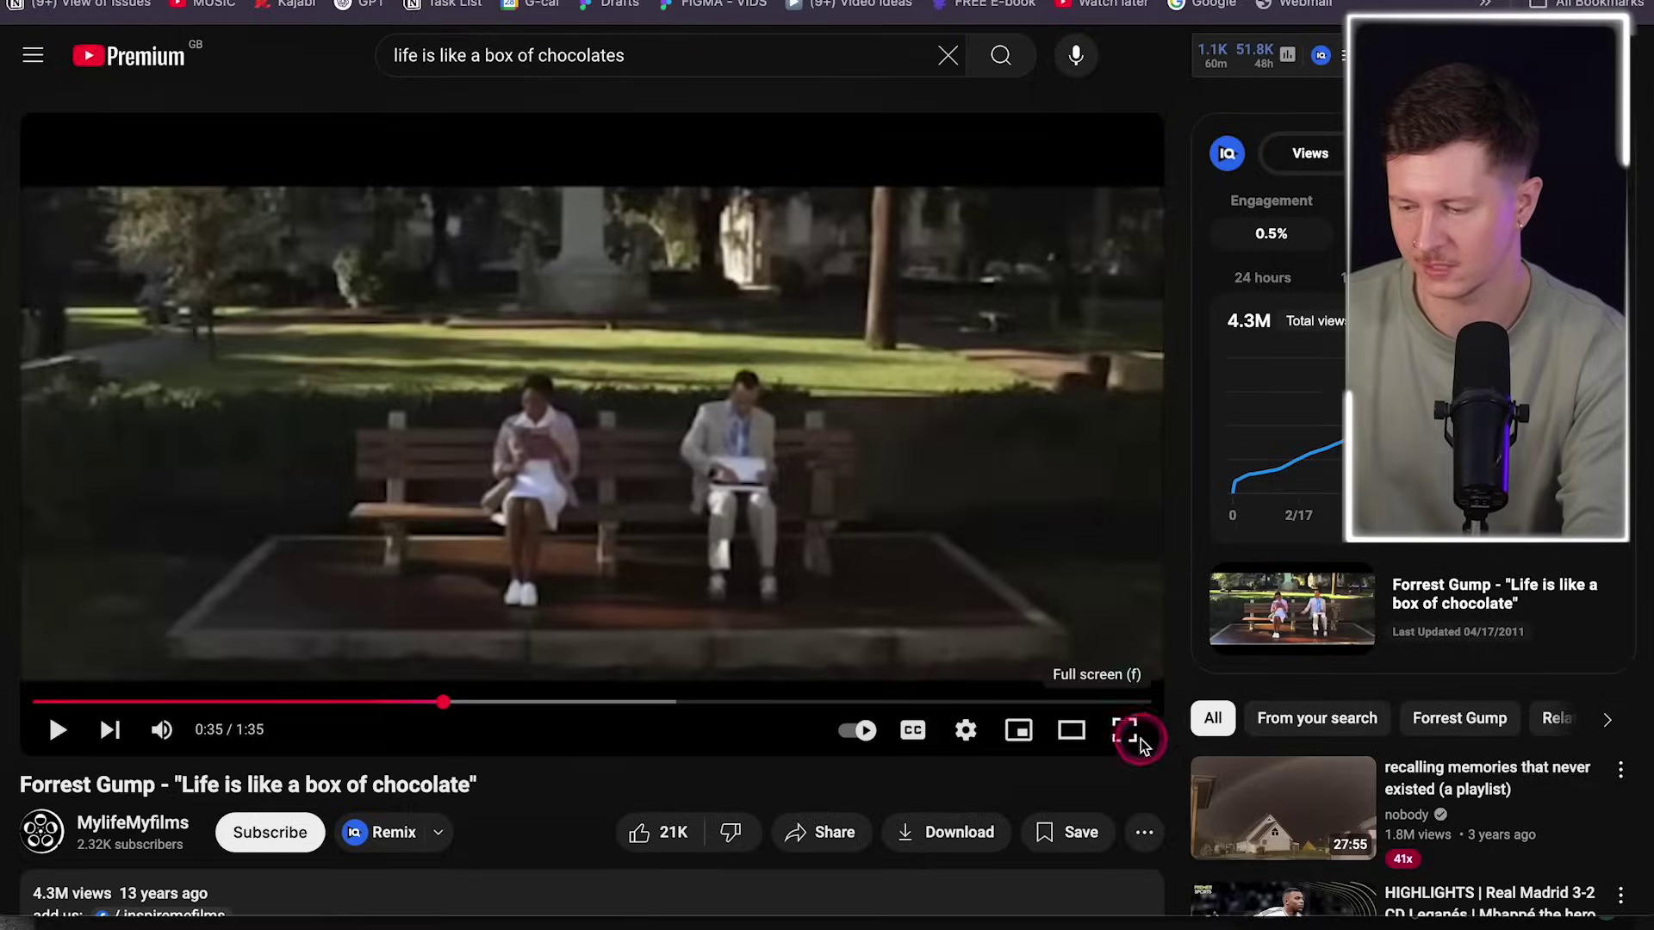
- Paste the Forrest Gump 'box of chocolate' link into Y2Mate's YouTube to MP3 converter and start it
click(1136, 735)
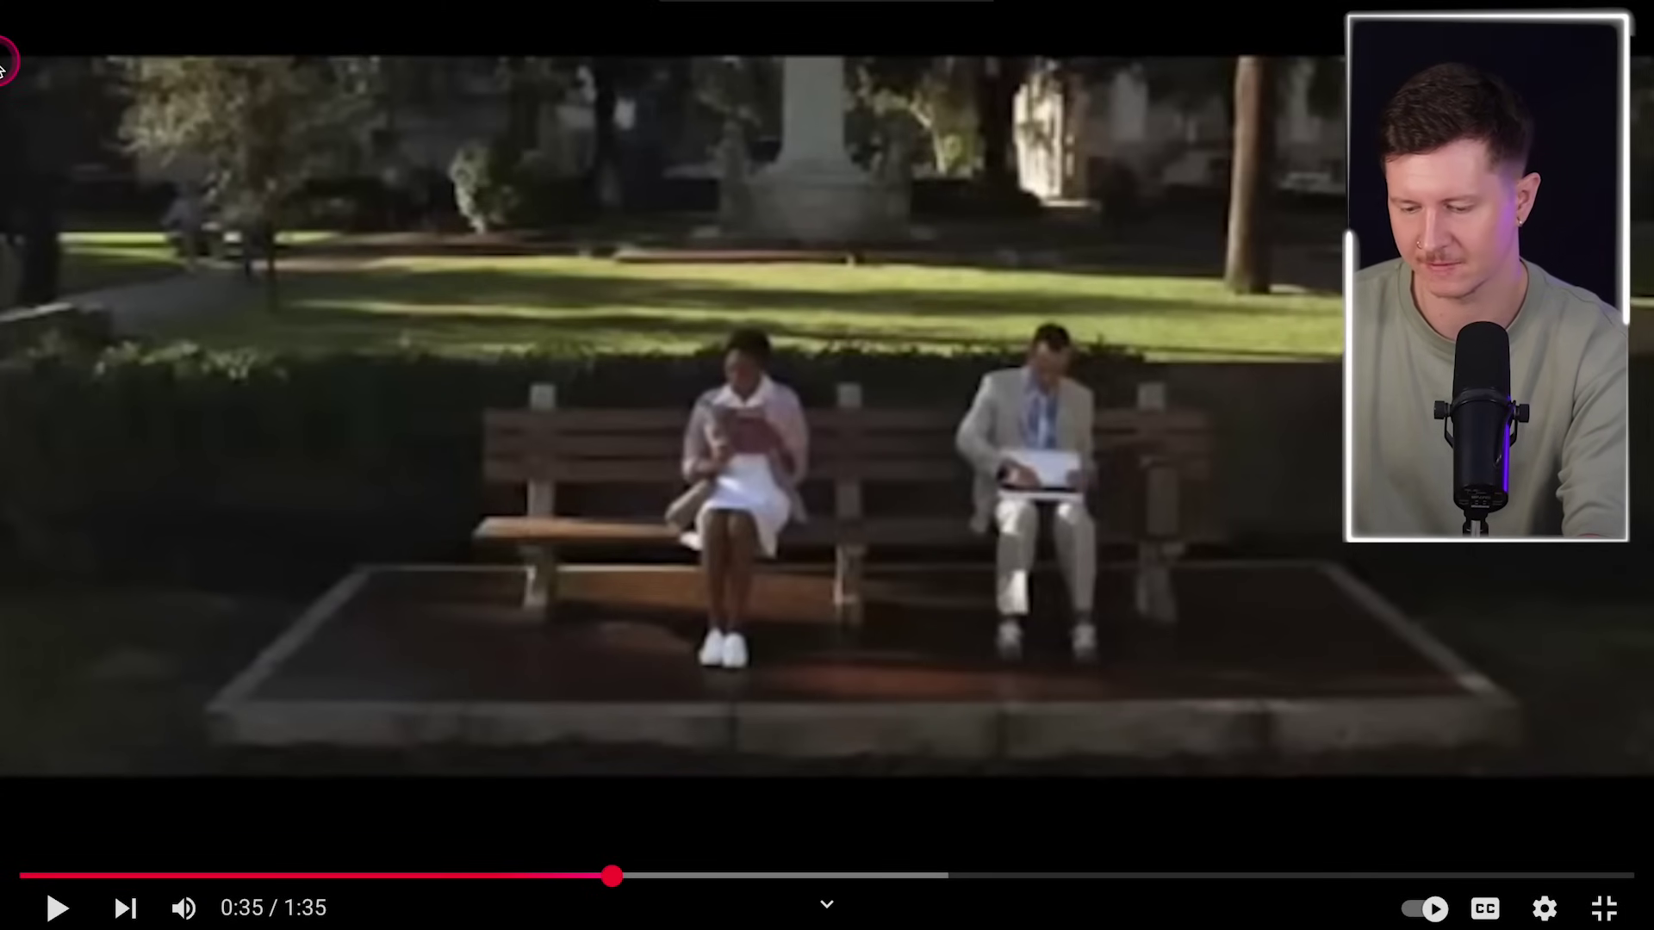
key(Escape)
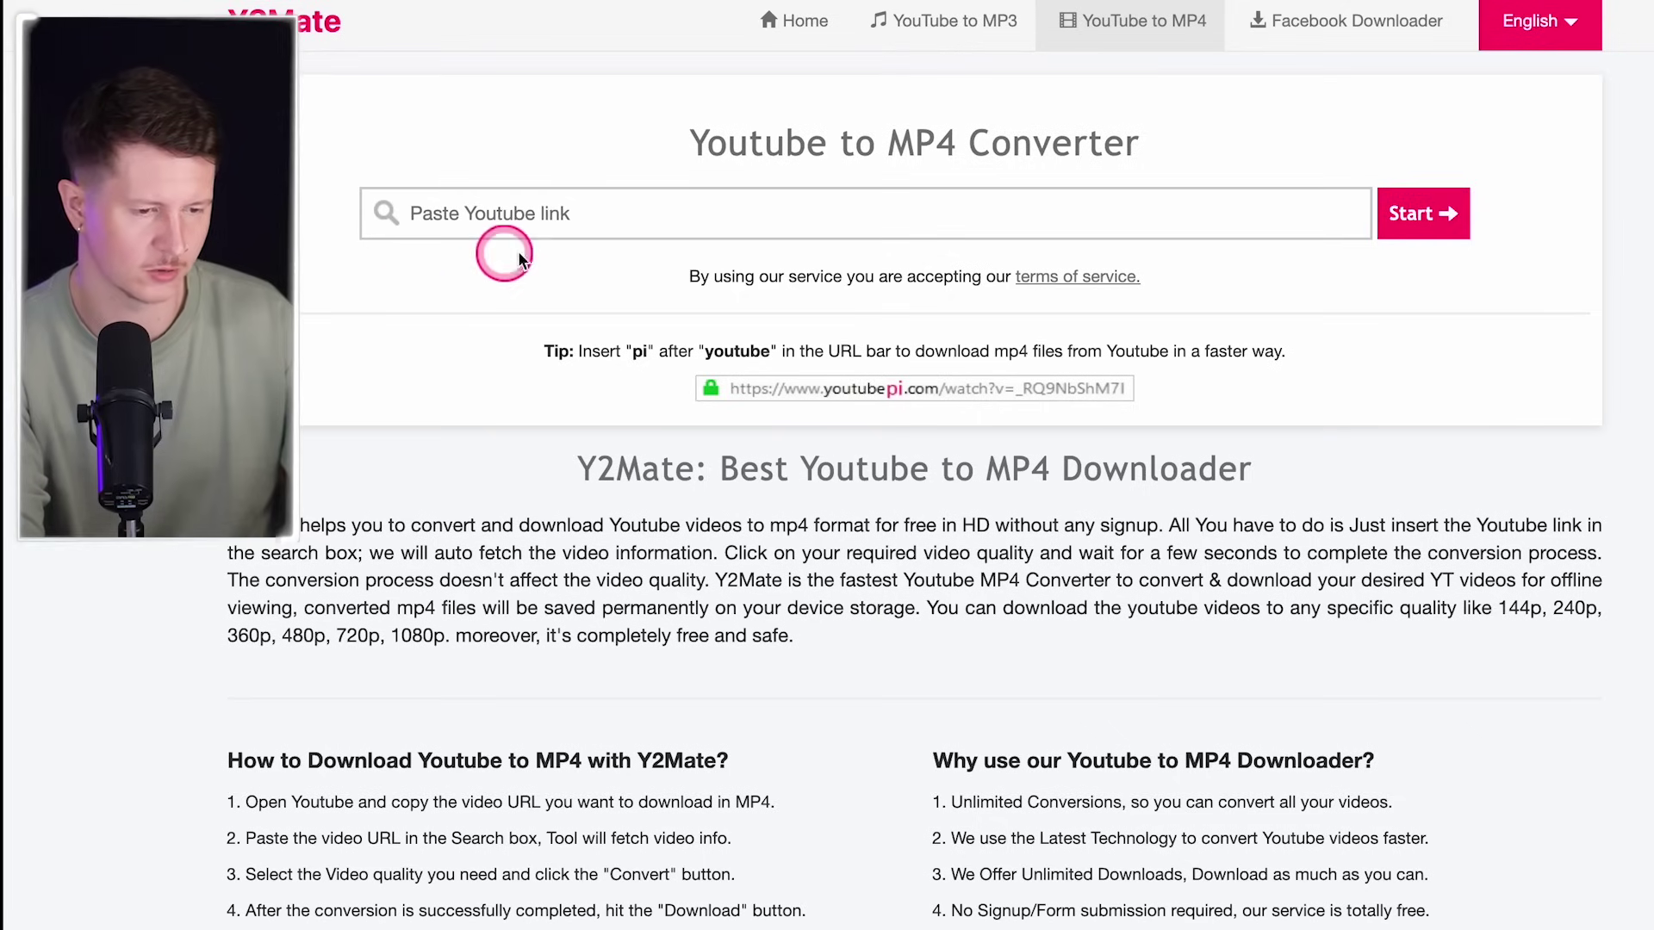
click(531, 225)
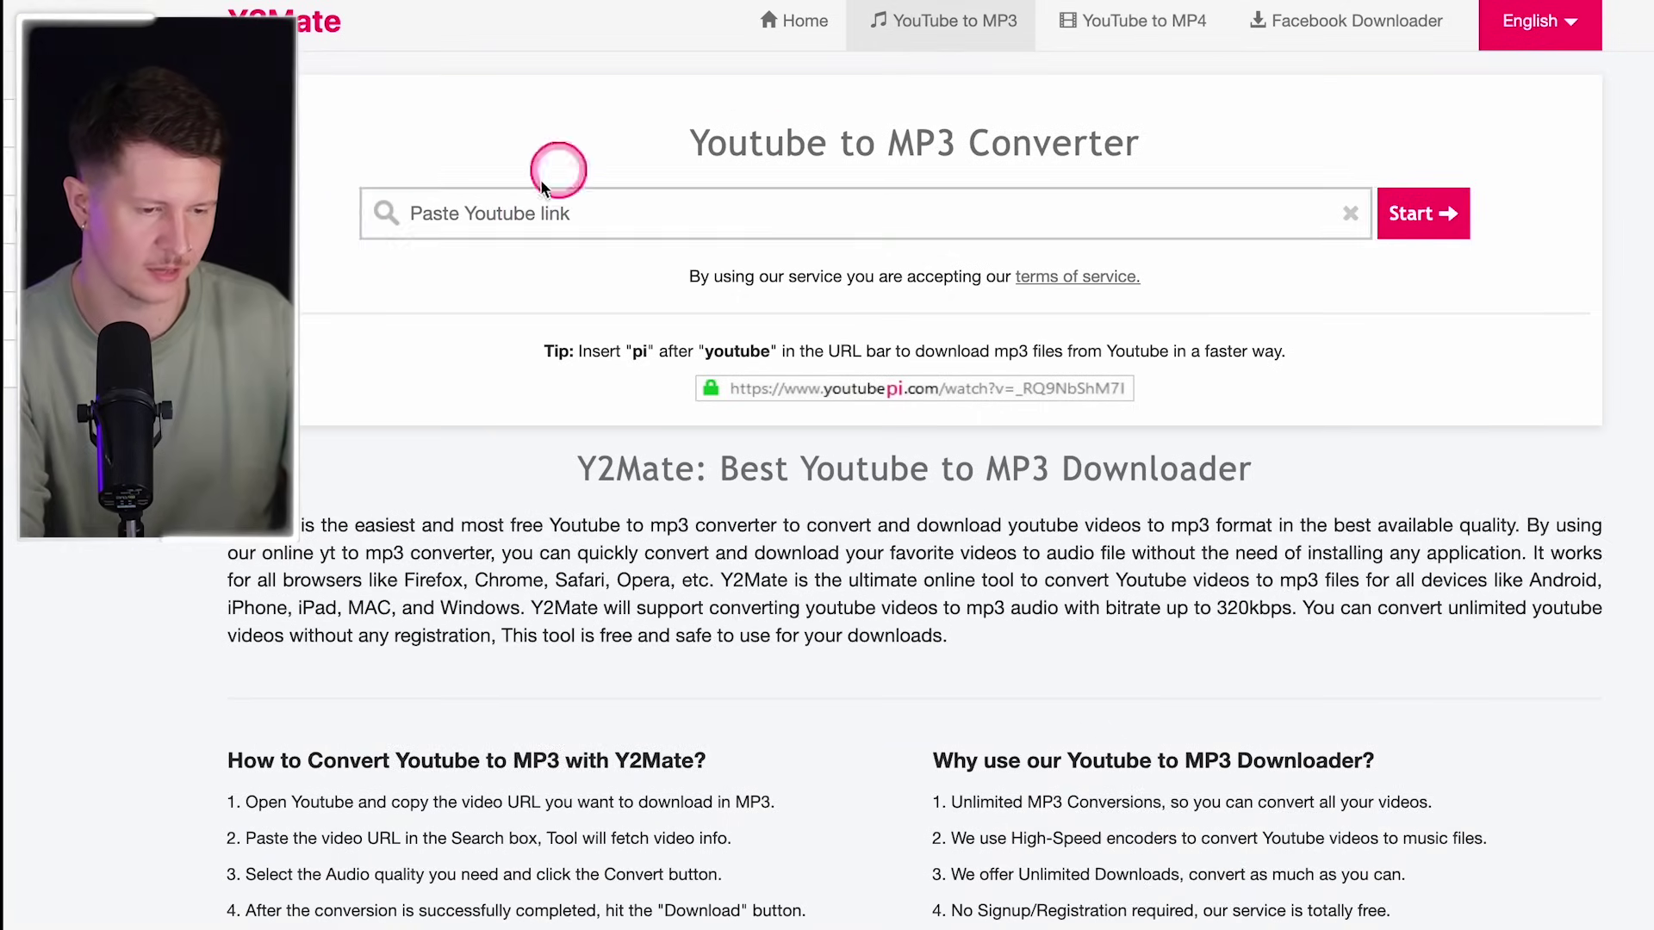
click(473, 218)
text(https://www.youtube.com/watch?v=CJh59vZ8ccc)
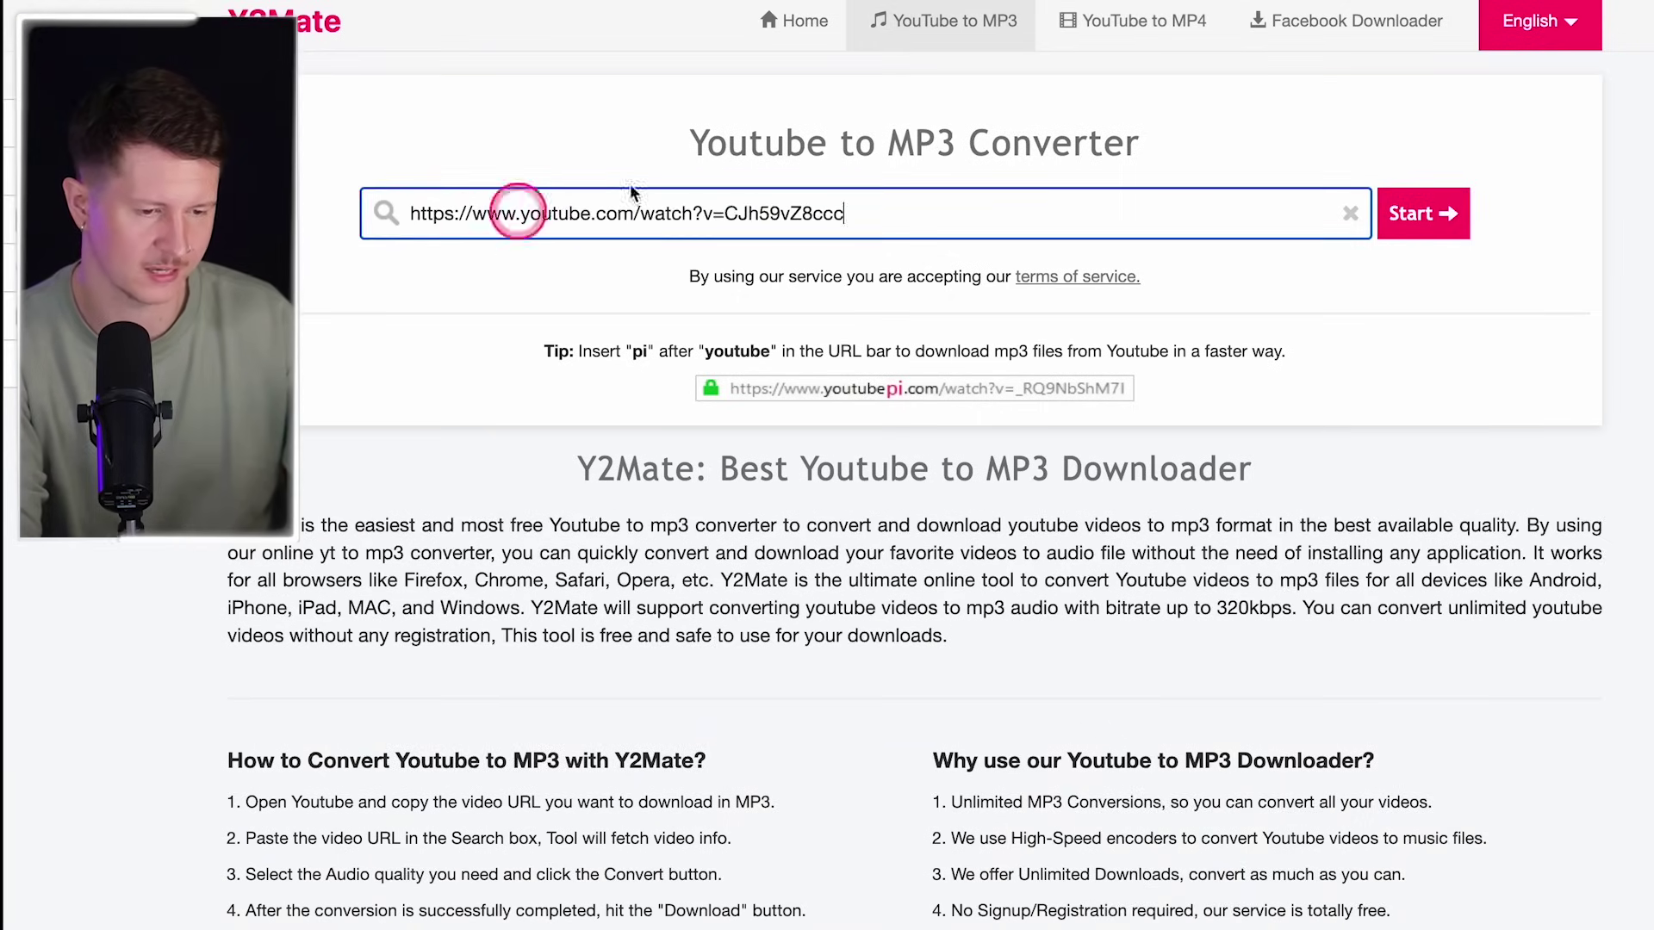
click(1424, 226)
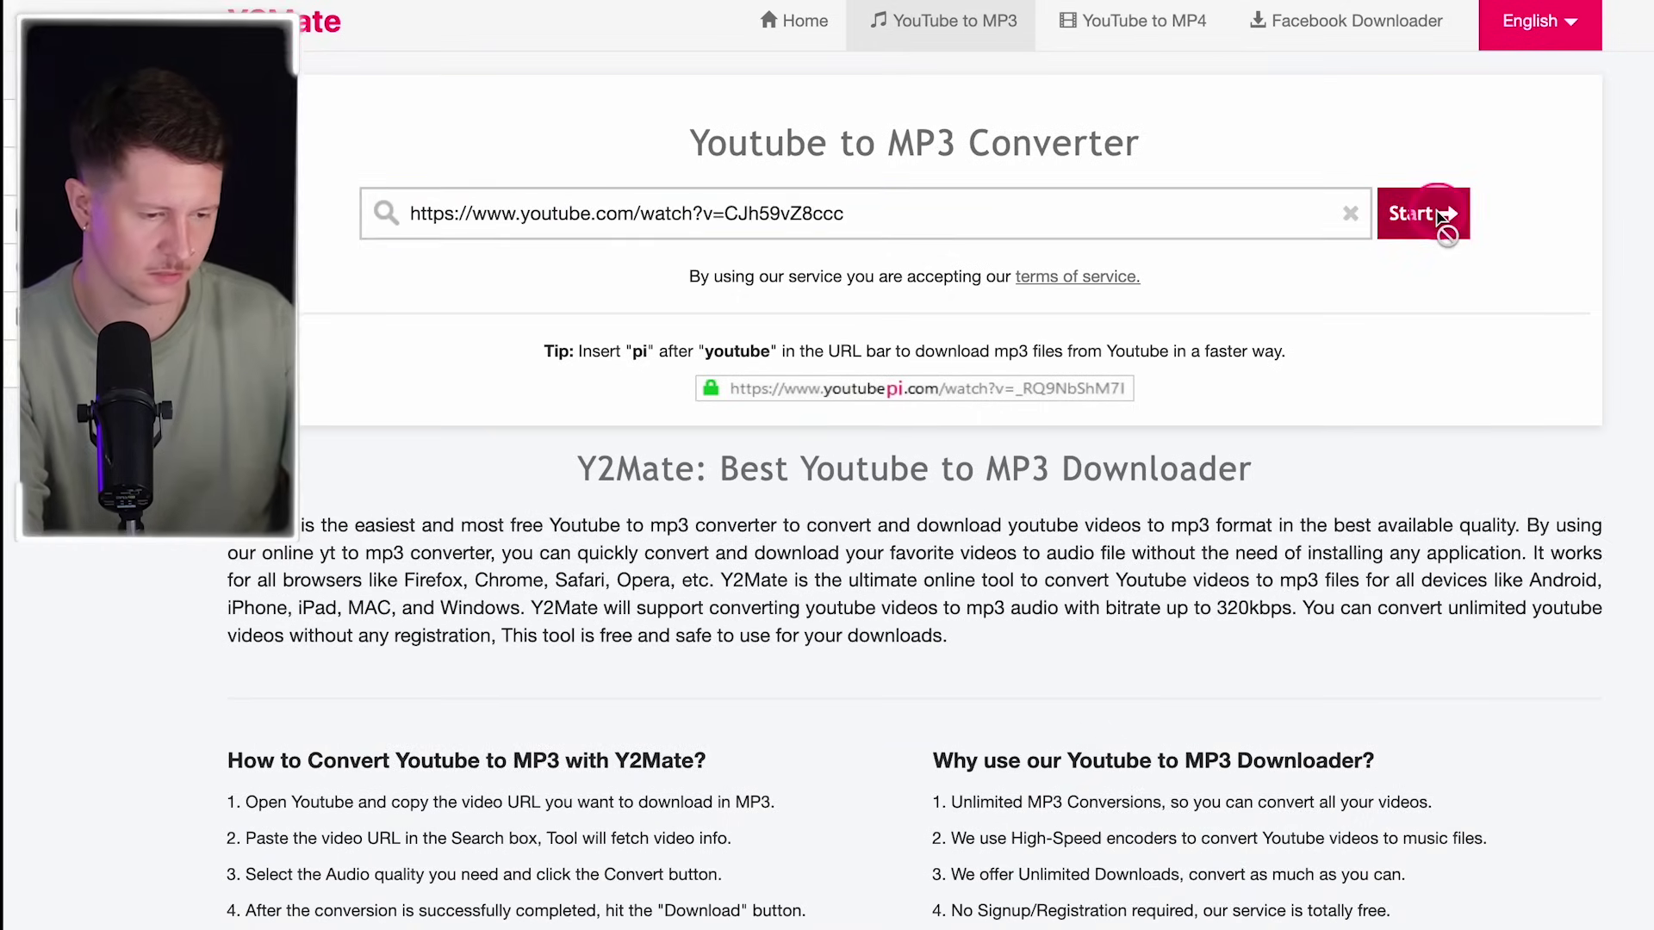
- Copy the Forrest Gump mp3 from Downloads into Pixverse AD Recreation and open it in QuickTime
key(super+Tab)
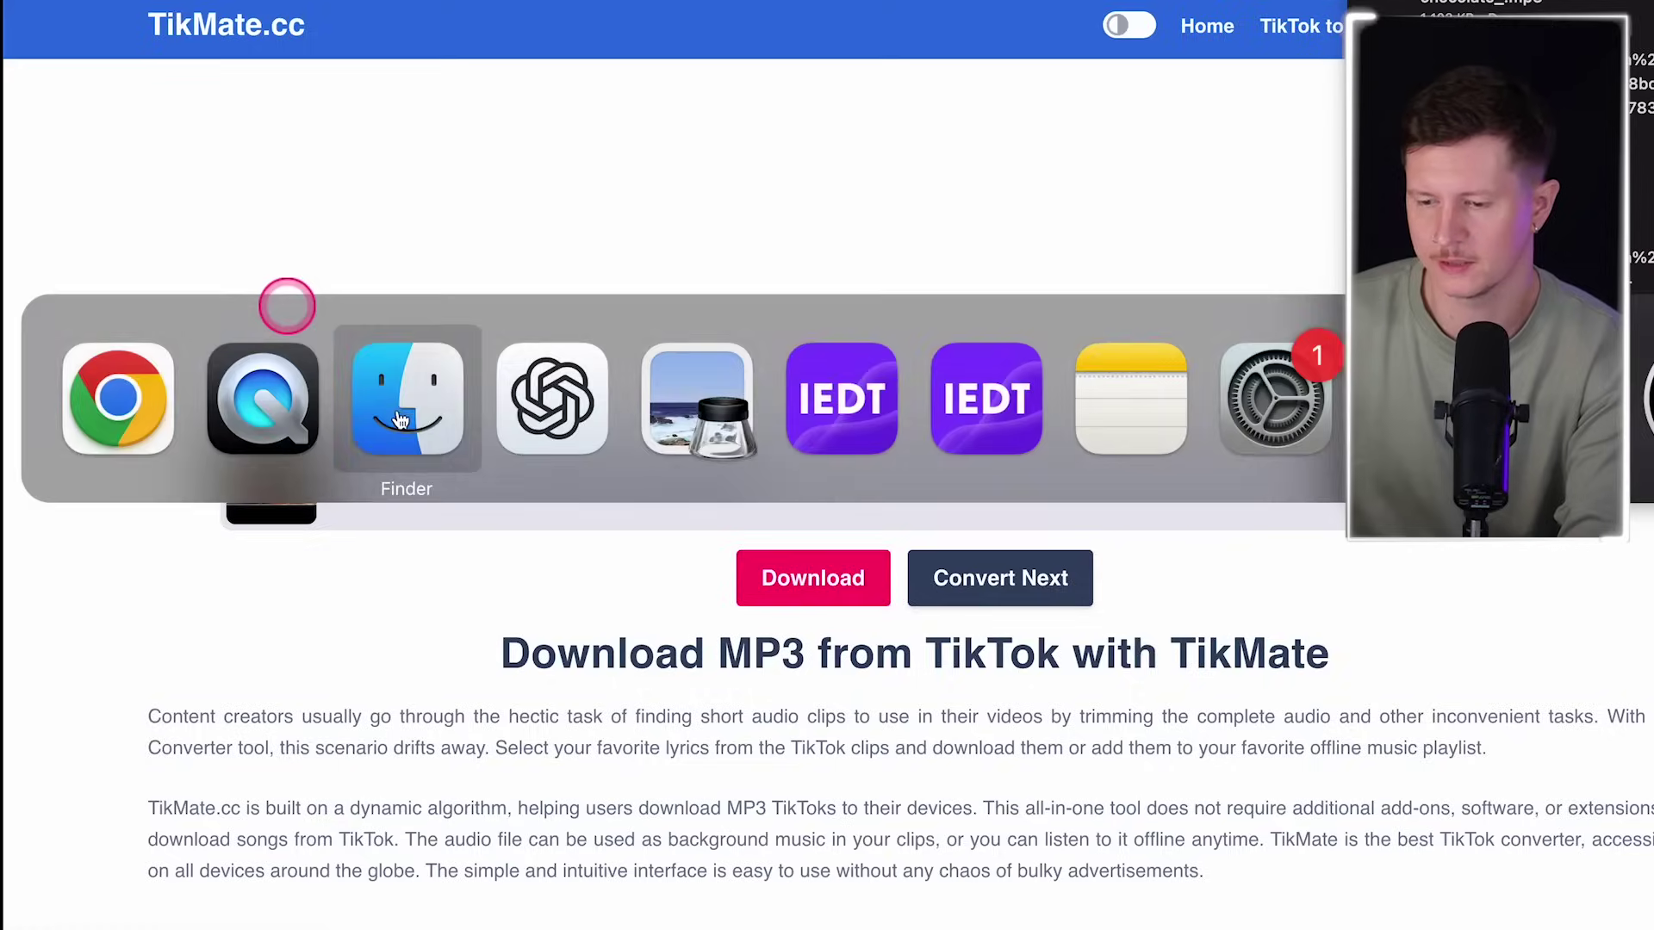
key(super+n)
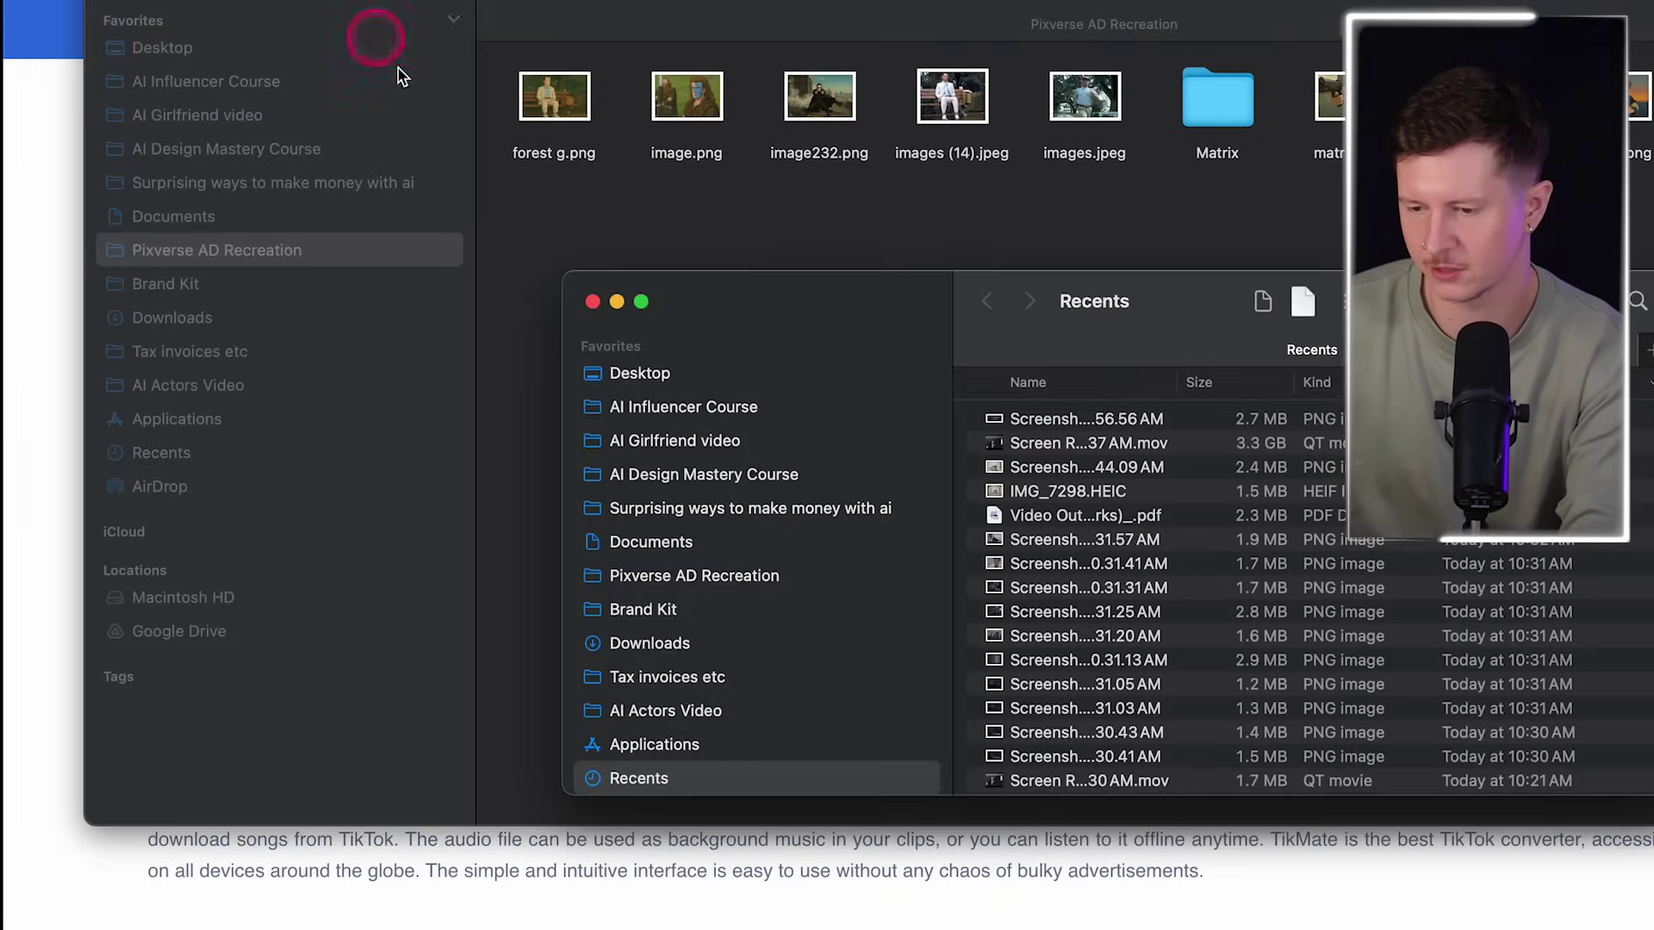
drag(733, 263, 689, 401)
click(562, 735)
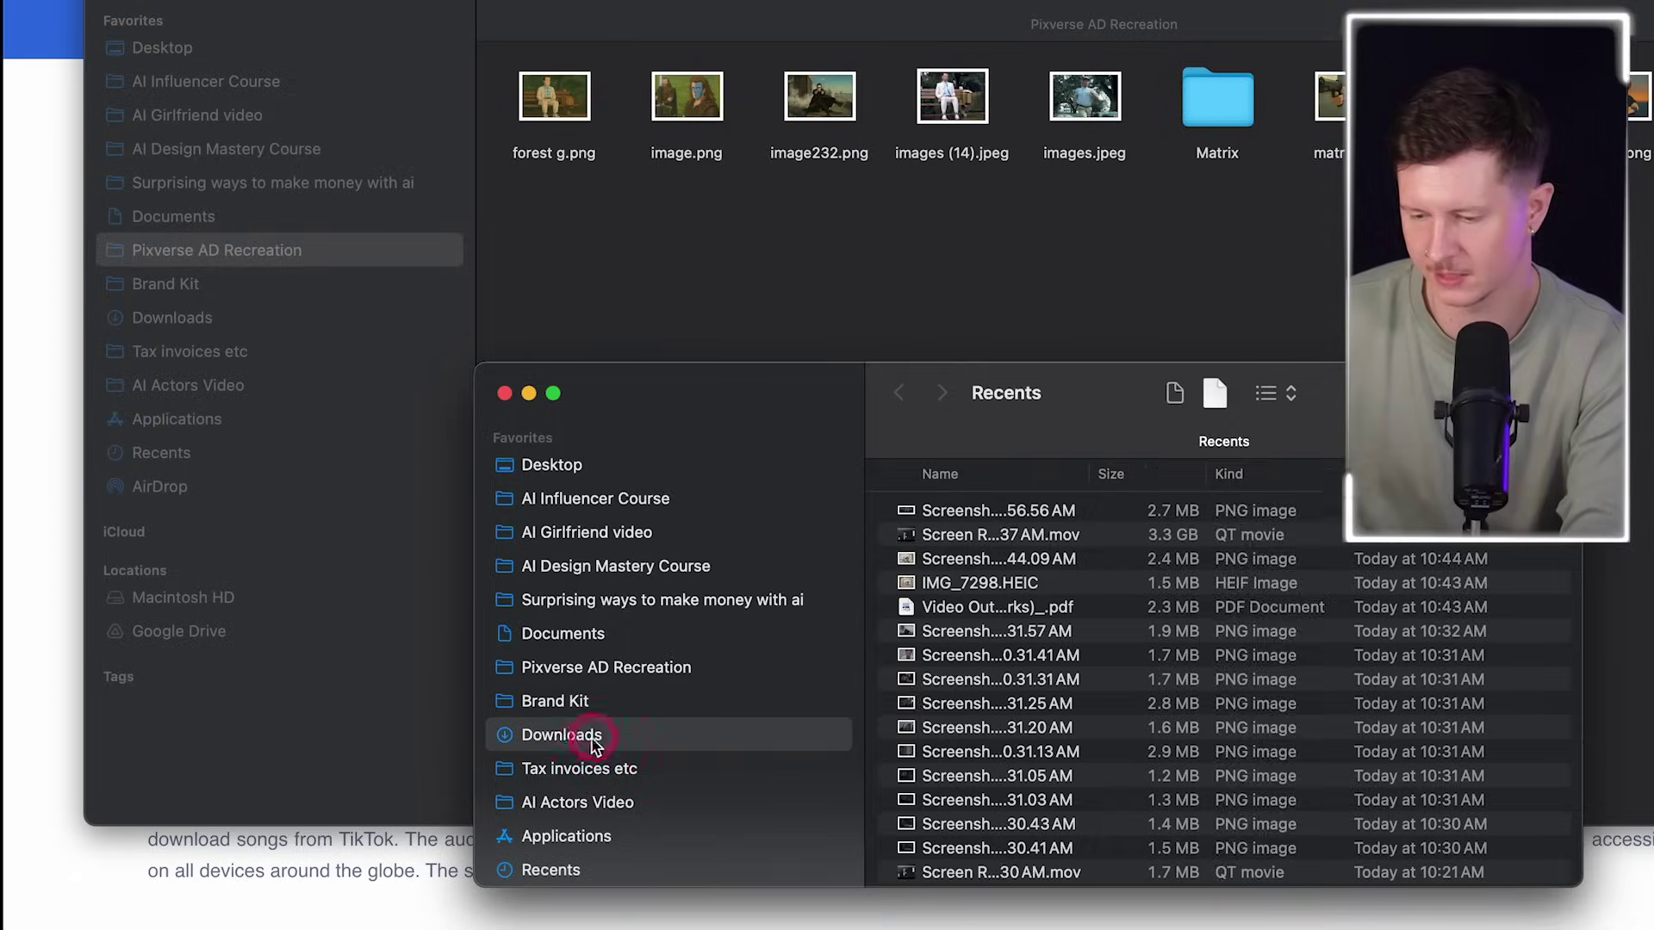
drag(1028, 510, 832, 276)
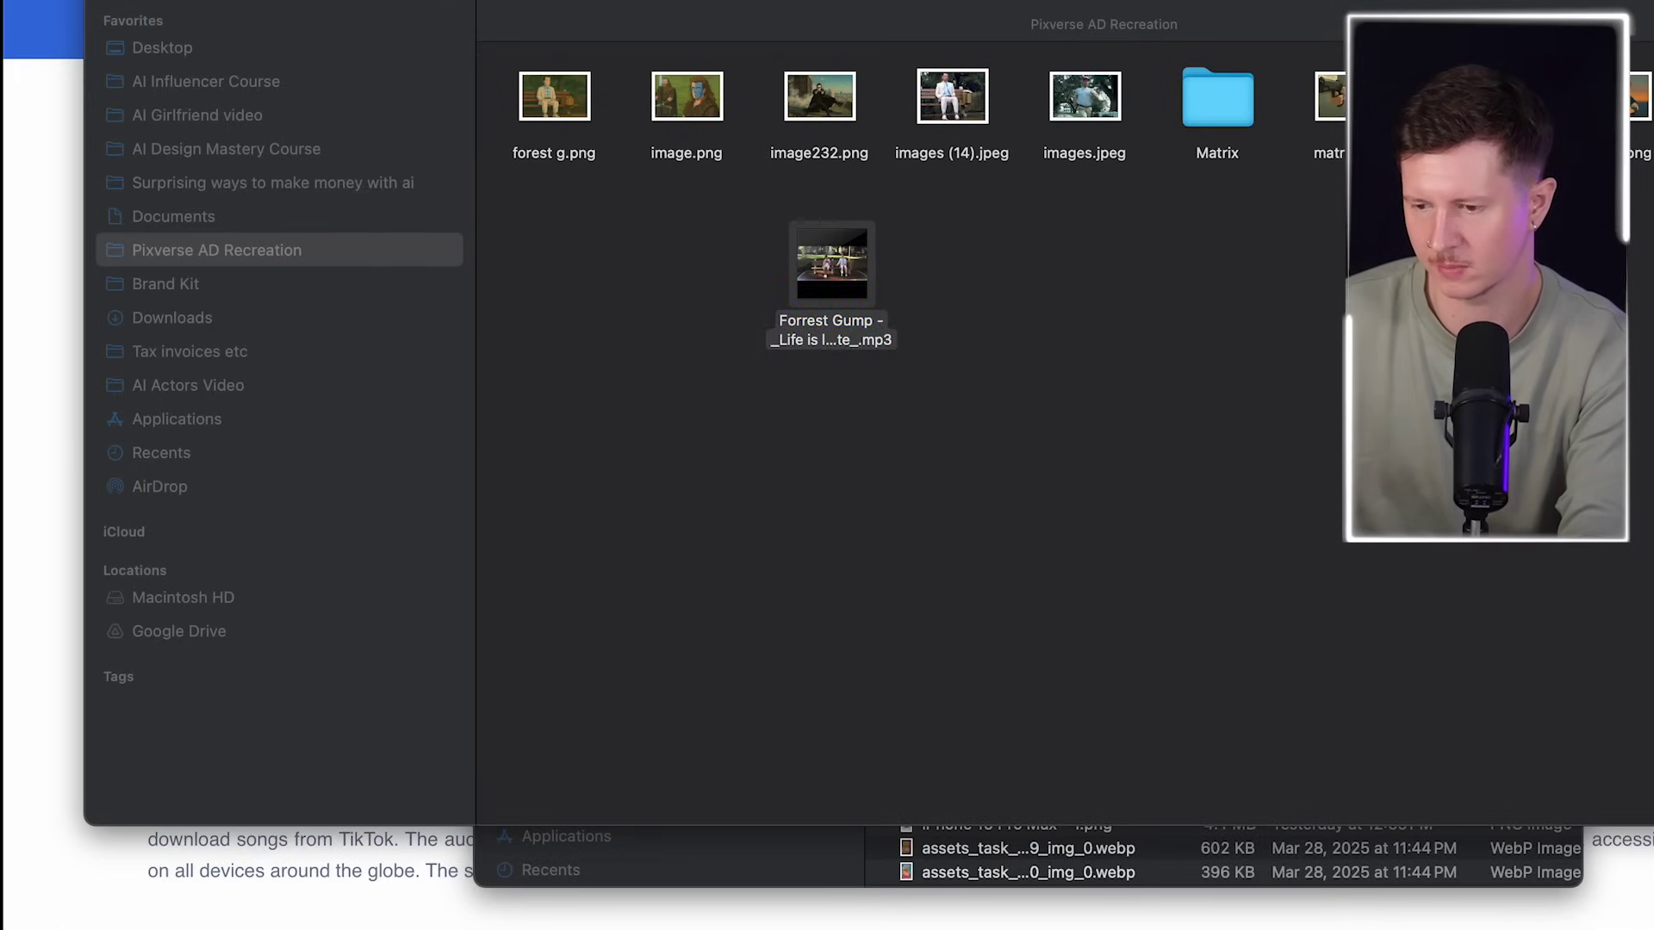
key(super+o)
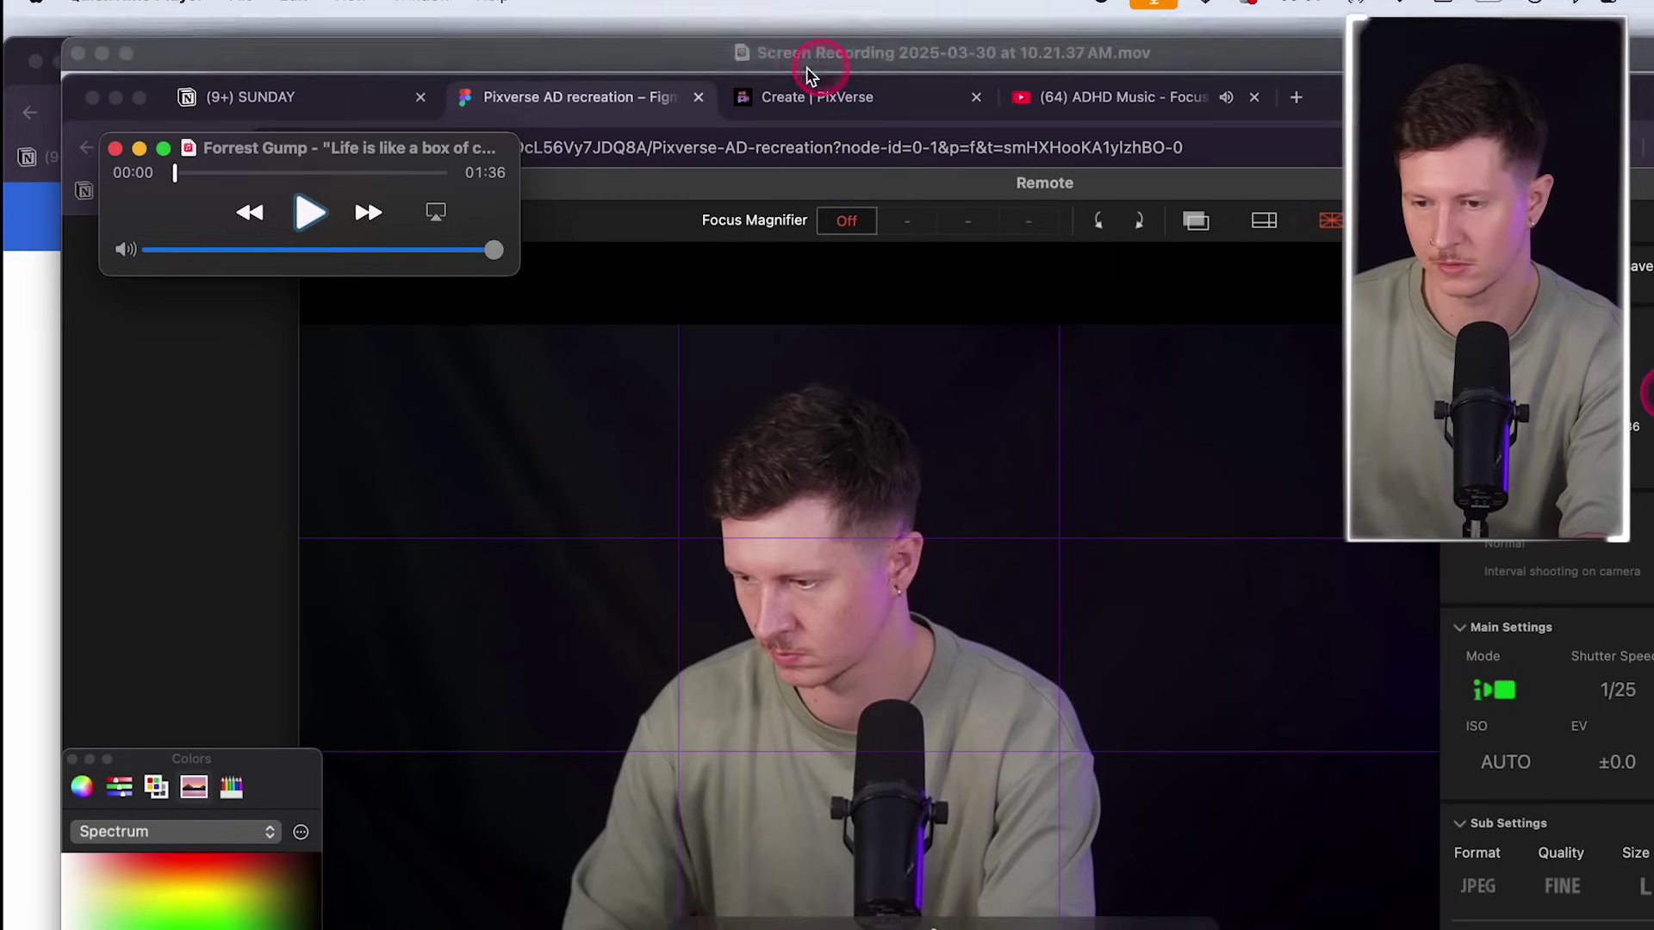
- Trim the Forrest Gump audio to a 6-second excerpt and save it as a new file
click(291, 20)
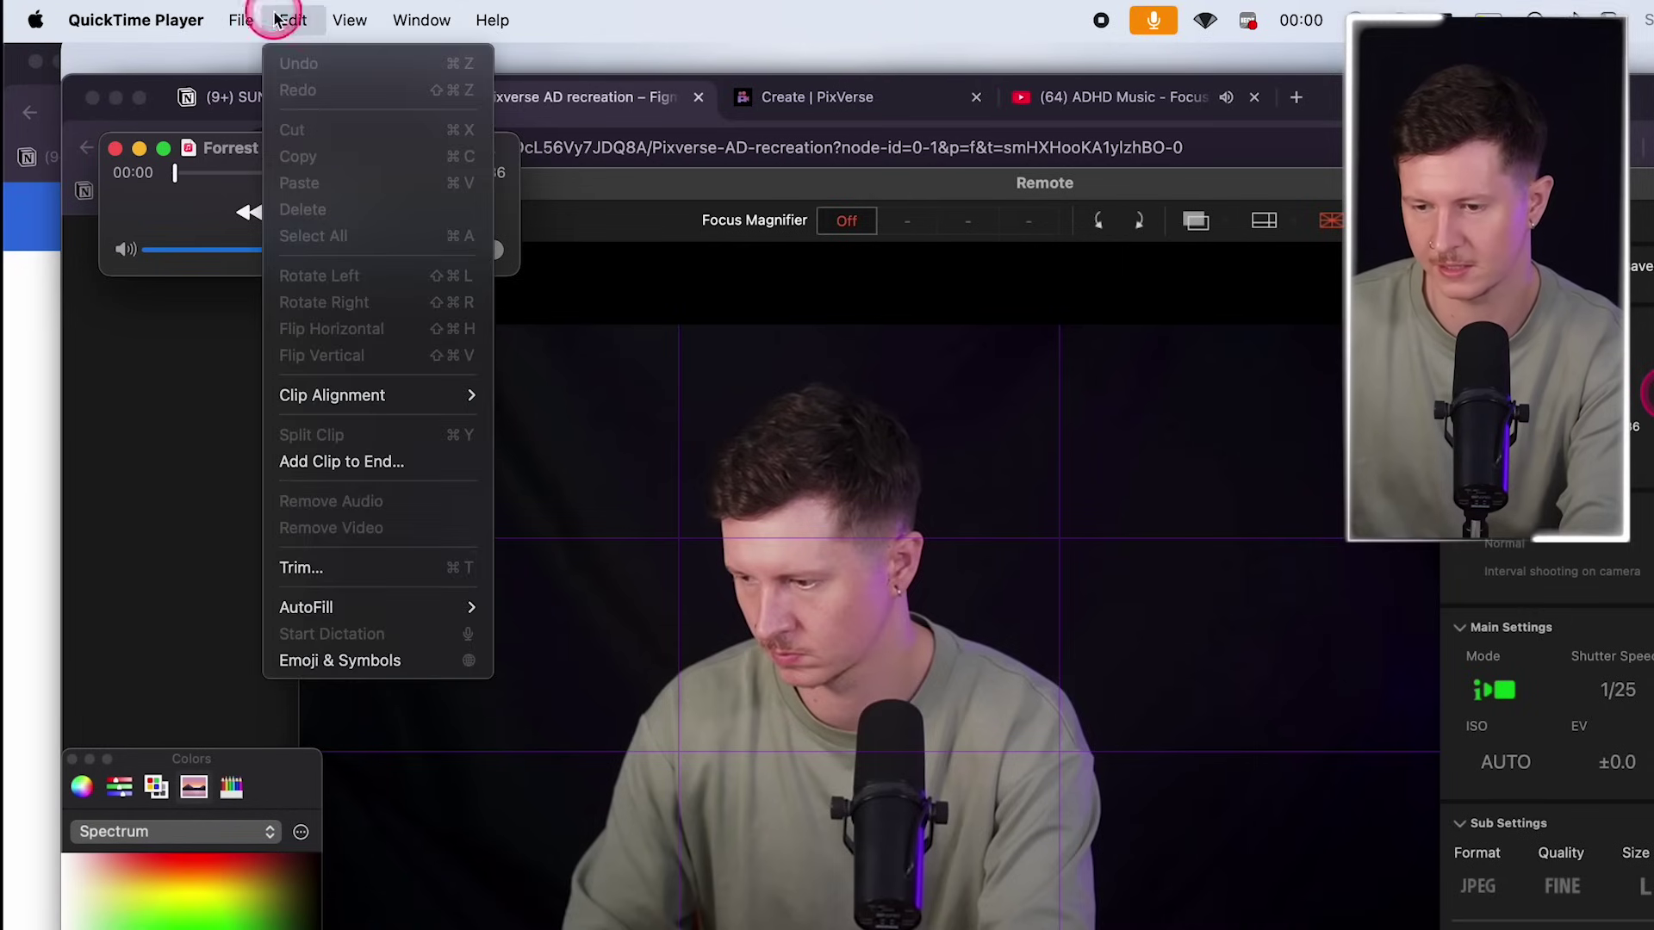
click(332, 568)
drag(128, 226, 418, 224)
drag(933, 224, 487, 224)
click(907, 176)
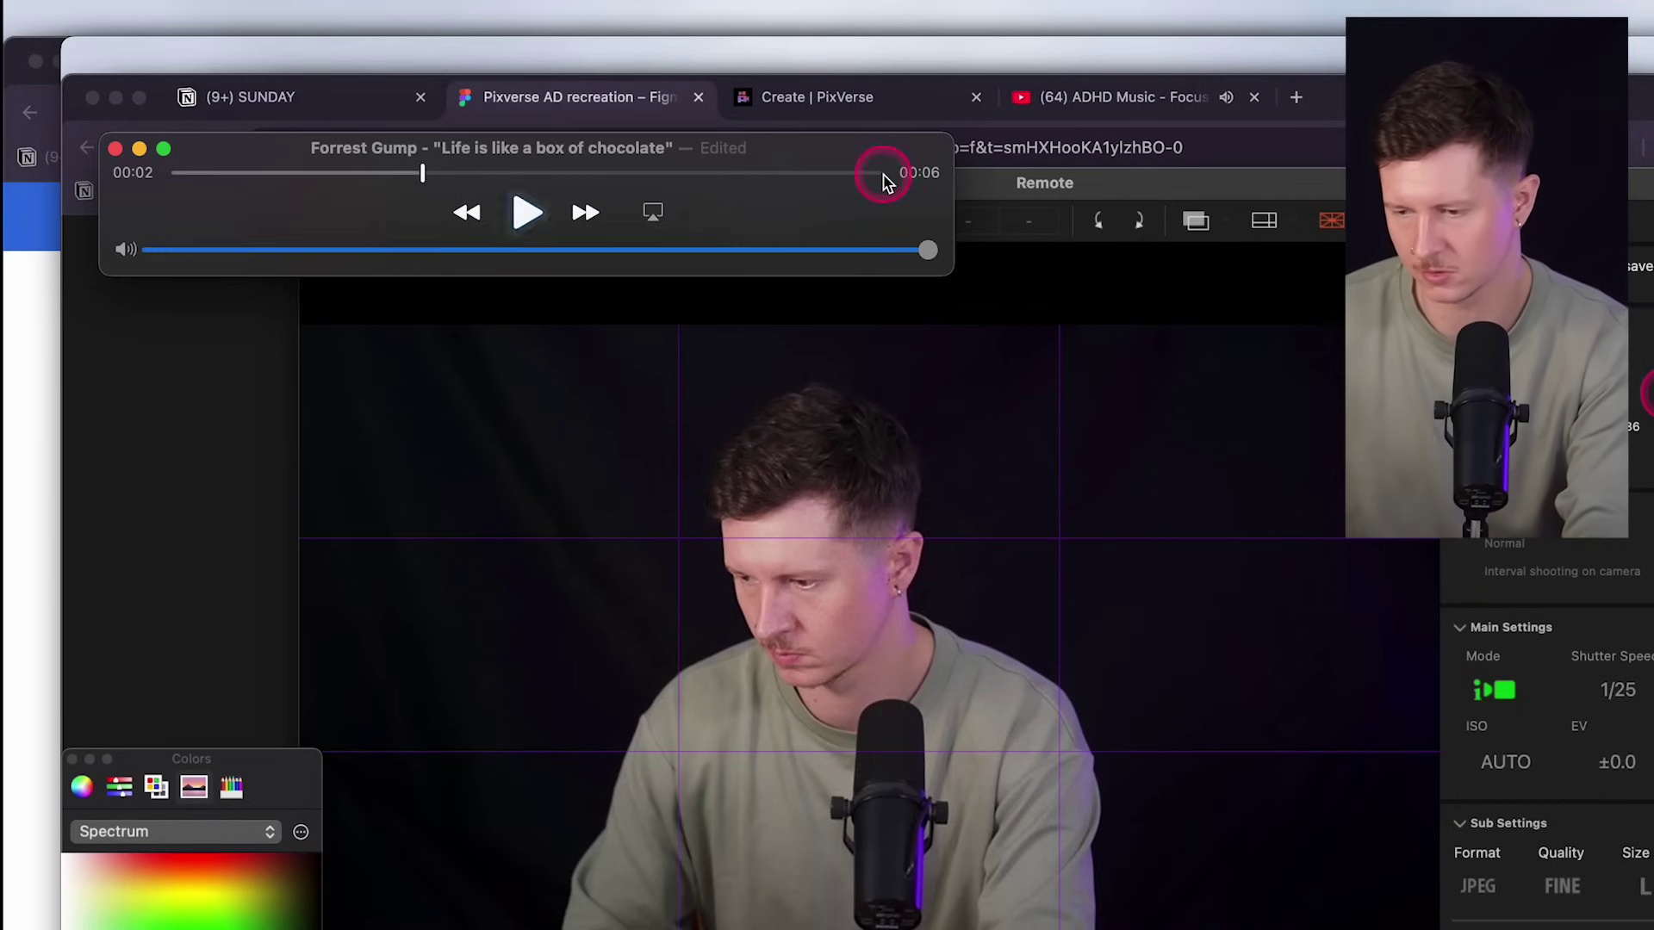
key(super+s)
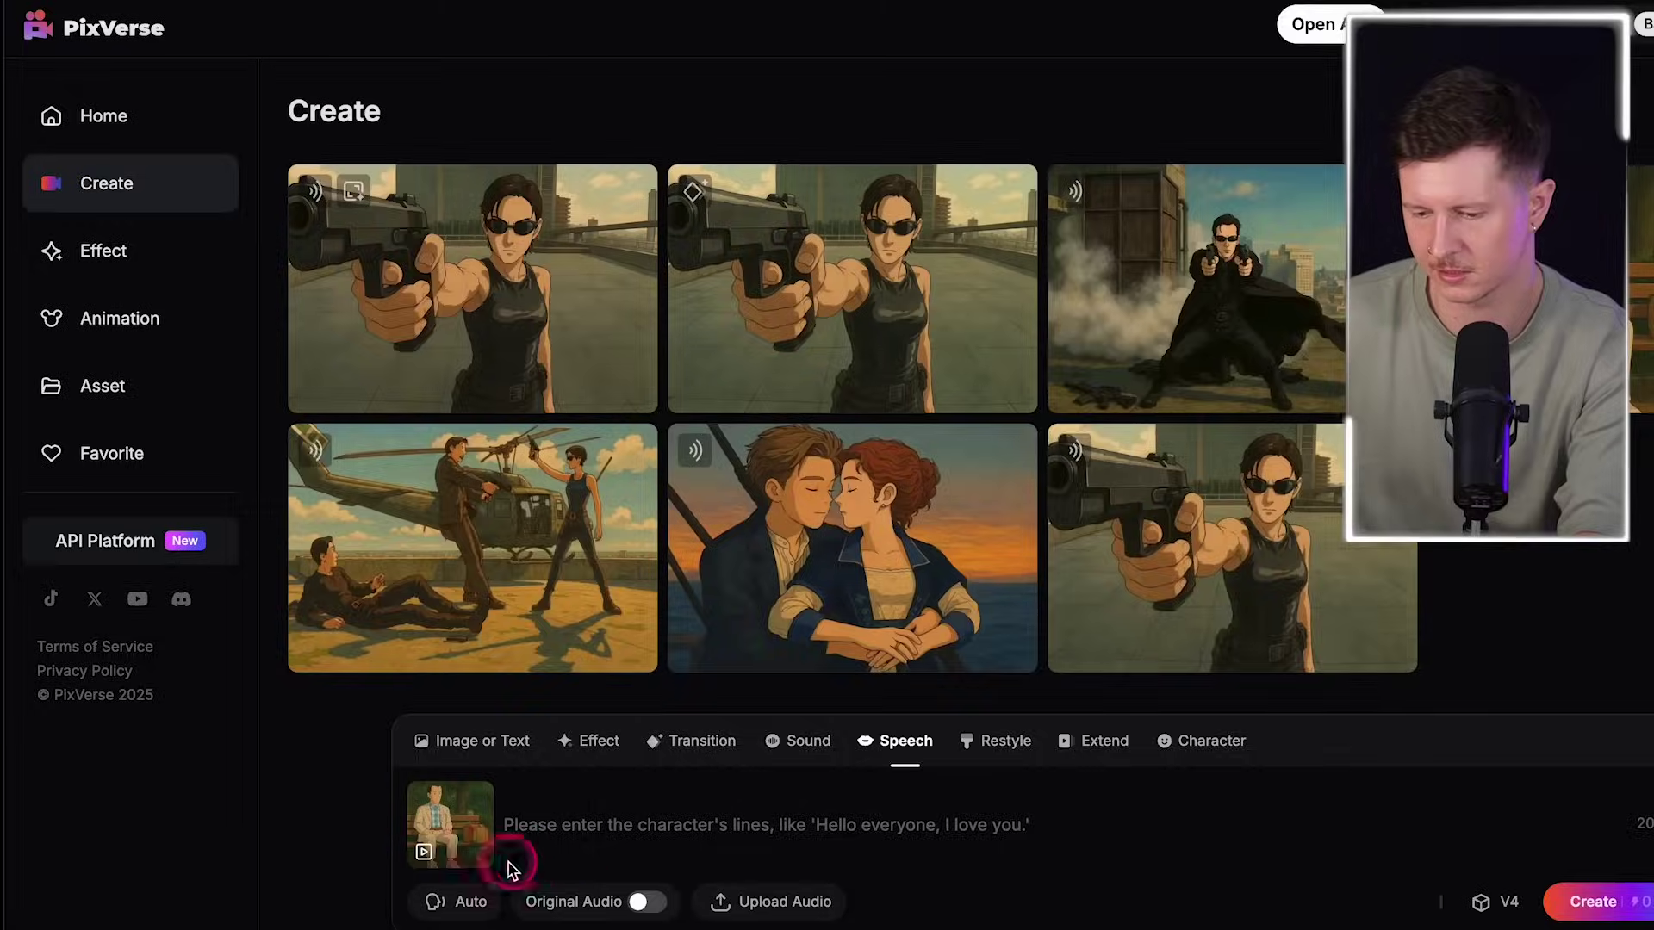
- Upload asdsagump audio.m4a as the bench clip's speech audio and play it back
click(771, 903)
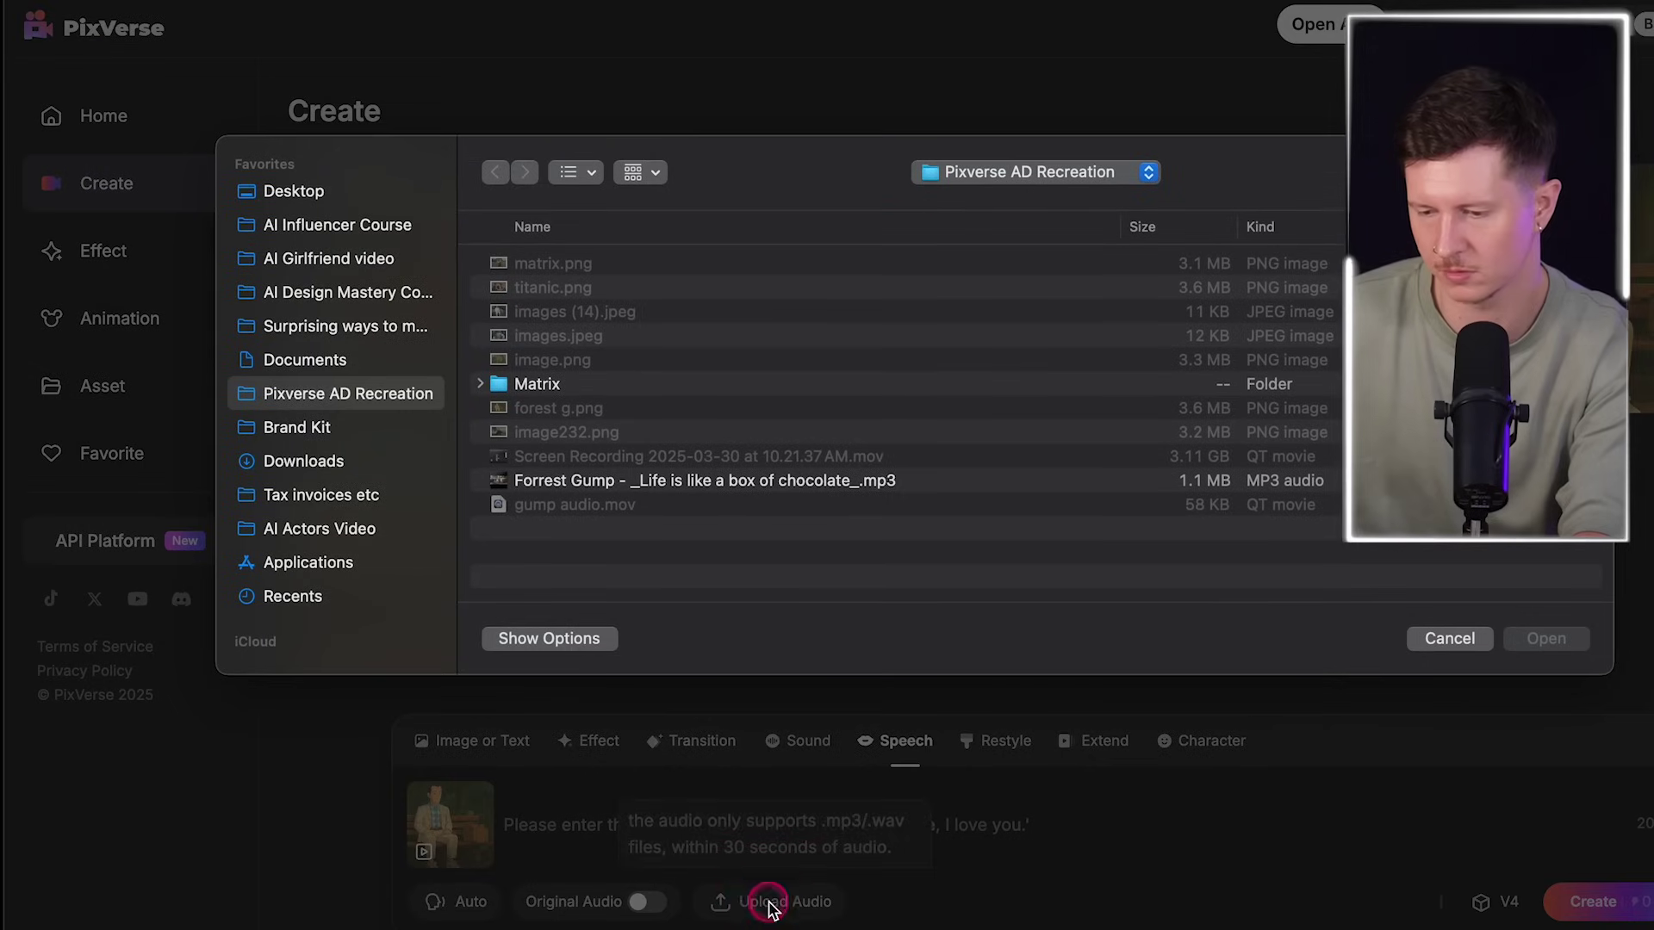
click(570, 485)
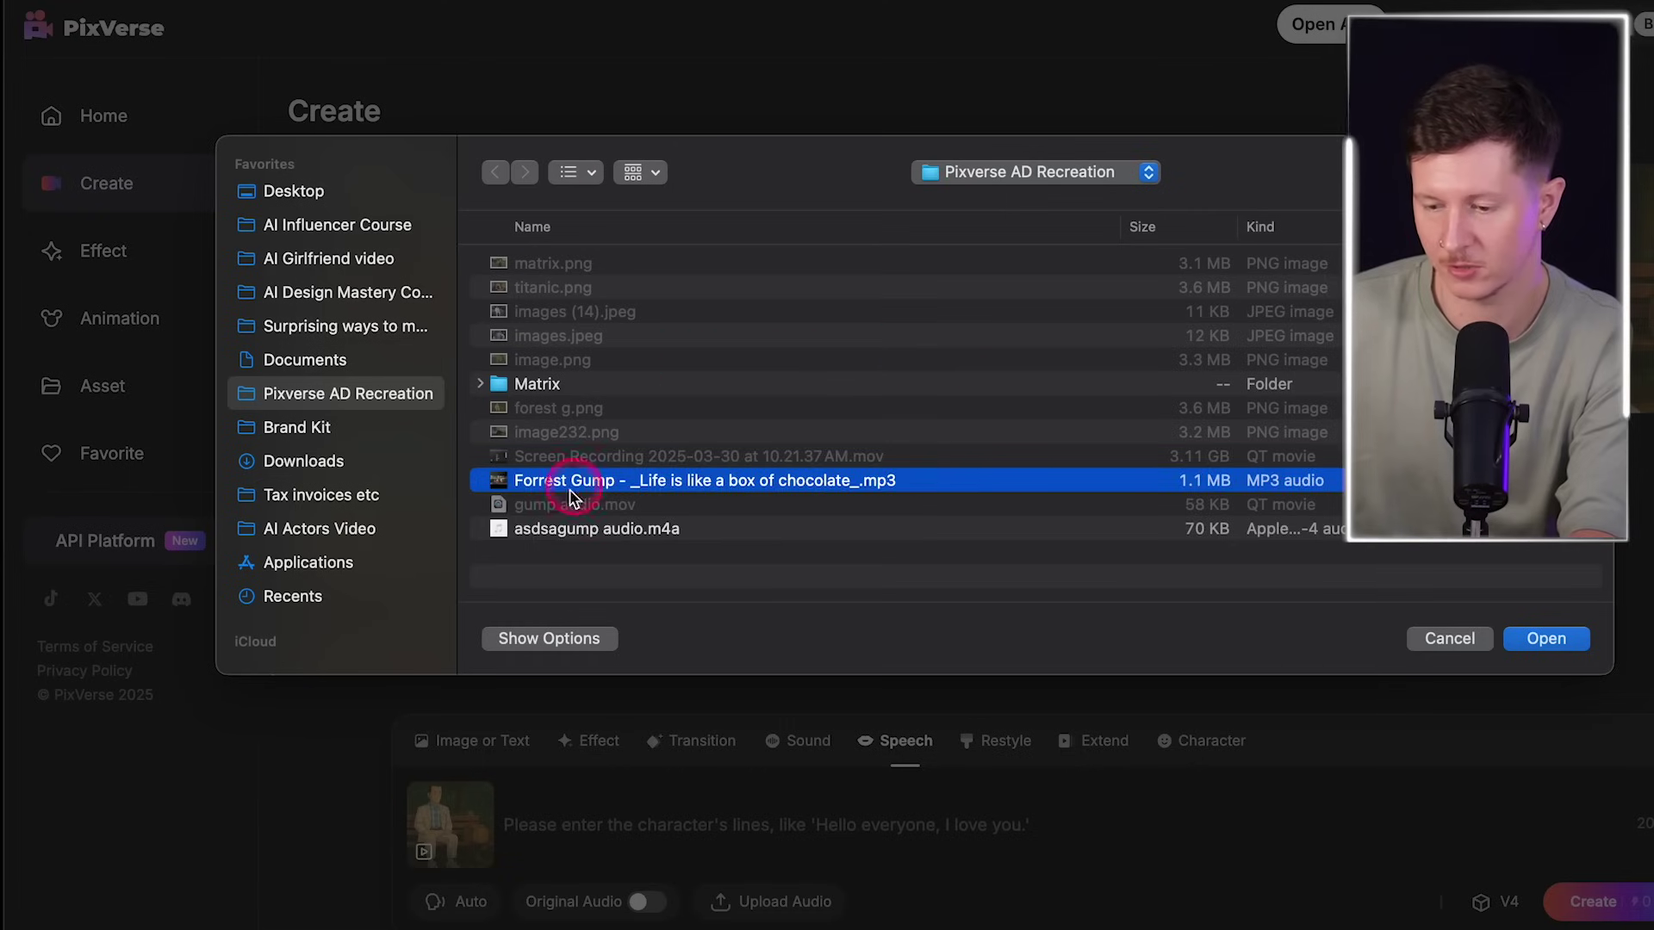
click(556, 529)
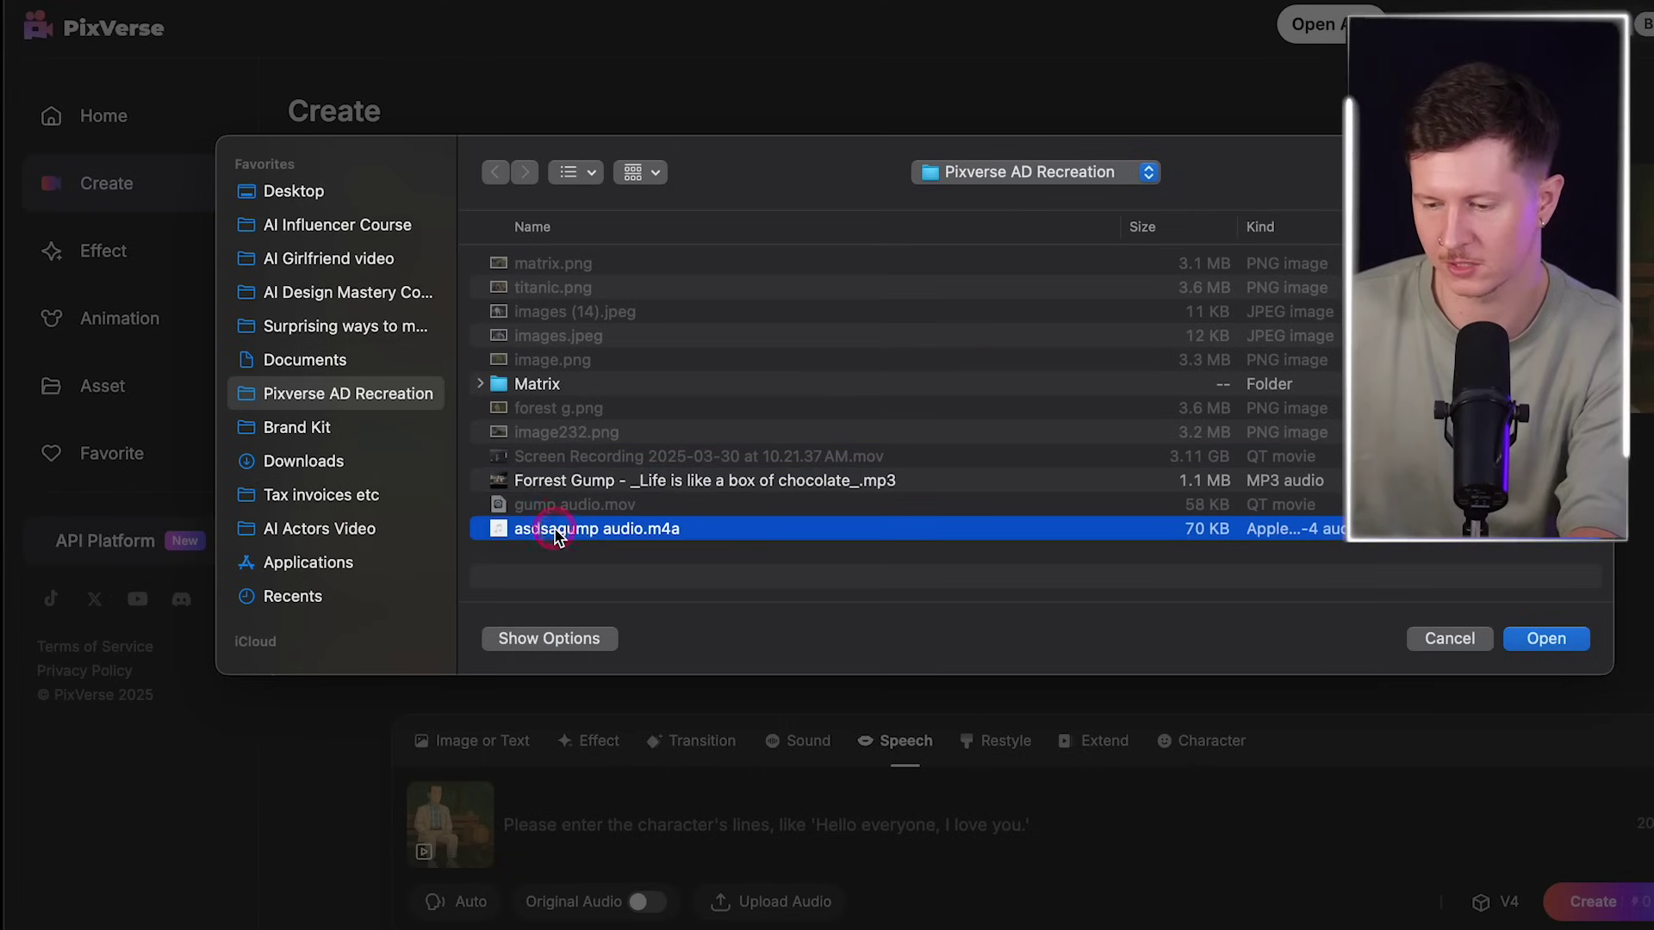
double_click(556, 530)
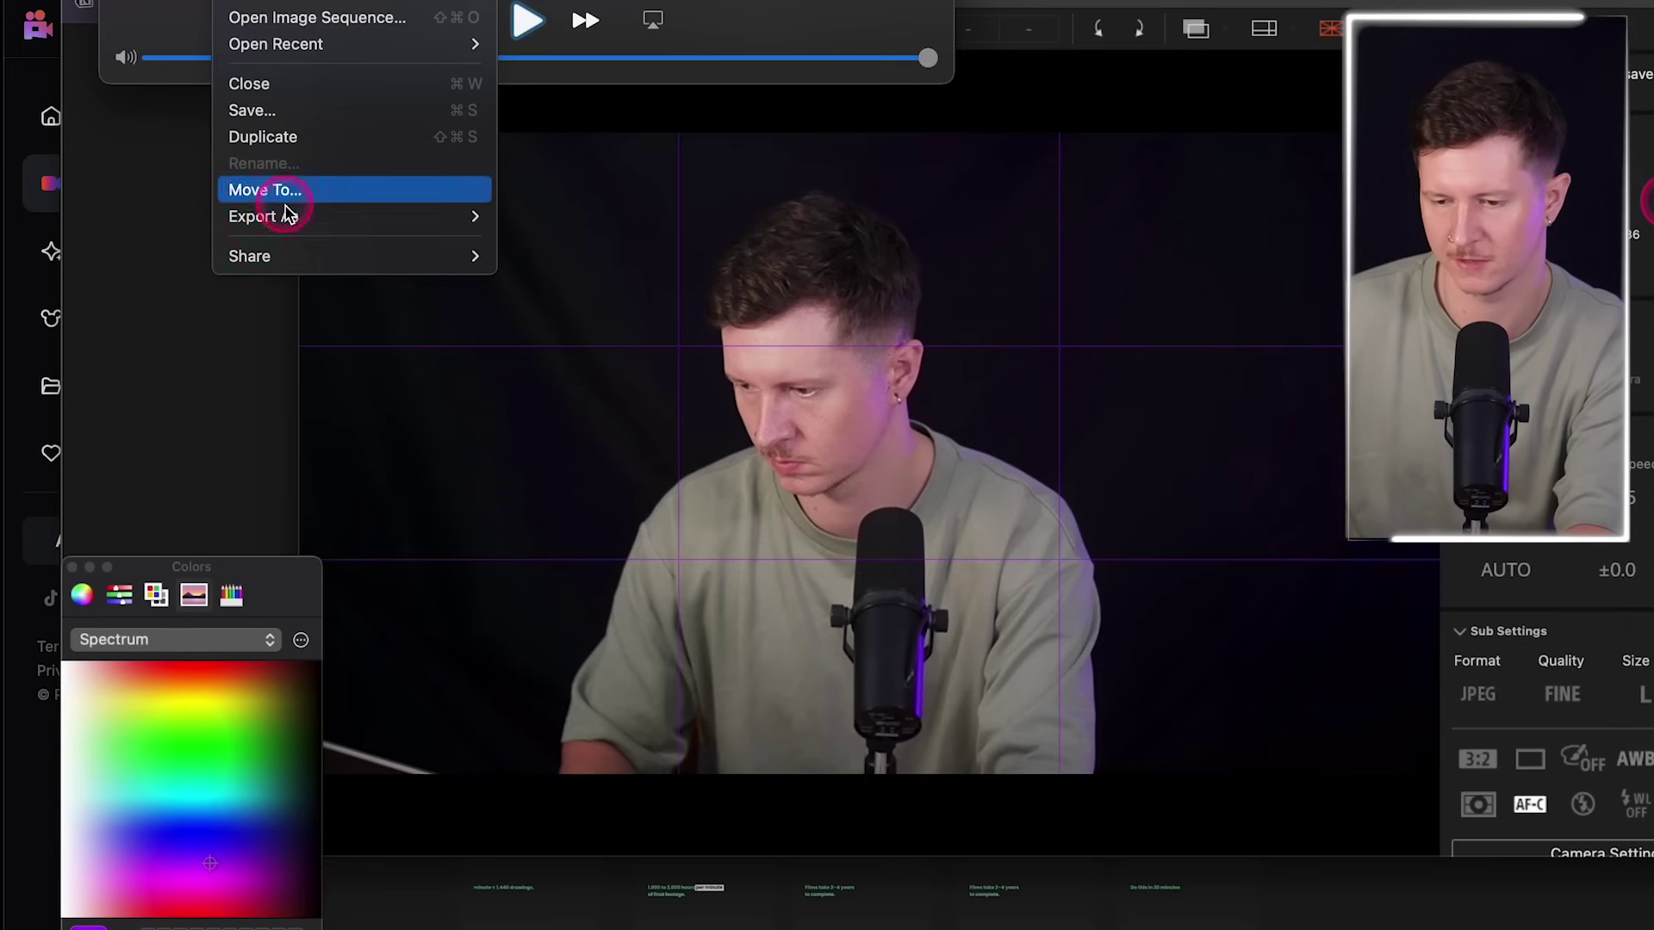
mouse_move(280, 214)
click(537, 324)
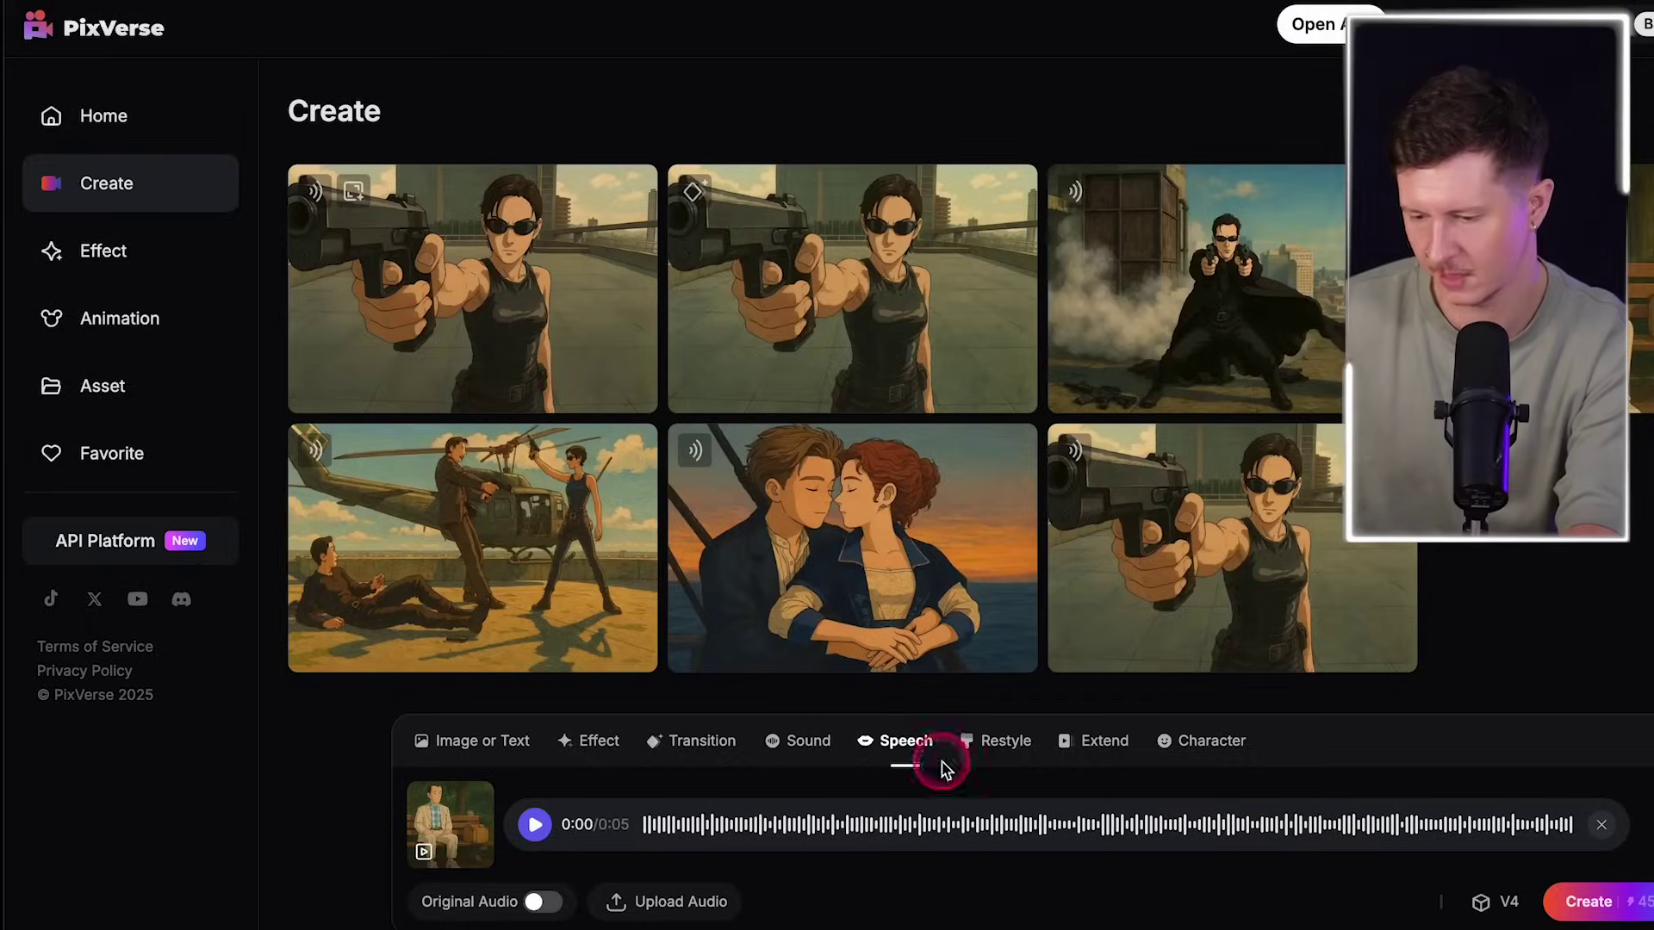
click(521, 825)
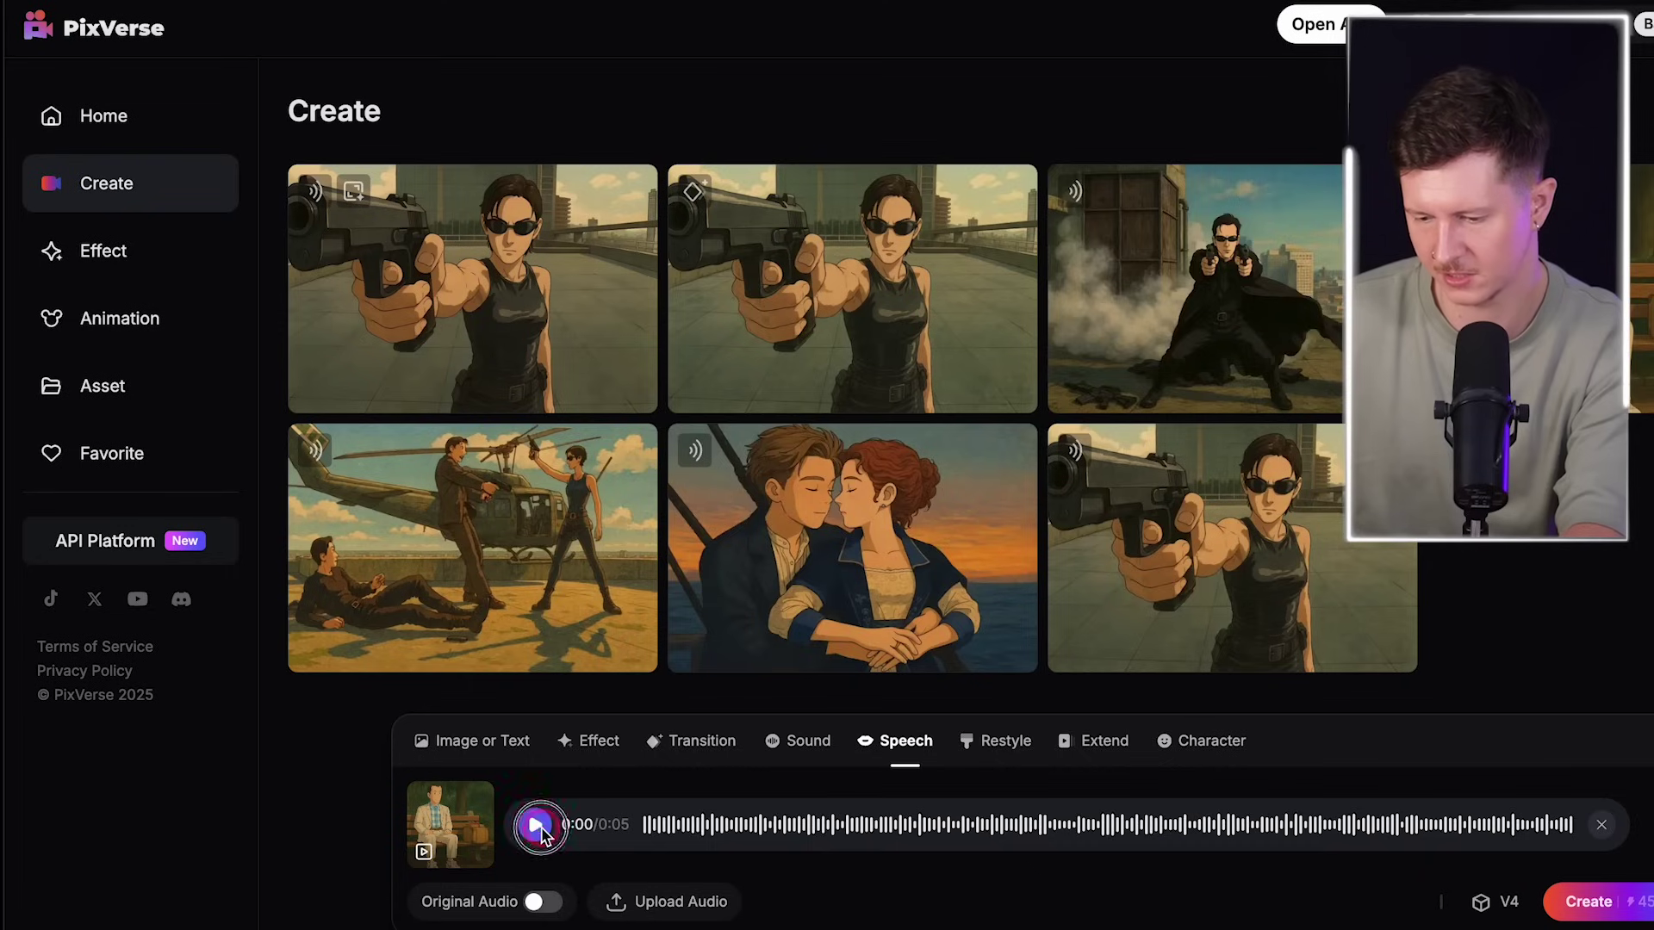
click(538, 827)
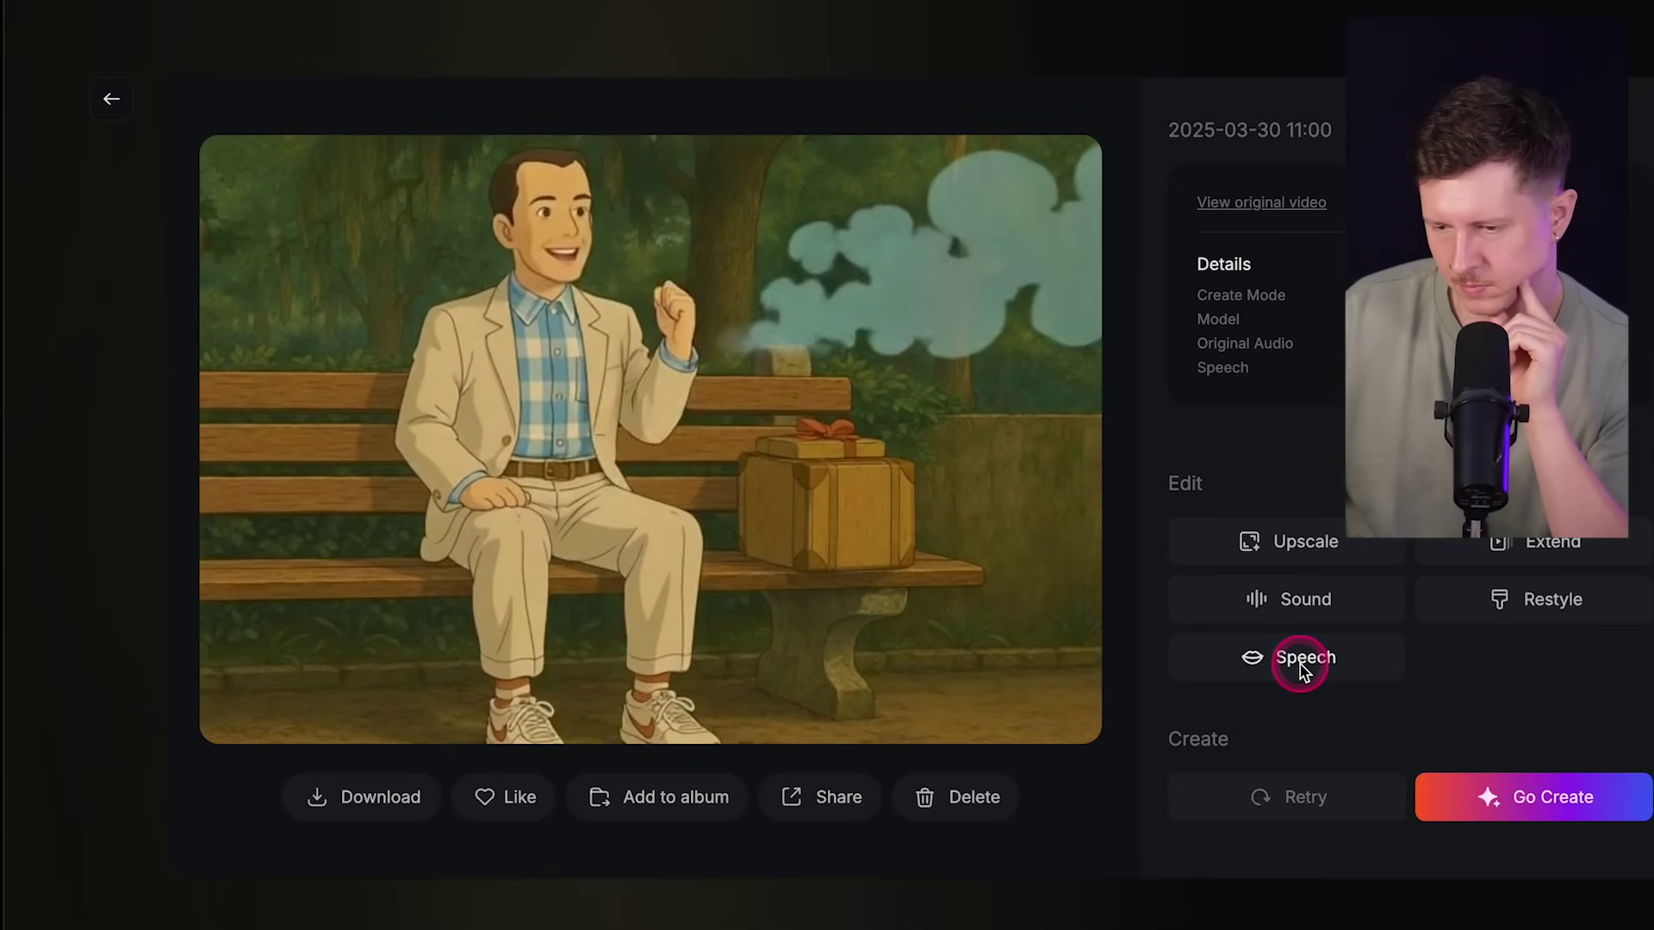
- Pause the lip-synced Forrest Gump bench clip, then widen the iMovie window
click(225, 722)
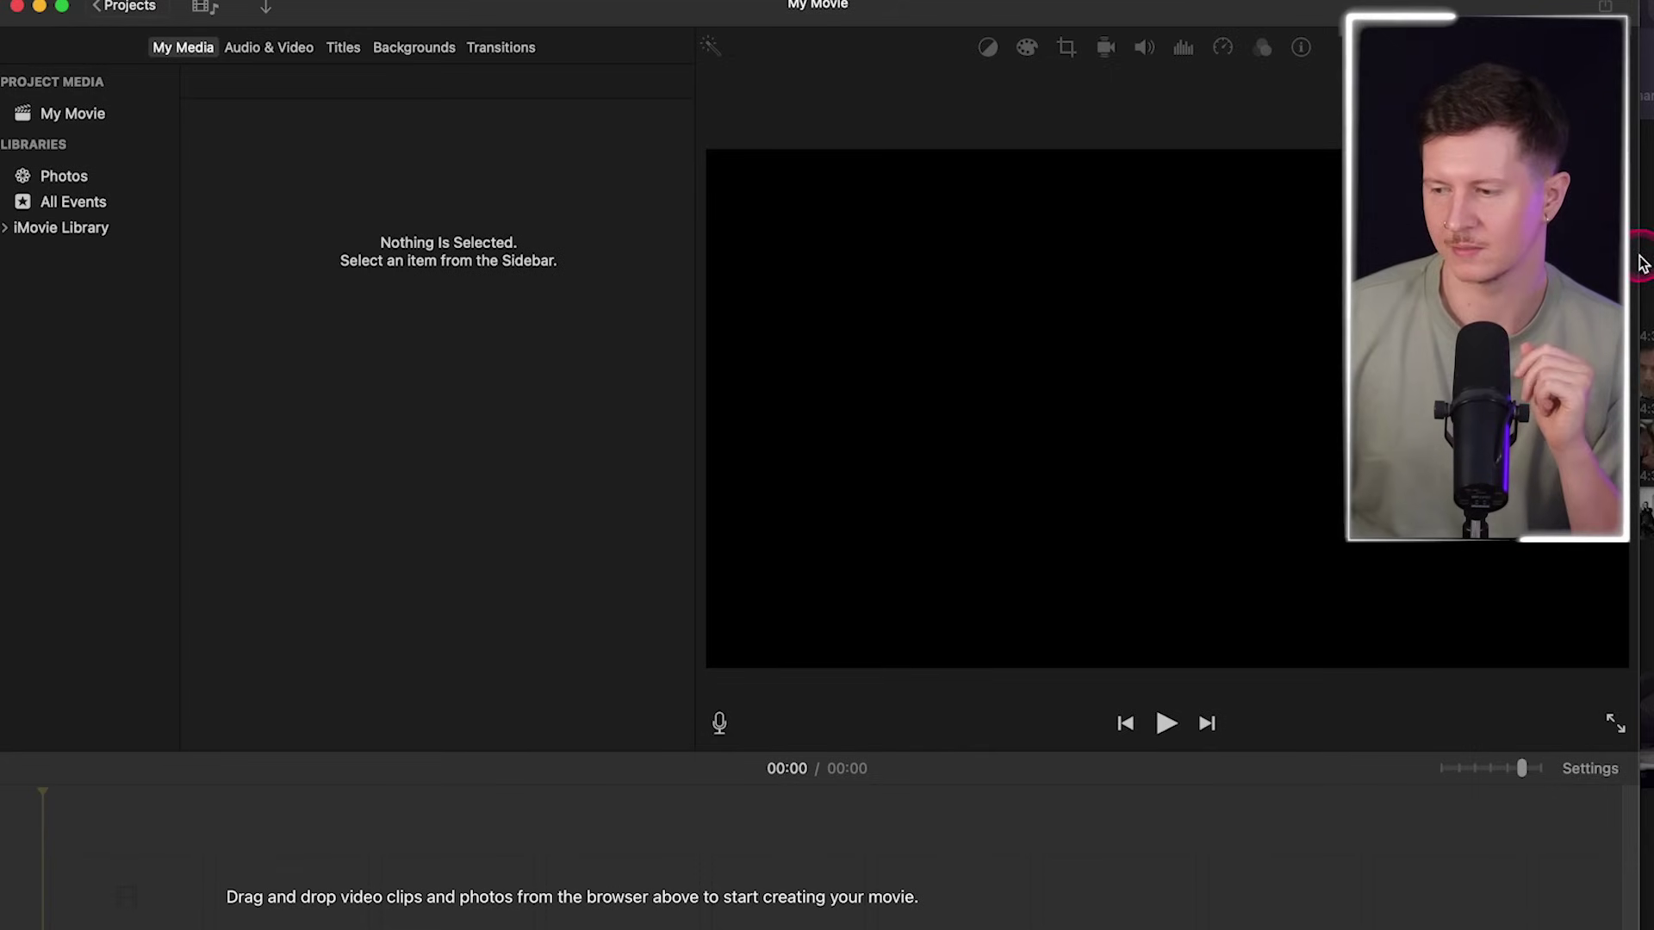
drag(1641, 263, 1653, 263)
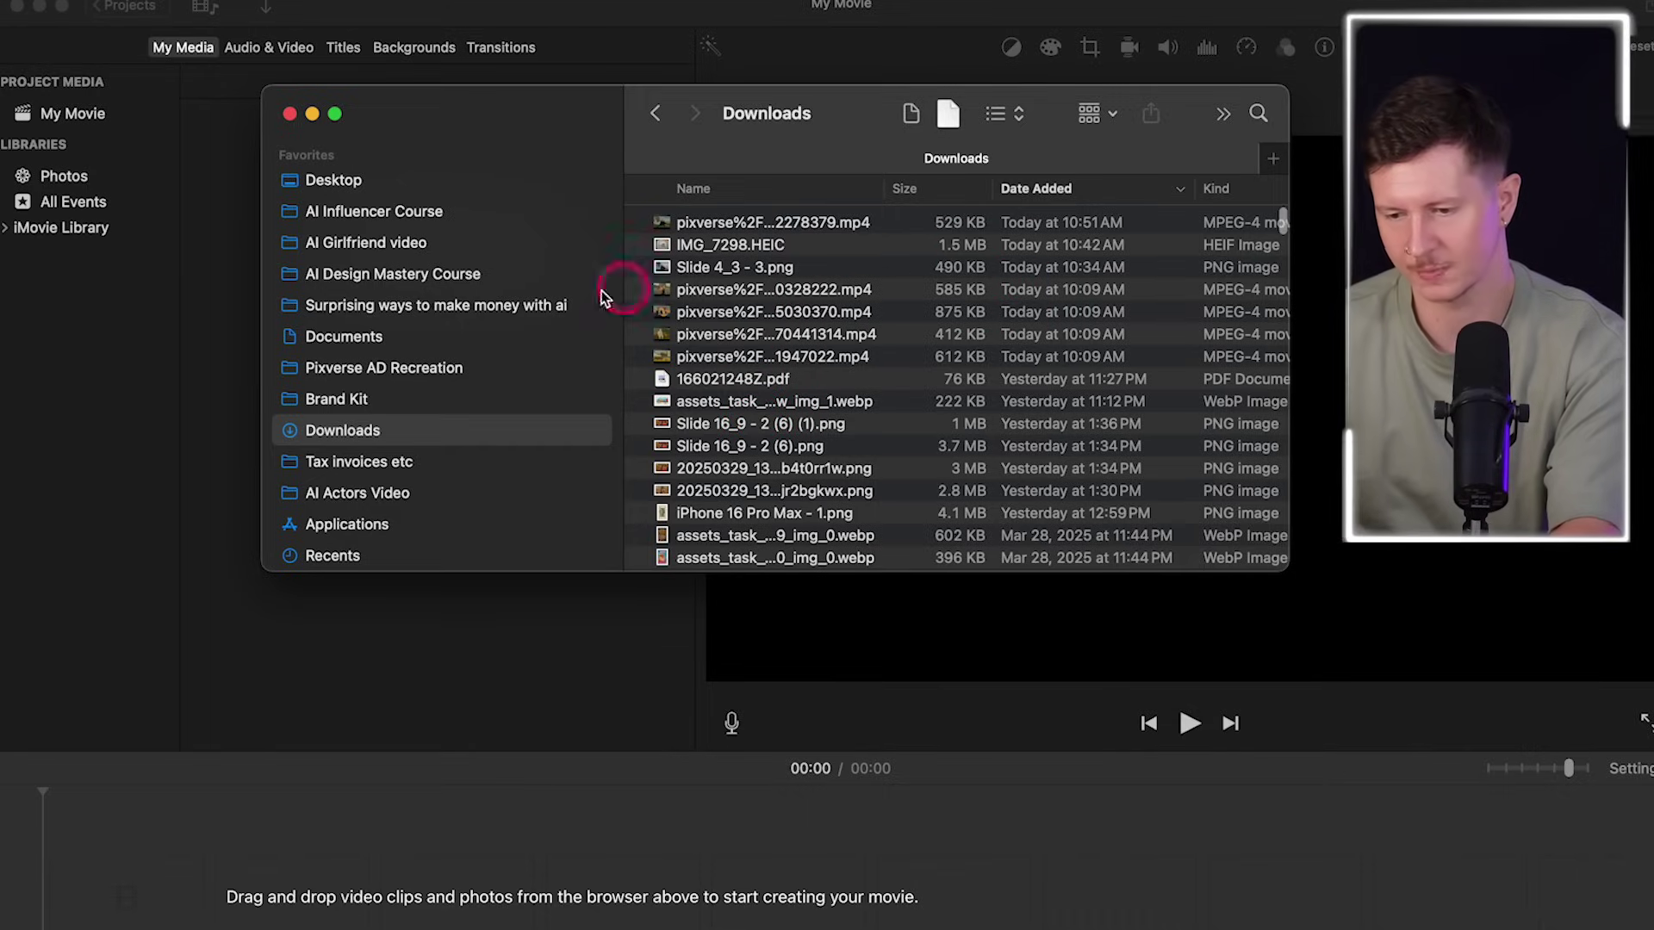
- Drop the Forrest Gump mp3 from the Pixverse AD Recreation folder onto the timeline, then open File > Share
click(362, 368)
drag(945, 385, 362, 823)
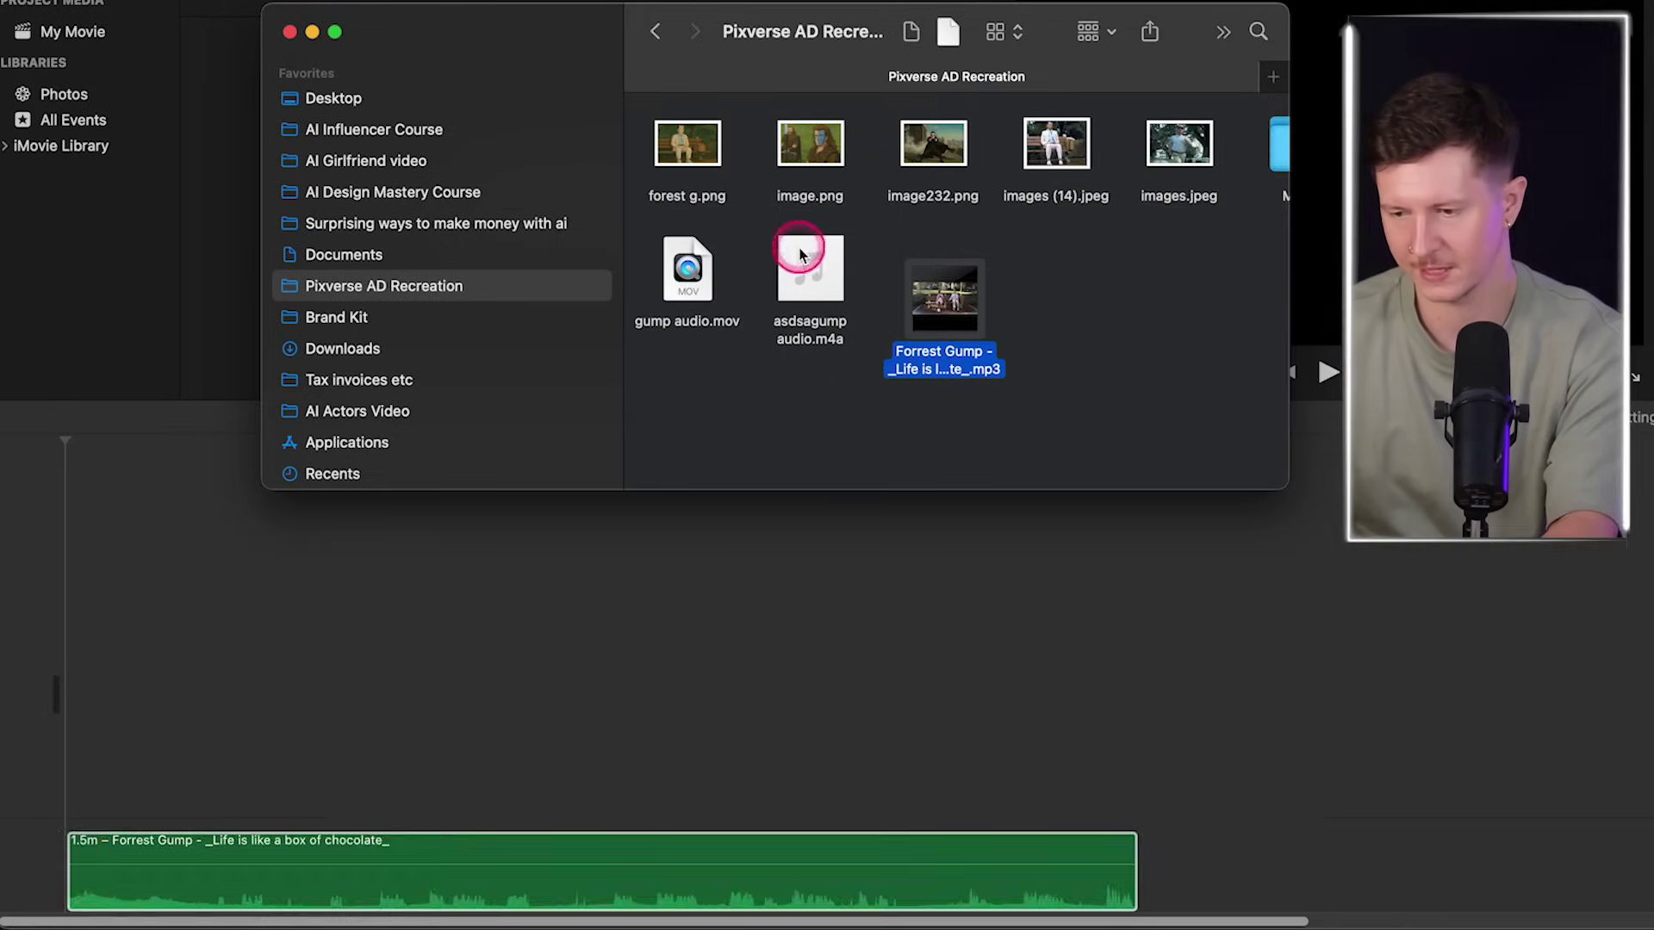
click(1185, 296)
scroll(1071, 342, right, 5)
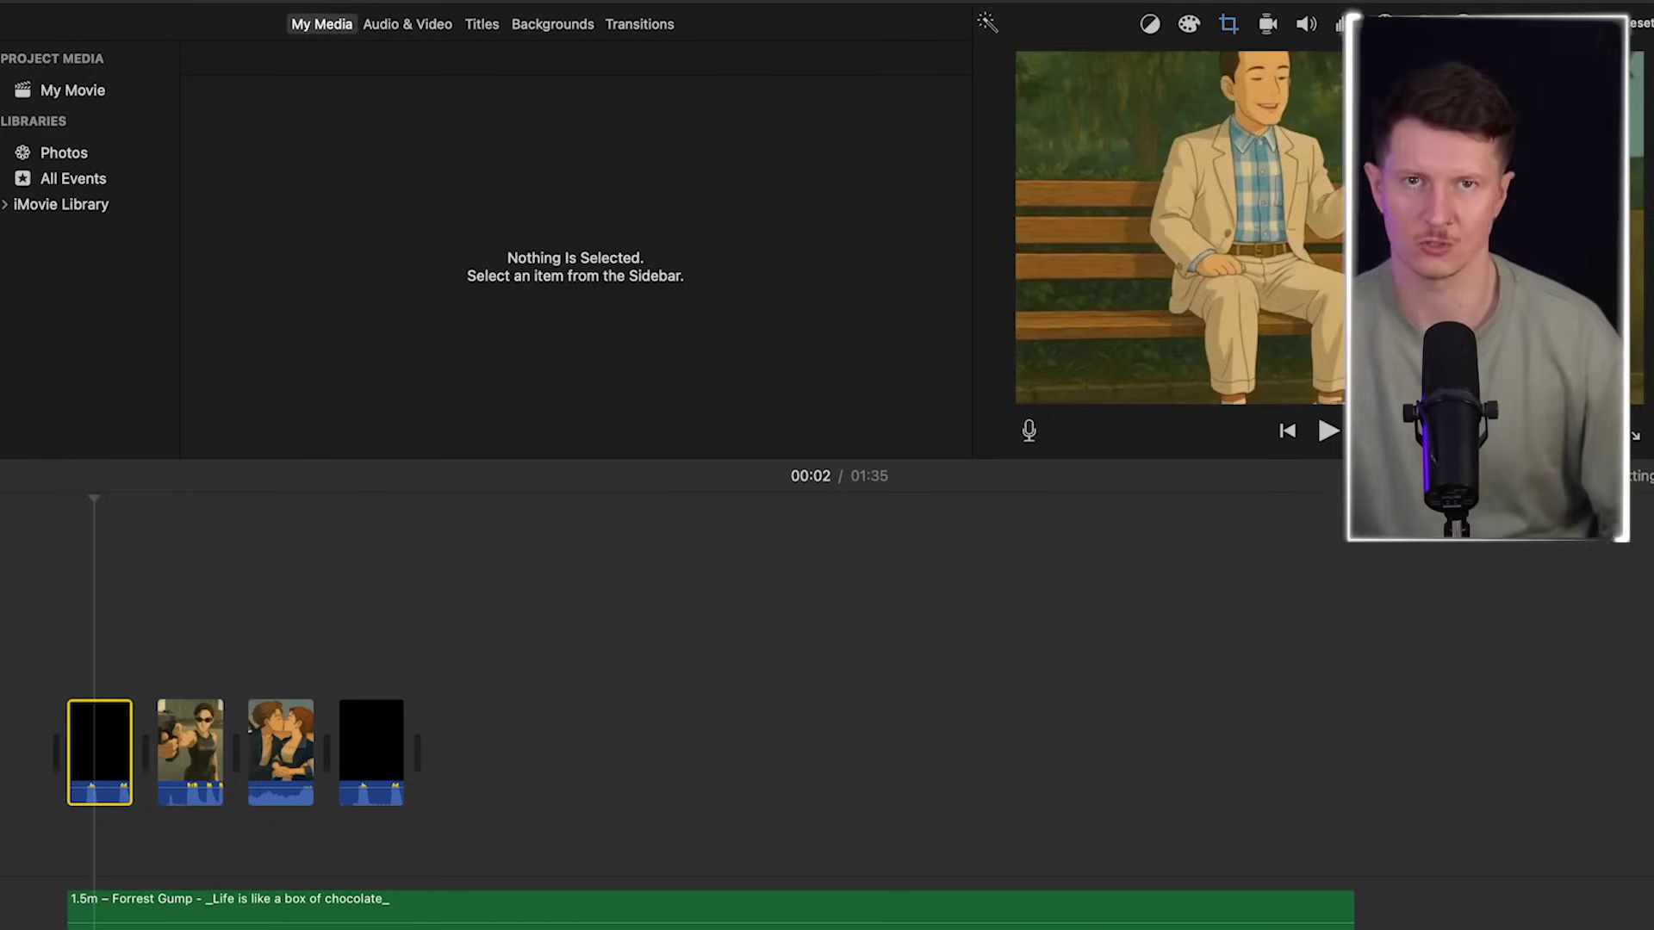
click(129, 0)
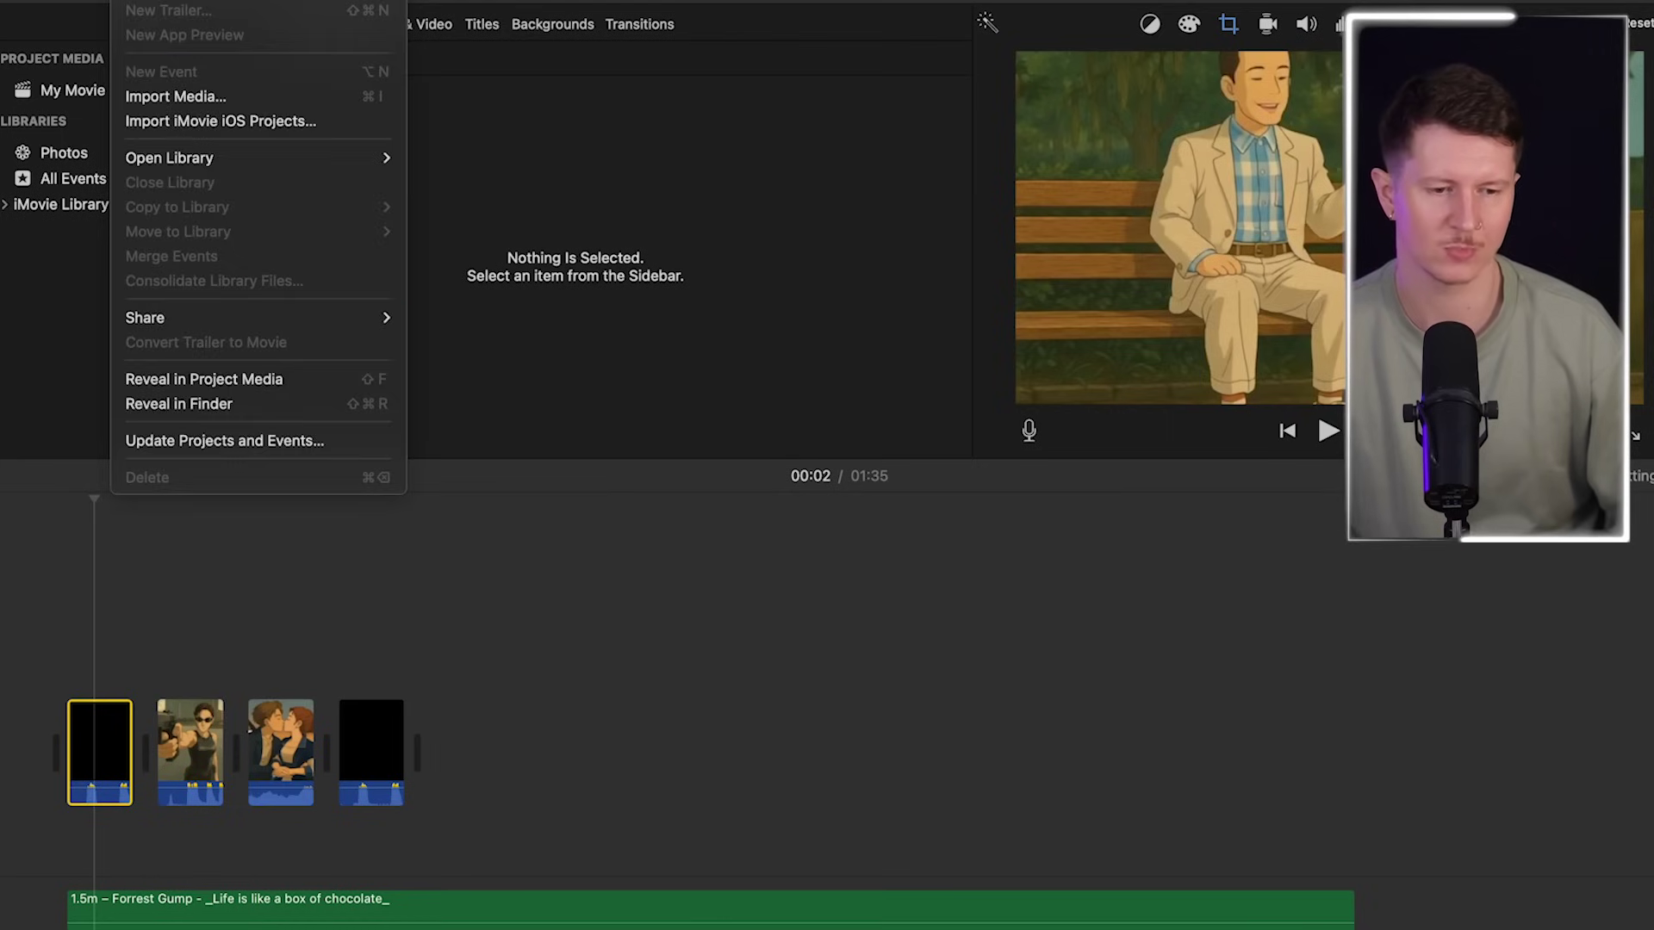
mouse_move(229, 320)
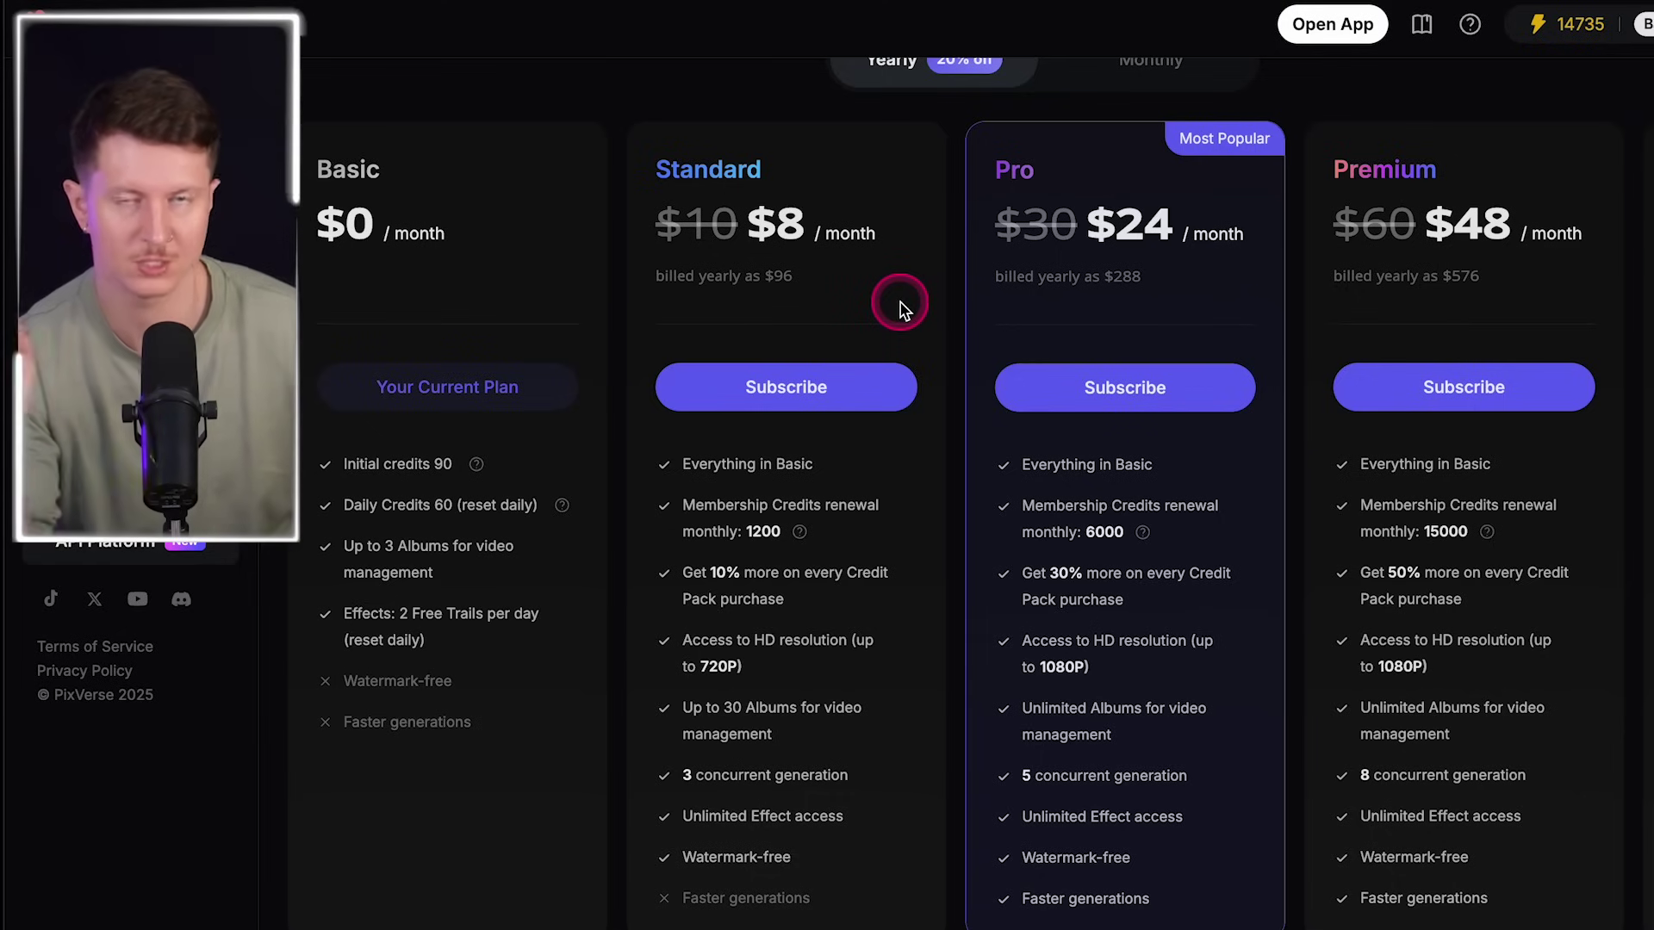
- Compare Monthly and Yearly plan prices, leave Monthly selected, then choose Open App
scroll(901, 306, right, 1)
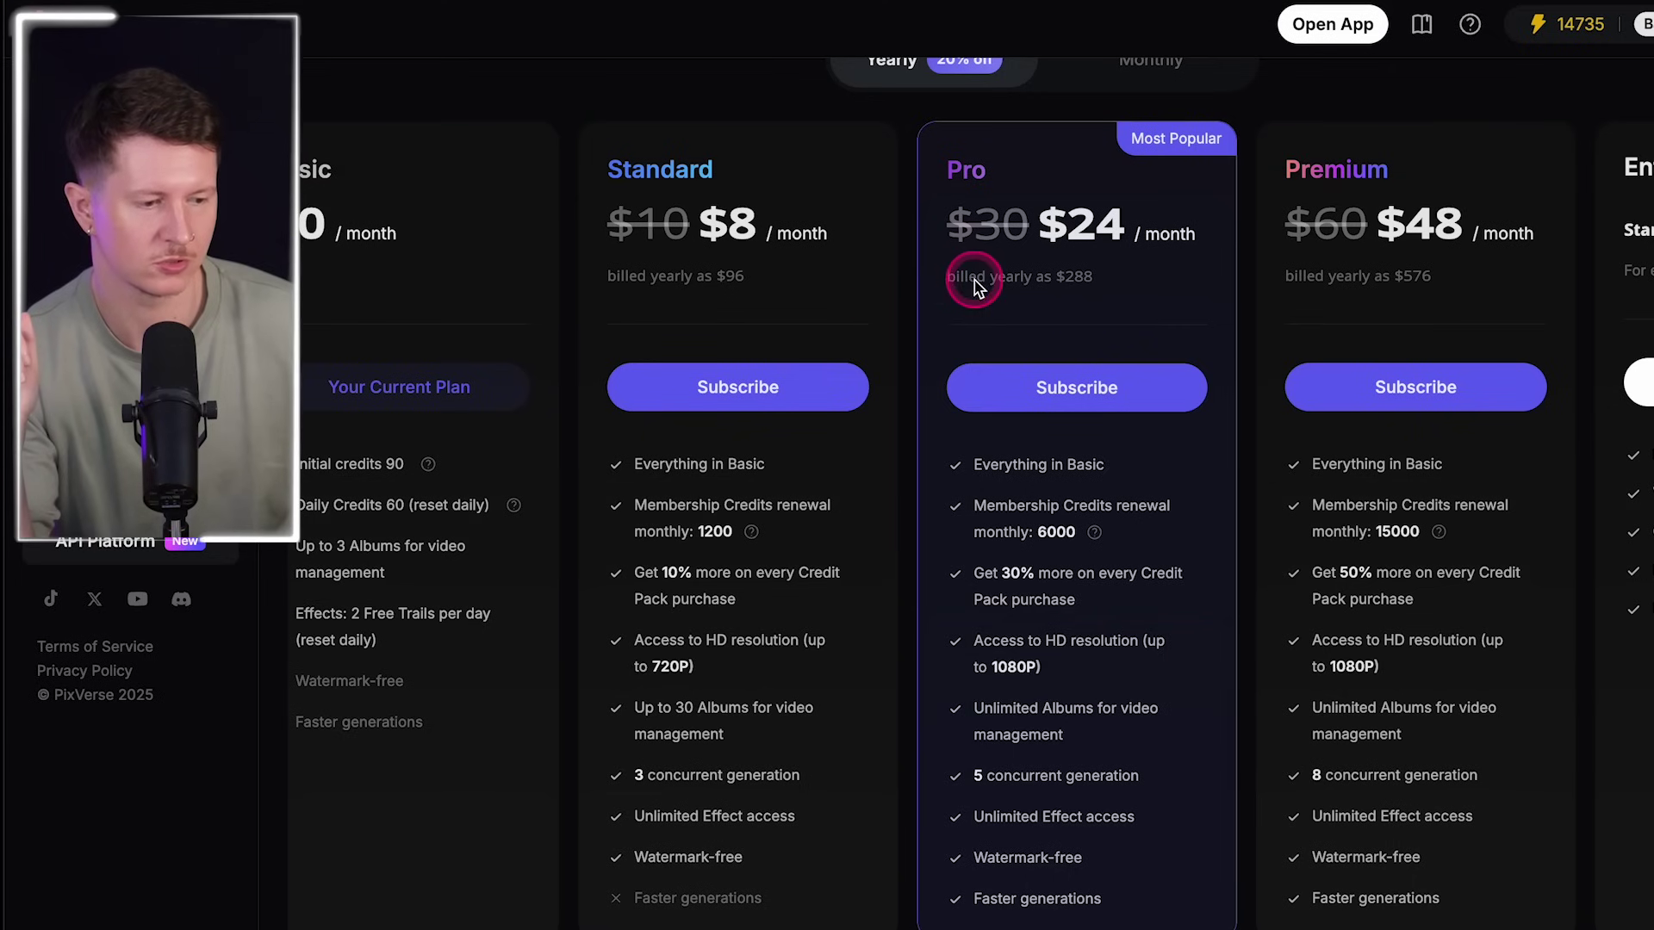
scroll(1126, 298, up, 1)
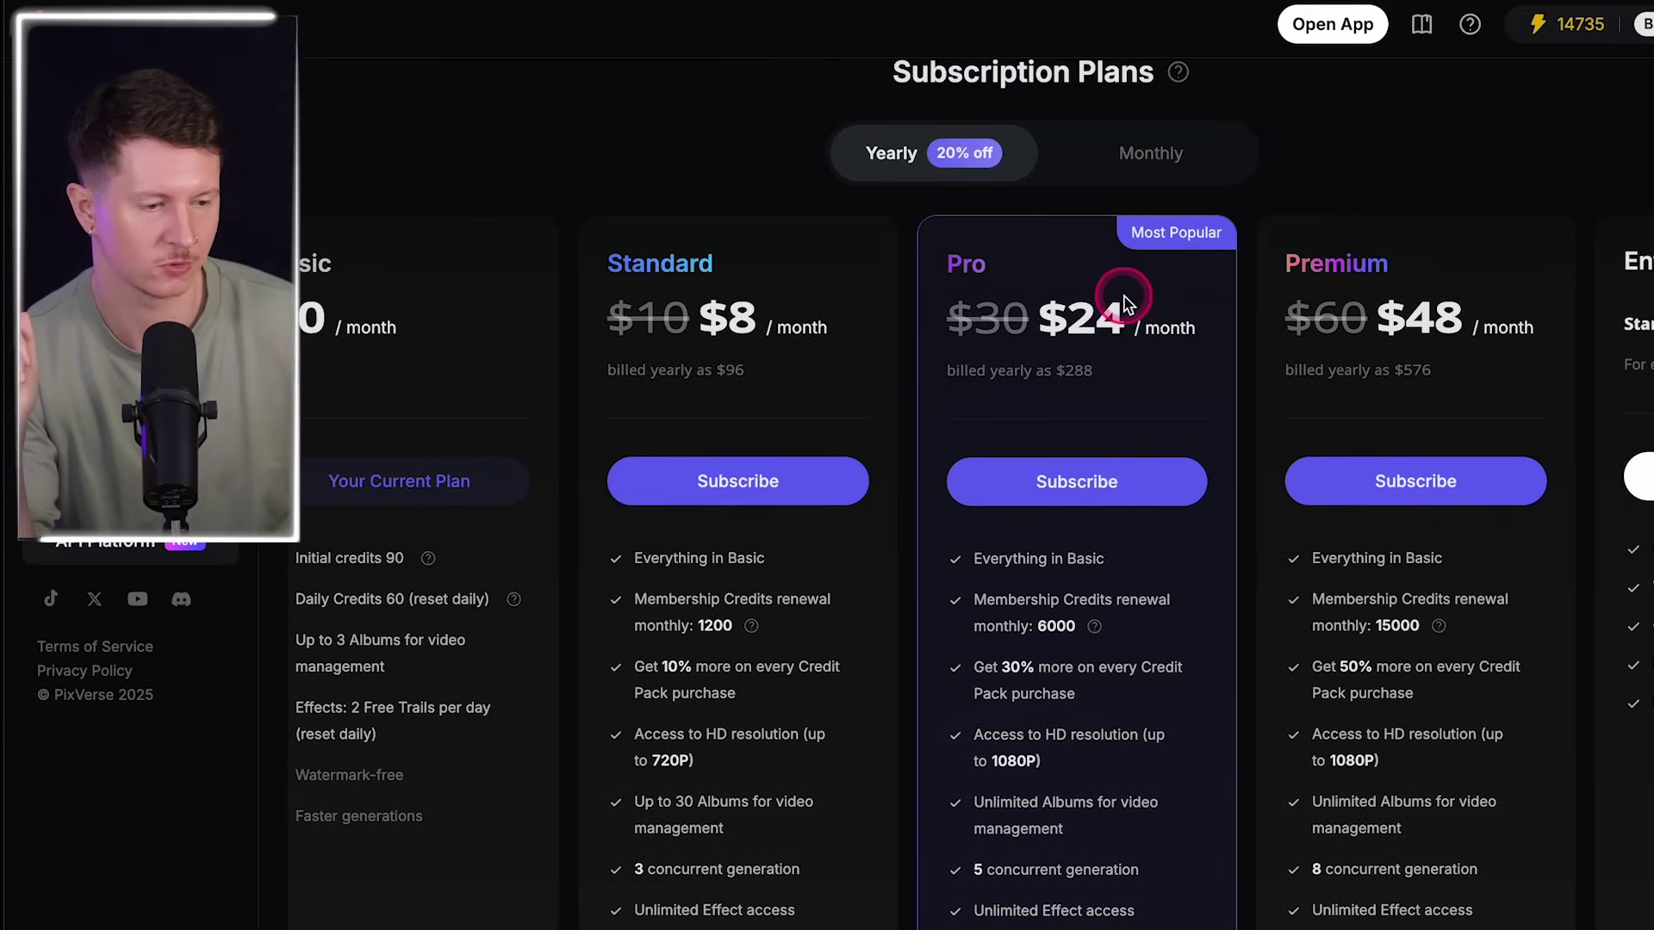
click(1111, 172)
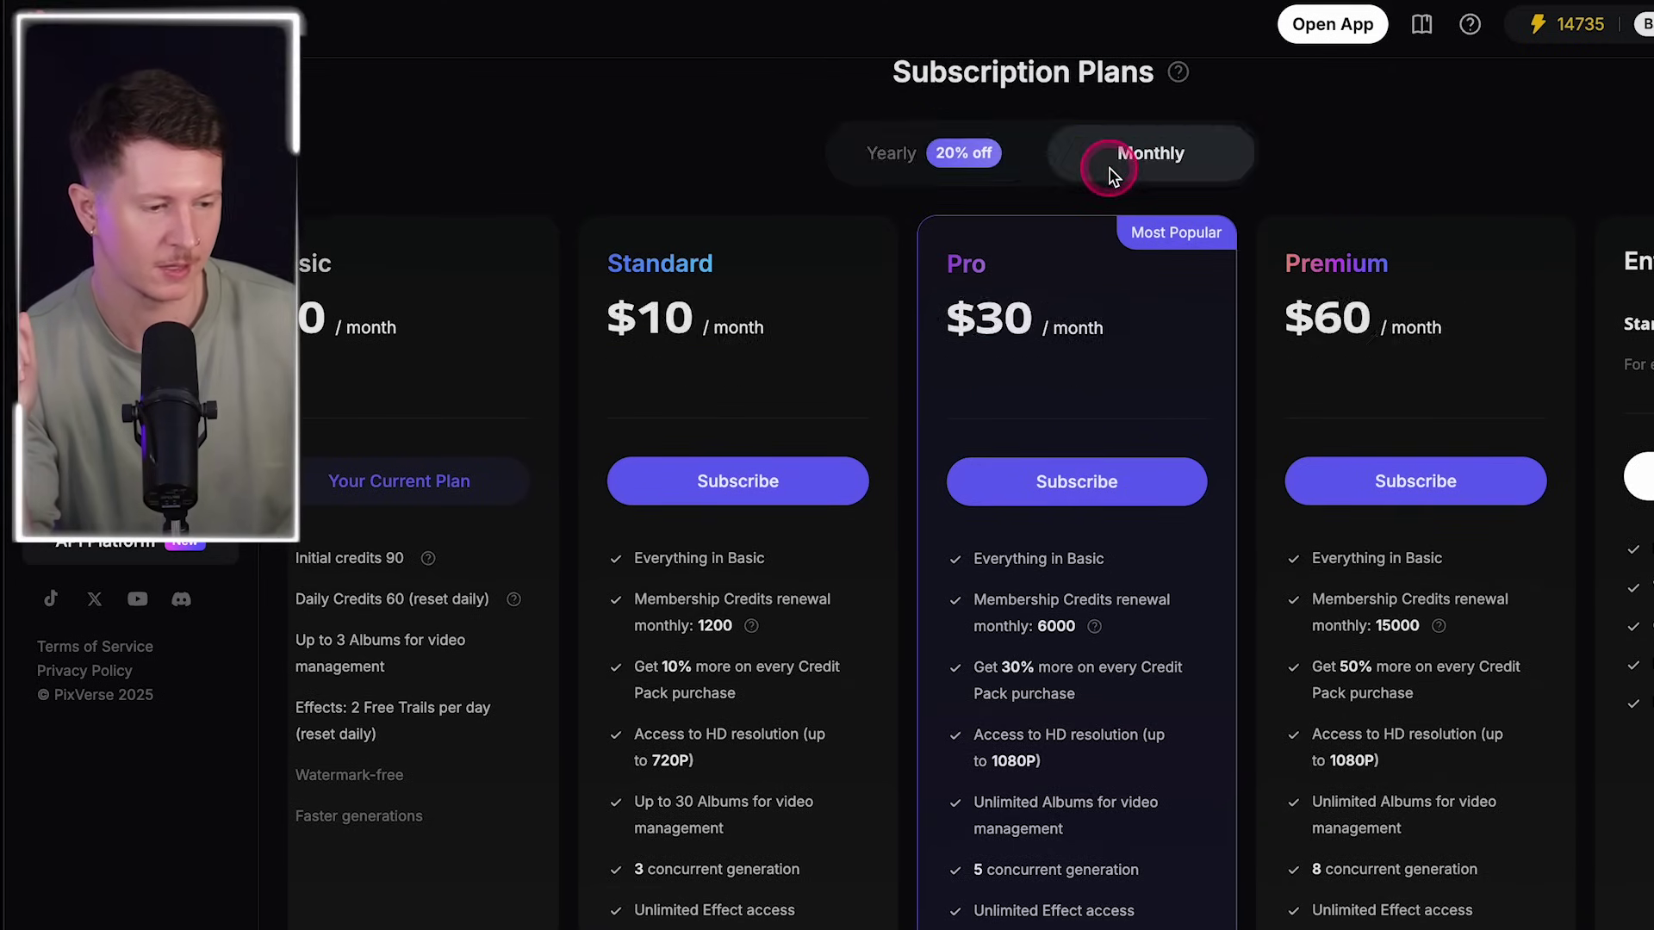
click(884, 168)
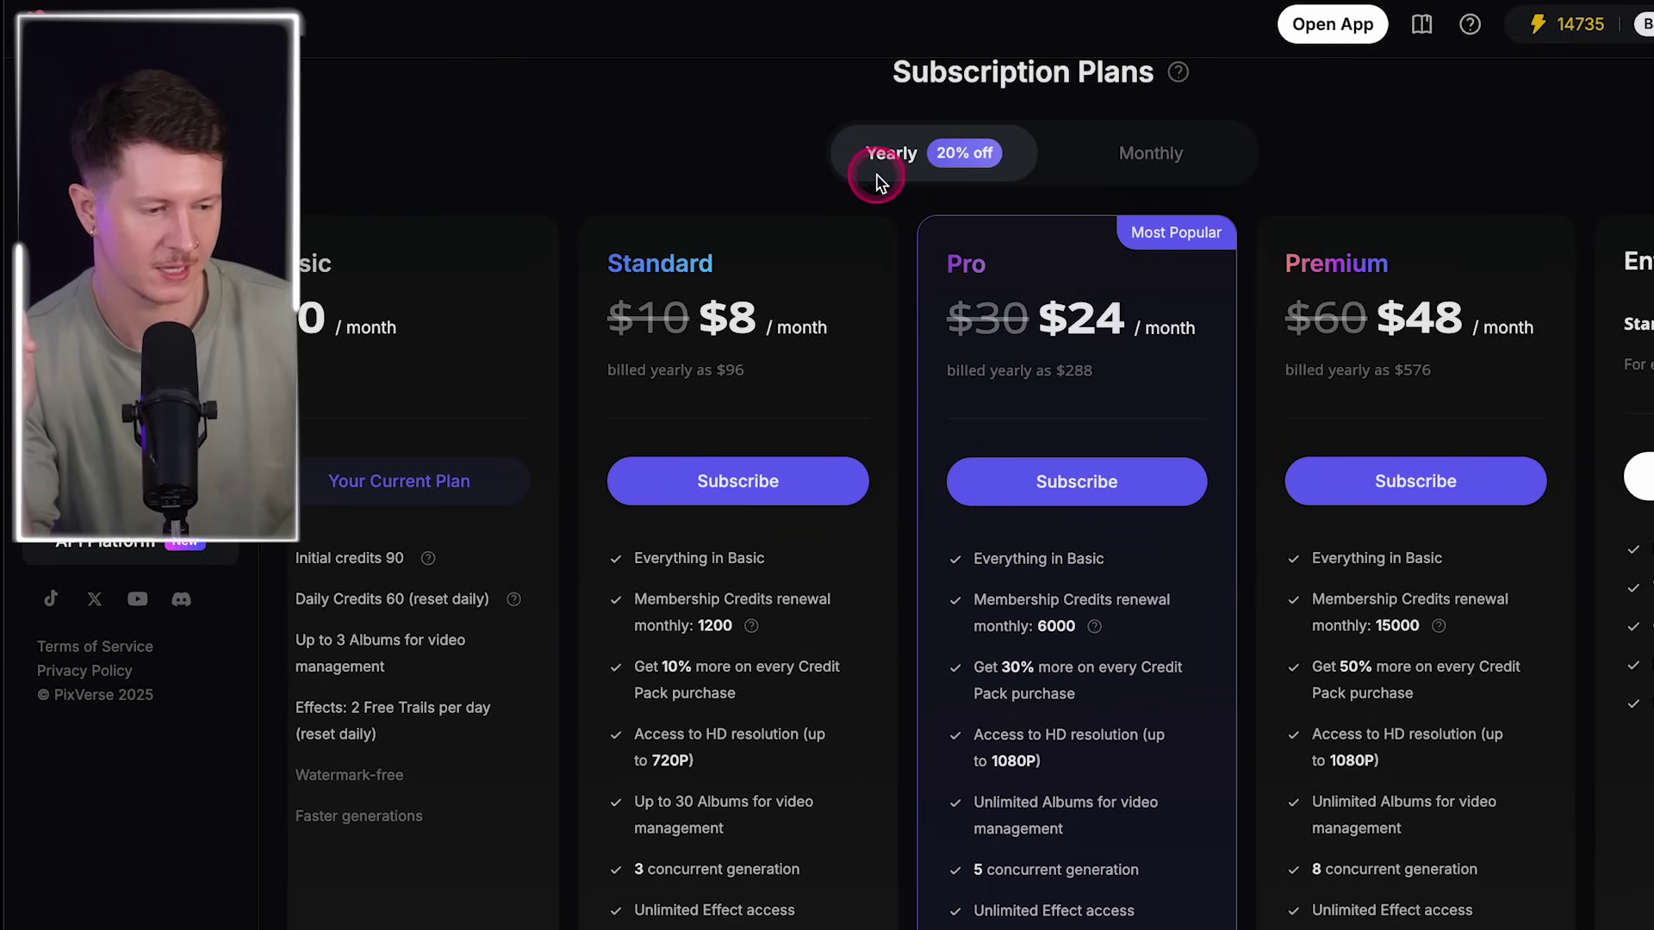
click(1151, 144)
scroll(709, 325, left, 1)
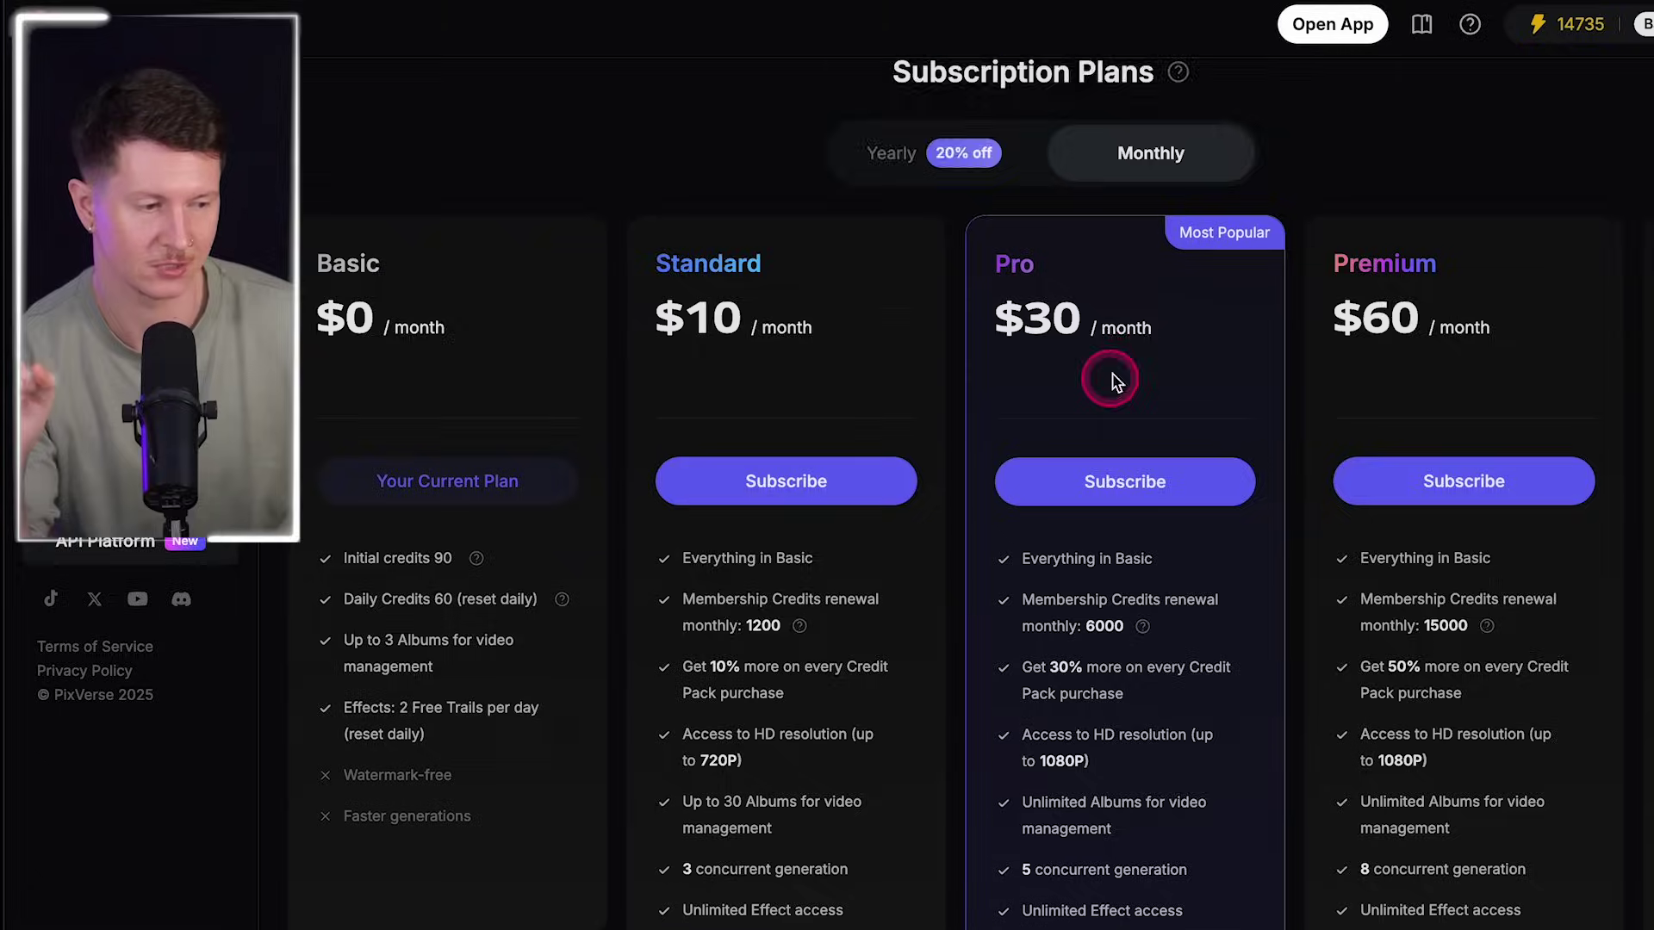
scroll(1114, 380, down, 1)
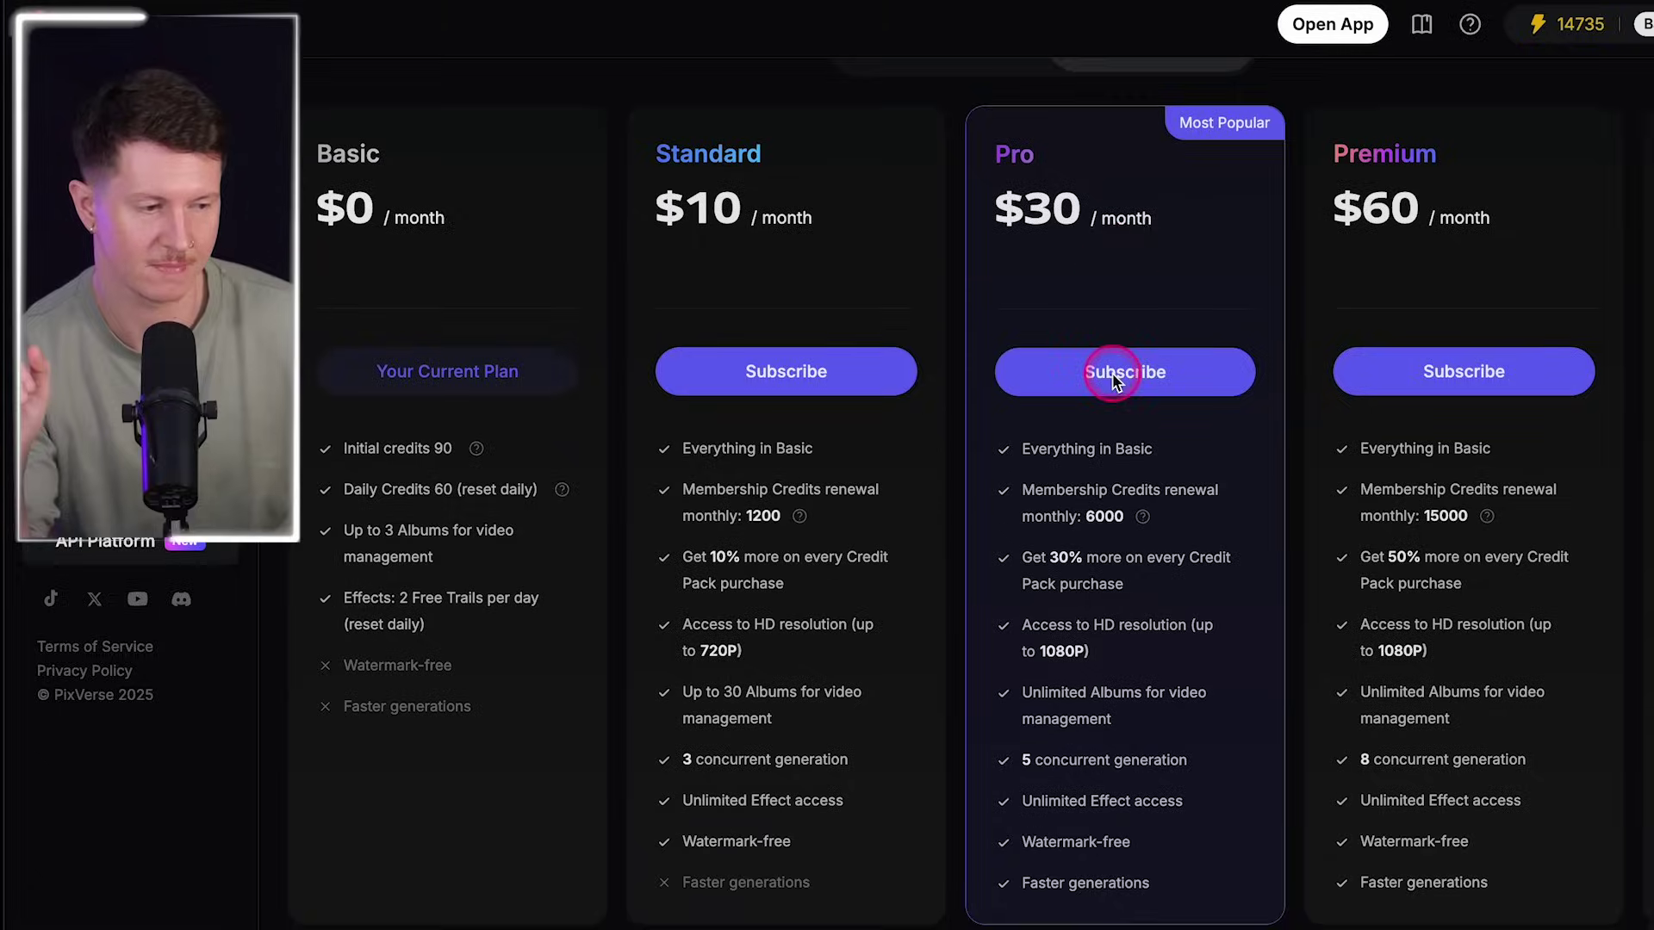
click(1346, 19)
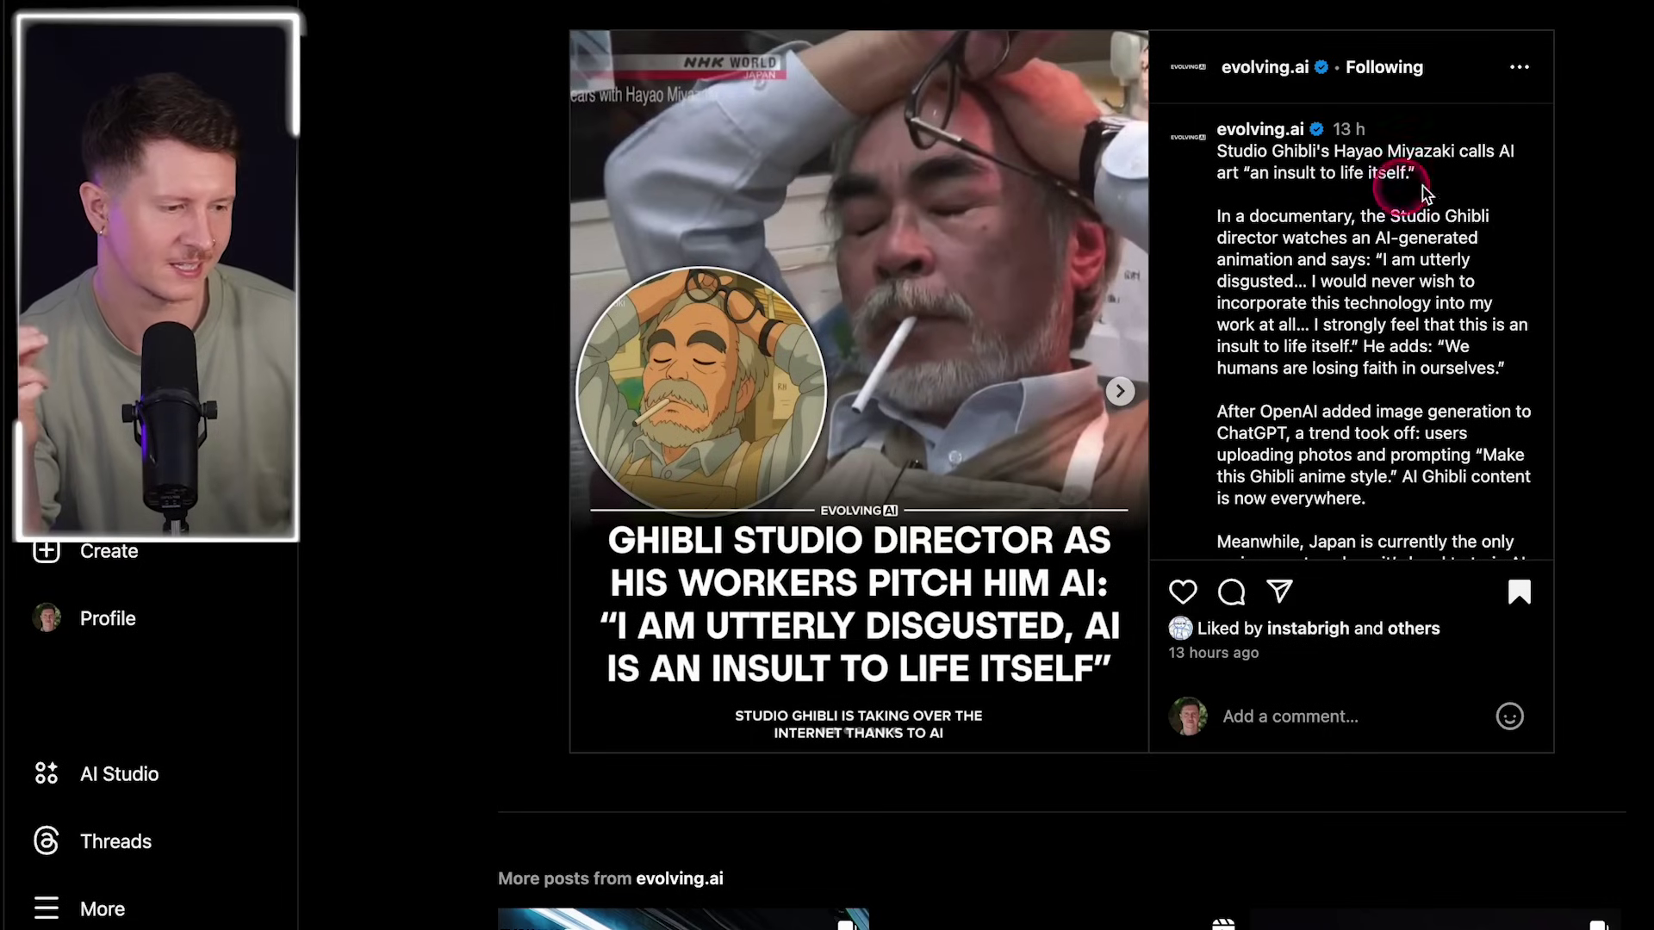
- Highlight the 'insult to life' quote, page to the last slide, and select the 'Meanwhile…' paragraph
drag(1497, 151, 1454, 187)
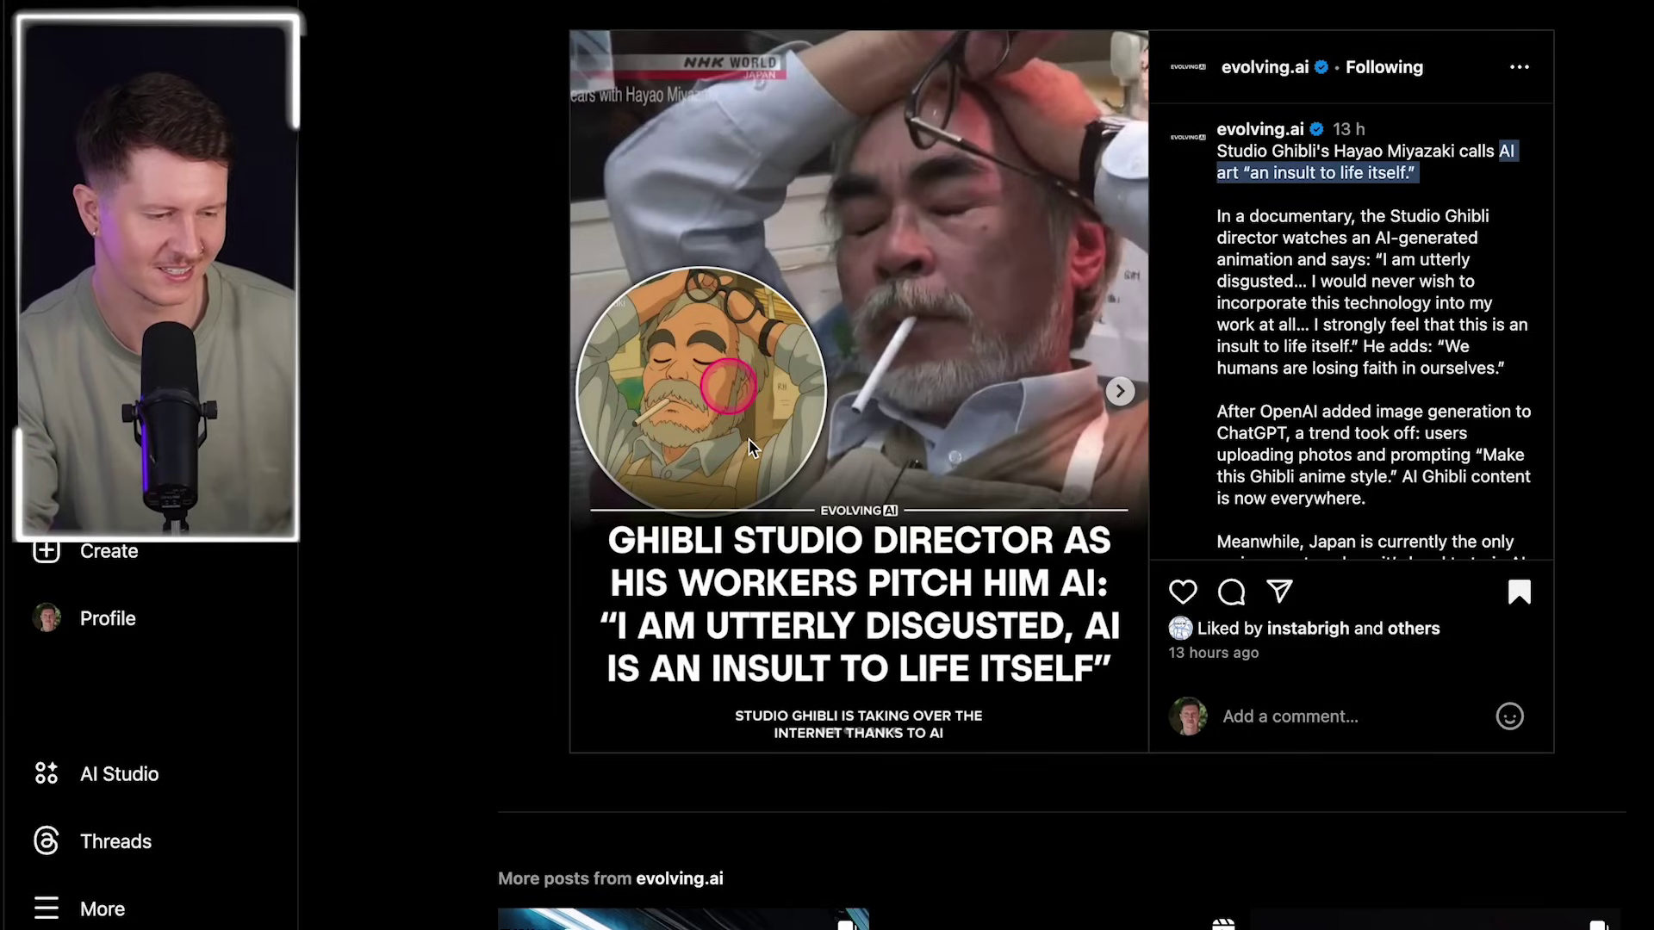
click(1117, 391)
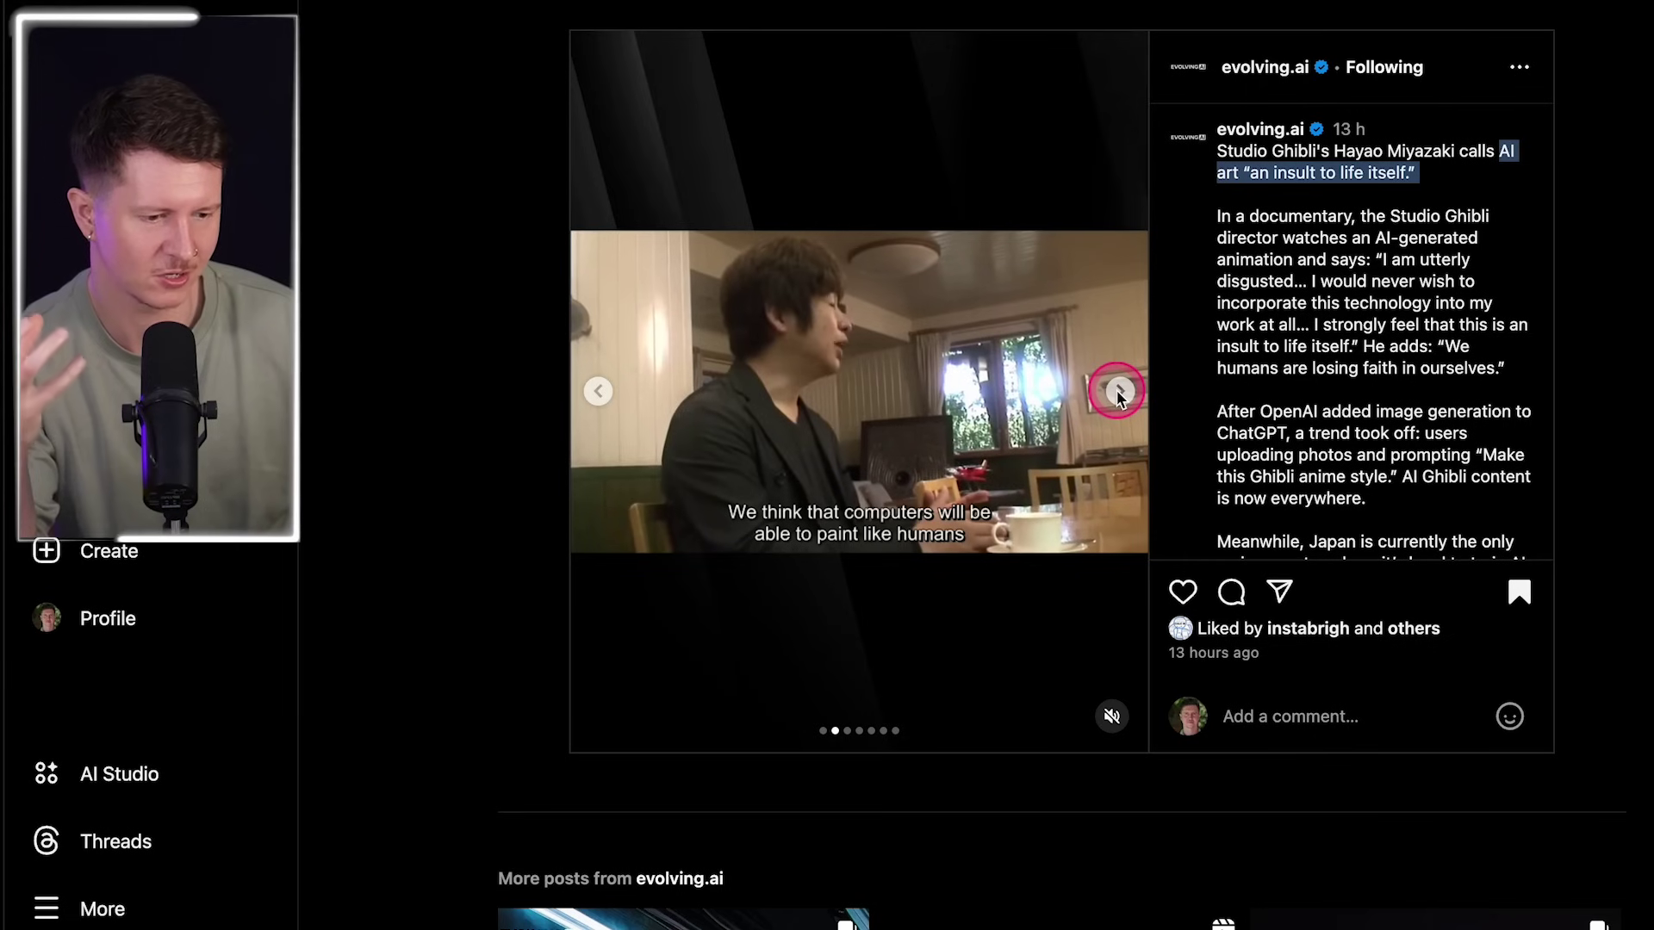
click(1119, 392)
click(1118, 393)
click(1118, 392)
click(1119, 392)
click(1118, 393)
scroll(1211, 301, down, 3)
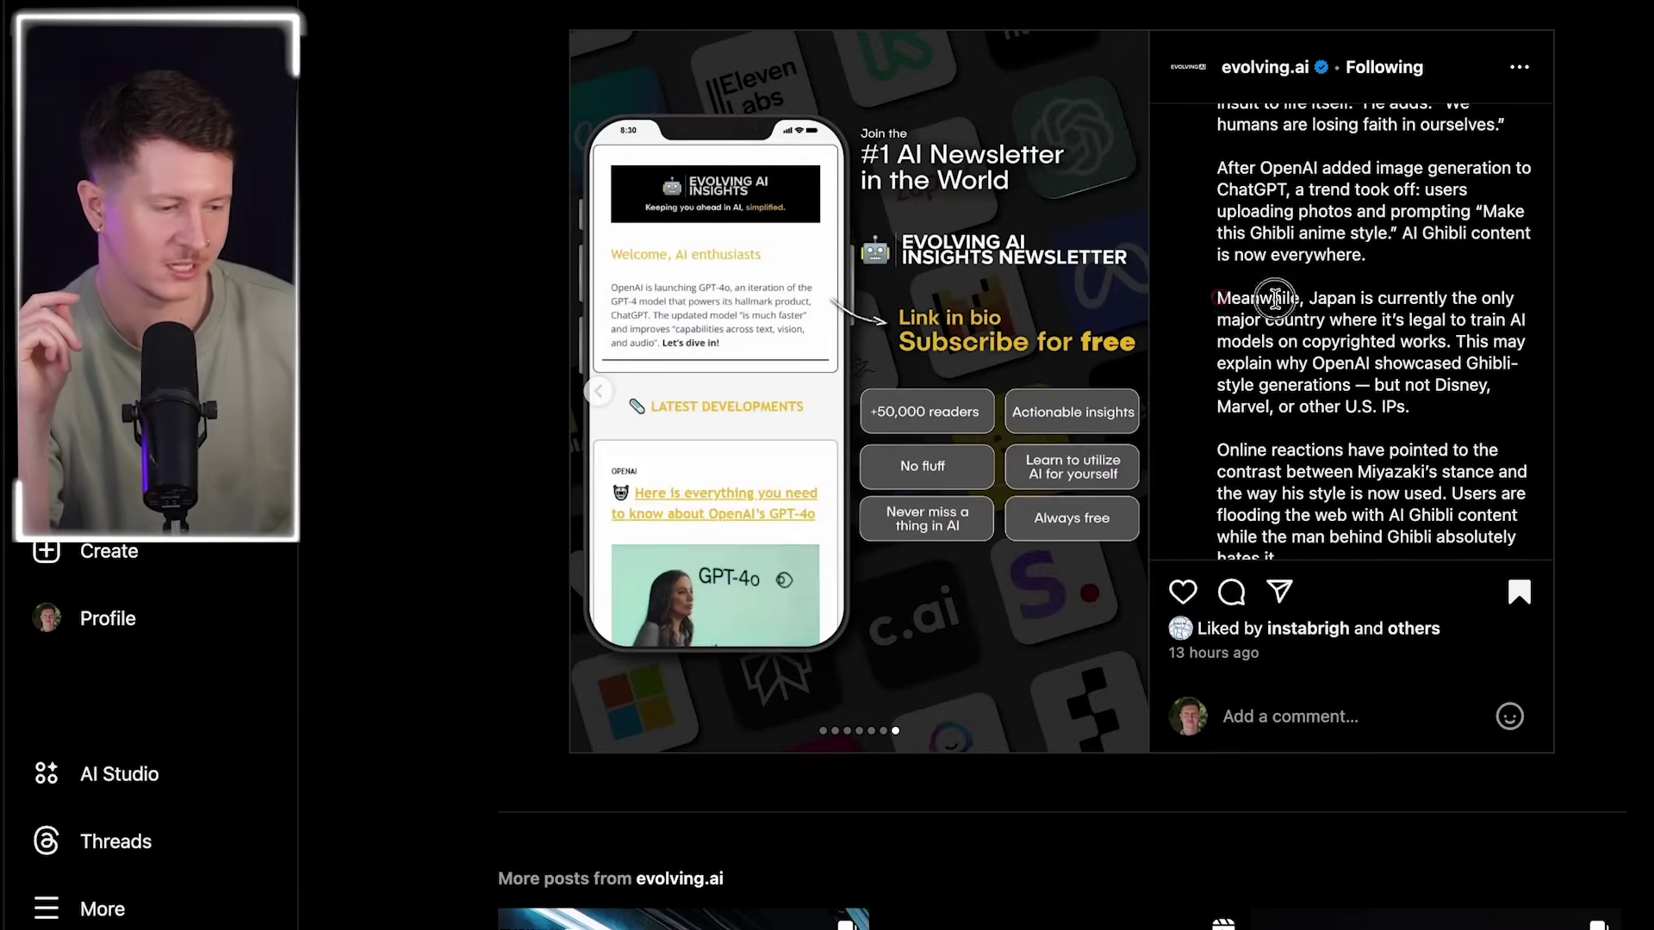
drag(1414, 403, 1238, 305)
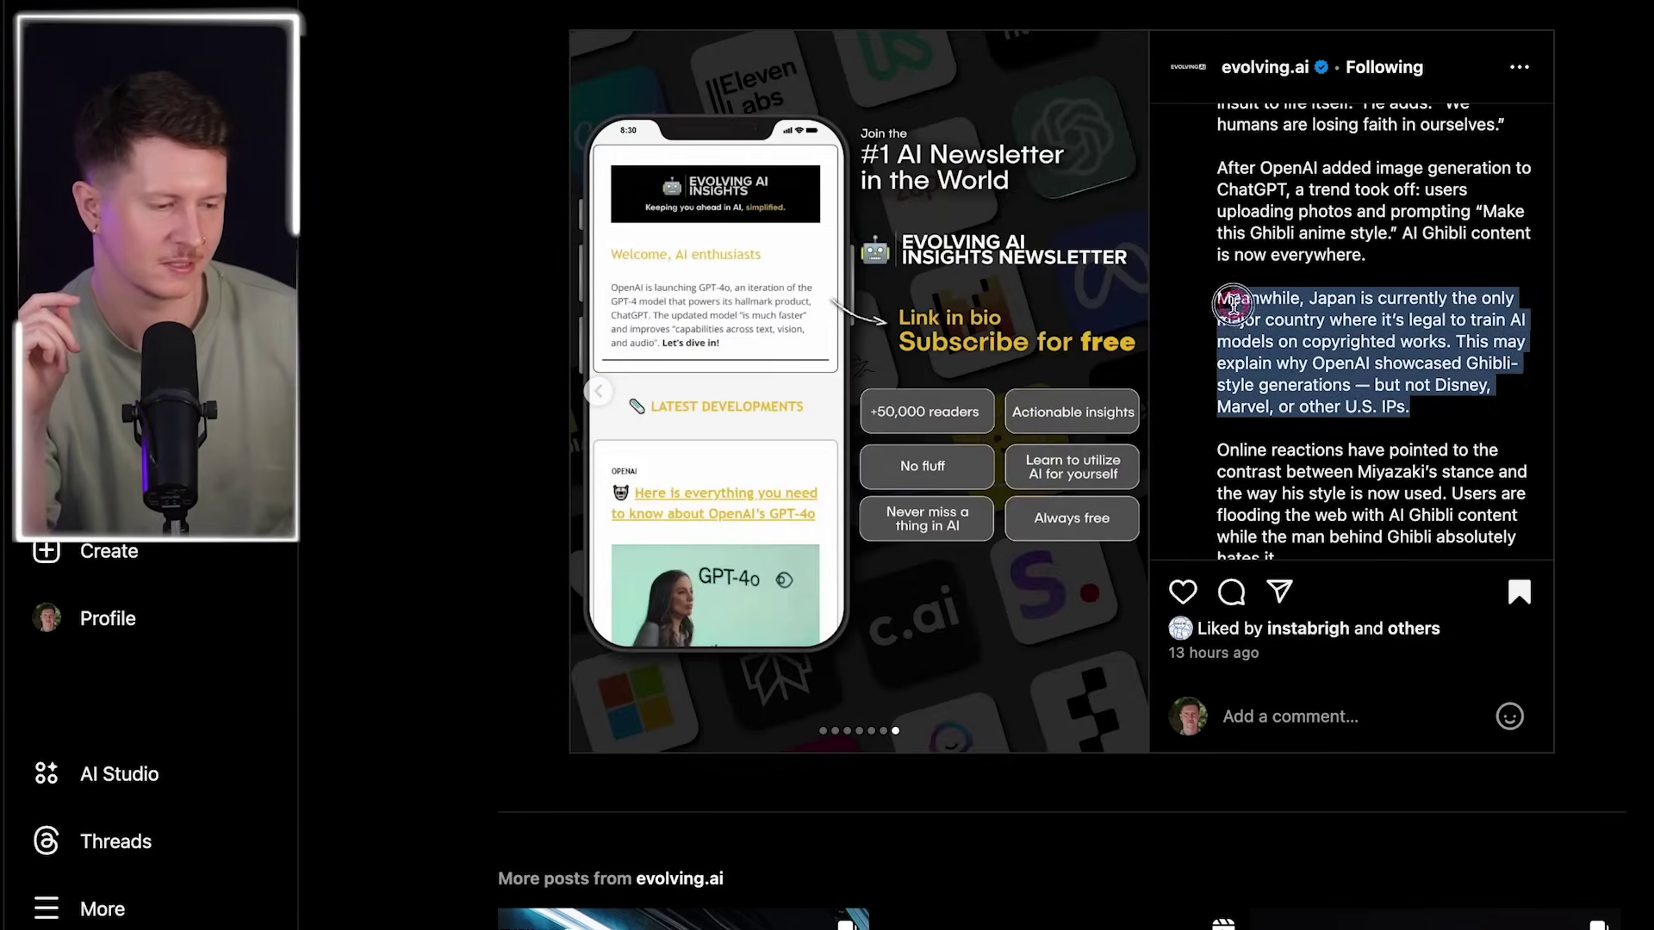